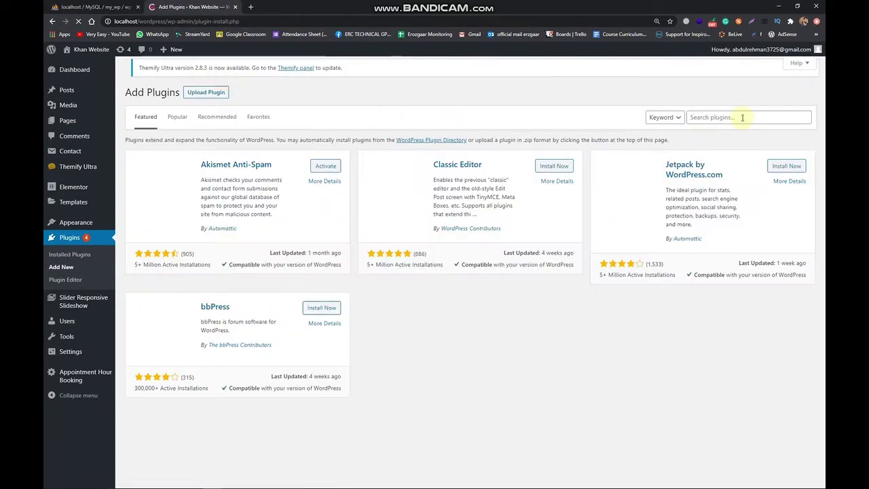
Search the plugin directory for "woo" and check the rating of the WooCommerce plugin.
left_click(742, 117)
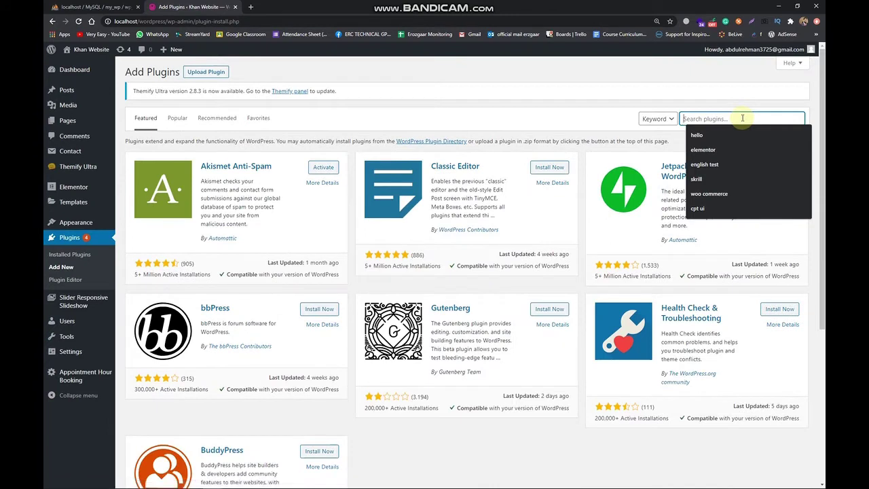
type("woo")
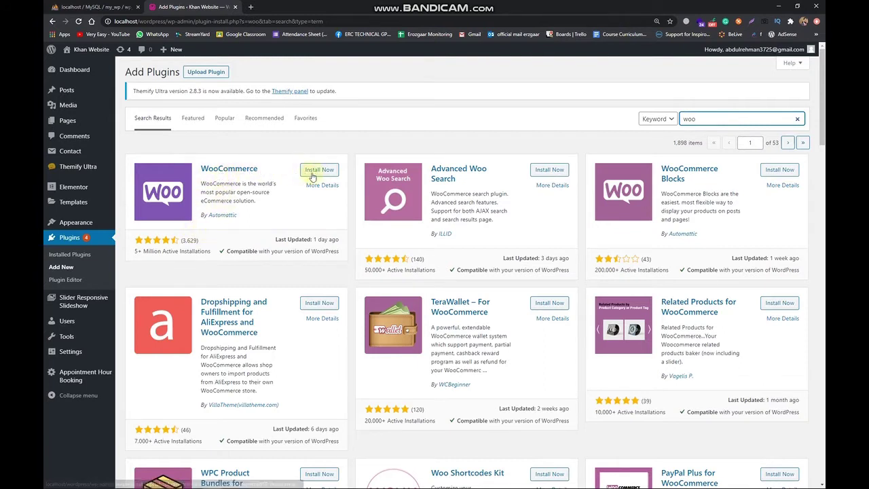
left_click(135, 252)
right_click(193, 252)
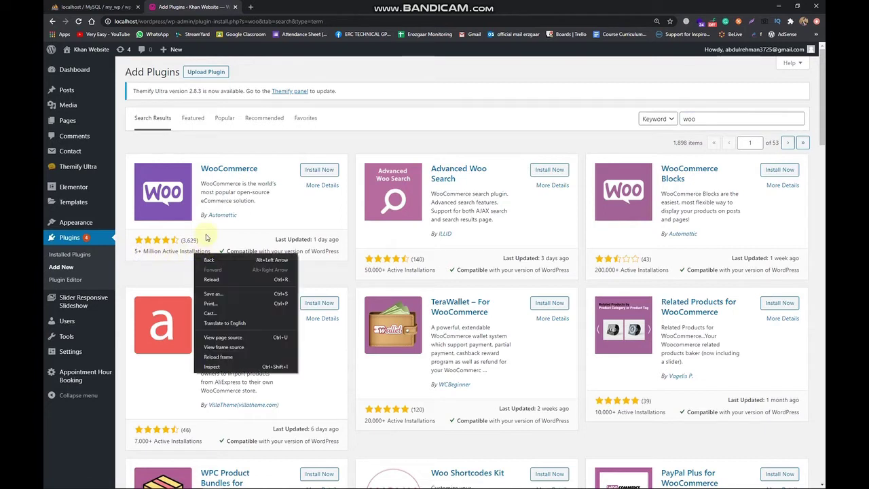
left_click(203, 241)
left_click_drag(180, 240, 200, 241)
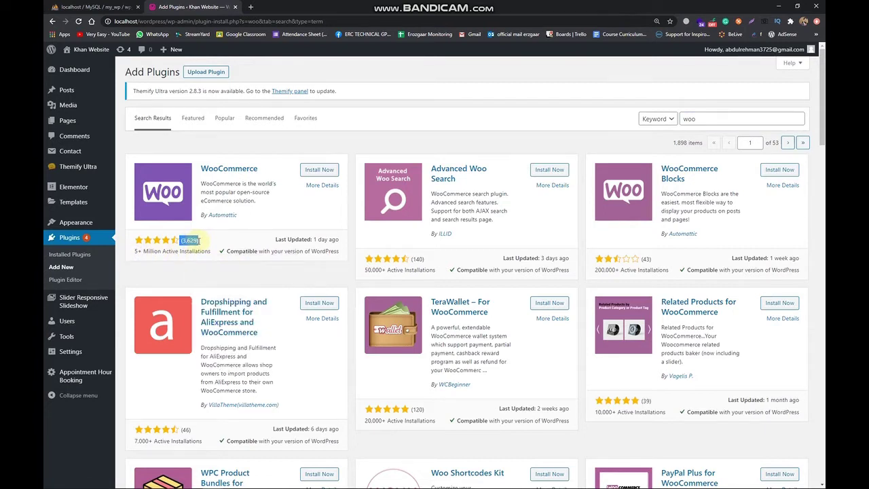
Review the WooCommerce plugin's details, covering its description, installation requirements and screenshots.
left_click(330, 185)
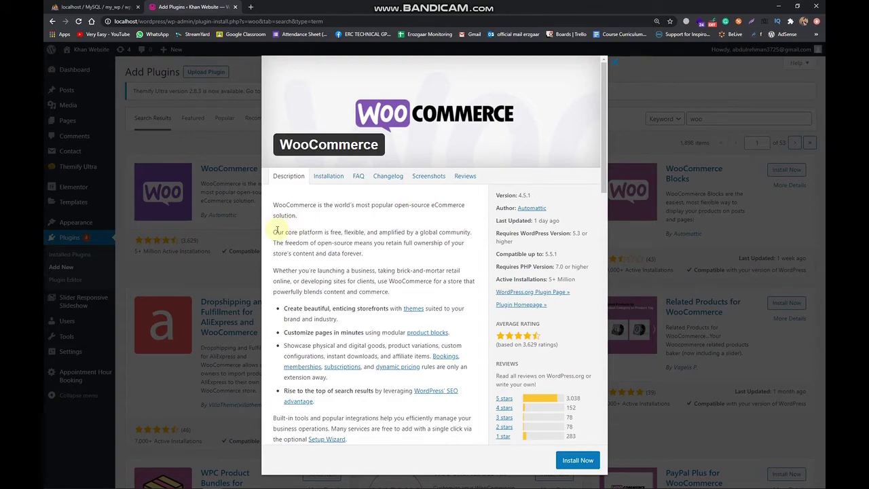
scroll(359, 267, "down", 4)
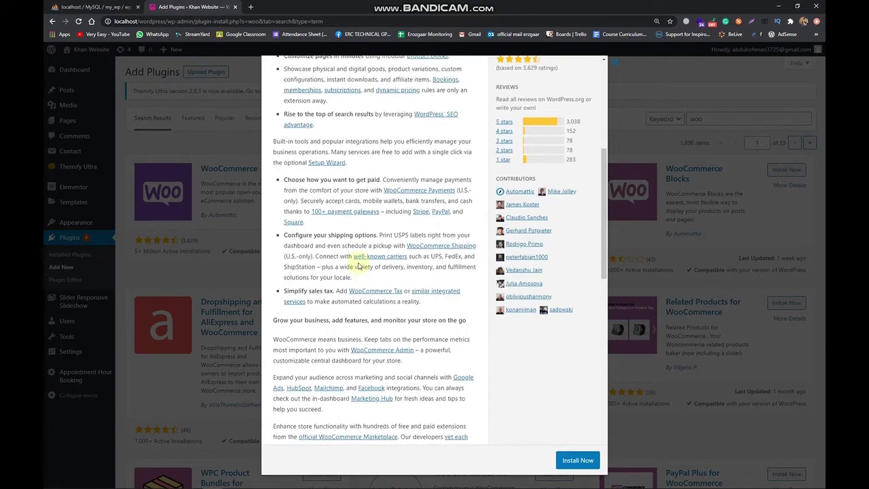
scroll(358, 267, "down", 8)
scroll(333, 203, "up", 12)
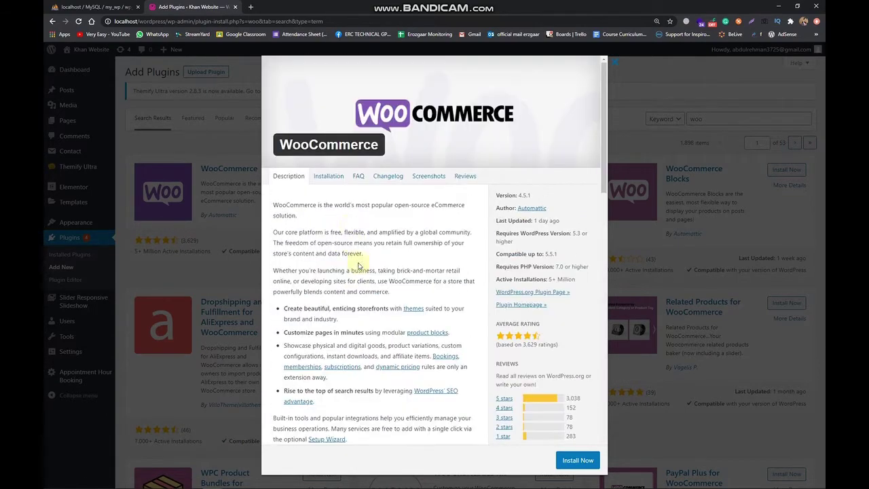
left_click(329, 182)
scroll(373, 305, "down", 3)
scroll(380, 258, "up", 3)
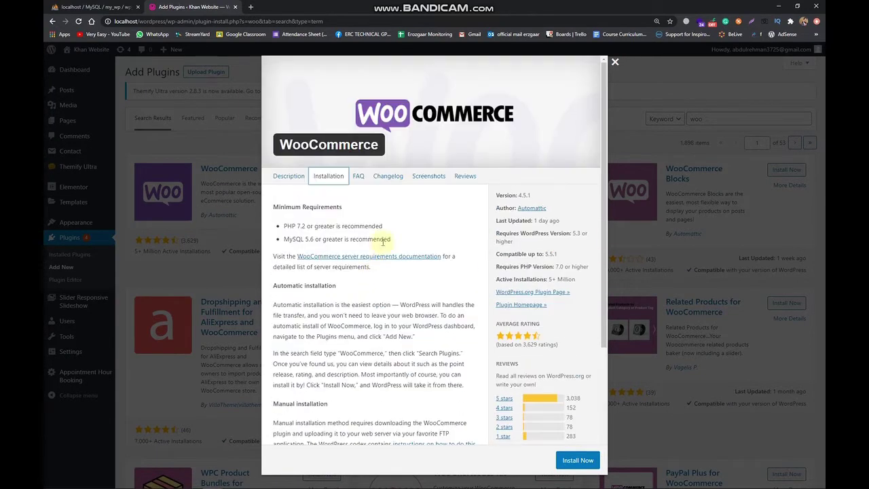
left_click(430, 178)
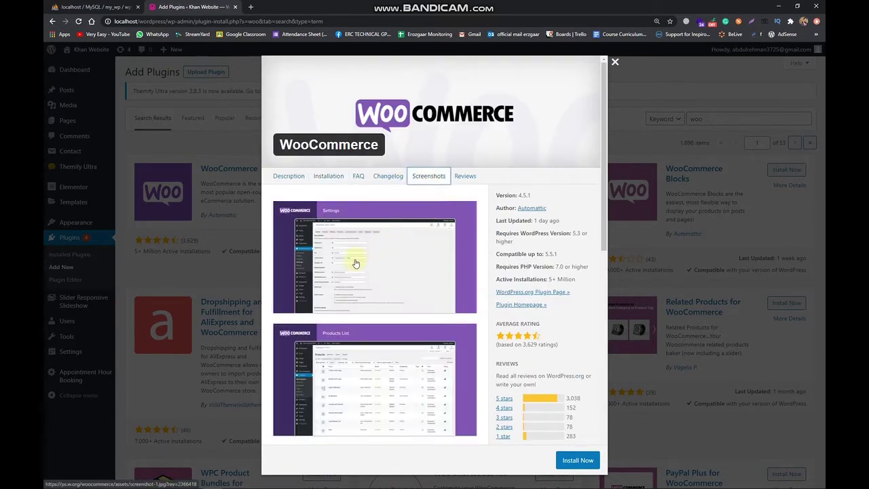
scroll(357, 264, "down", 10)
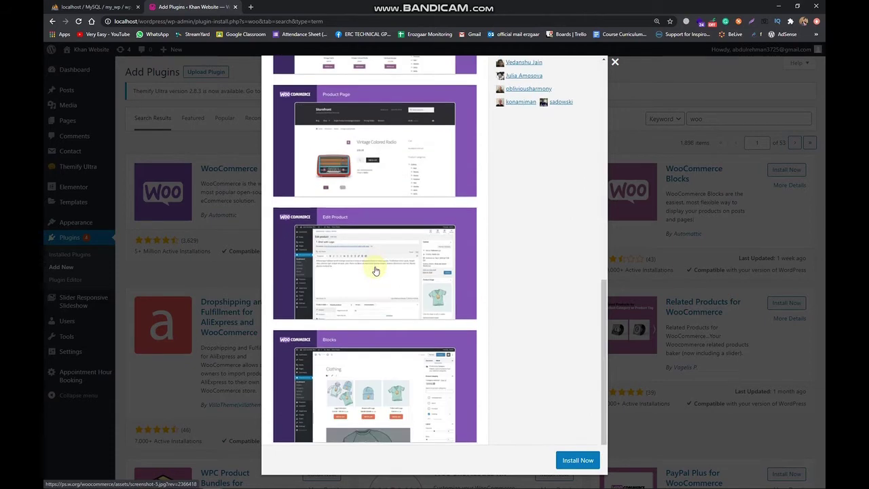
scroll(375, 270, "up", 10)
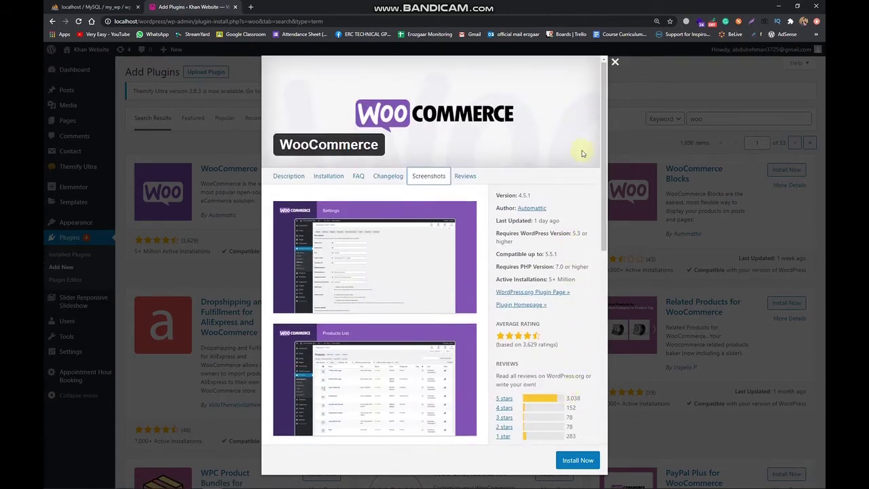
scroll(540, 343, "down", 10)
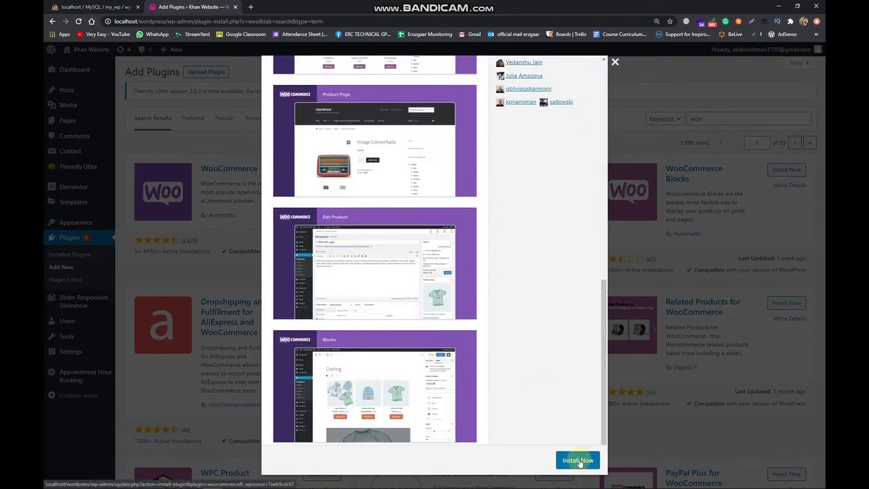
Install the WooCommerce plugin and activate it.
left_click(578, 460)
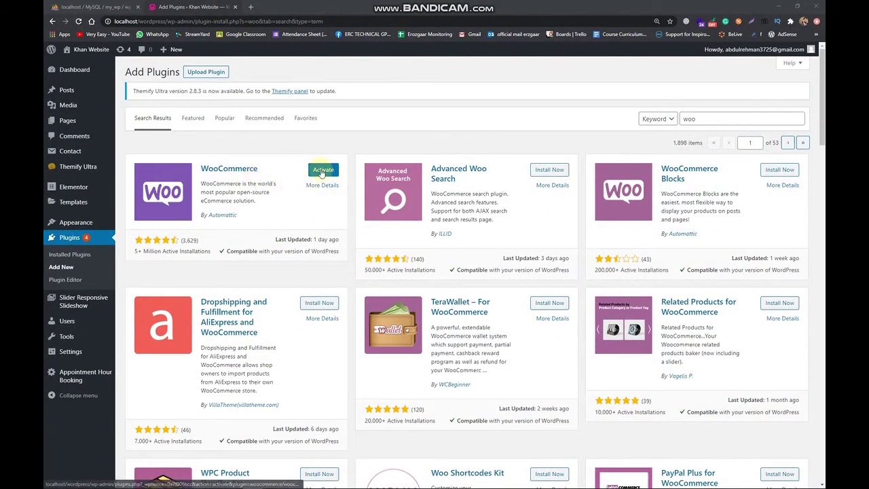
left_click(321, 172)
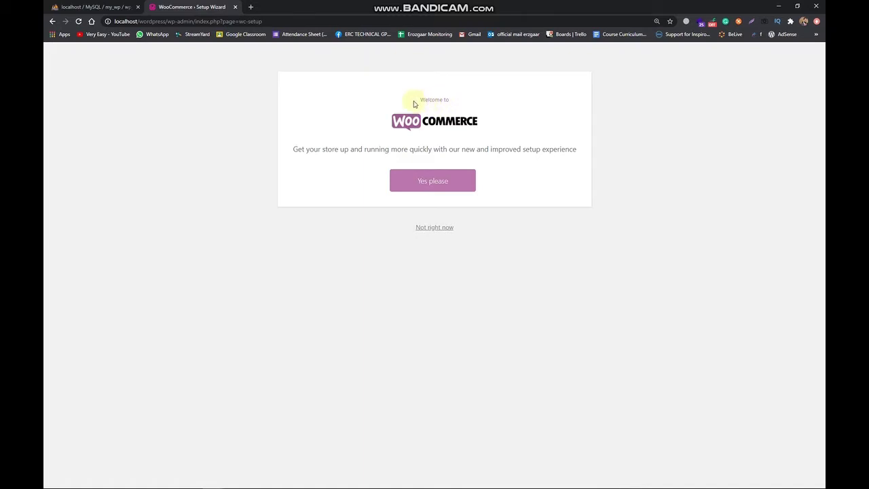
Accept the new and improved WooCommerce setup experience to start the store setup wizard.
left_click_drag(413, 102, 508, 126)
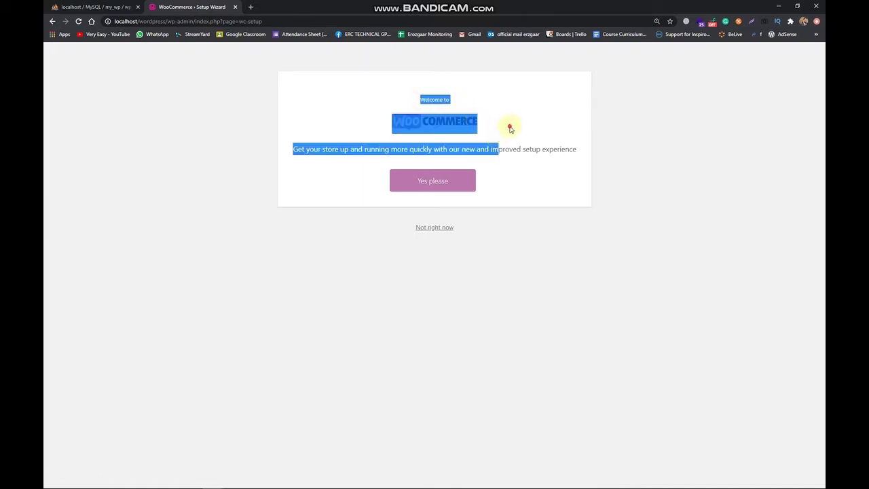
left_click(311, 159)
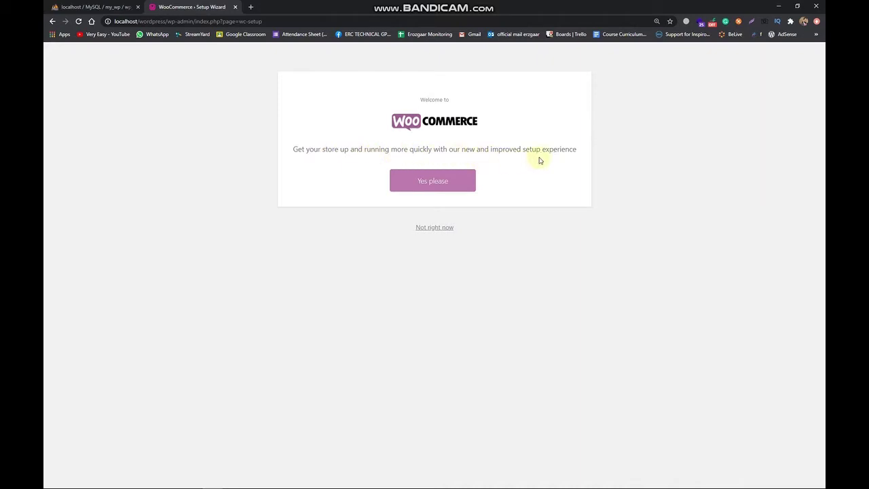
left_click(446, 185)
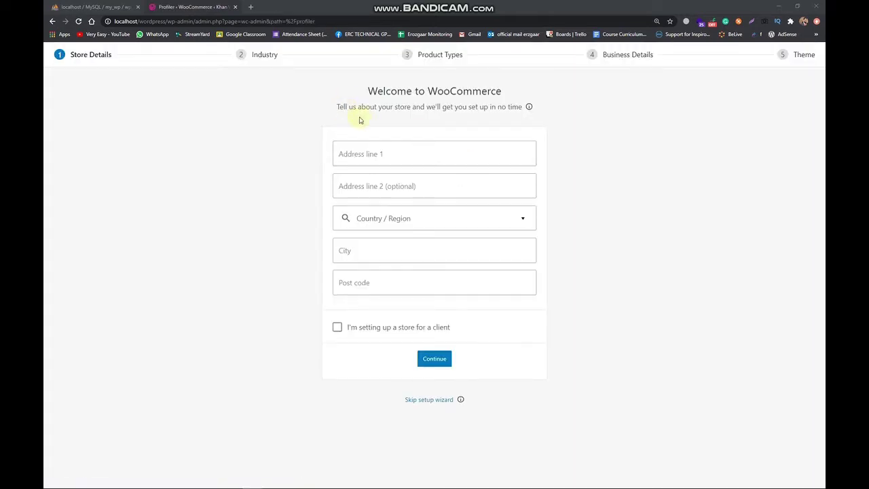
Enter the store's address in Address line 1 of the store details, leaving the optional second line empty.
left_click_drag(332, 106, 420, 103)
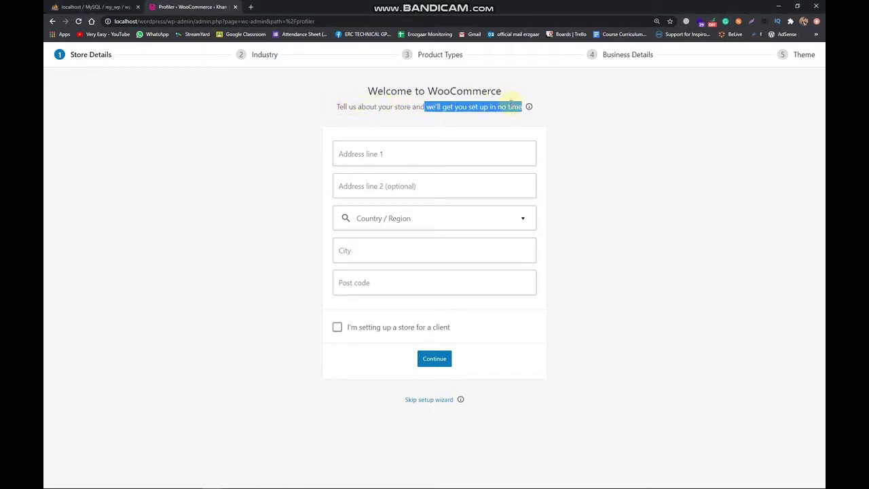
left_click_drag(369, 90, 509, 89)
left_click(554, 88)
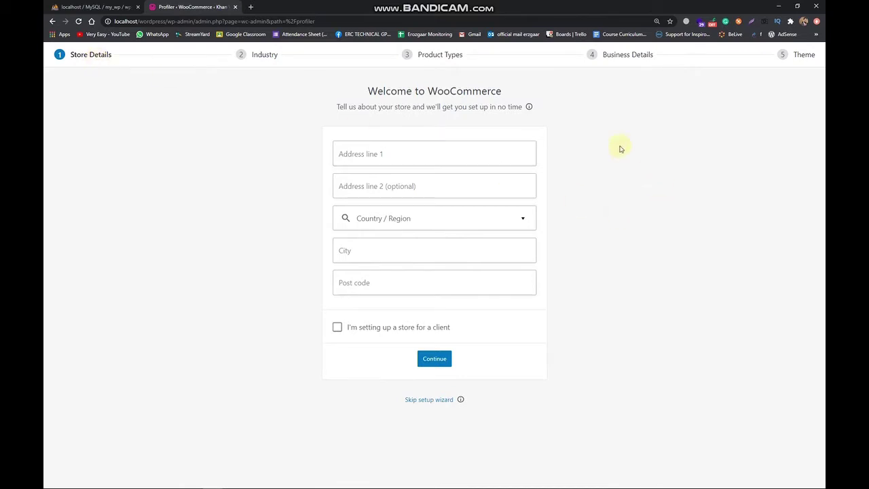
left_click(429, 155)
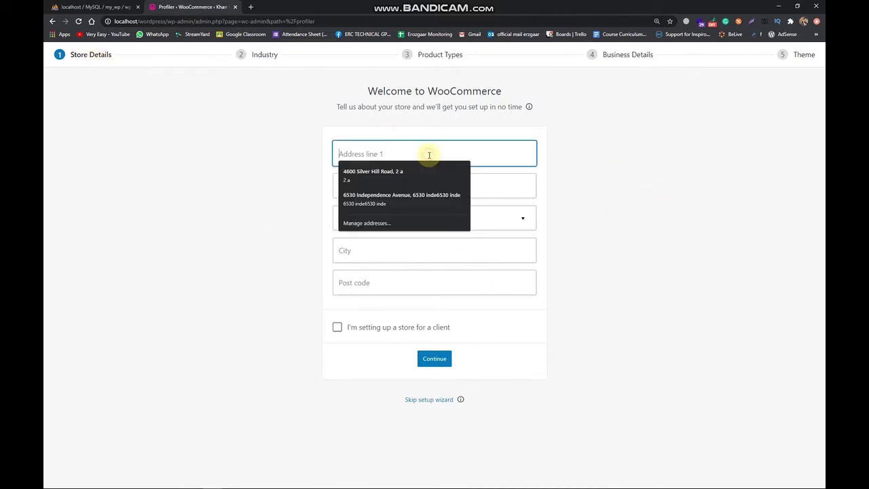
left_click(474, 152)
type("lahore pakistan")
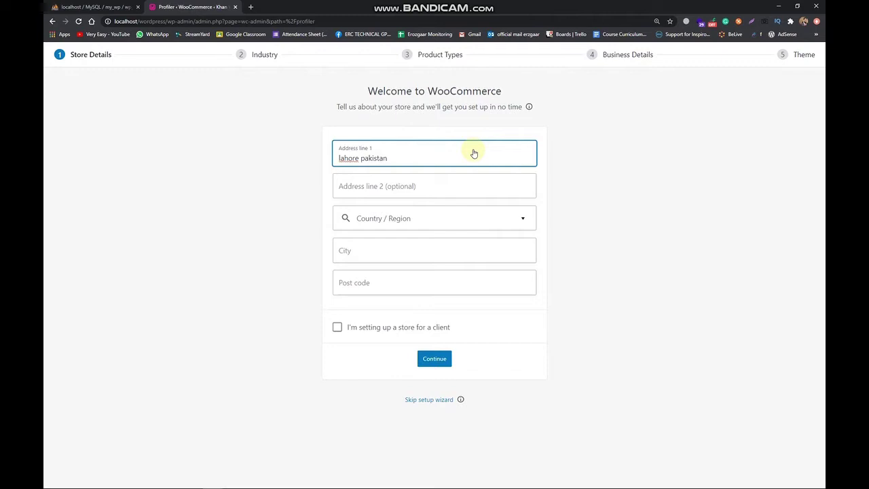
key("Tab")
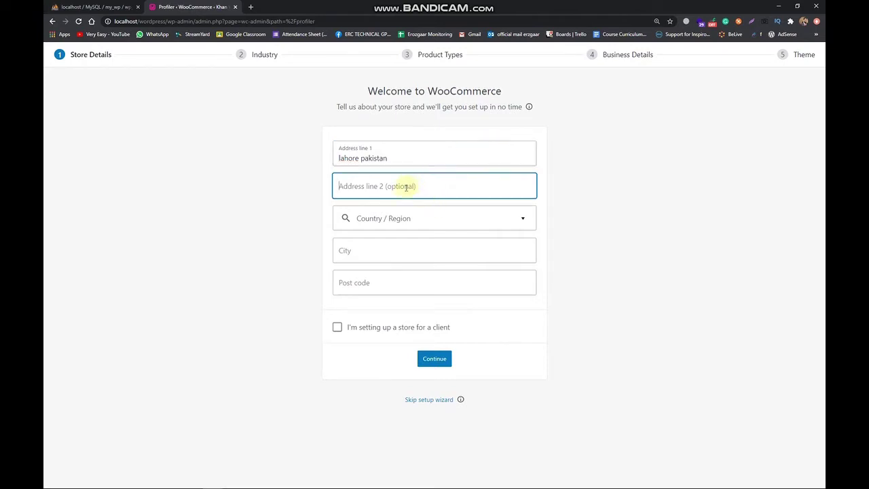
Set the store's country and region to Pakistan — Punjab.
left_click(501, 231)
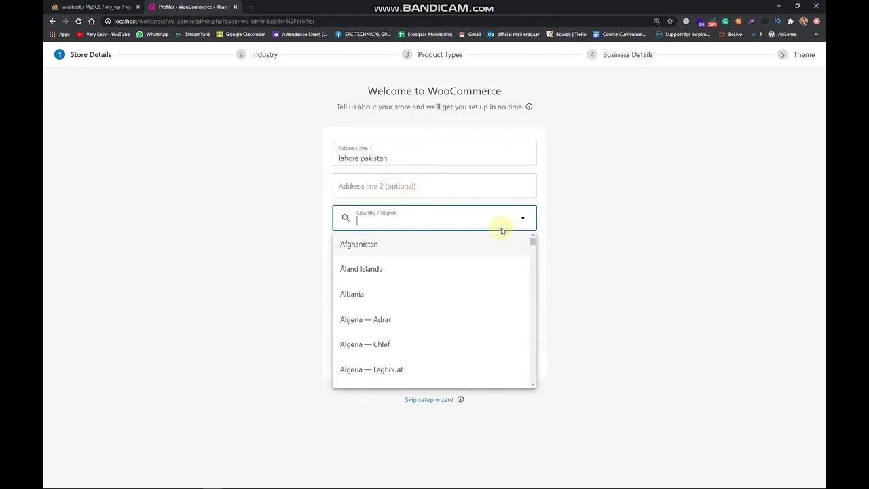
type("p")
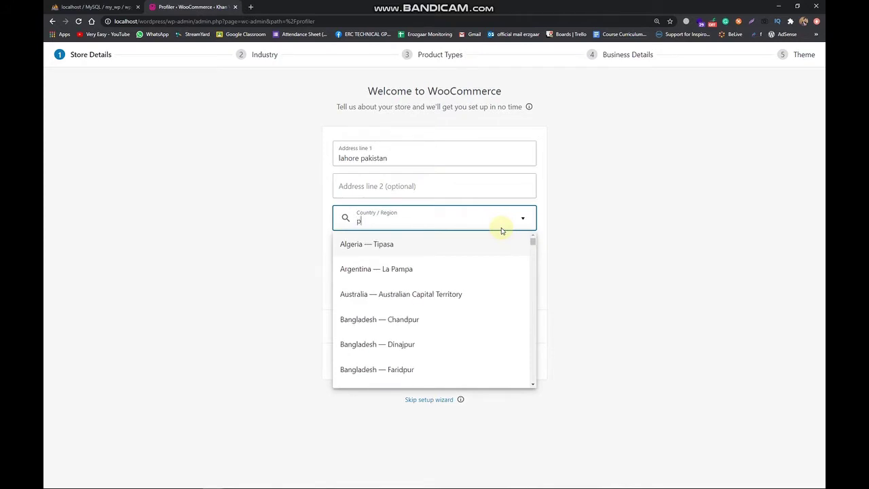
type("aki")
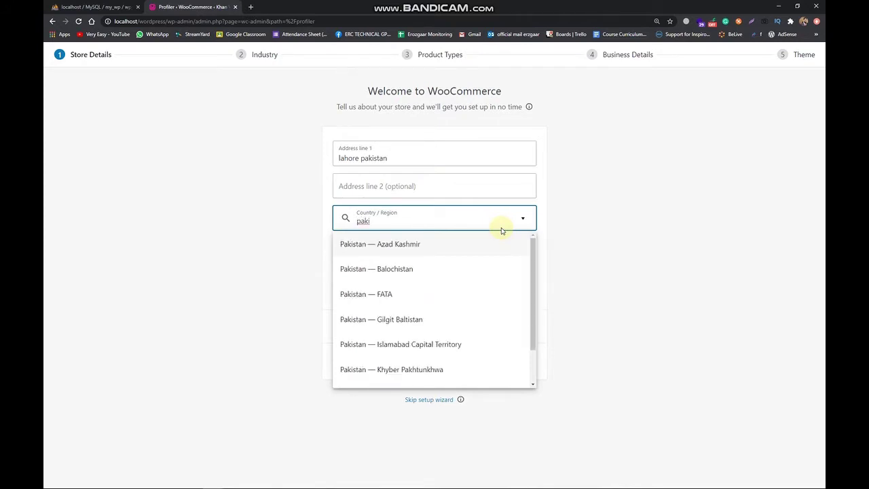
key("Down")
key("Down")
key("Down")
key("Down")
key("Down")
key("Down")
key("Return")
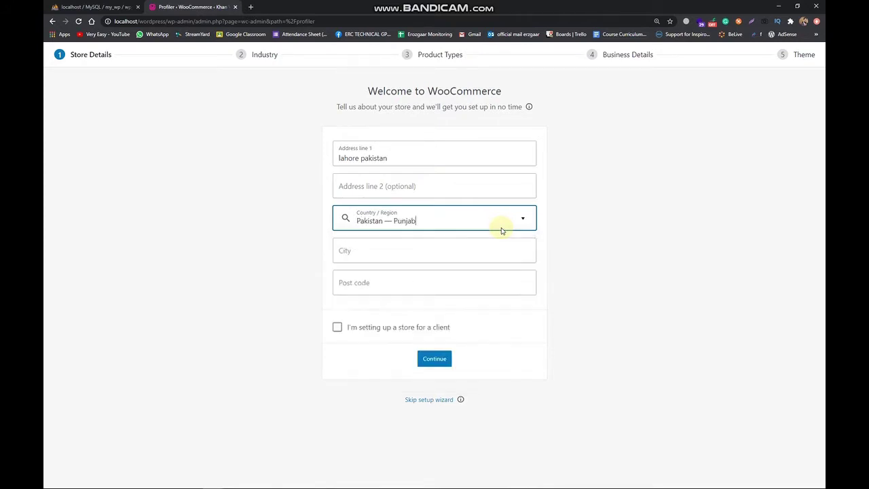
Fill in the store's city and post code, and submit the store details.
left_click(468, 250)
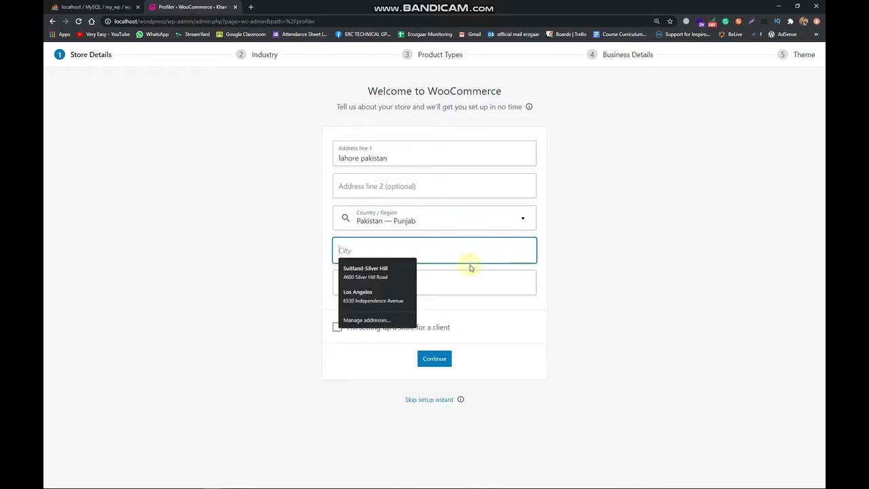
type("lahore")
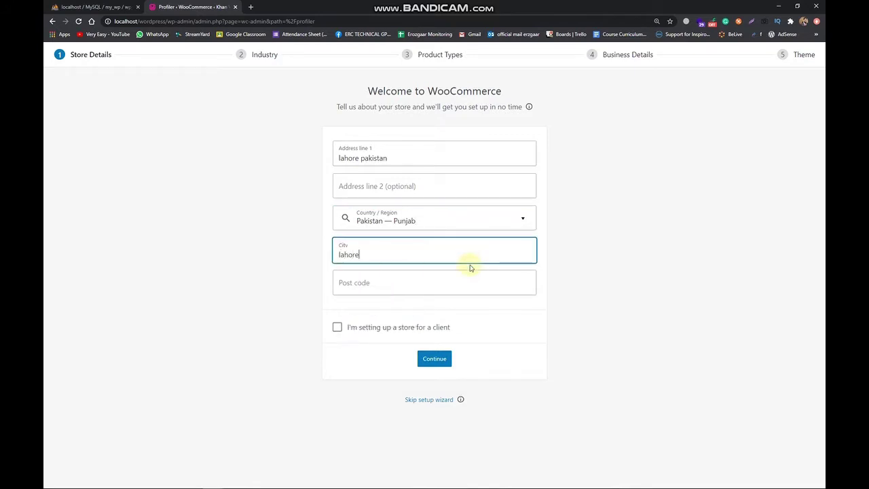
key("Tab")
type("540")
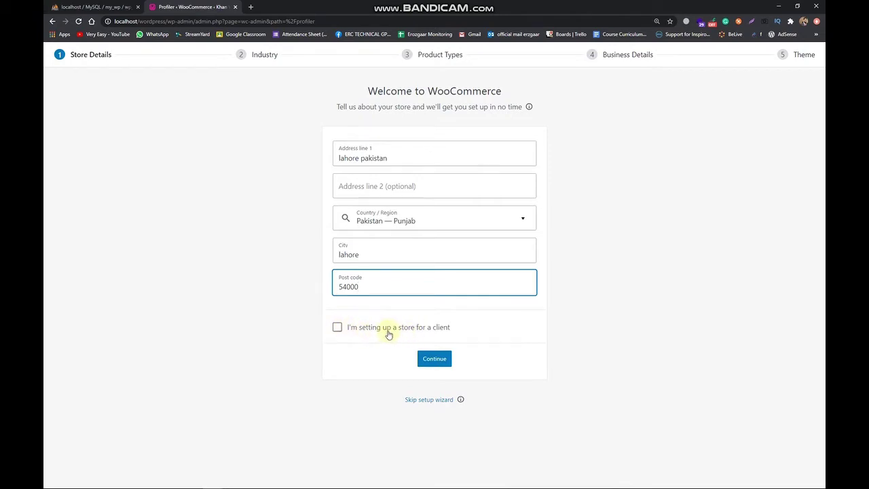
left_click(446, 364)
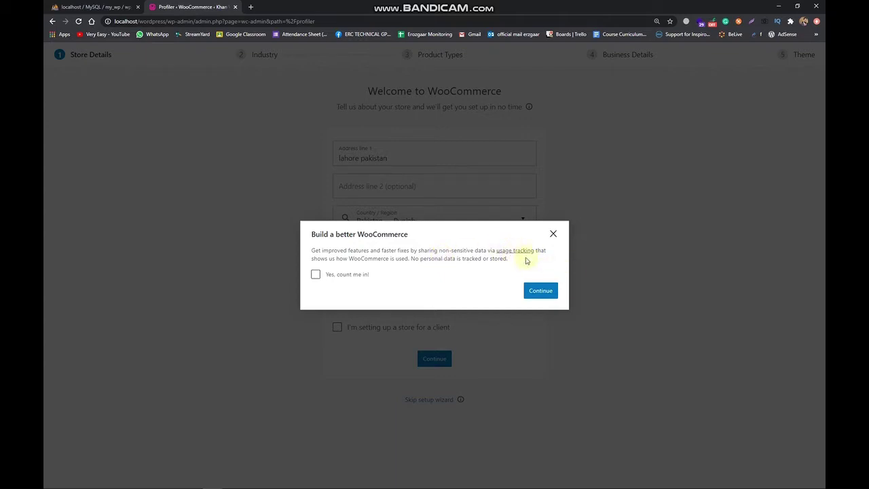
Opt in to WooCommerce usage tracking with "Yes, count me in!" and continue to the industry selection.
left_click(350, 279)
left_click(350, 280)
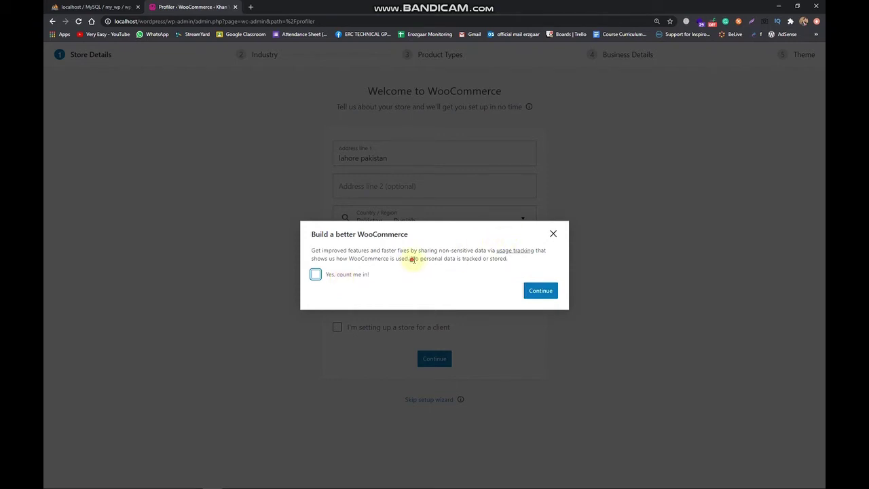
left_click_drag(411, 259, 518, 263)
left_click(518, 263)
left_click(342, 279)
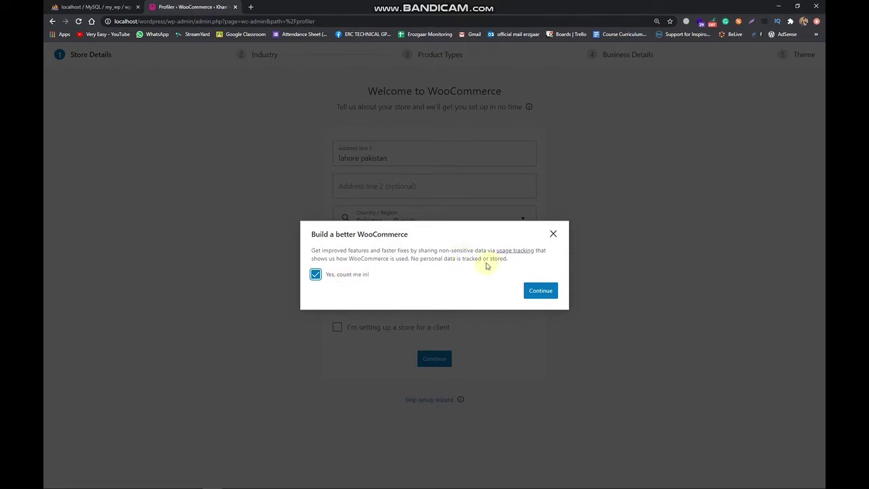
left_click(548, 295)
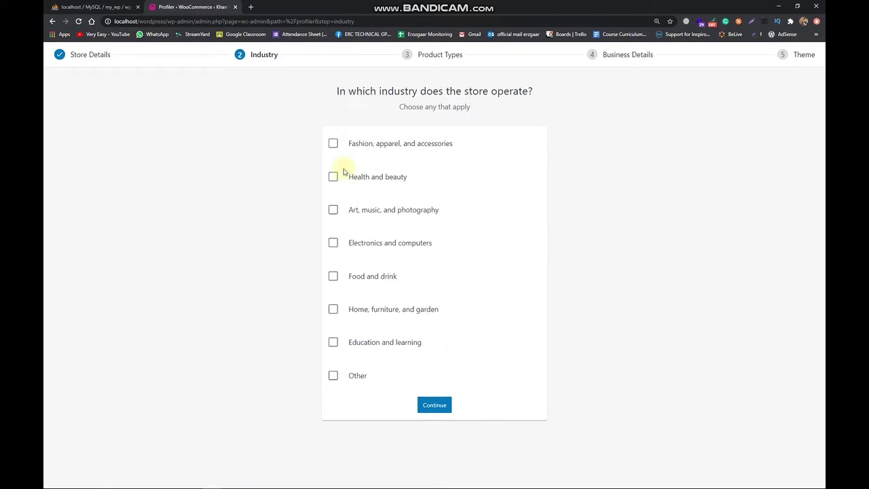
left_click_drag(334, 91, 537, 96)
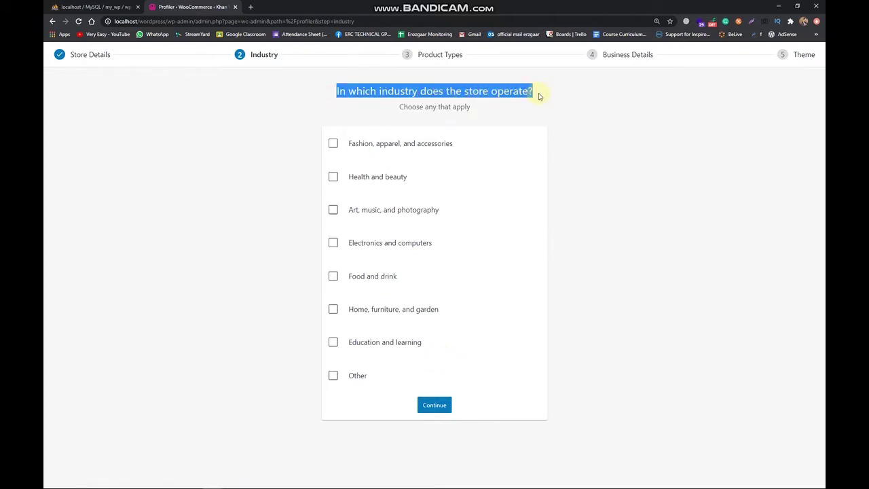
left_click_drag(403, 108, 477, 112)
left_click(491, 129)
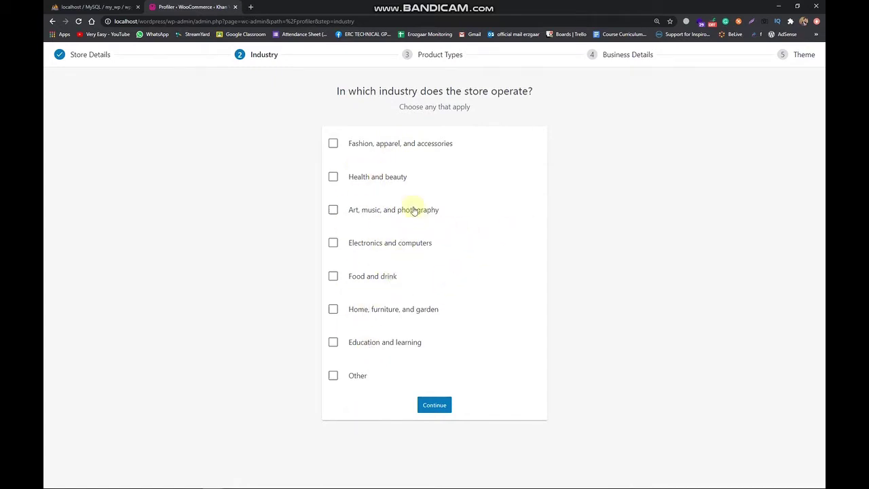
Select "Electronics and computers" as the store's industry and continue to the product types.
left_click(395, 242)
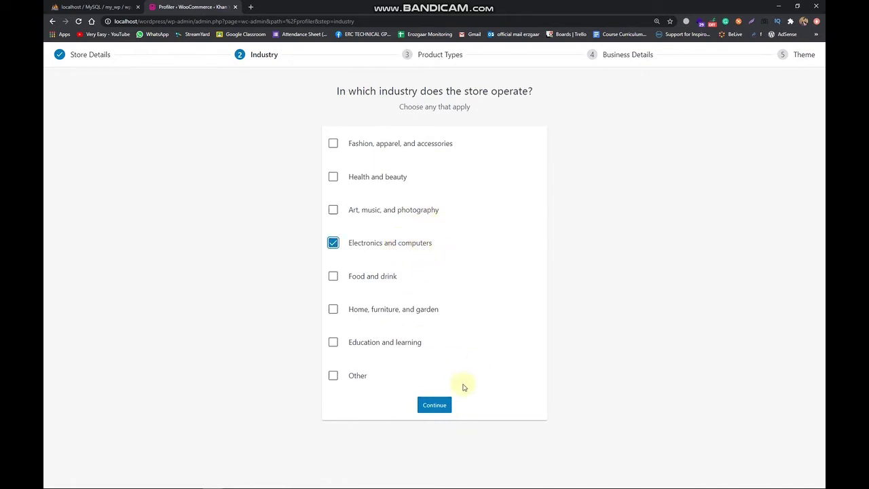
left_click(446, 405)
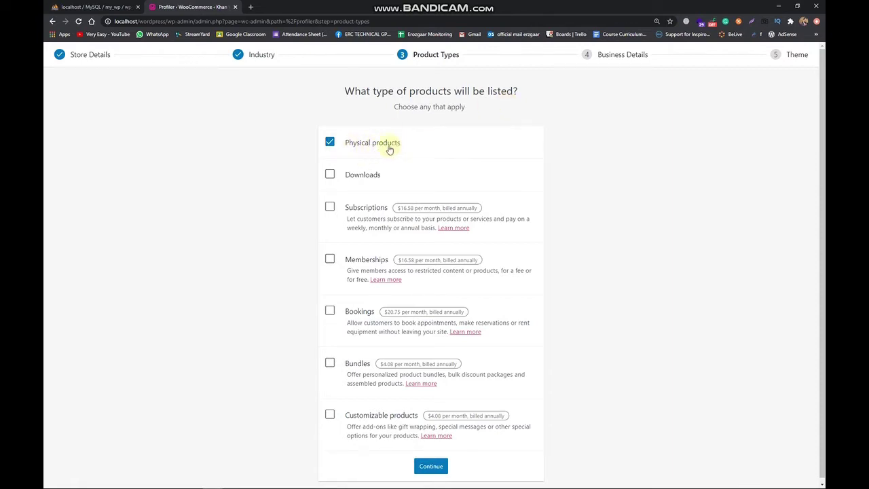
Keep only "Physical products" as the listed product type and continue to the business details.
left_click(330, 178)
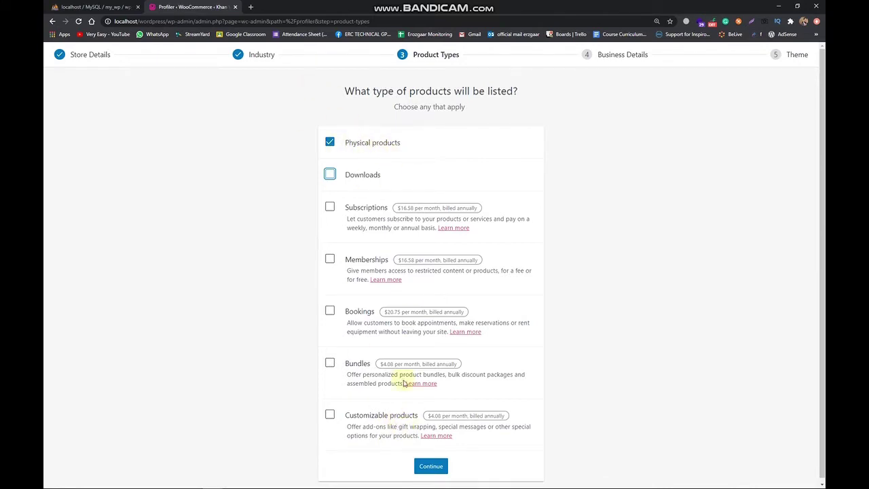
left_click(435, 471)
left_click(430, 471)
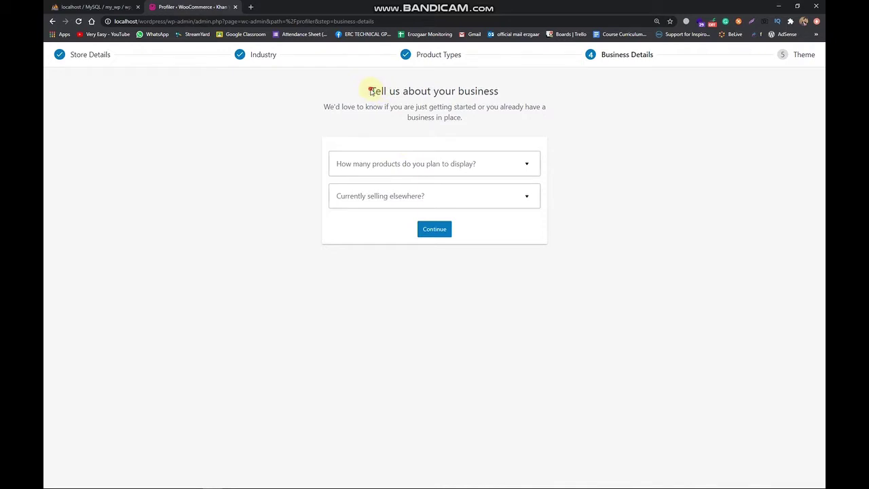
Set the number of products planned for display to 1 - 10 and answer No to currently selling elsewhere.
left_click_drag(371, 91, 522, 90)
left_click(523, 91)
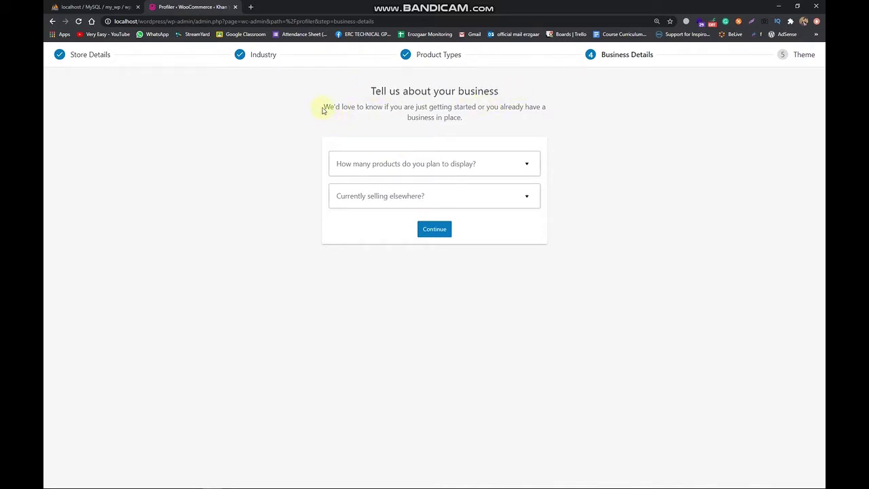
left_click_drag(323, 110, 514, 121)
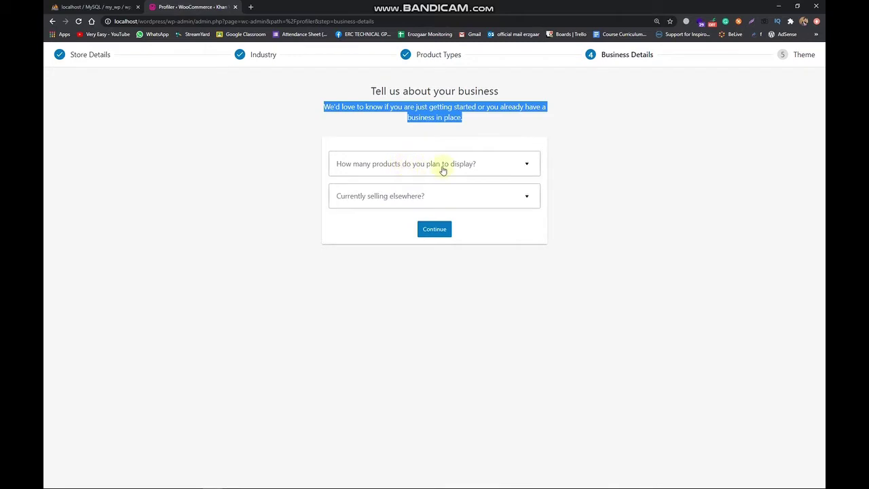
left_click(485, 166)
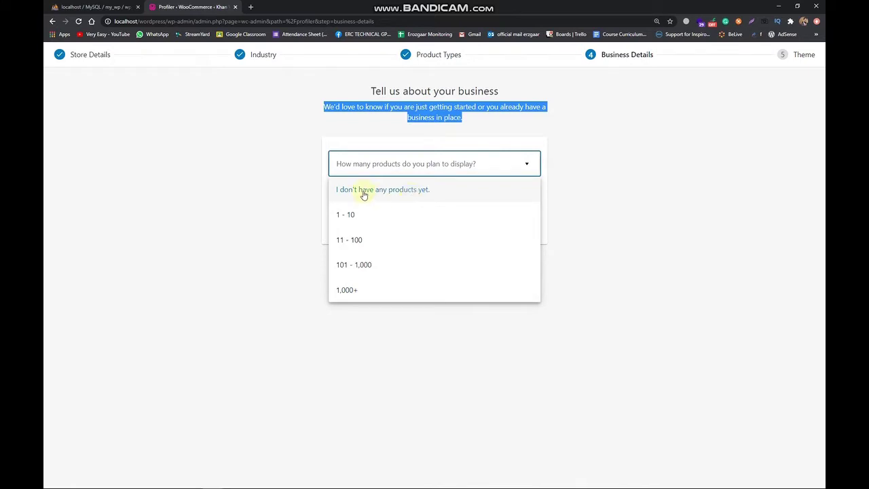
left_click(395, 192)
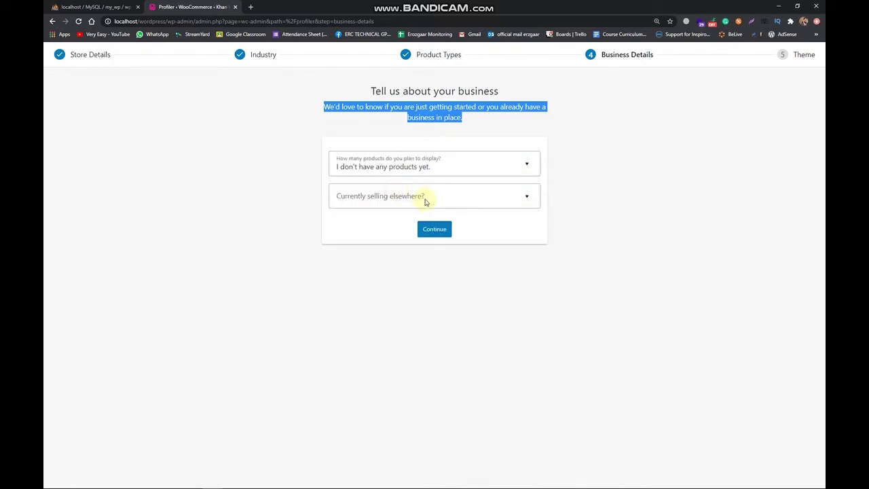
left_click(417, 172)
left_click(387, 215)
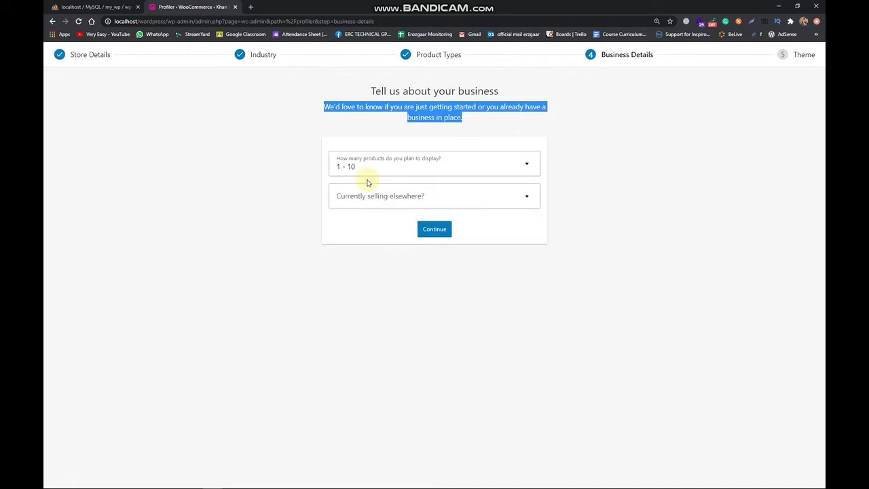
left_click(434, 197)
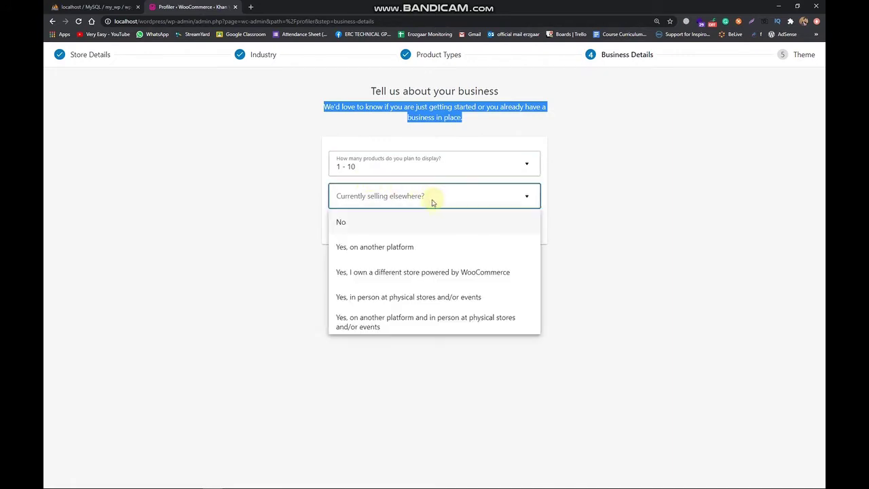
left_click(394, 222)
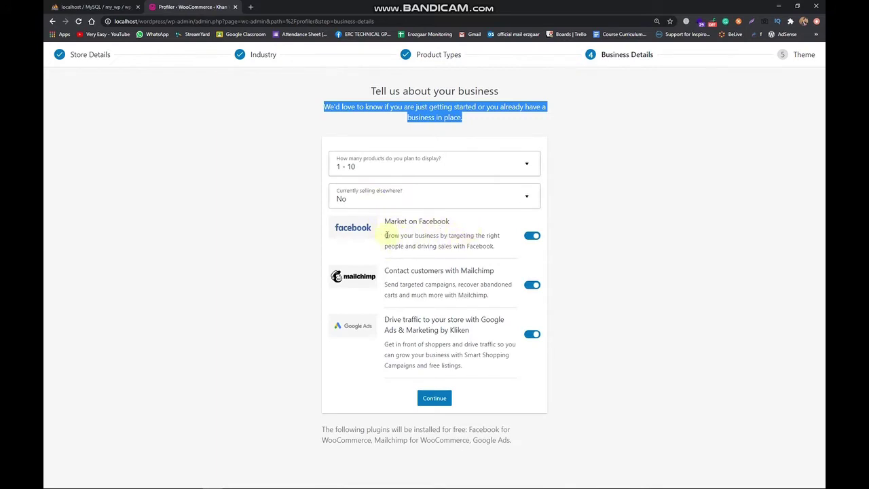
Try to submit the business details with the Facebook, Mailchimp and Google Ads extensions enabled for installation.
left_click_drag(385, 235, 513, 252)
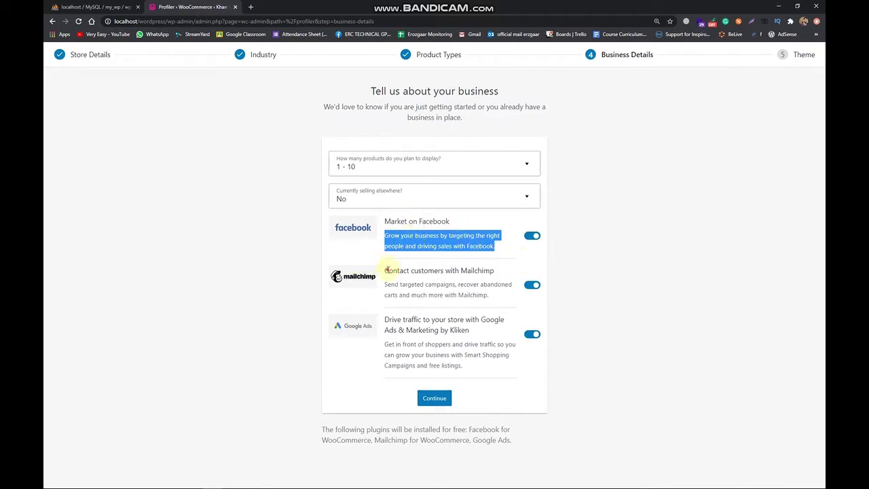
left_click_drag(387, 270, 499, 300)
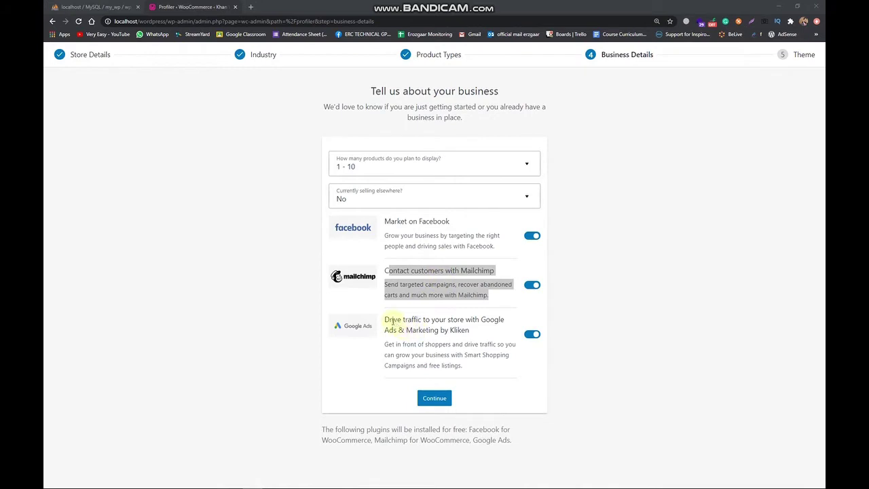
left_click_drag(384, 318, 482, 331)
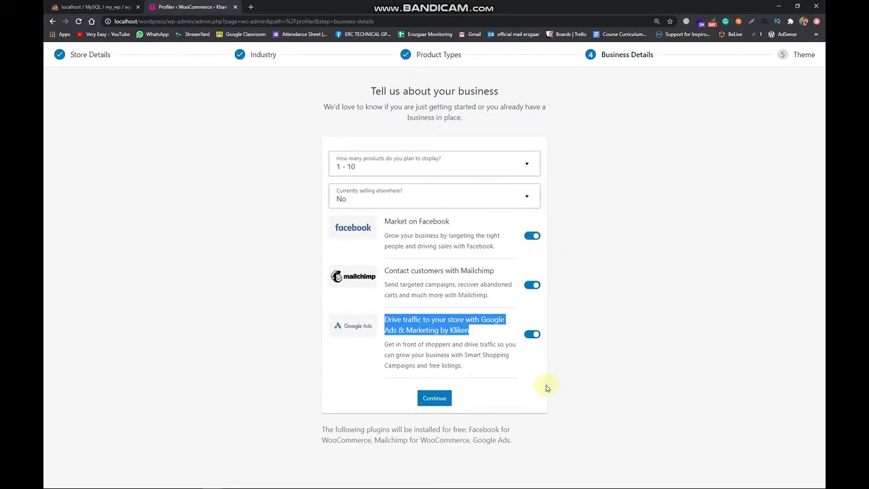
left_click(533, 238)
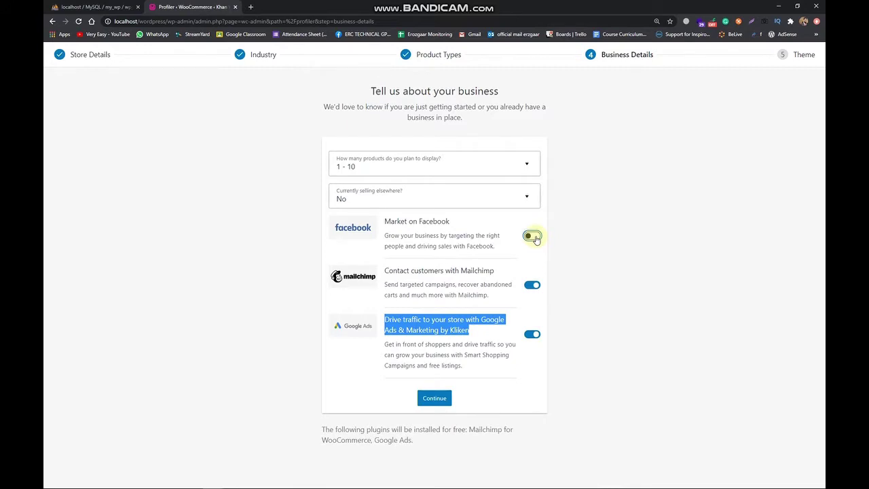
left_click(533, 237)
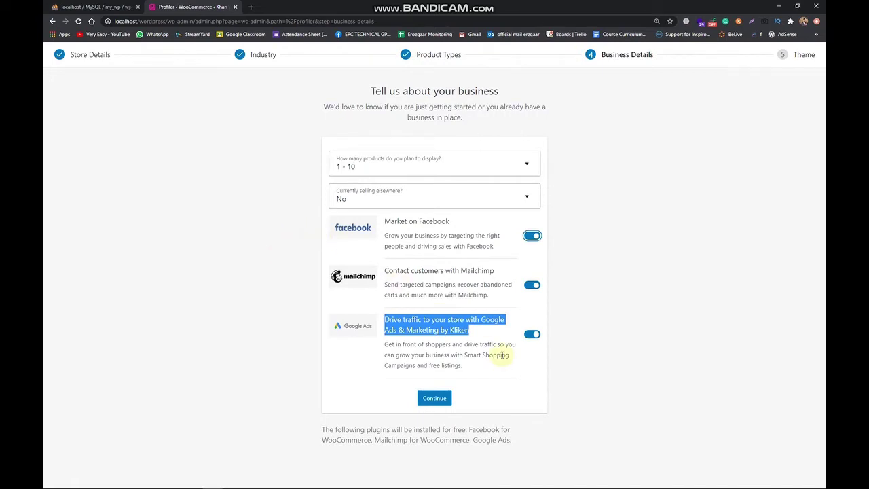
left_click(438, 399)
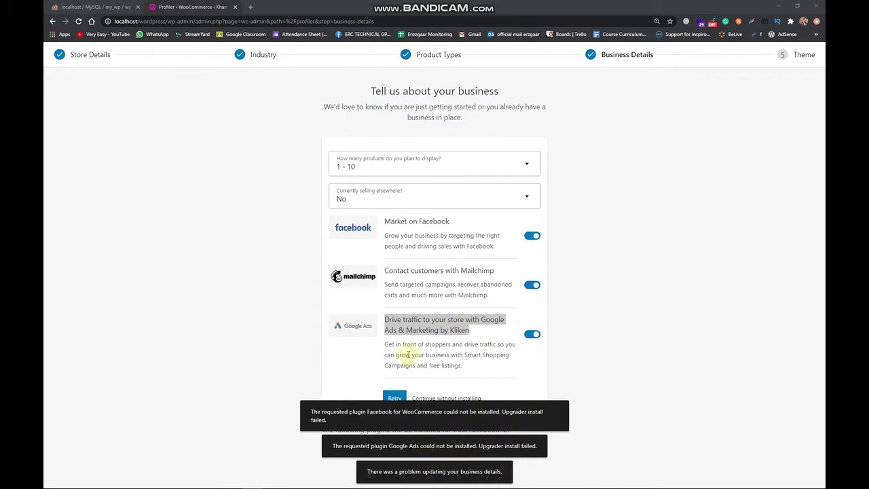
Disable the Google Ads, Mailchimp and Facebook extensions and continue to the theme selection without installing them.
left_click(532, 333)
left_click(531, 284)
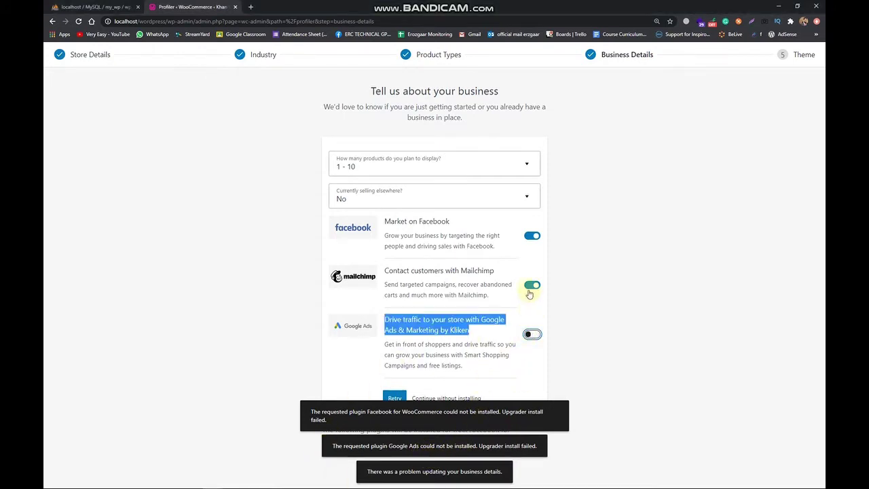
left_click(532, 236)
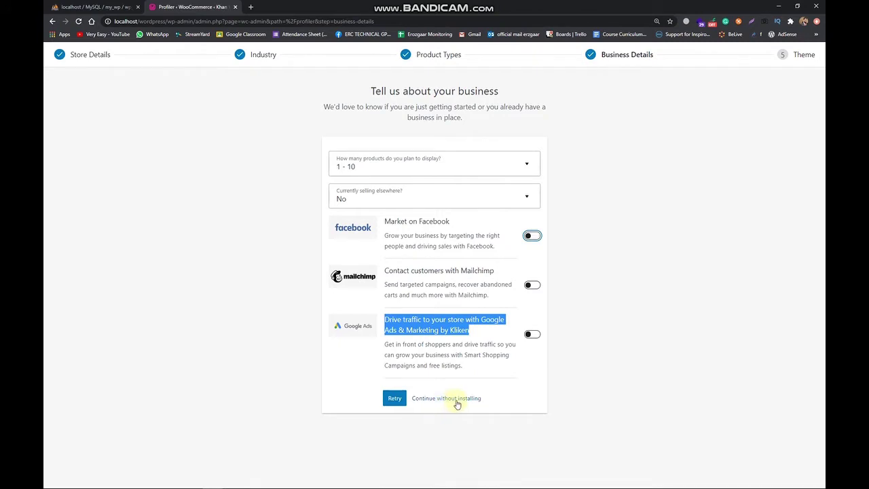
left_click(457, 401)
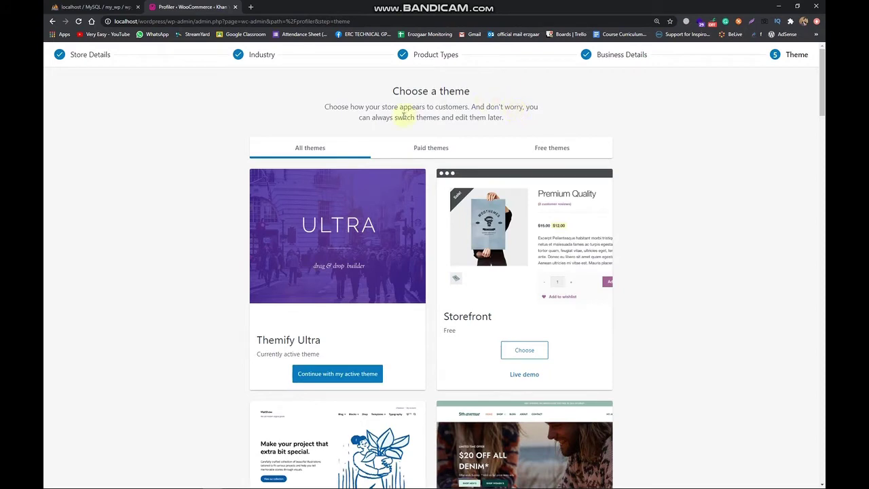
Browse the full theme list and the paid themes, examining the available designs and their yearly prices.
left_click_drag(393, 91, 523, 107)
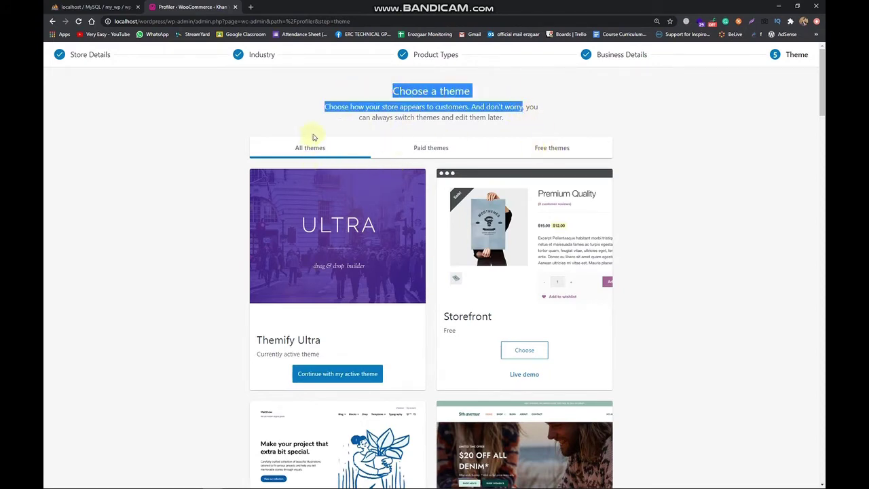
left_click(433, 149)
left_click(344, 152)
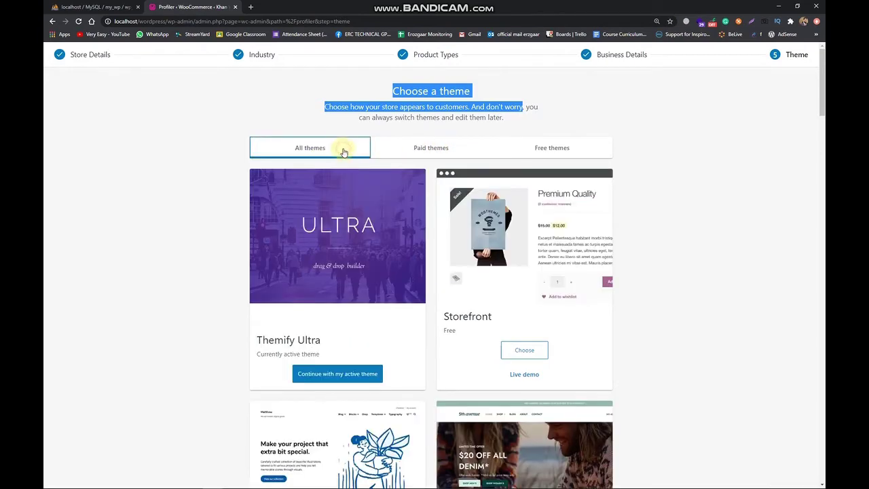
scroll(533, 319, "down", 3)
scroll(532, 316, "up", 3)
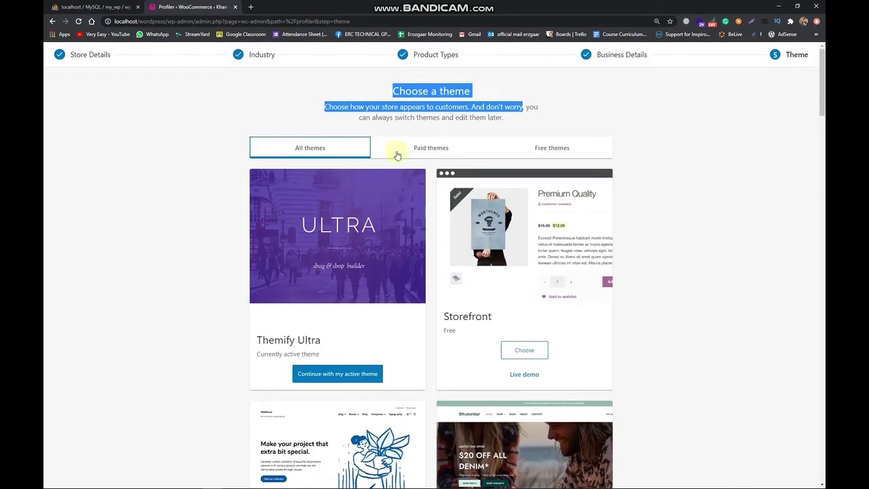
left_click(430, 151)
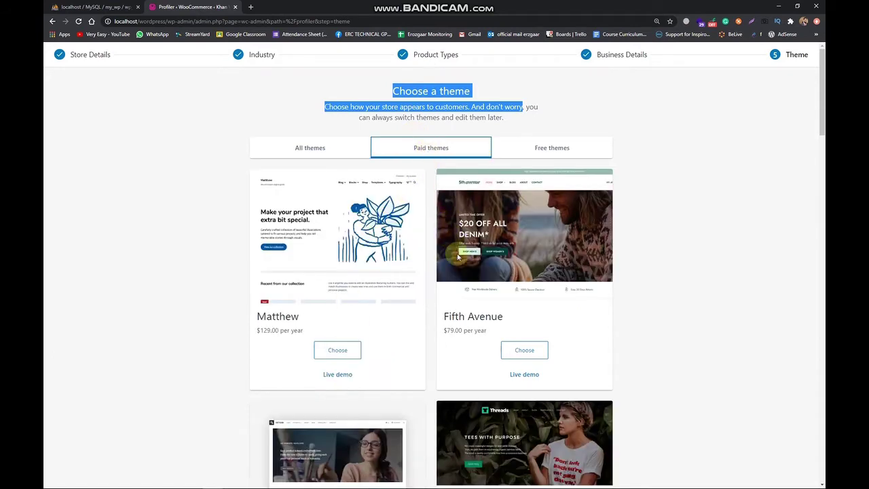
scroll(377, 288, "down", 1)
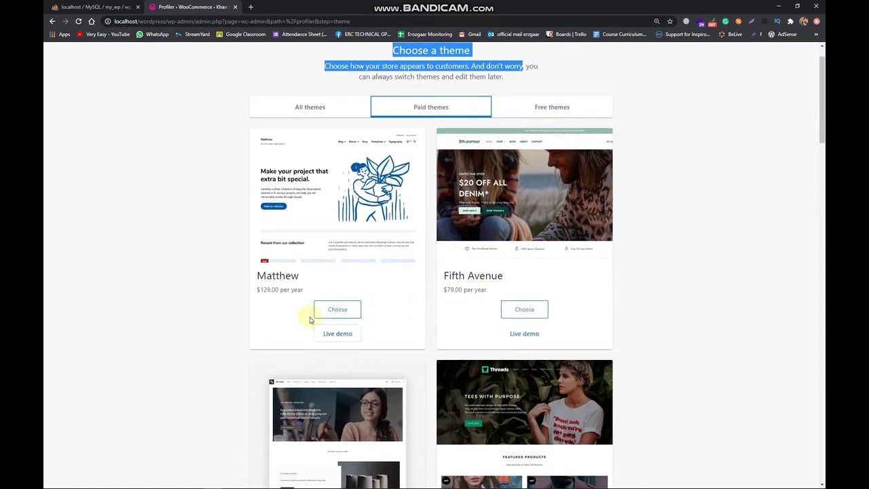
left_click_drag(261, 290, 312, 293)
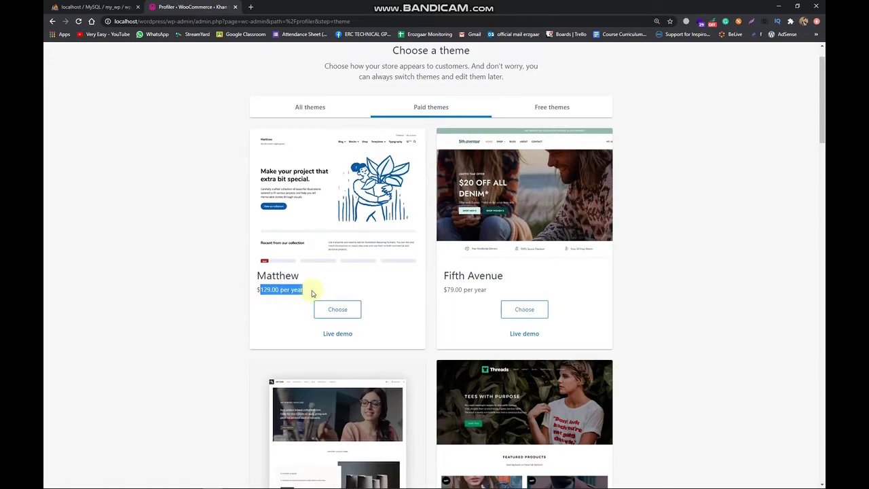
scroll(312, 293, "up", 2)
scroll(427, 233, "down", 10)
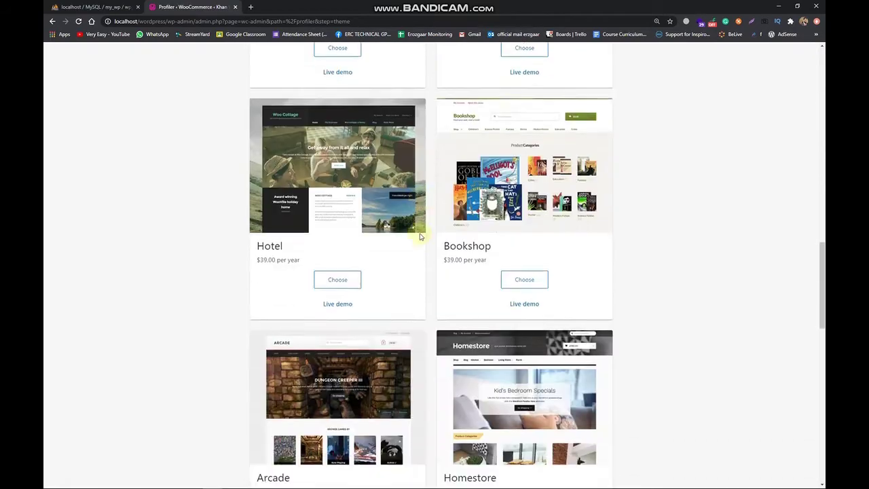
scroll(419, 235, "down", 7)
scroll(419, 236, "up", 14)
scroll(416, 233, "down", 18)
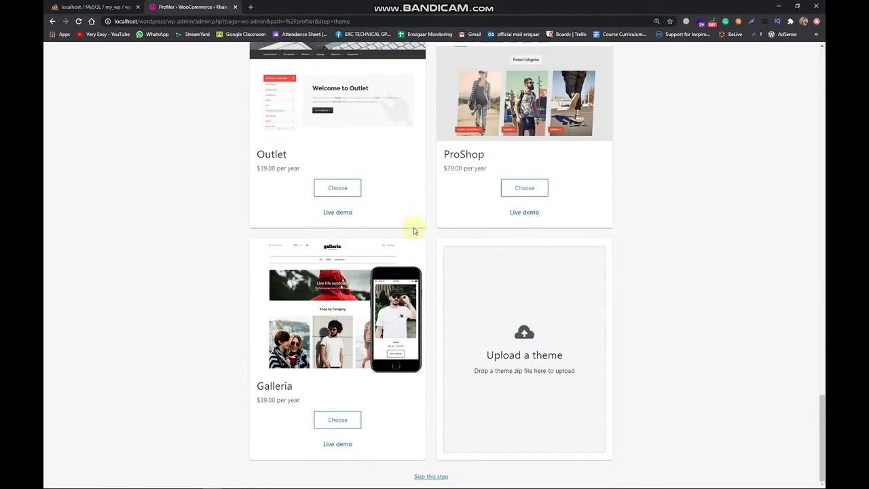
scroll(414, 231, "up", 20)
Browse the free themes and choose the installed Eximious Magazine theme for the store.
left_click(557, 146)
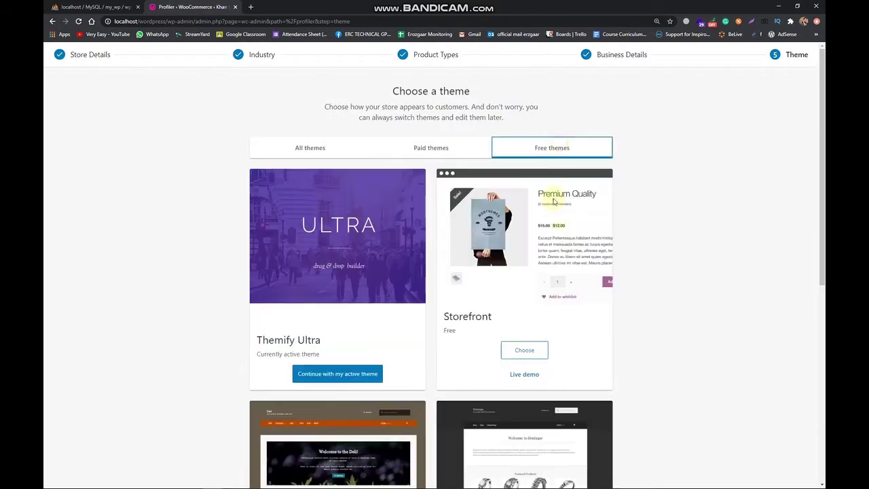
scroll(409, 246, "down", 5)
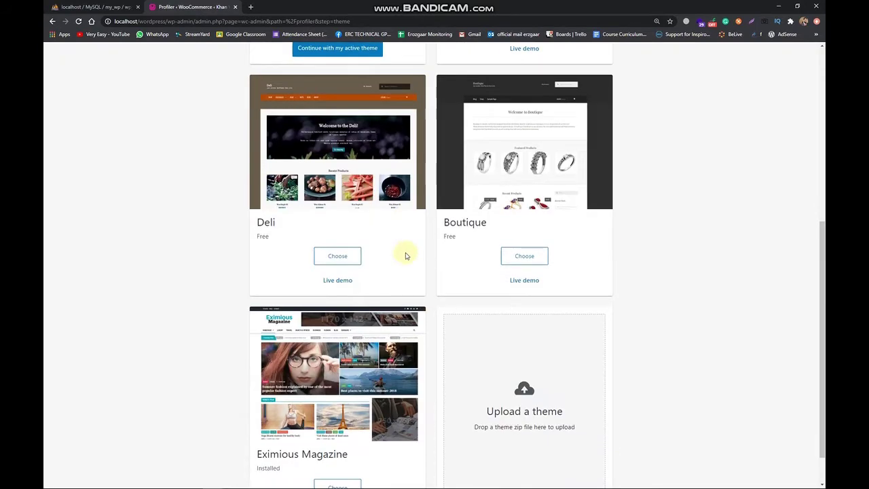
scroll(407, 267, "down", 1)
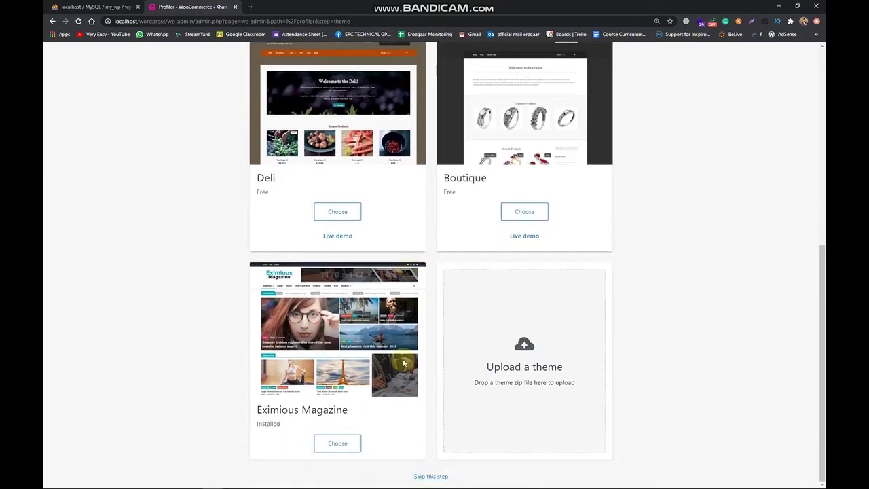
scroll(411, 429, "up", 8)
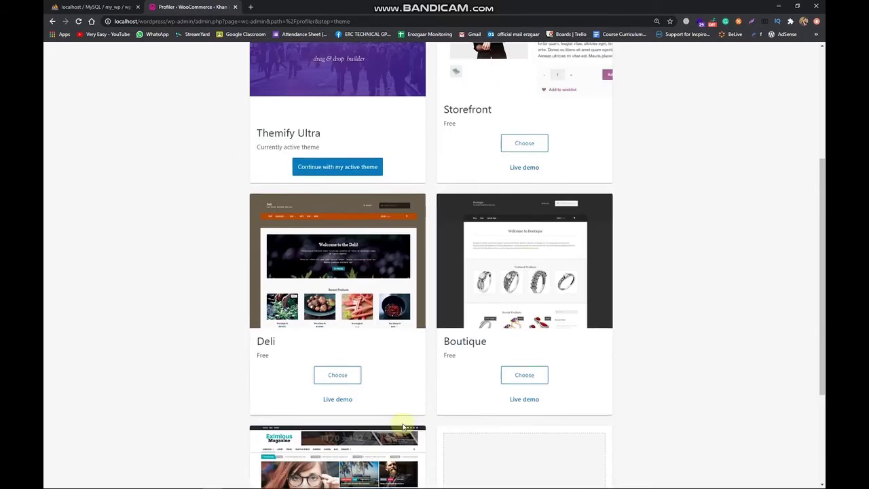
scroll(402, 425, "down", 8)
scroll(402, 425, "up", 3)
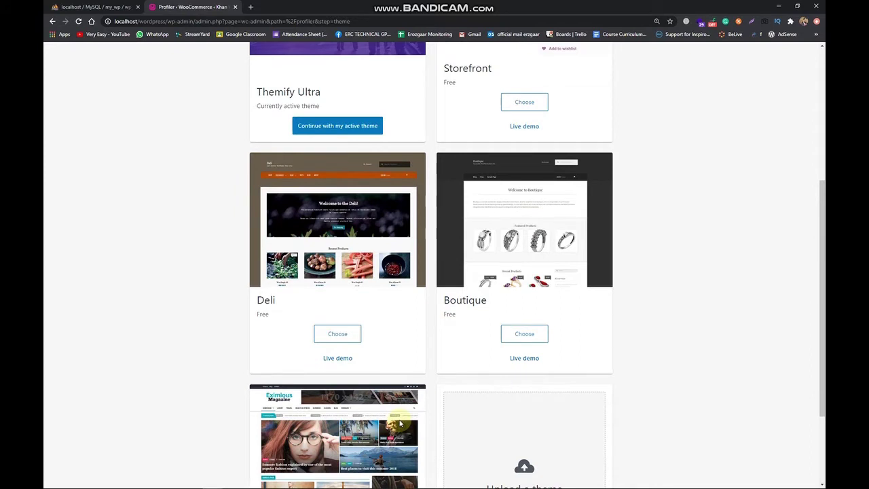
scroll(363, 306, "down", 3)
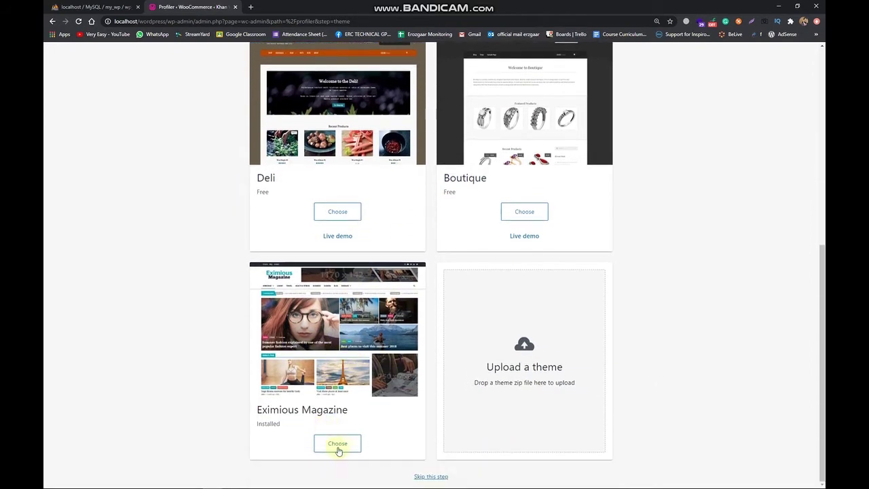
left_click(347, 442)
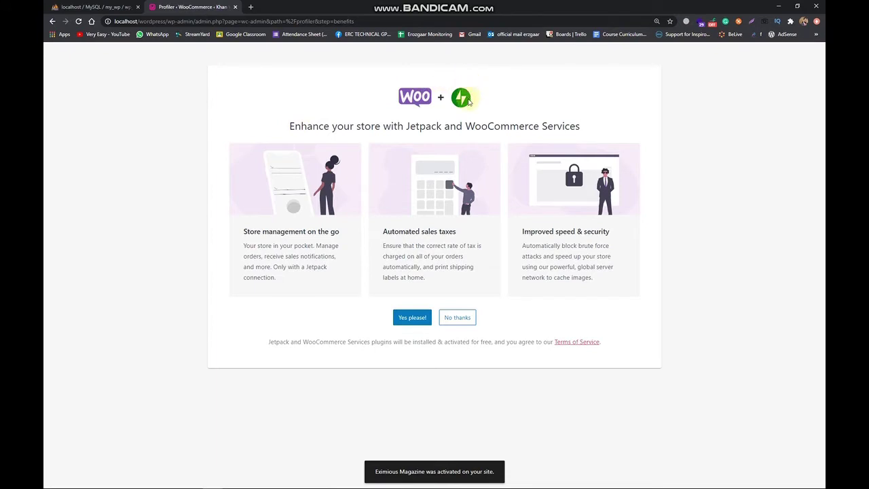
Review the Jetpack and WooCommerce Services benefits and terms, and accept the free installation of both plugins.
left_click_drag(291, 126, 574, 136)
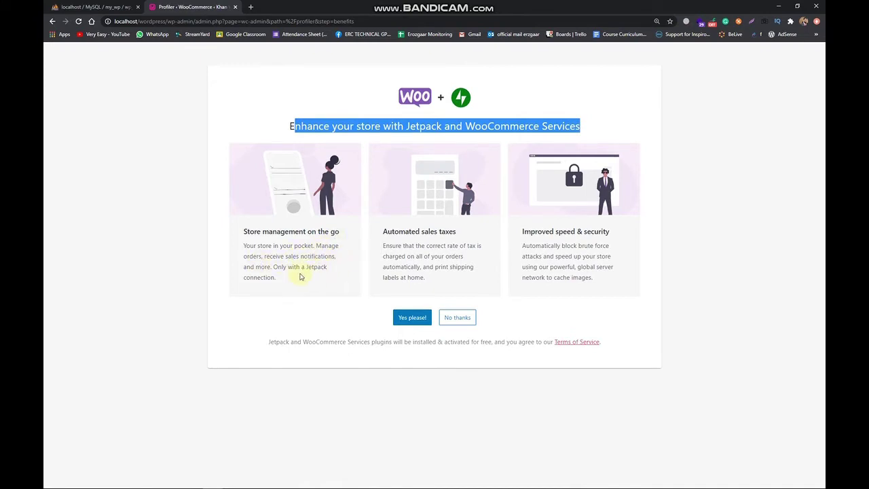
left_click_drag(273, 268, 296, 281)
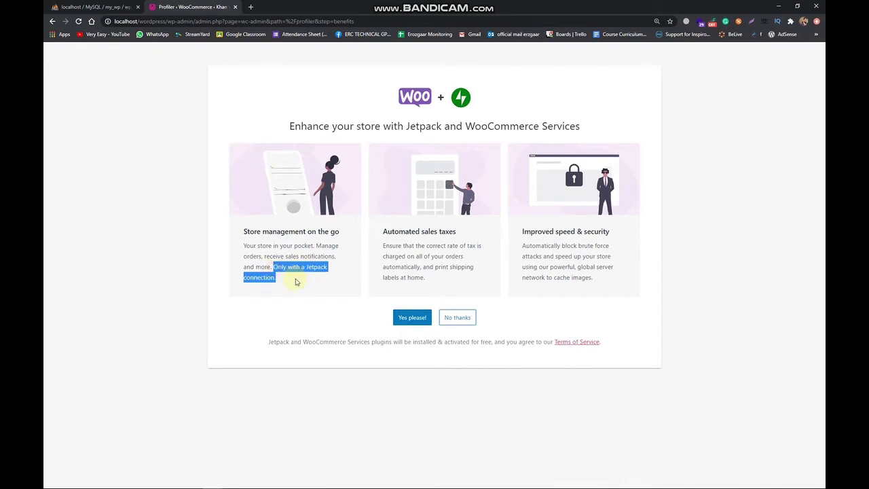
left_click_drag(240, 230, 332, 278)
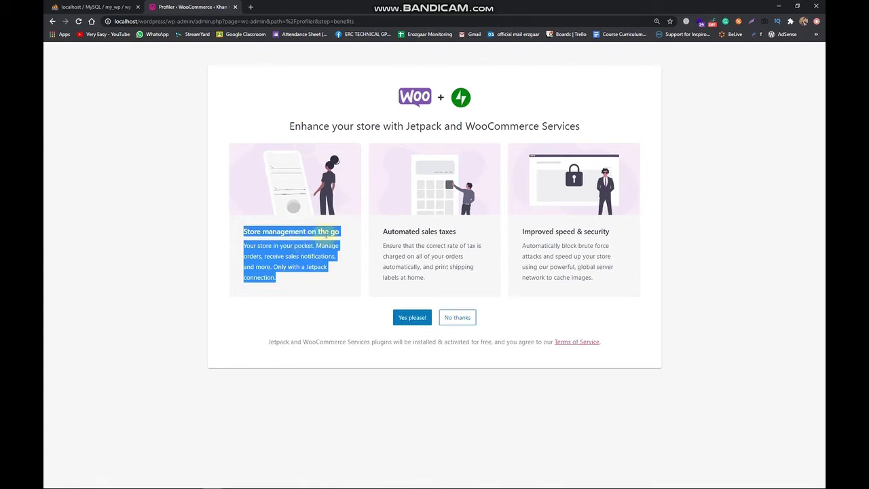
left_click(475, 101)
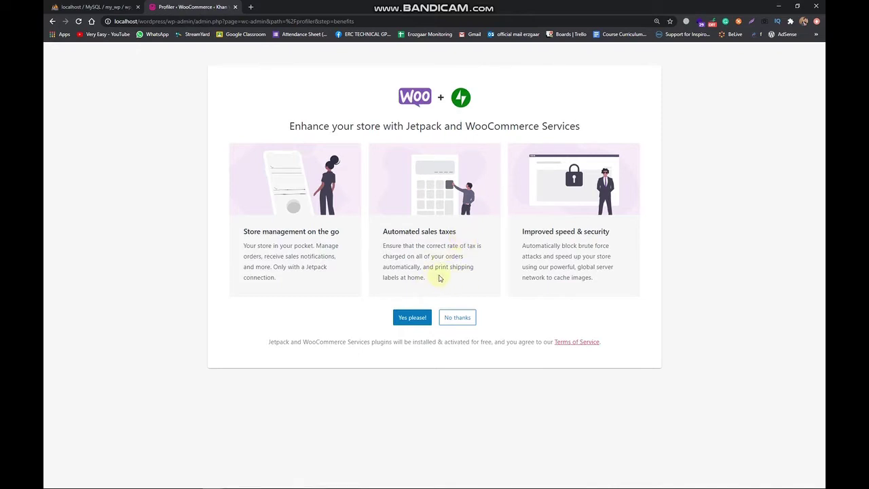
left_click_drag(429, 282, 371, 232)
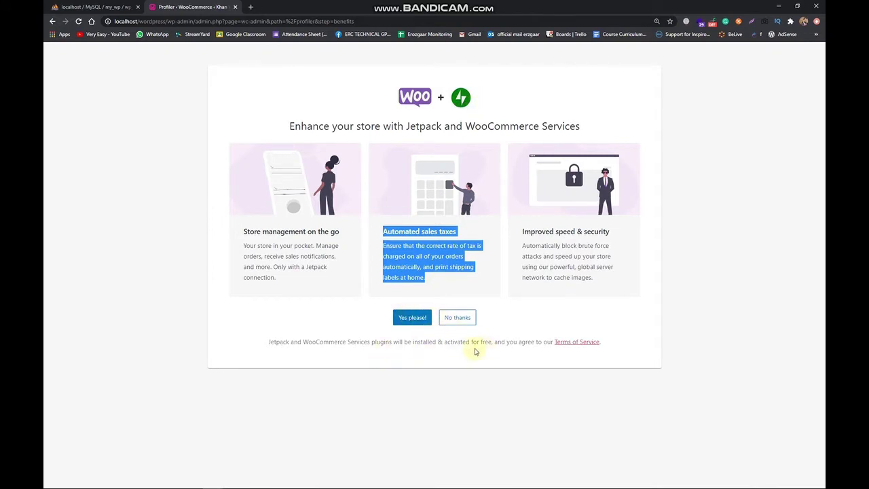
left_click_drag(265, 341, 628, 338)
left_click(627, 337)
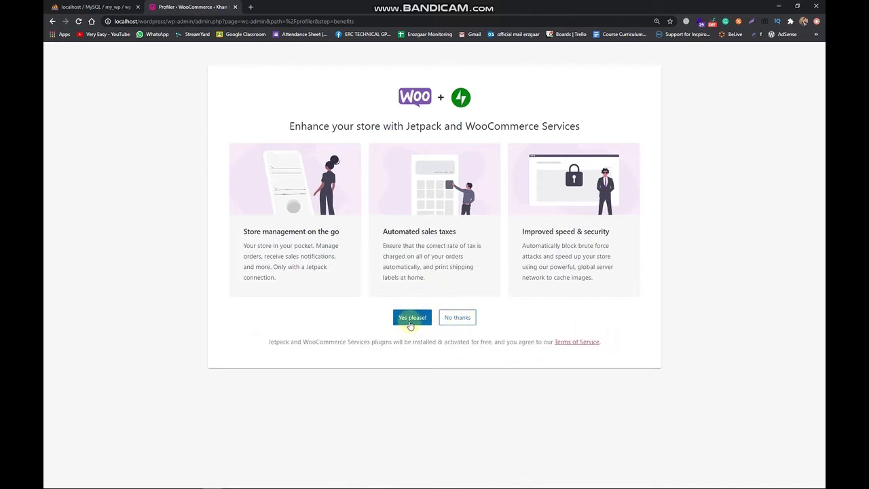
left_click(410, 323)
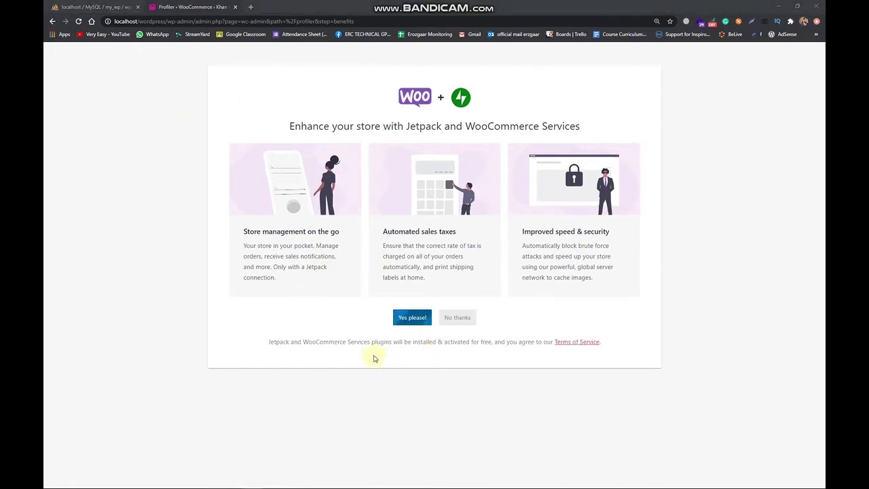
Open the Very Easy YouTube channel in a new tab, view its introductory WordPress CMS video and return to the channel.
left_click(250, 7)
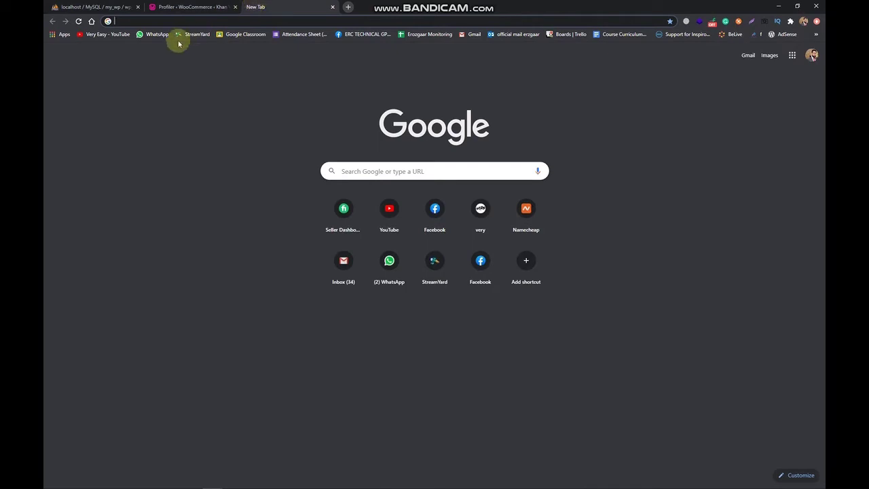
left_click(116, 35)
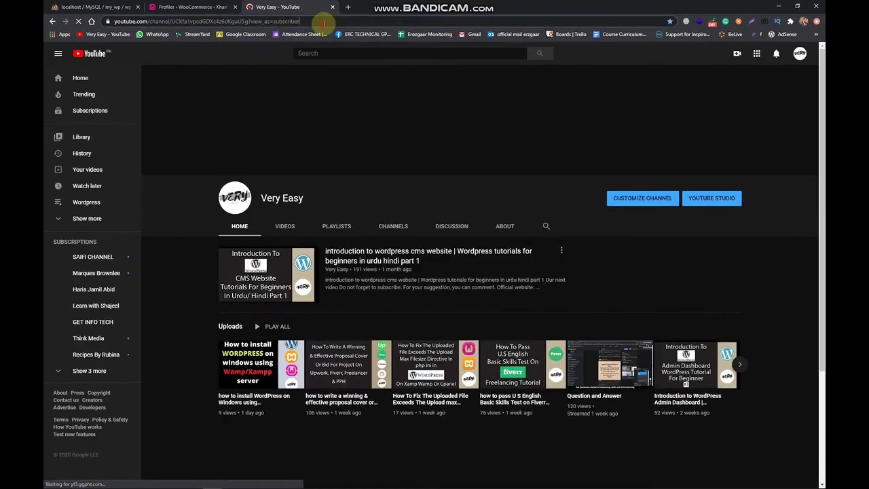
left_click_drag(323, 25, 108, 32)
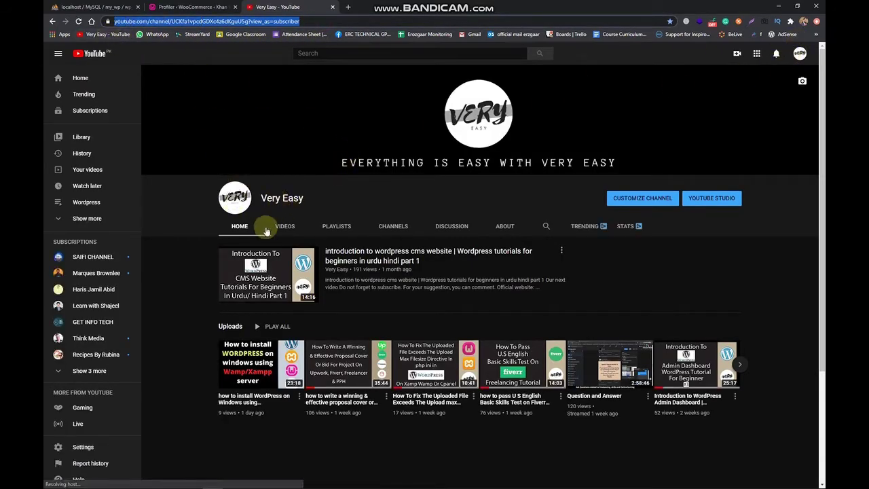
left_click(352, 255)
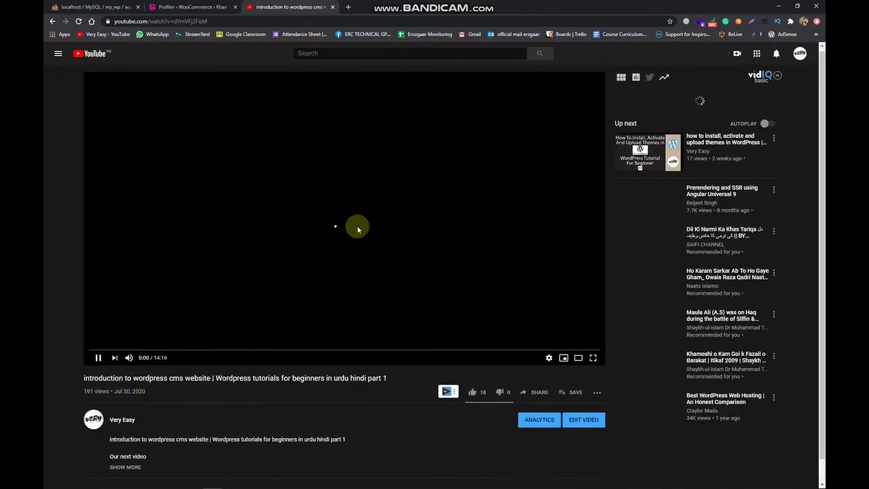
left_click(355, 227)
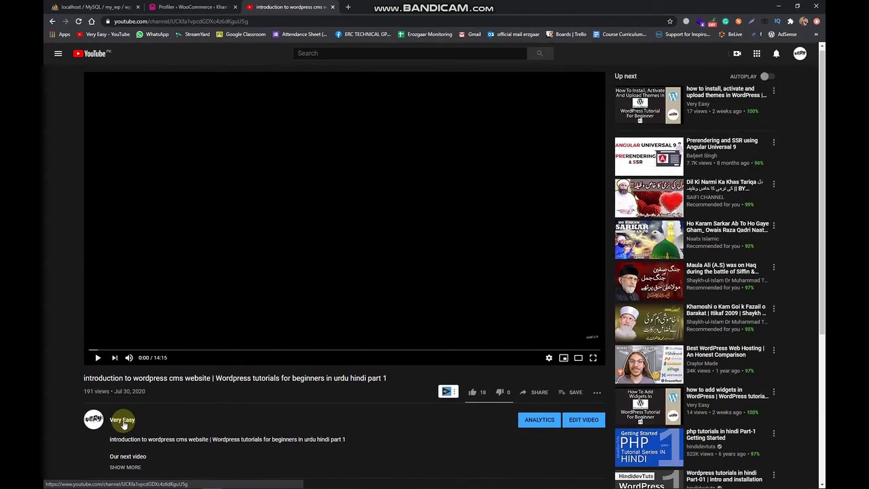
left_click(123, 421)
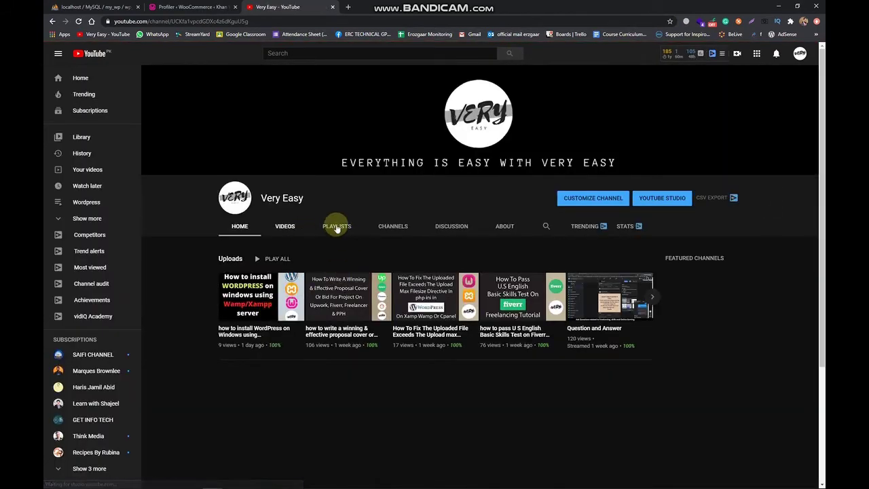
Open the channel's full Wordpress playlist and look through its tutorial videos.
left_click(335, 226)
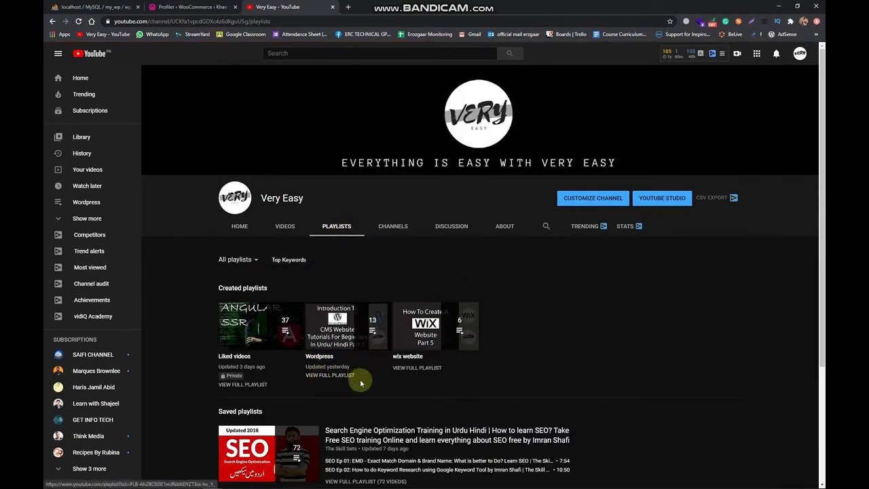
left_click(343, 377)
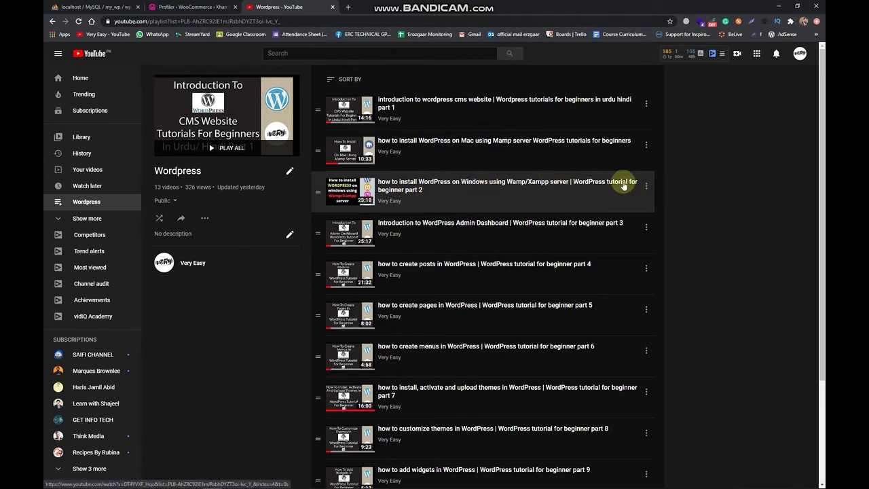
scroll(543, 285, "down", 3)
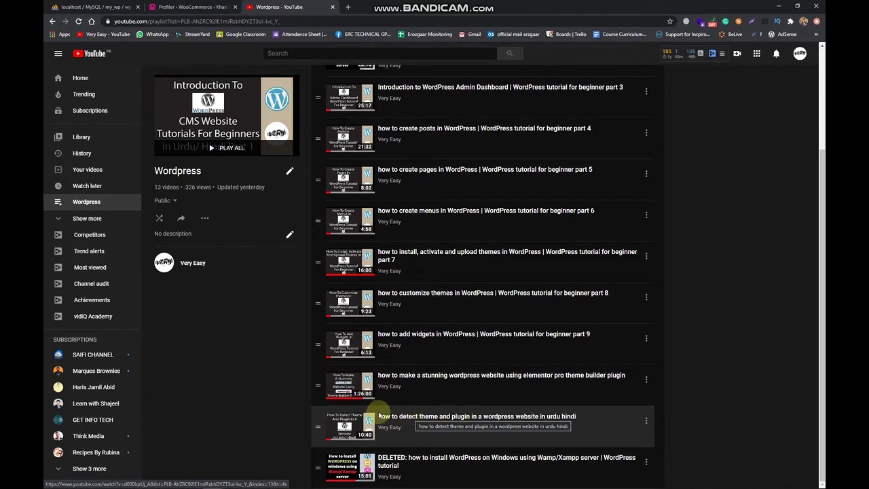
scroll(383, 414, "up", 3)
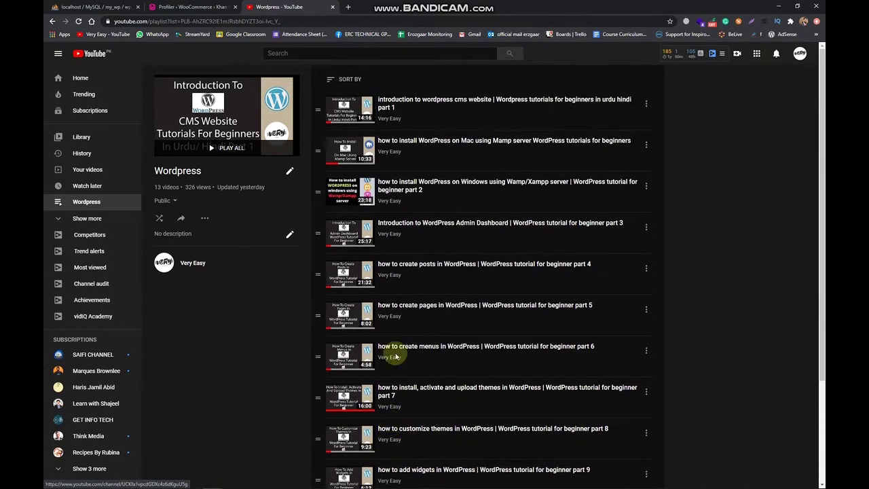
scroll(380, 109, "down", 1)
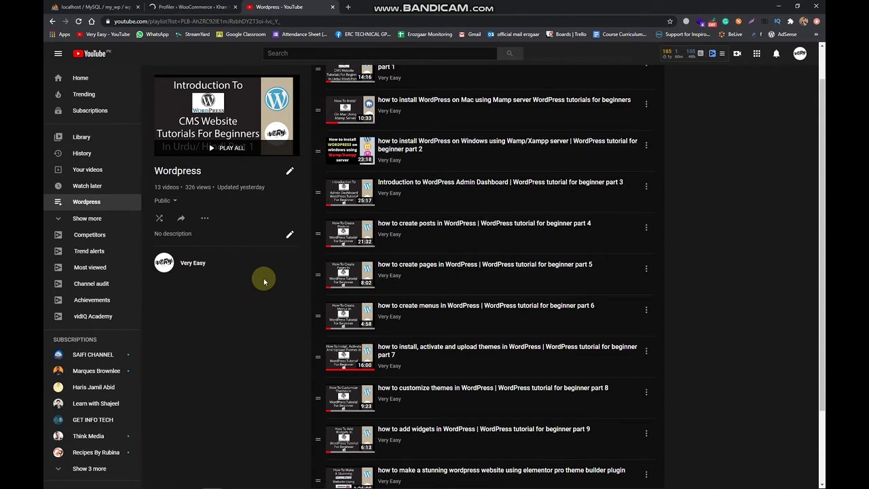
Return to the WordPress site and examine Jetpack's Offline Mode notice against the site's localhost address.
left_click(187, 7)
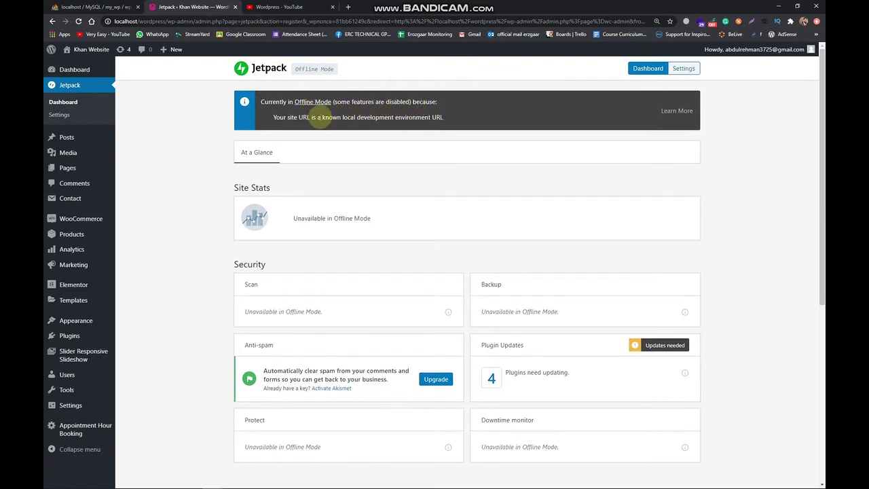
double_click(441, 117)
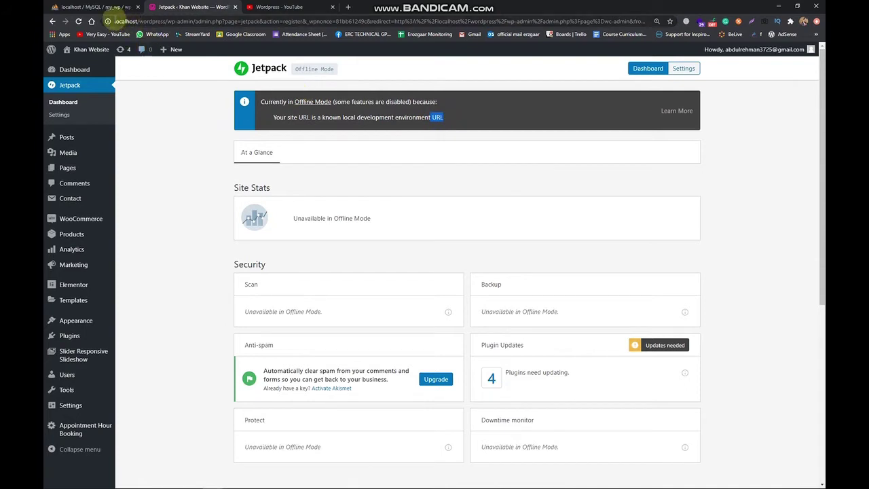
double_click(128, 21)
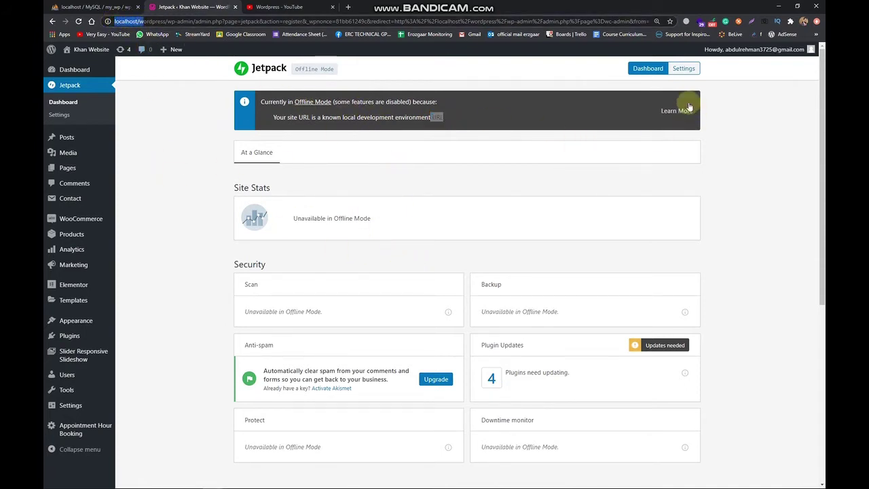
Open the WooCommerce home page and go through its welcome introduction to the end.
mouse_move(82, 222)
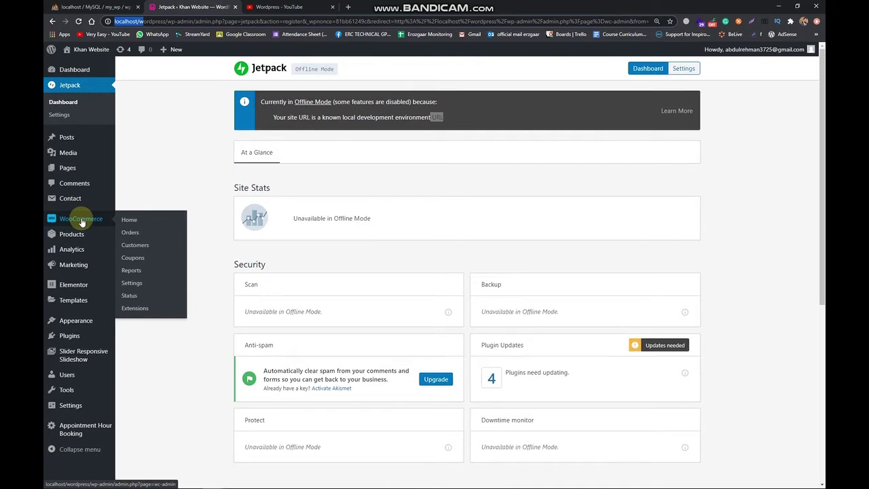
left_click(81, 221)
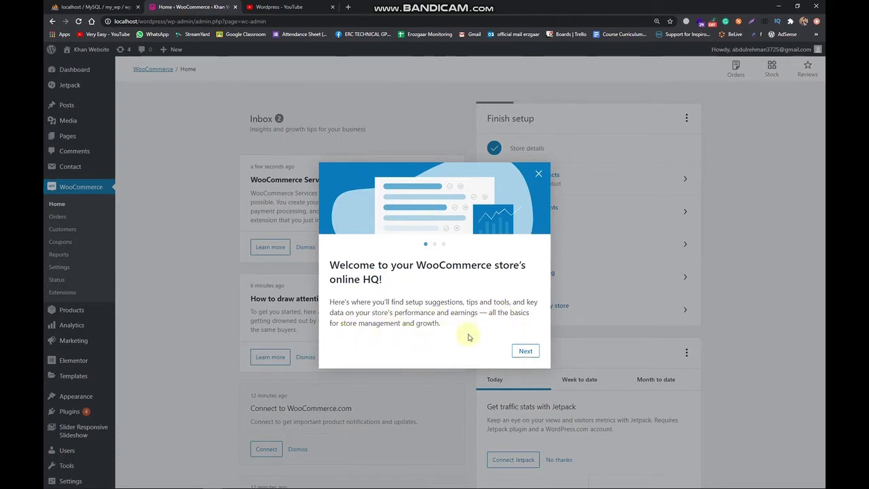
left_click(522, 351)
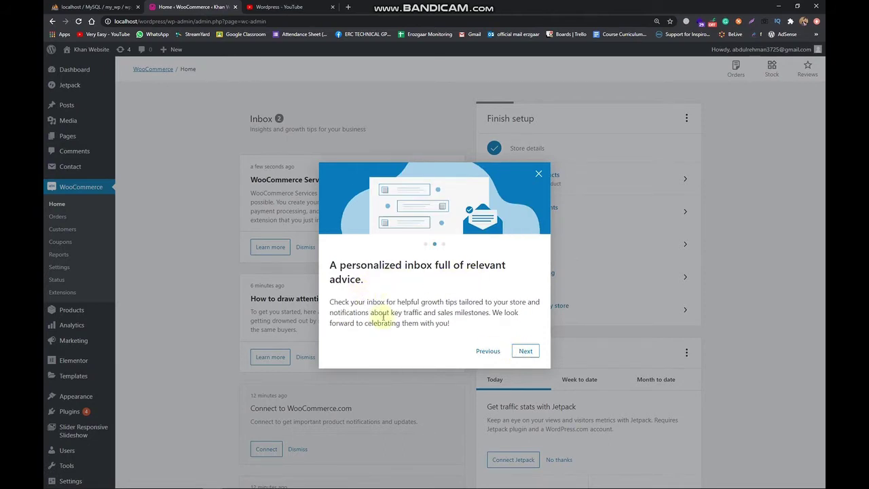
left_click(521, 351)
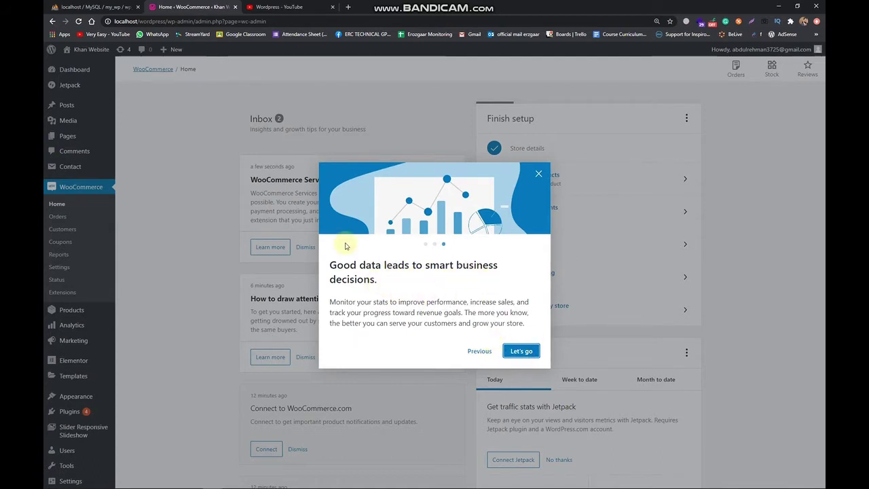
left_click(521, 350)
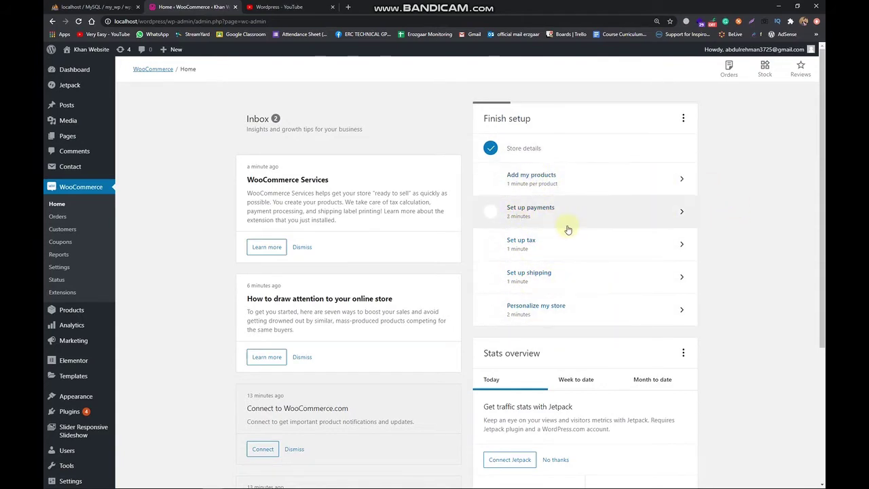
Start the store's product setup task with the manual option and look over the new product form.
left_click(541, 183)
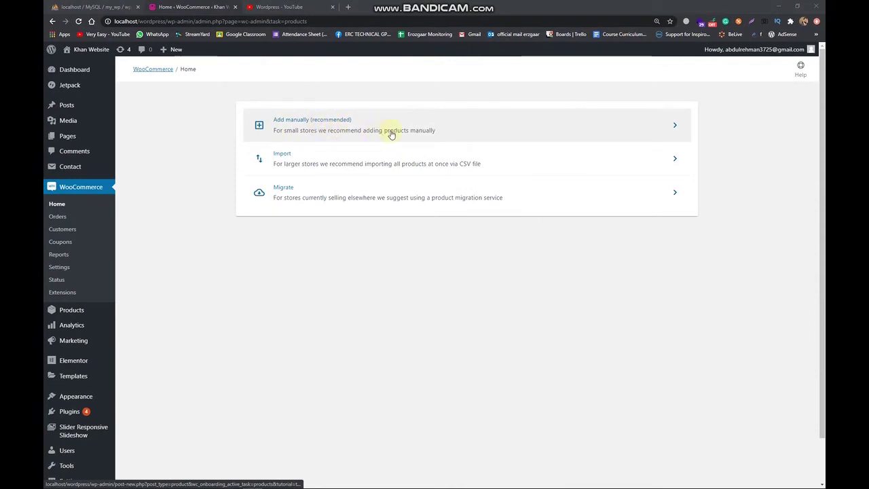
left_click(419, 129)
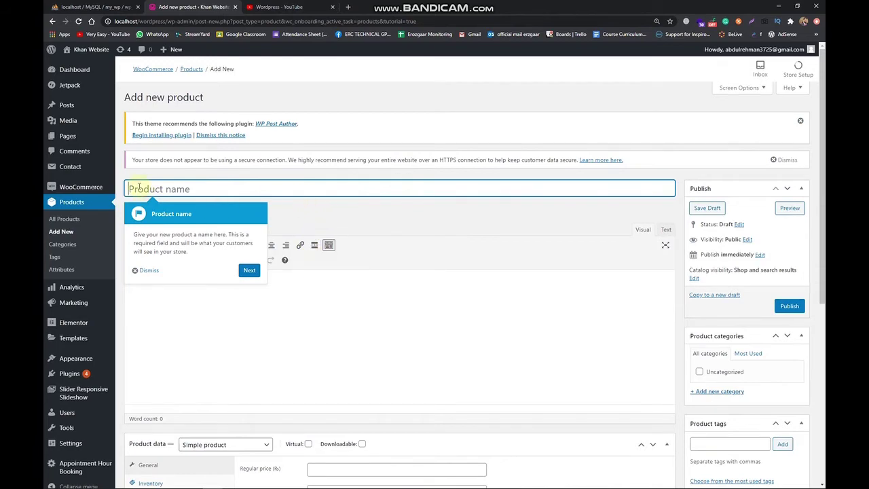
scroll(353, 323, "down", 4)
scroll(345, 151, "up", 4)
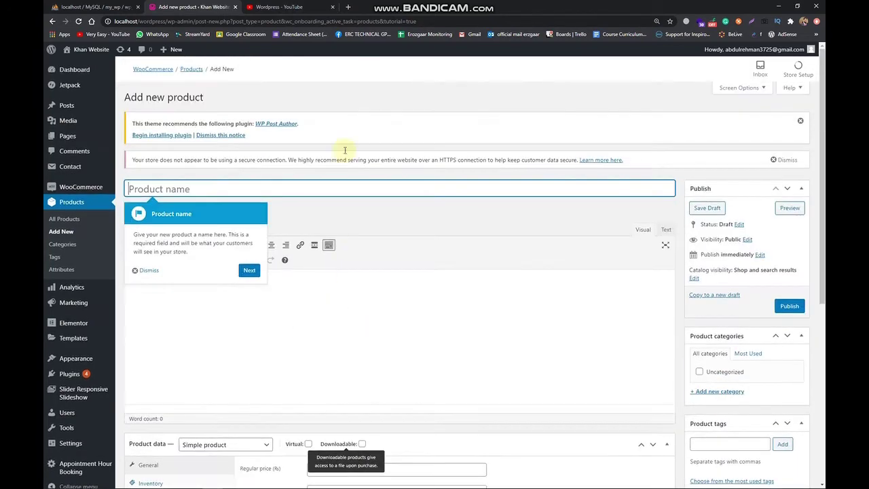
Search Google for "mobile phones" in a new tab and open the image results in a separate tab.
left_click(346, 5)
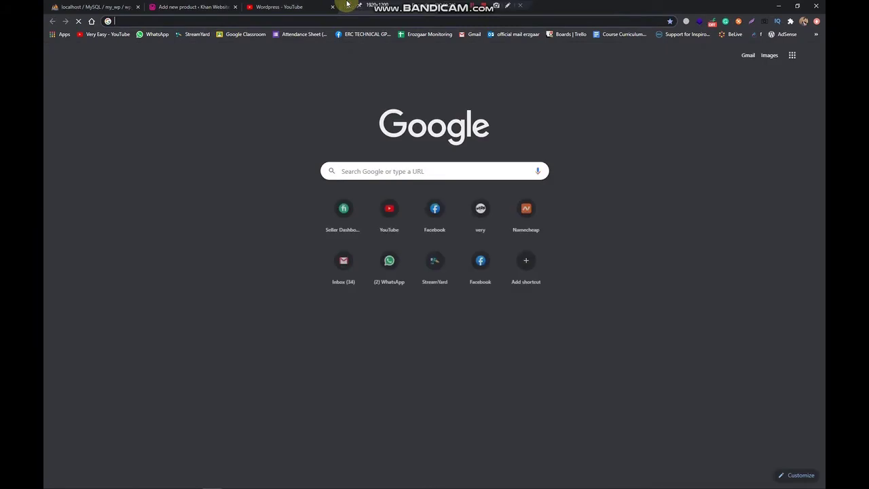
type("mobile phones")
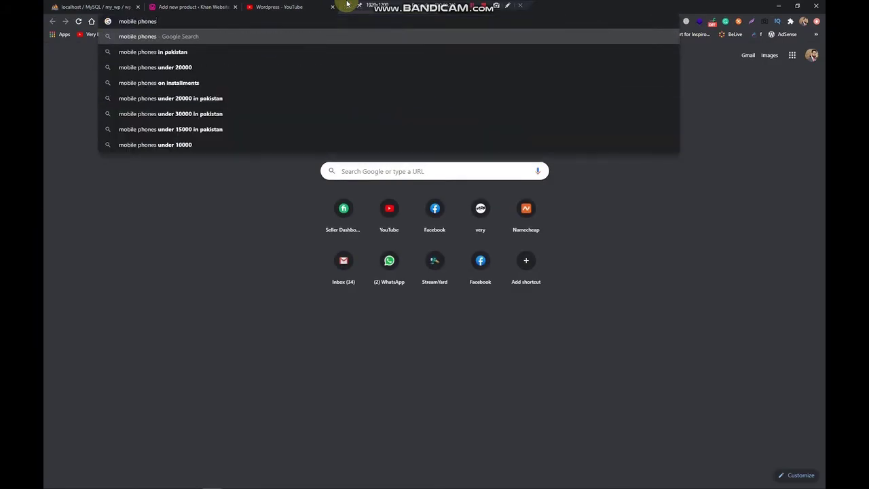
key("Return")
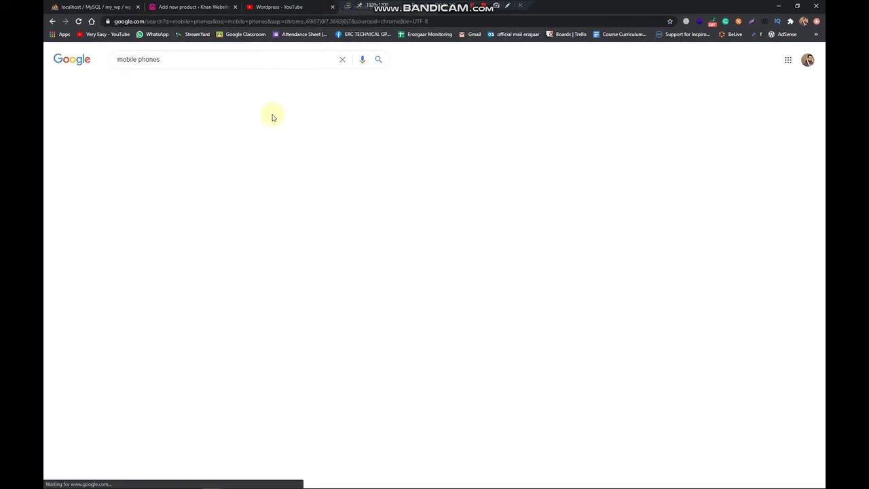
right_click(158, 86)
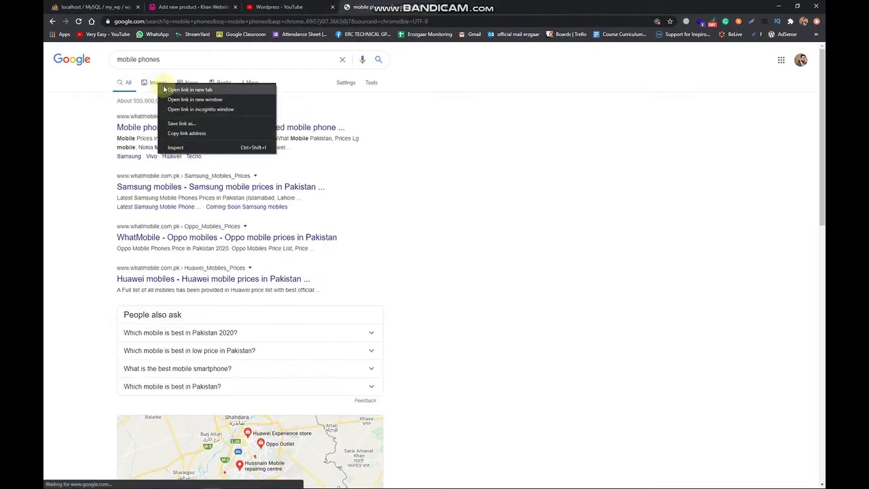
left_click(178, 92)
left_click(500, 4)
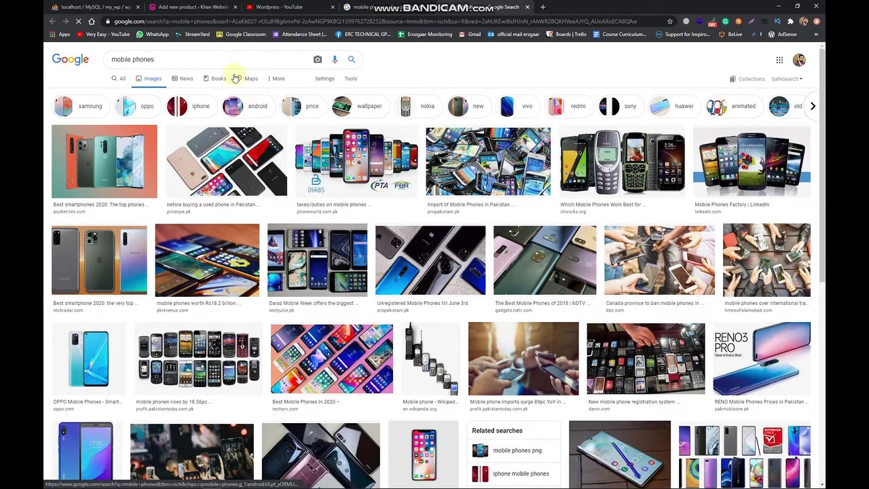
Search Google Images for "iphone" and open the iPhone 11 Pro Midnight Green picture in its own tab.
triple_click(213, 59)
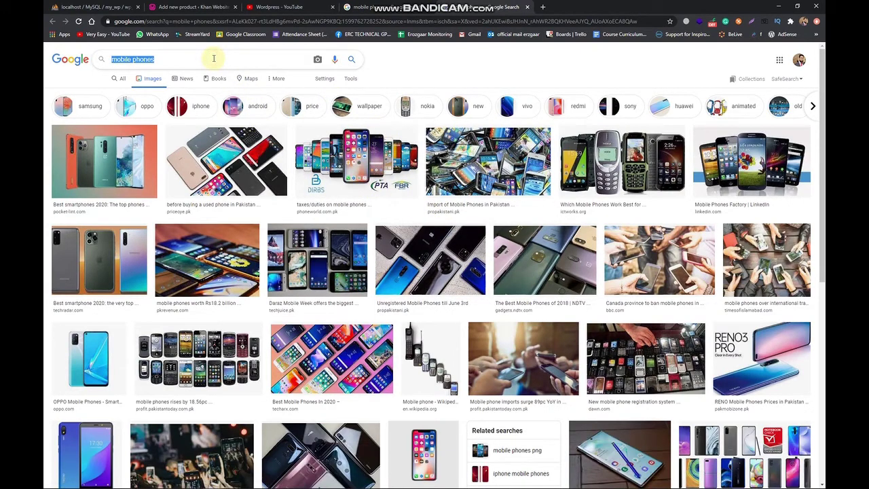
type("iphone")
key("Return")
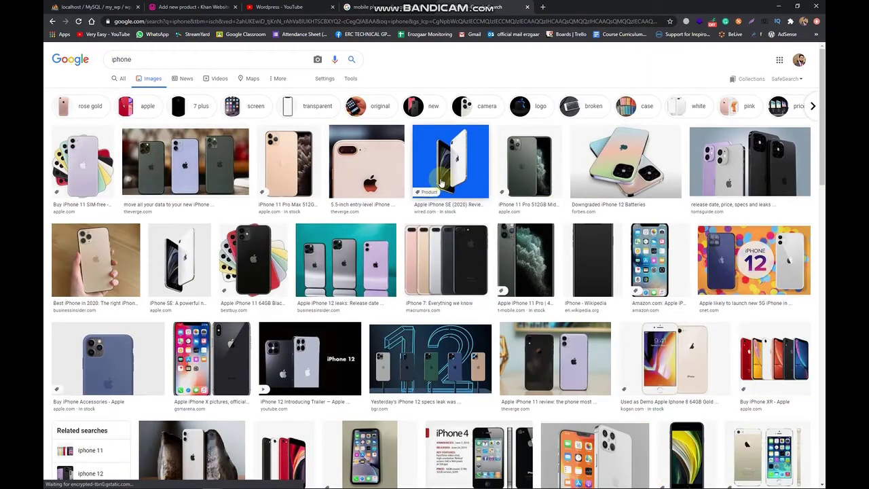
left_click(532, 173)
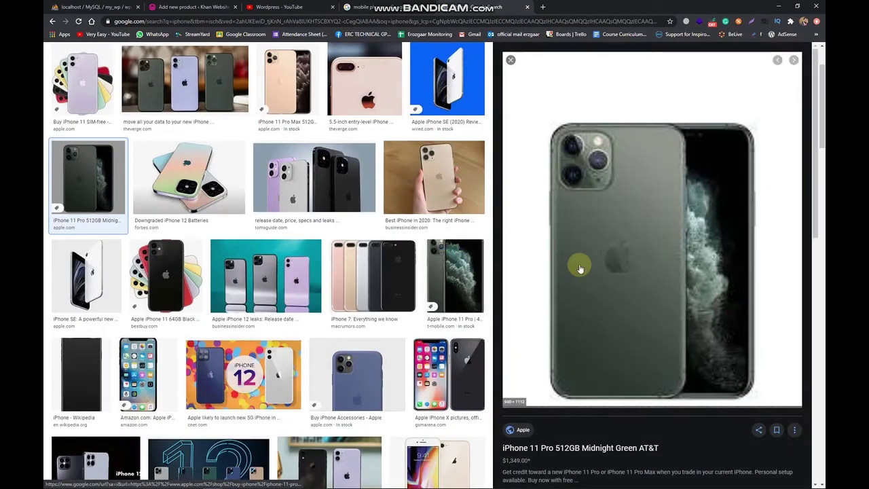
right_click(613, 293)
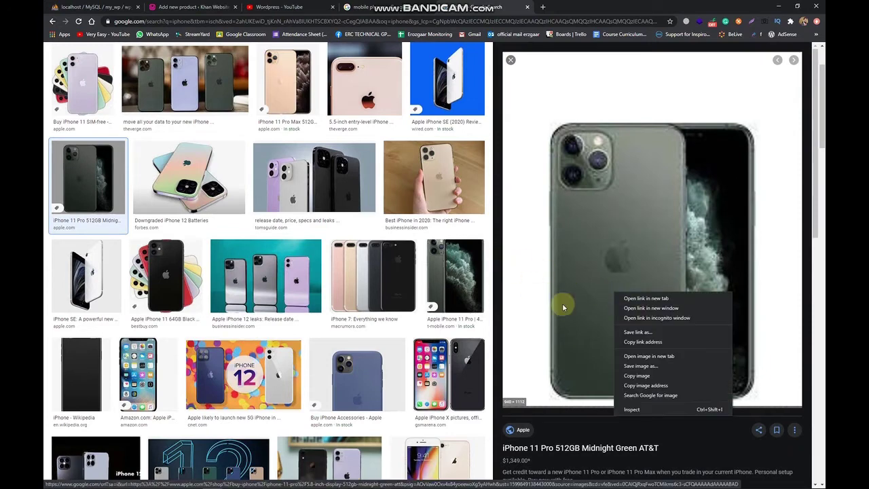
left_click(644, 357)
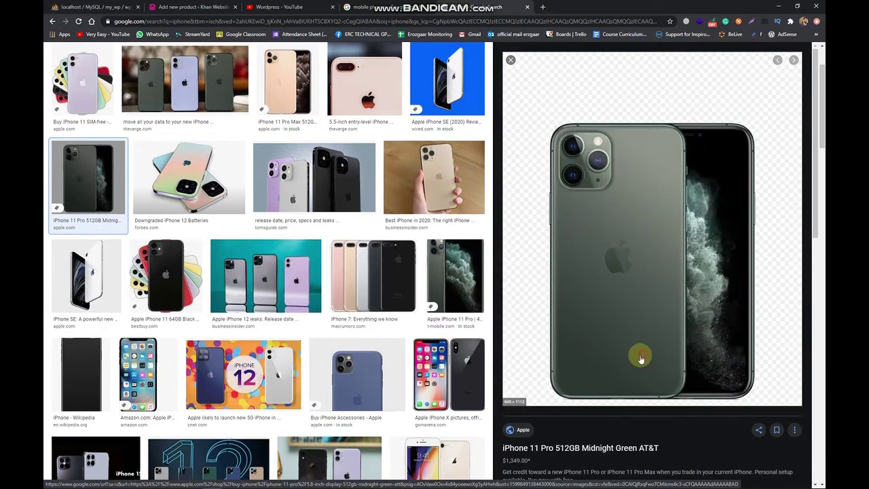
key("ctrl+Tab")
Save the green iPhone 11 Pro picture to the Desktop as a JPEG named download.
right_click(458, 257)
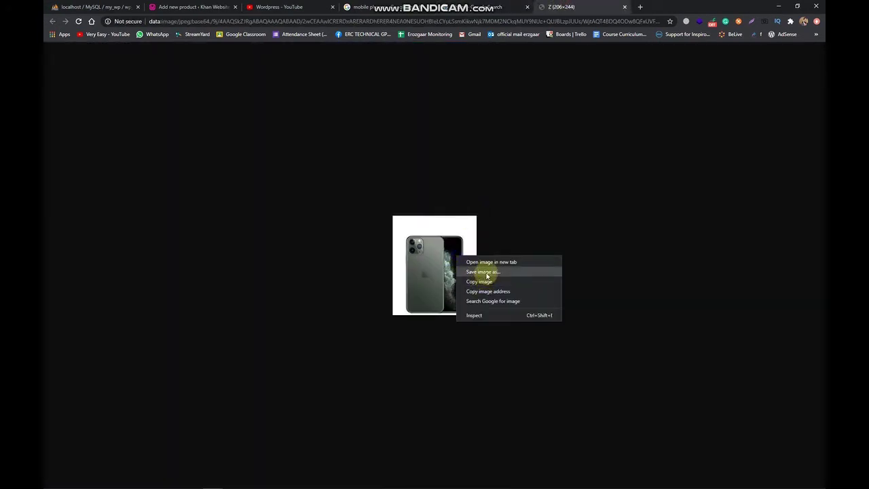
left_click(483, 271)
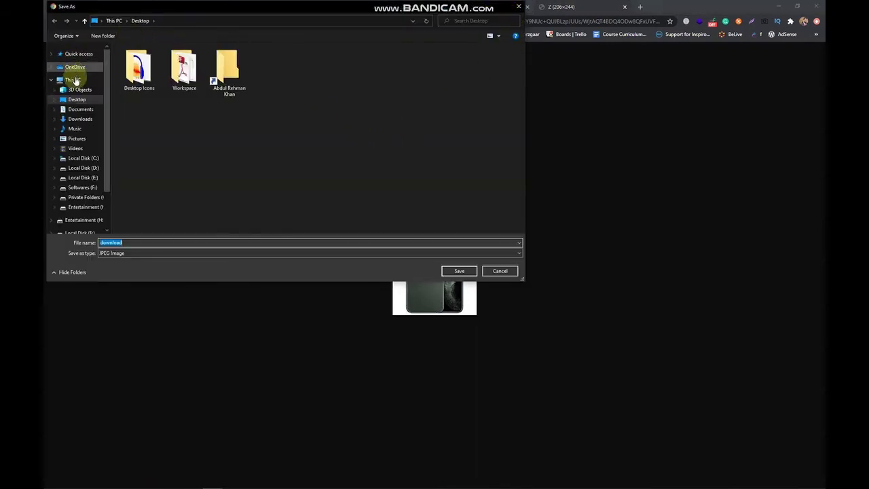
left_click(82, 99)
right_click(292, 158)
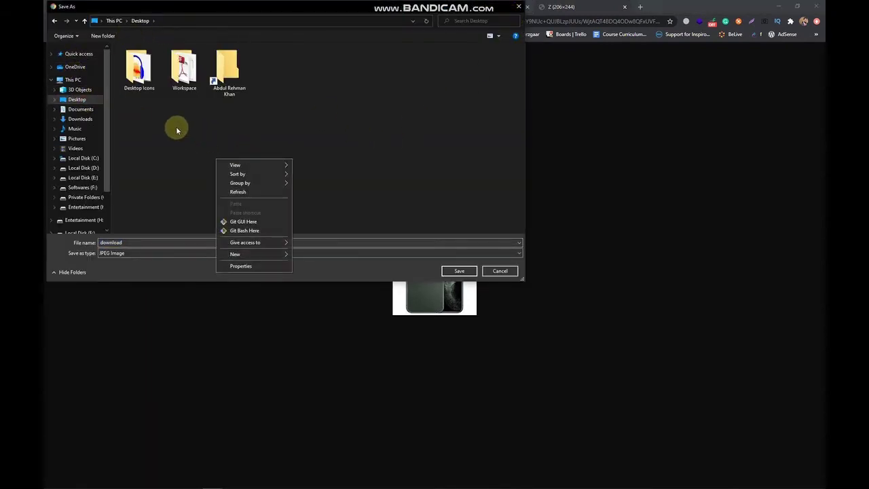
left_click(176, 129)
left_click(450, 270)
Open The Verge's white iPhone 11 picture from the results in its own tab and save it to the Desktop as iphone11DSC_5369.
key("ctrl+shift+Tab")
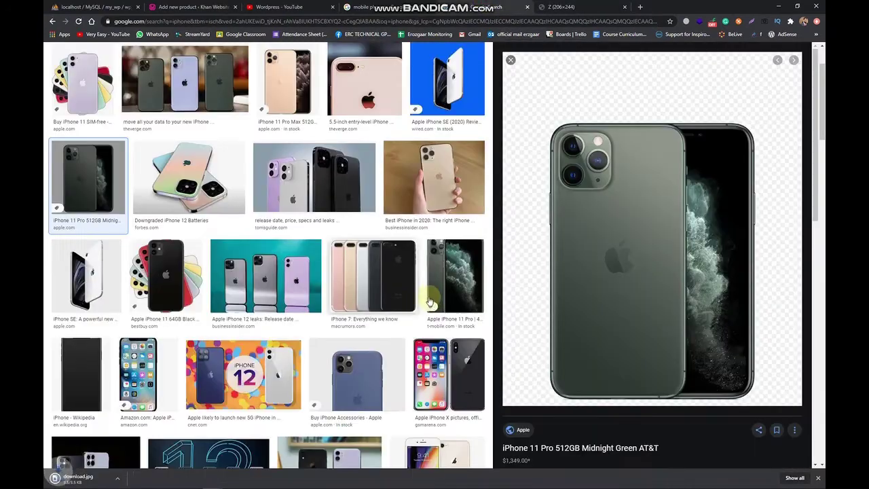
left_click(426, 186)
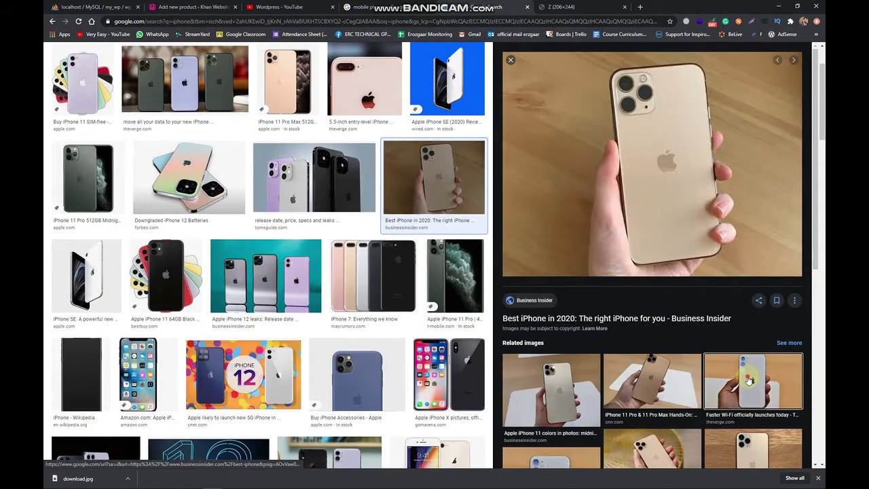
left_click(749, 380)
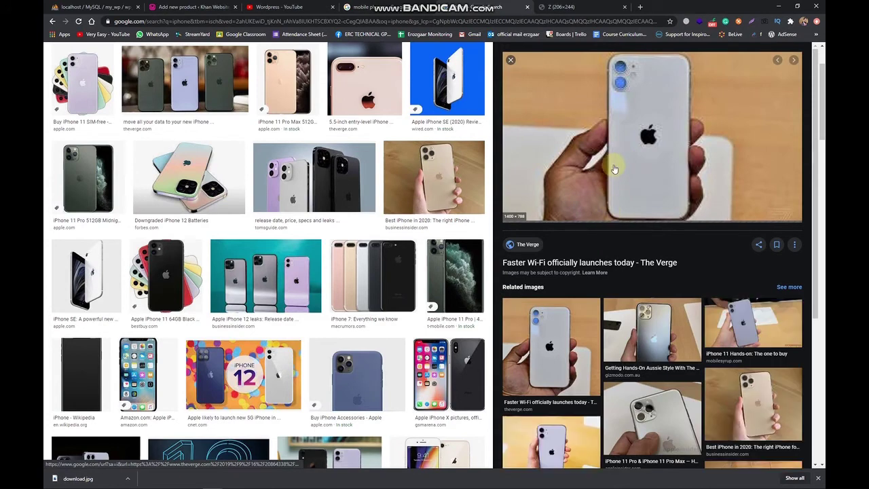
right_click(624, 168)
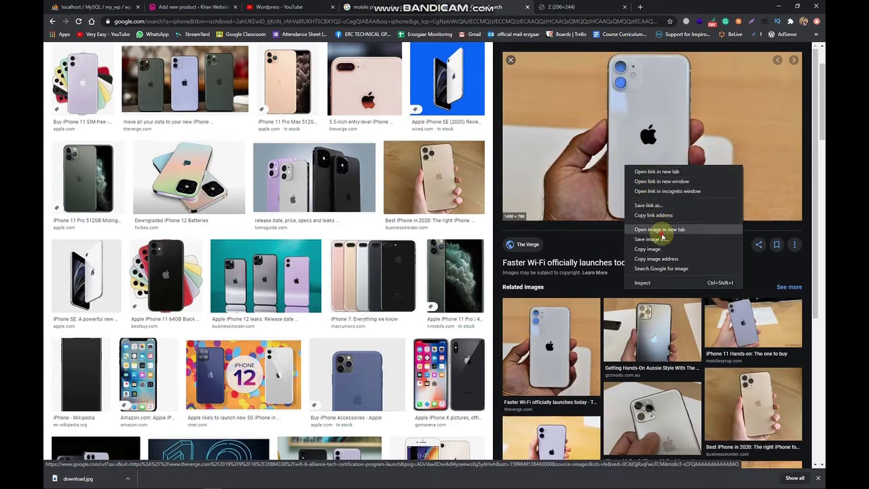
left_click(656, 225)
left_click(679, 7)
right_click(435, 184)
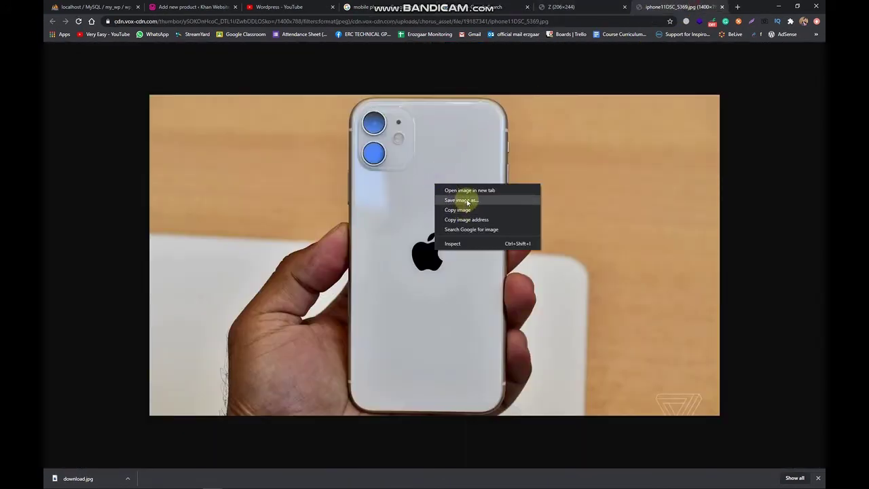
left_click(474, 201)
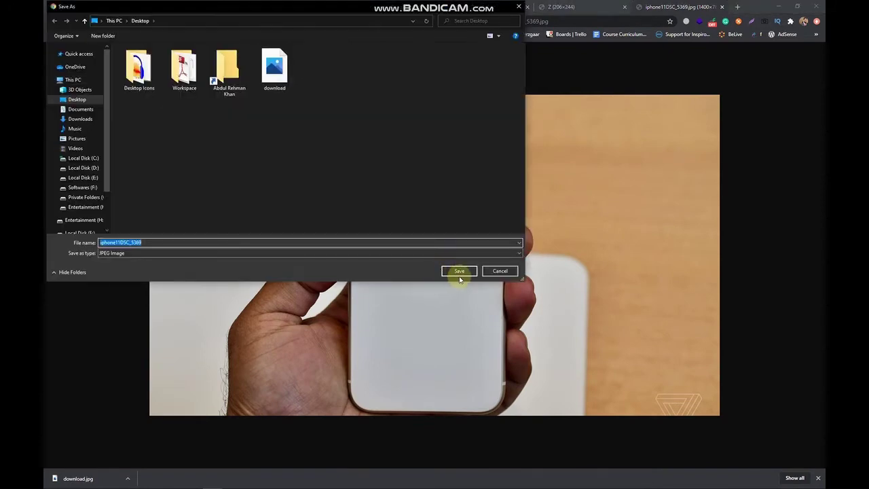
left_click(459, 271)
Find the gold iPhone 8 Plus 64GB picture from Techrific Australia among the image results and open it in a new tab.
left_click(380, 6)
scroll(616, 285, "down", 5)
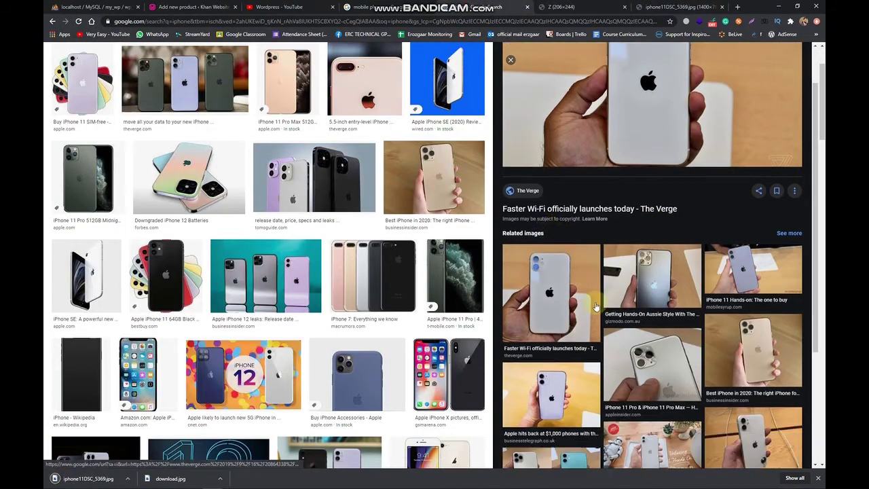
scroll(342, 310, "down", 2)
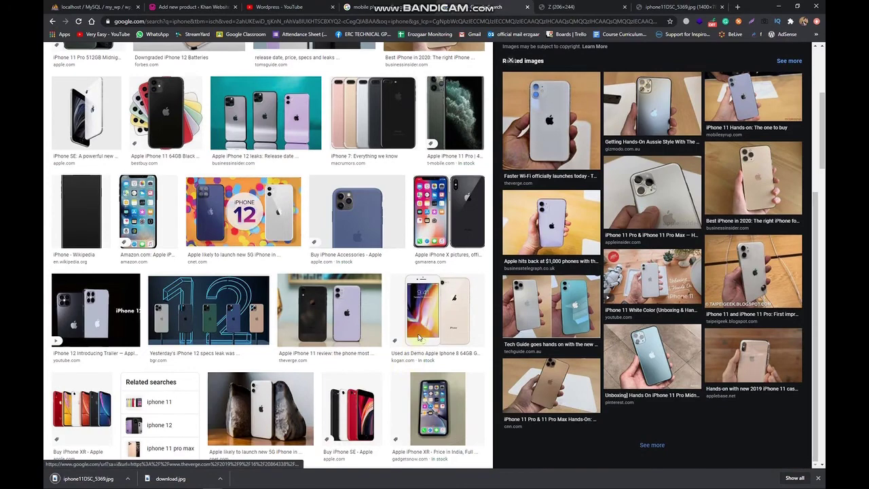
left_click(445, 313)
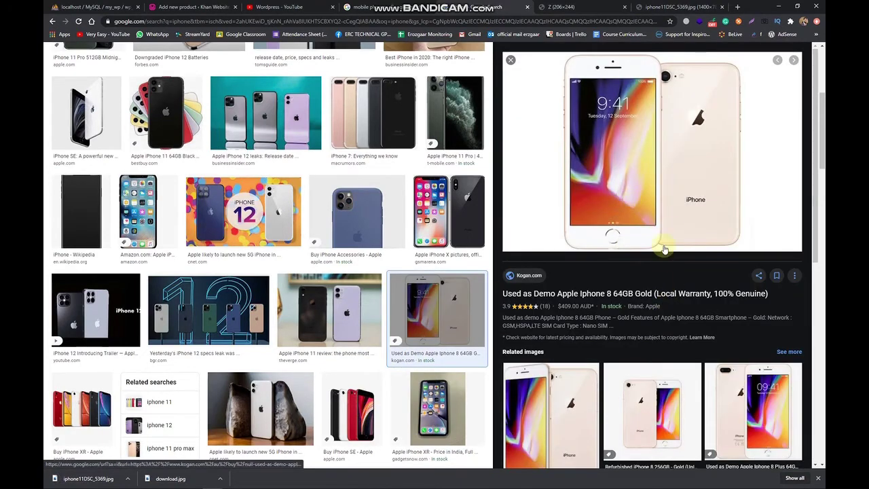
left_click(752, 407)
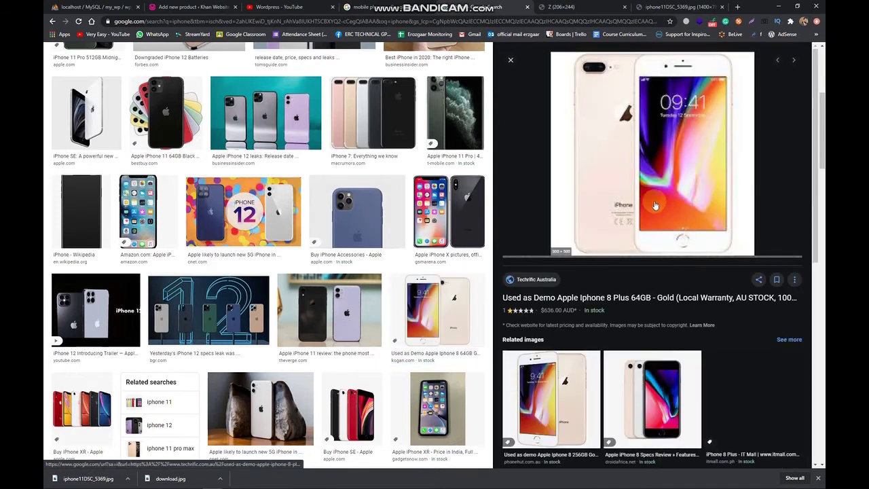
right_click(620, 181)
left_click(776, 171)
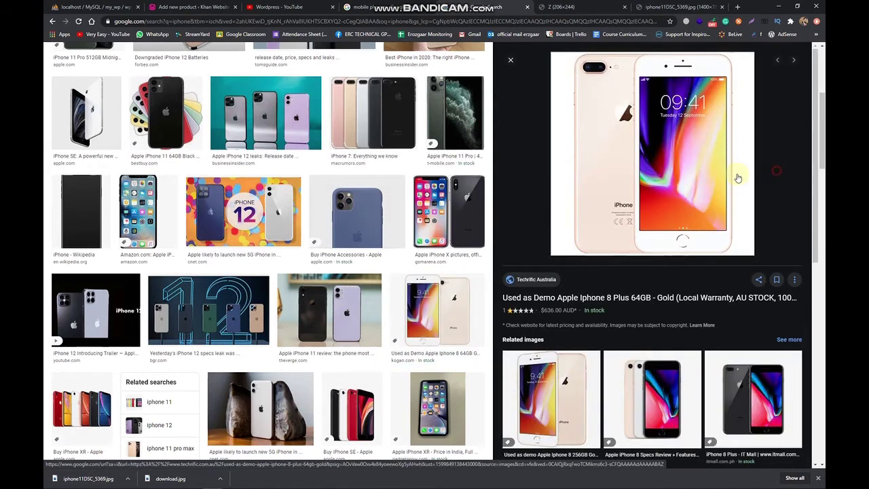
right_click(660, 166)
left_click(673, 230)
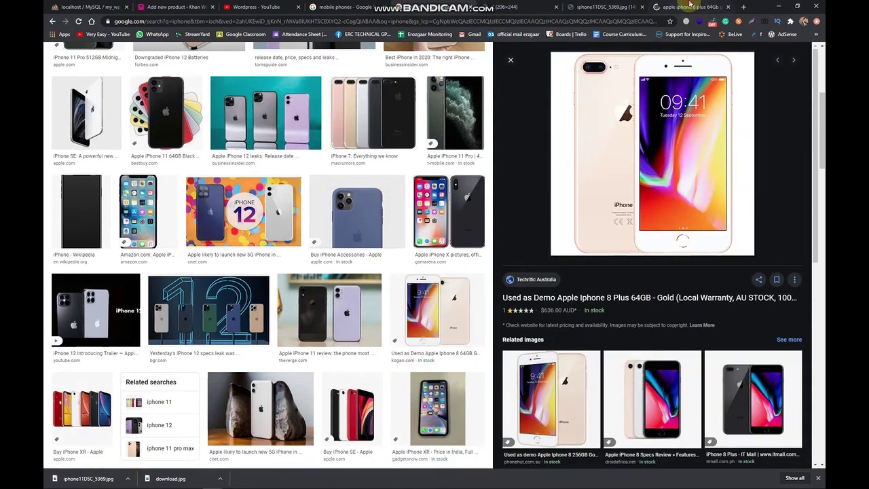
Save the gold iPhone 8 Plus picture to the Desktop under its suggested file name.
left_click(688, 6)
right_click(463, 291)
left_click(487, 307)
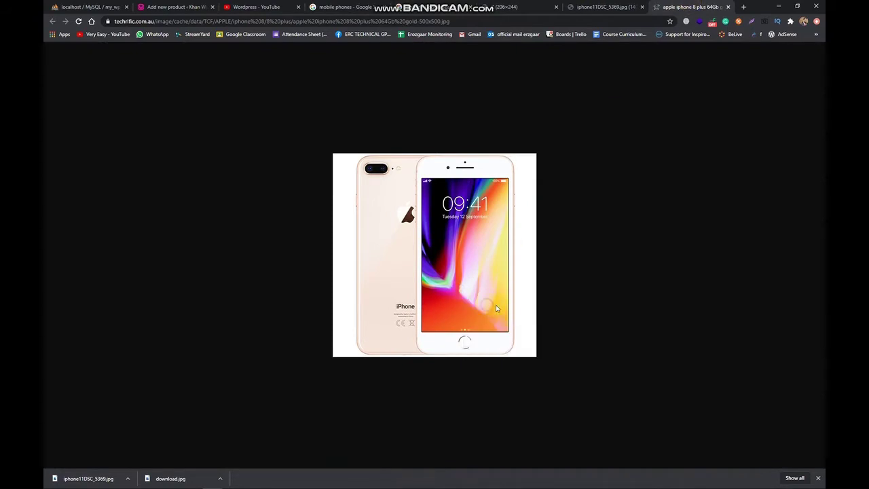
key("Return")
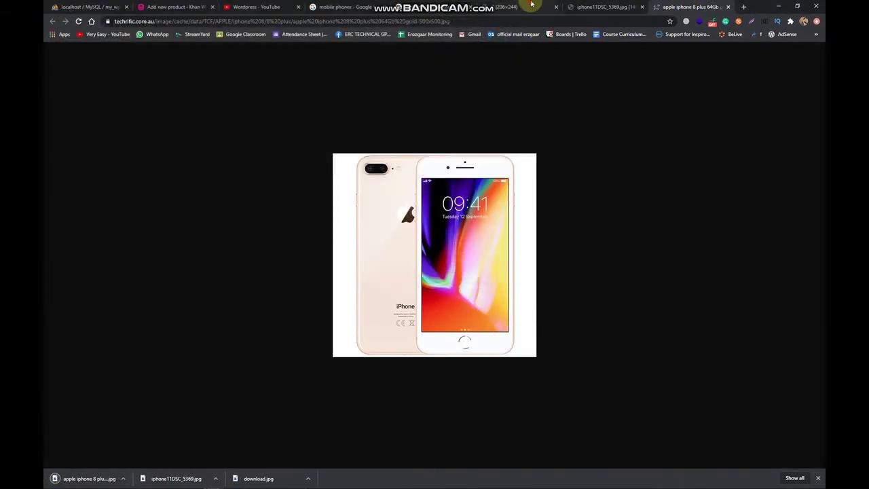
Close the opened picture tabs and return to the image search results.
left_click(528, 7)
right_click(453, 10)
left_click(483, 104)
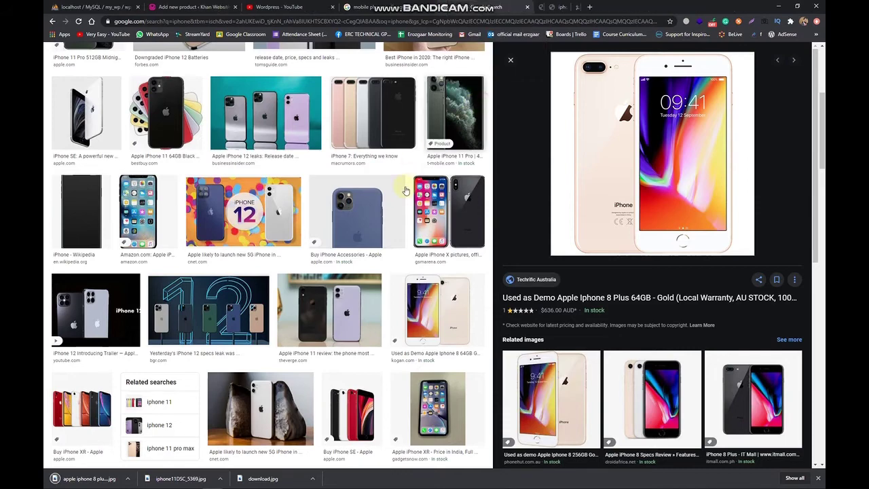
Search Google Images for "android phone".
scroll(271, 204, "up", 4)
double_click(209, 56)
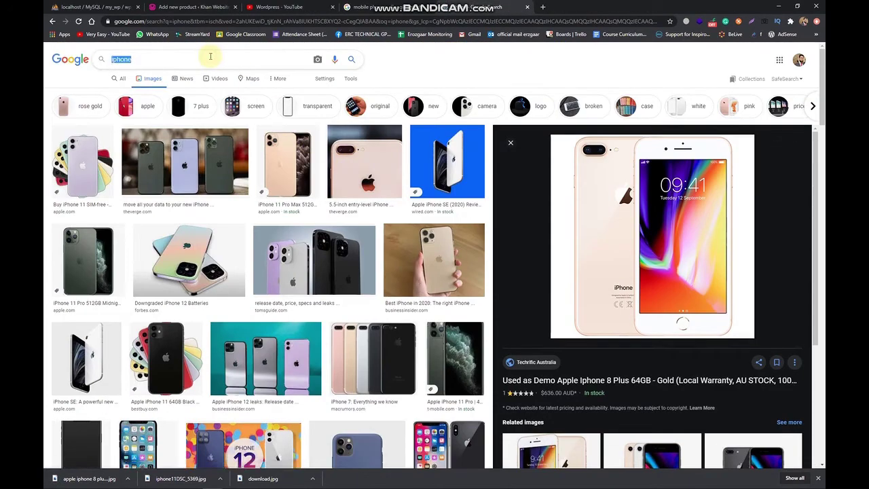
type("android phone")
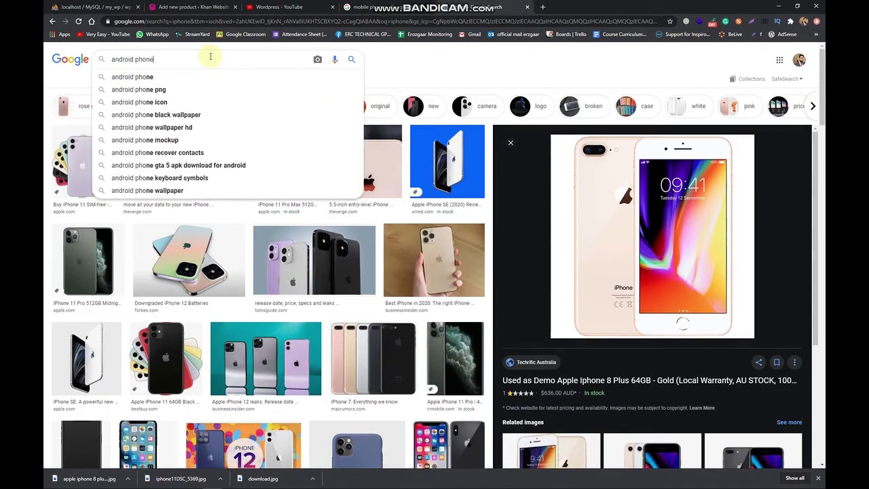
key("Return")
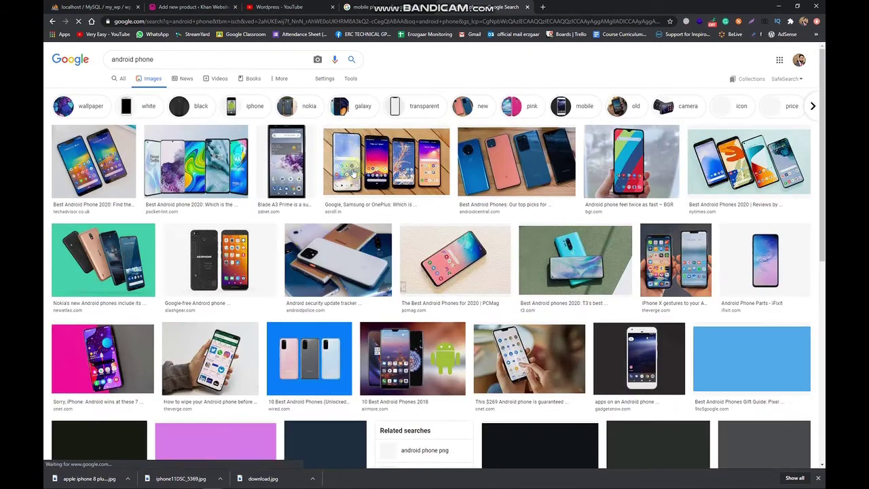
Open the BGR picture of the hand-held Android phone in its own tab and save it to the Desktop as bgr-oneplus-6t-1.
left_click(631, 163)
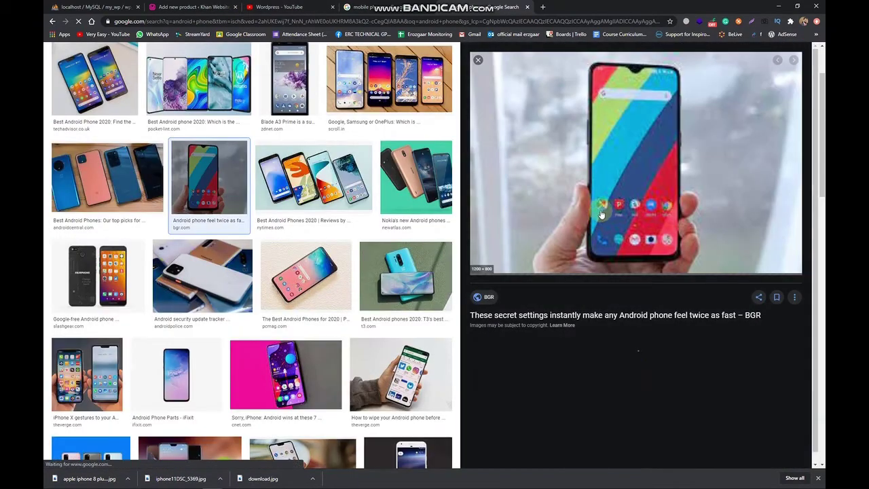
right_click(600, 221)
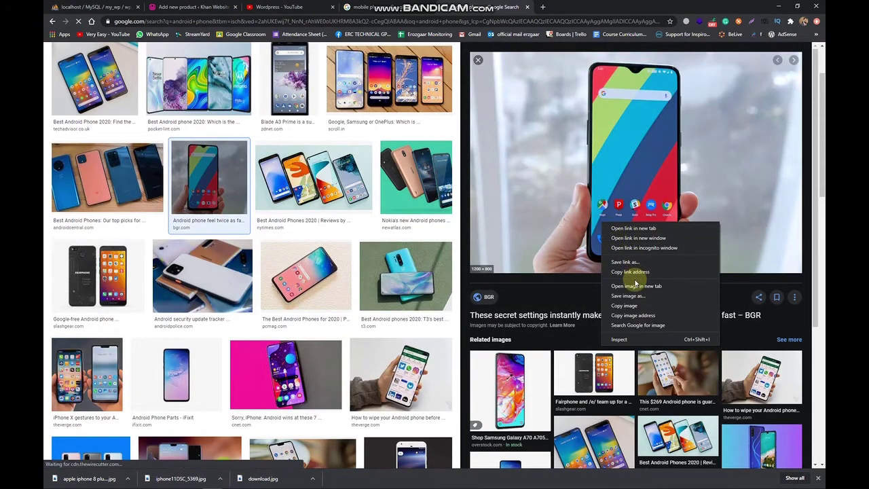
left_click(631, 283)
left_click(576, 7)
right_click(518, 238)
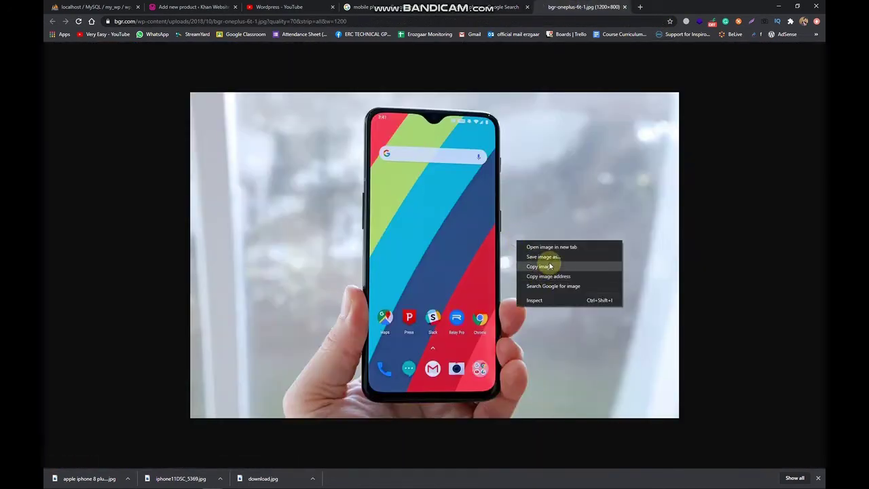
left_click(548, 265)
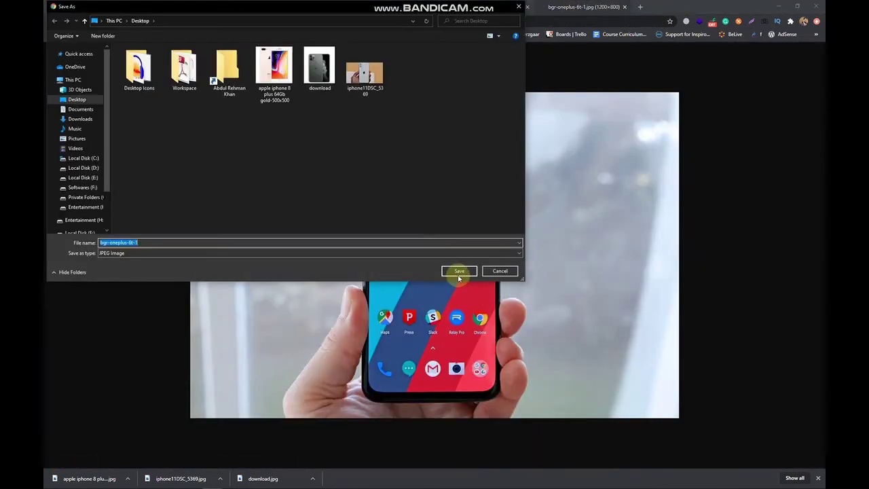
left_click(456, 270)
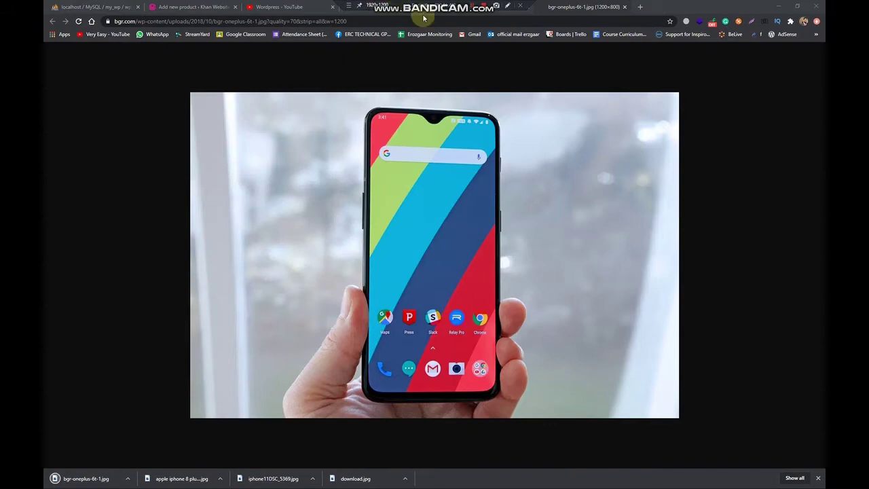
Return to the Android phone results and open The Verge's picture of a phone showing Google Play in a new tab.
left_click(499, 7)
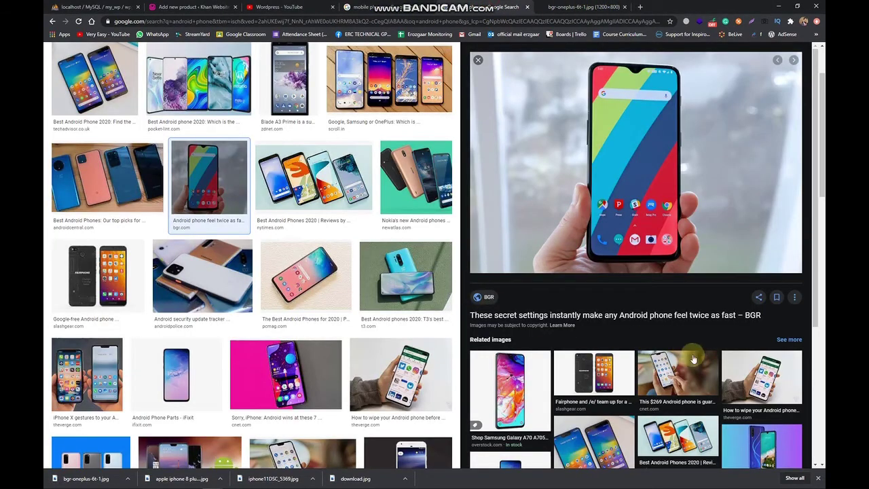
scroll(706, 331, "down", 3)
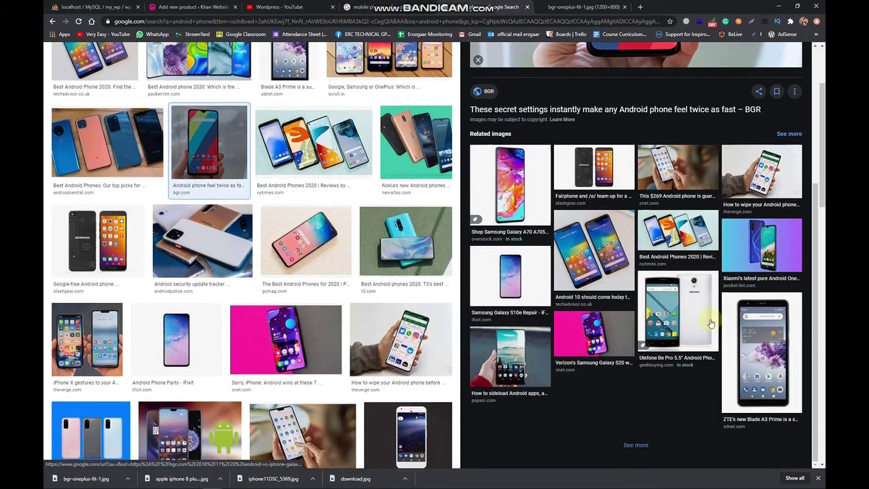
left_click(400, 334)
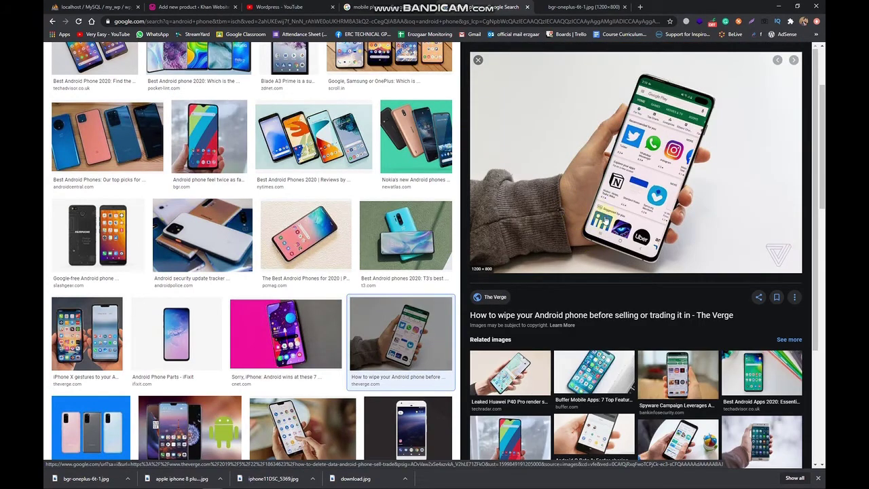
right_click(634, 223)
left_click(655, 292)
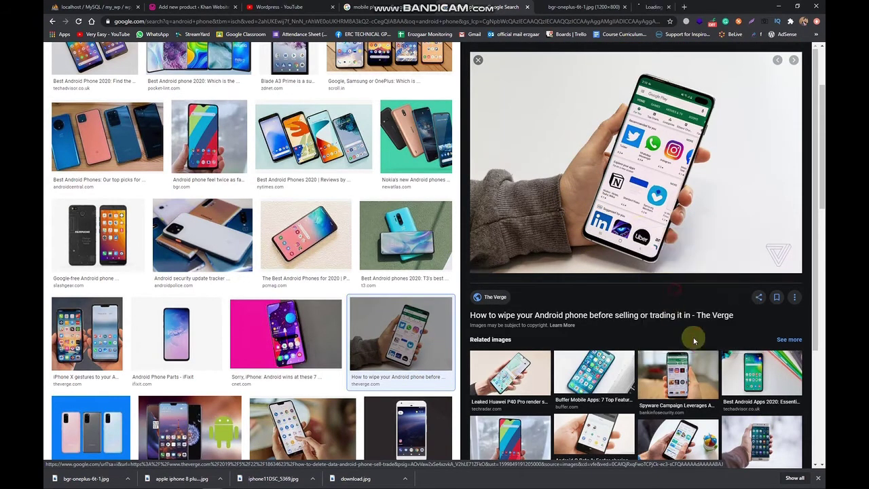
Open Tech Advisor's related picture of the green-screened Android phone in a new tab.
left_click(755, 375)
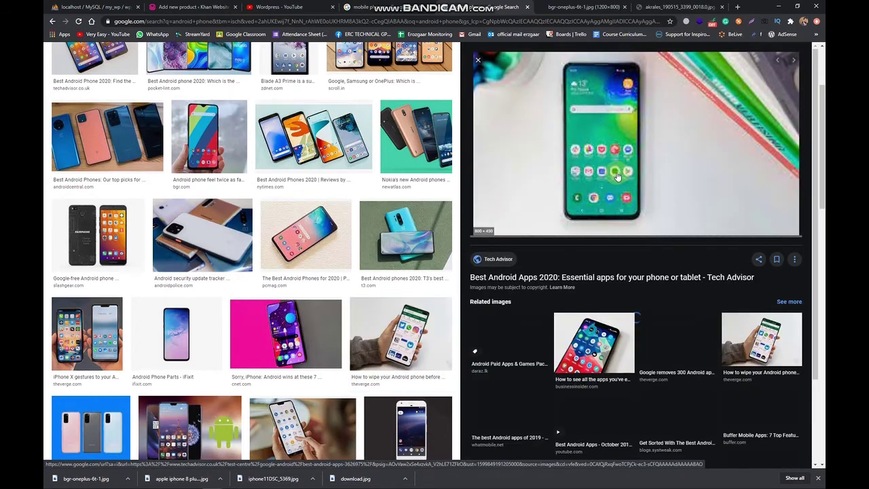
right_click(602, 155)
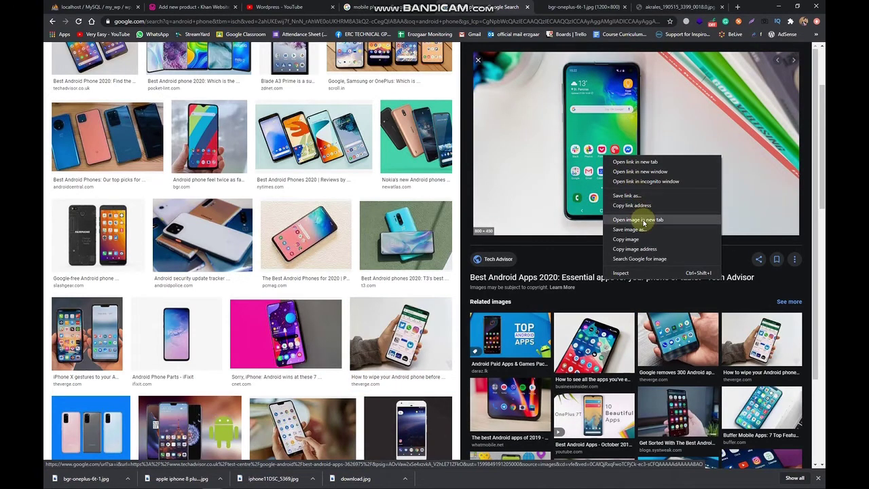
left_click(643, 219)
Save The Verge's picture of the phone showing Google Play to the Desktop as akrales_190515_3399_0018.0.
left_click(604, 7)
right_click(501, 212)
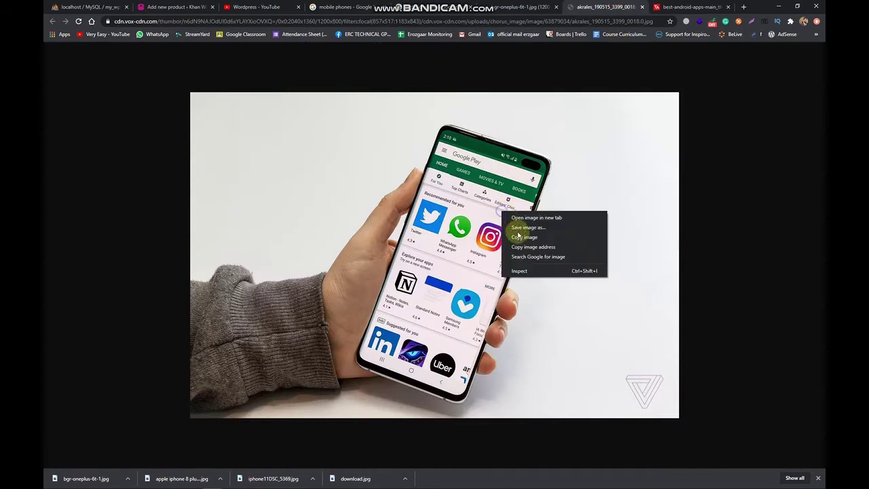
left_click(526, 229)
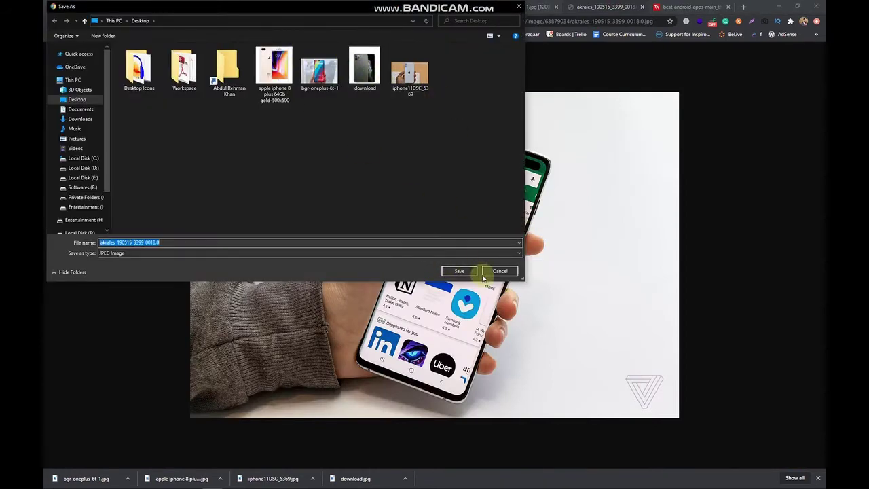
left_click(460, 271)
Save the Tech Advisor phone picture to the Desktop as best-android-apps-main_thumb800 in WEBP format.
key("ctrl+Tab")
right_click(479, 202)
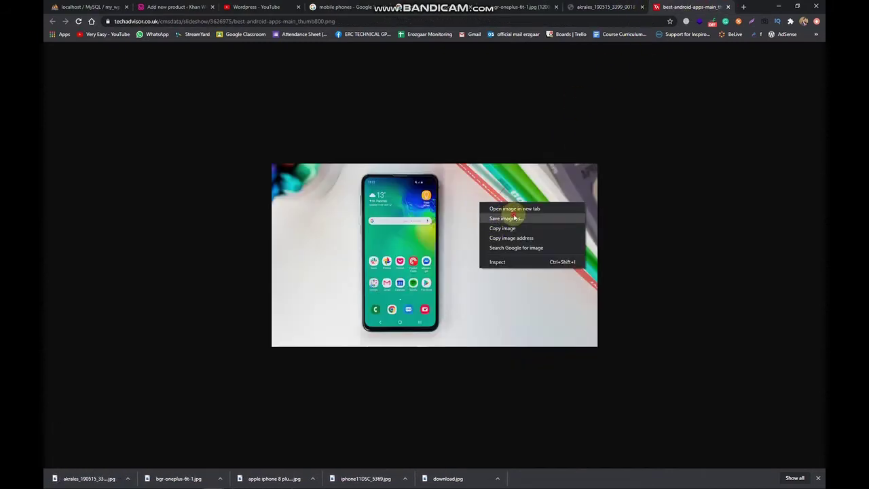
left_click(506, 218)
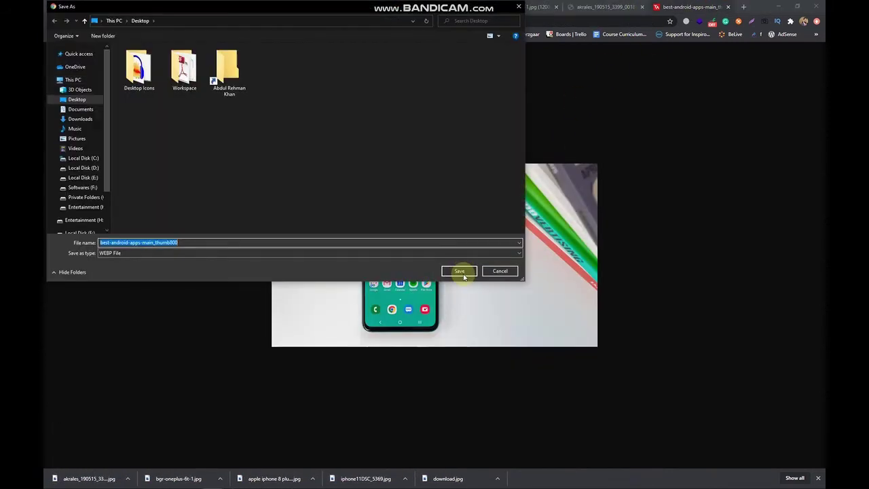
left_click(464, 274)
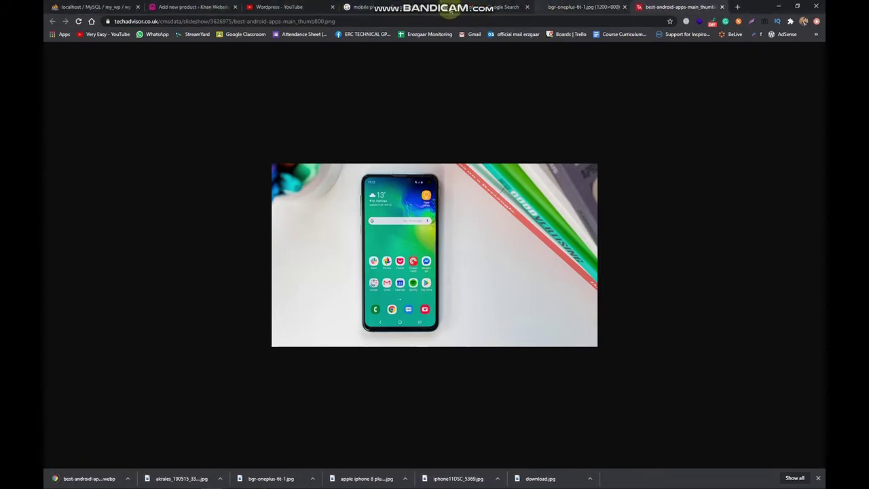
Open CNET's "This $269 Android phone is guaranteed" result in a new tab and return to the image results.
left_click(451, 8)
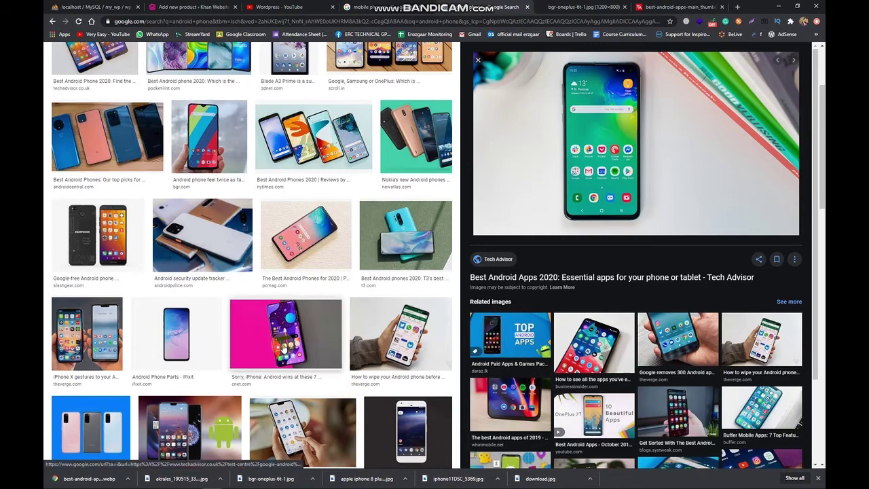
scroll(292, 360, "down", 3)
left_click(309, 356)
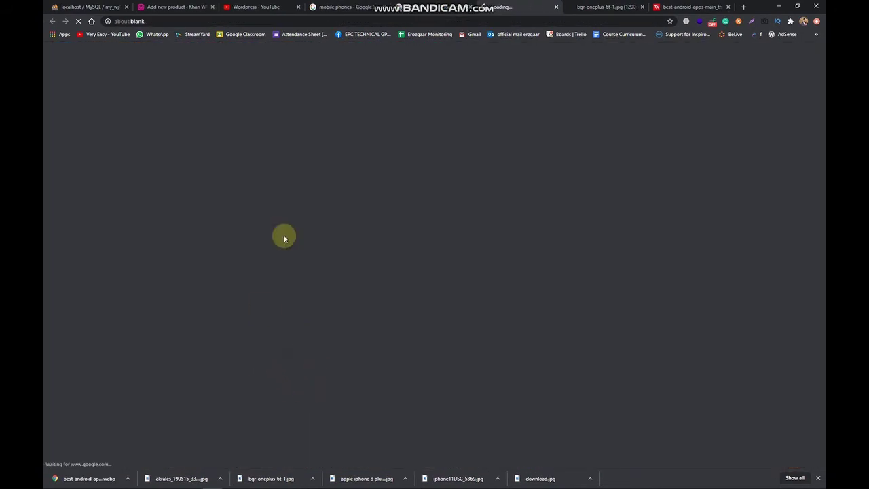
left_click(448, 8)
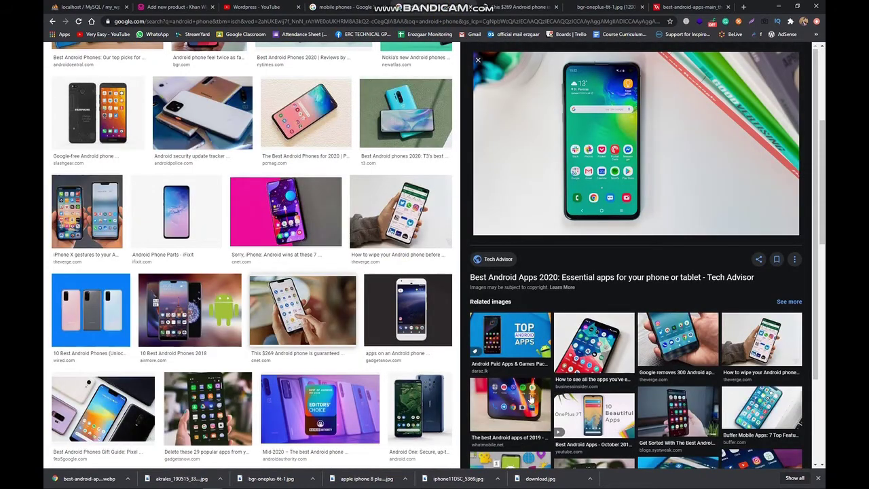
Find Android Authority's "The best small Android phones" picture in the results and open the image in a new tab.
scroll(543, 373, "down", 3)
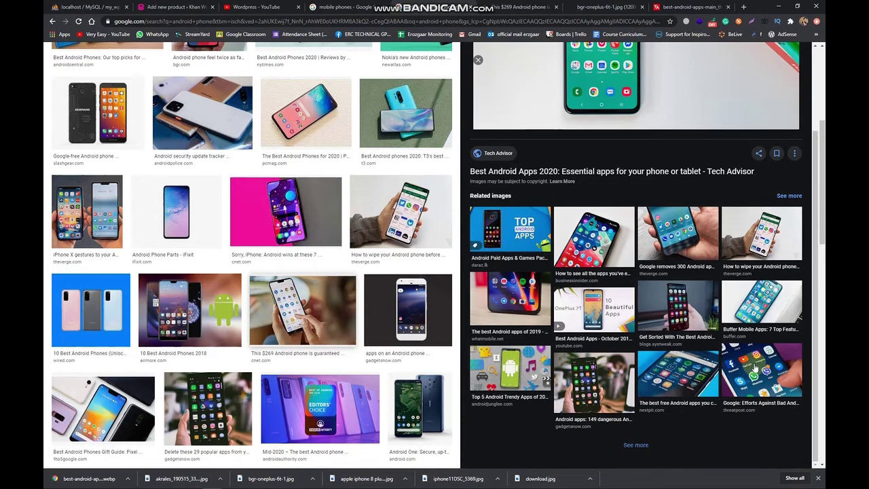
scroll(363, 366, "down", 3)
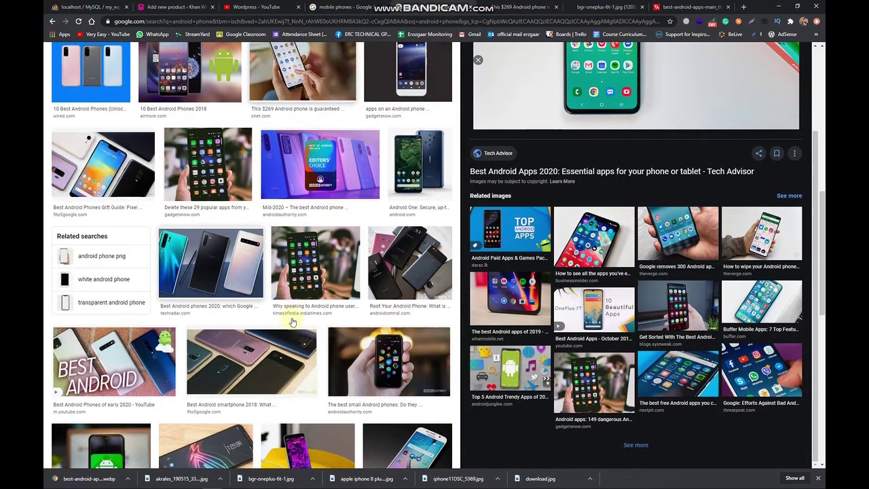
scroll(402, 292, "down", 2)
left_click(409, 257)
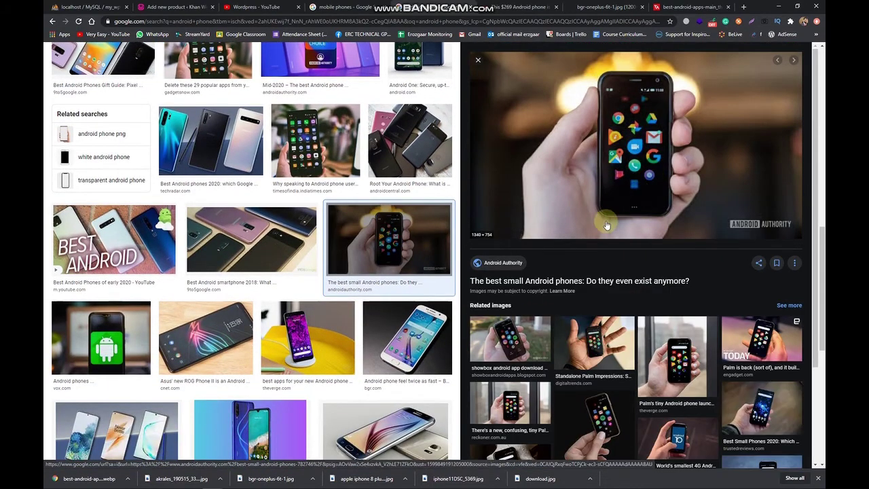
right_click(623, 195)
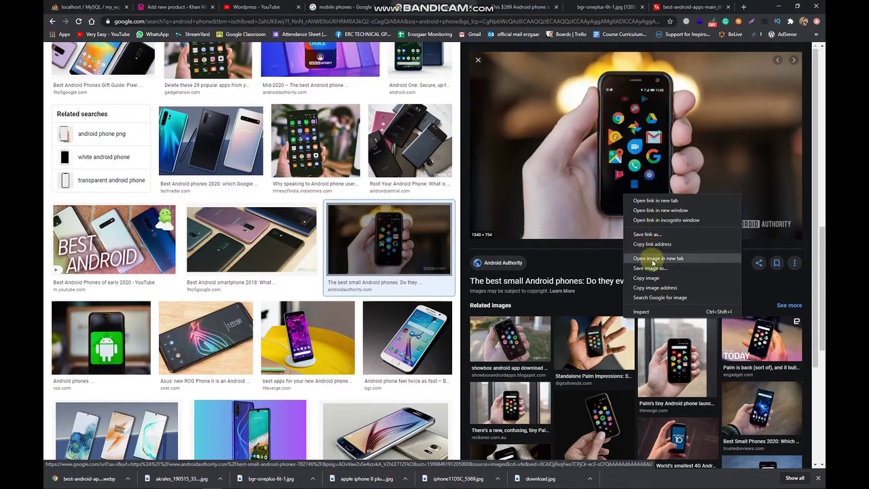
left_click(654, 259)
Try to save the main phone picture from the CNET article, dismiss its notification request, and close the article.
left_click(468, 5)
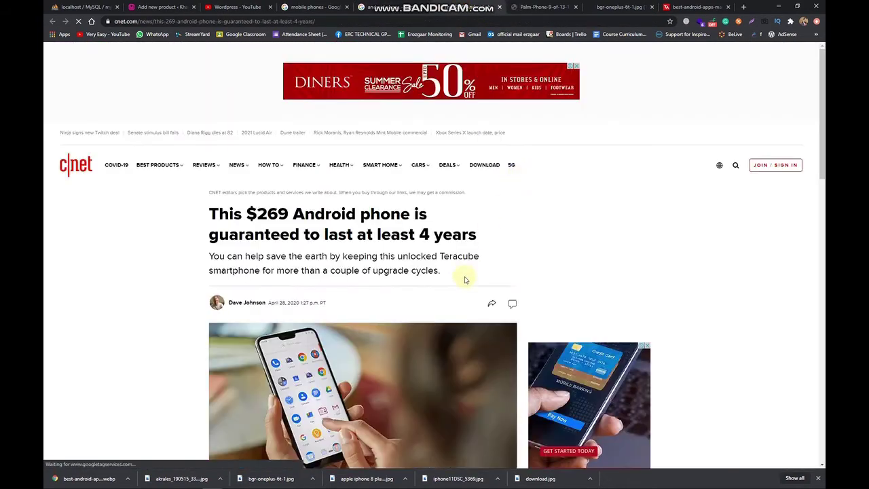
scroll(465, 279, "down", 7)
scroll(414, 210, "up", 6)
right_click(385, 327)
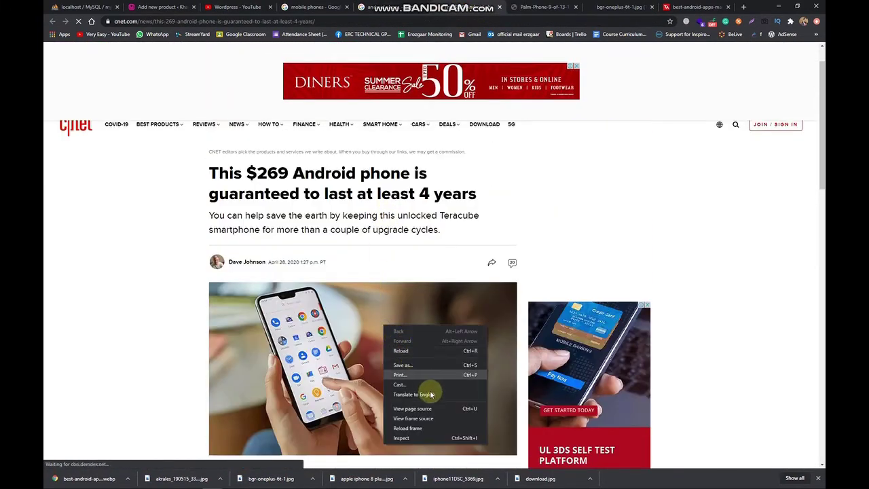
right_click(362, 414)
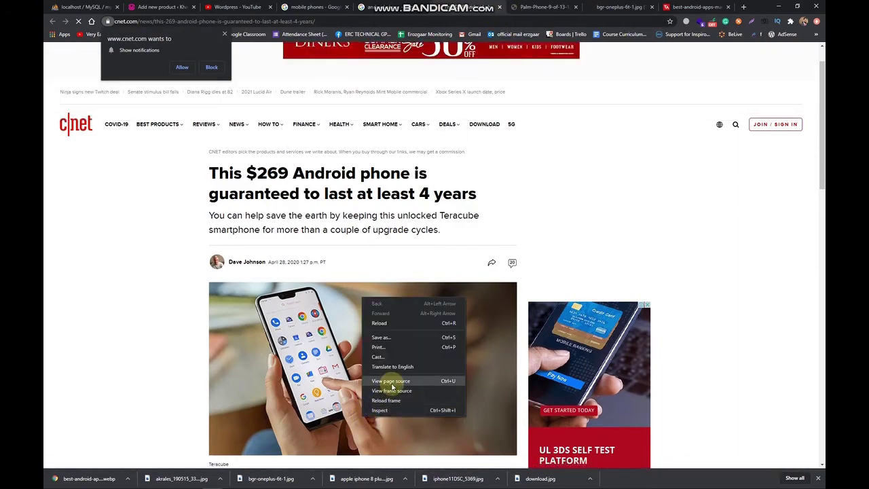
left_click(224, 34)
scroll(382, 286, "down", 10)
scroll(387, 346, "up", 10)
right_click(388, 348)
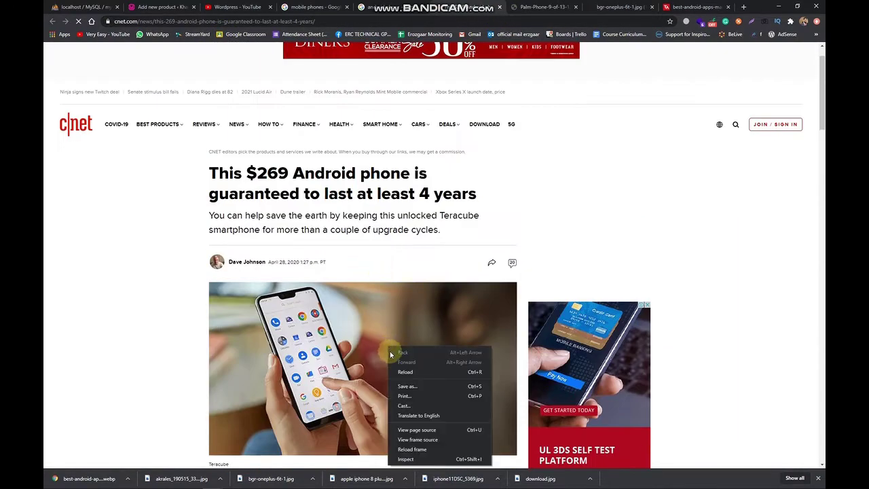
left_click(373, 373)
scroll(357, 346, "down", 10)
scroll(355, 344, "down", 2)
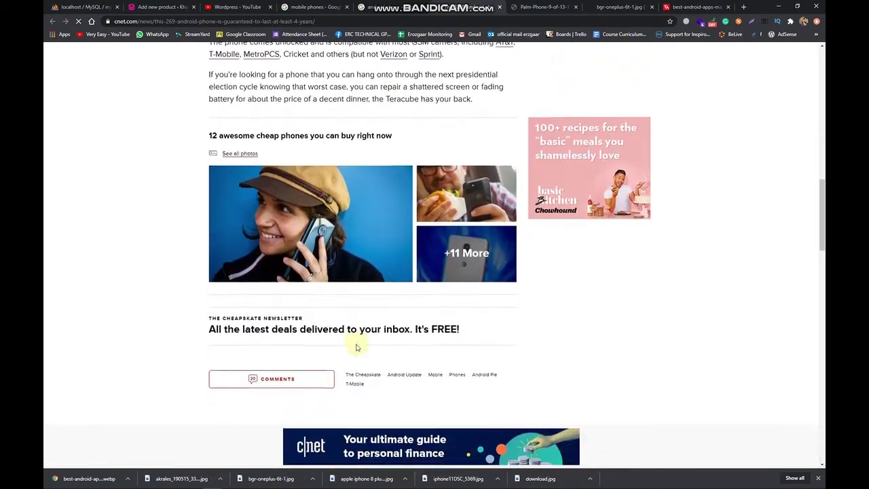
scroll(400, 230, "up", 12)
left_click(500, 8)
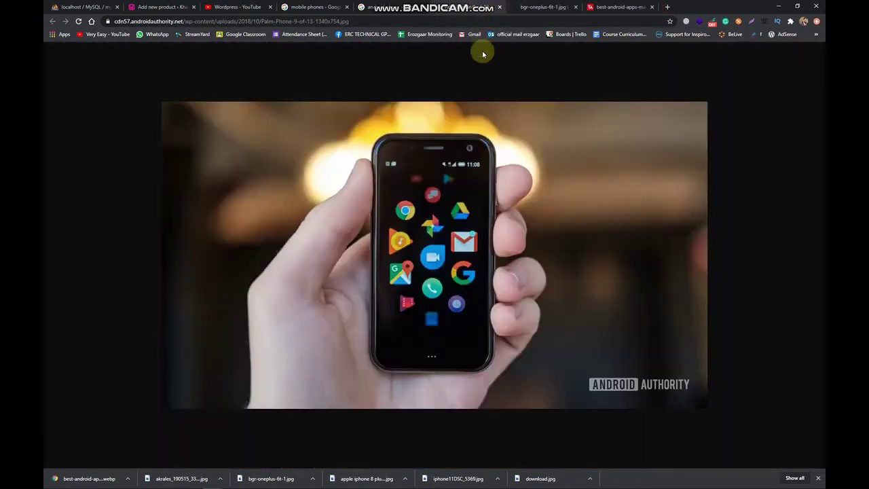
Save the Android Authority picture of the hand-held small phone to the Desktop as Palm-Phone-9-of-13-1340x754.
right_click(490, 223)
left_click(496, 254)
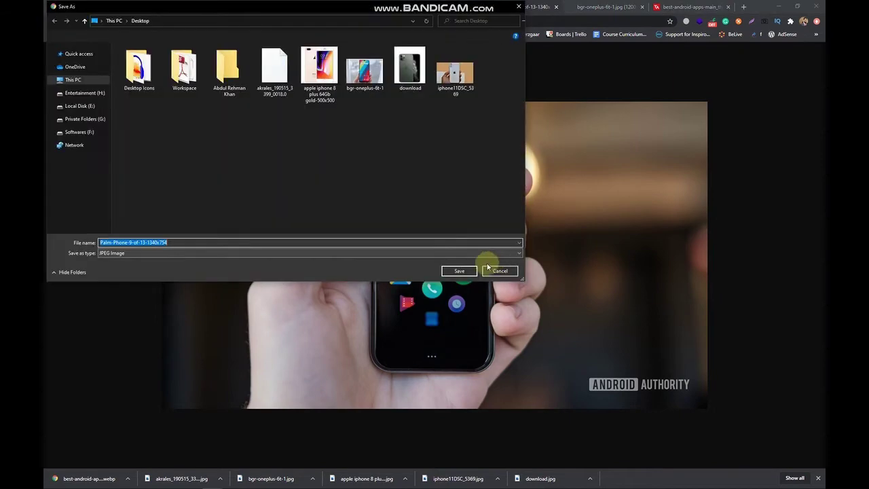
left_click(467, 270)
Return to the Android phone image results and close all the picture tabs opened after it.
left_click(597, 7)
right_click(457, 209)
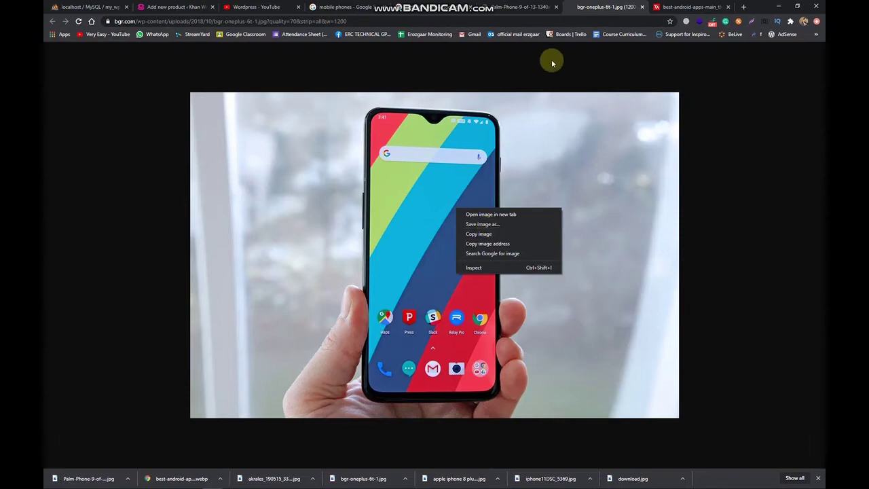
left_click(440, 10)
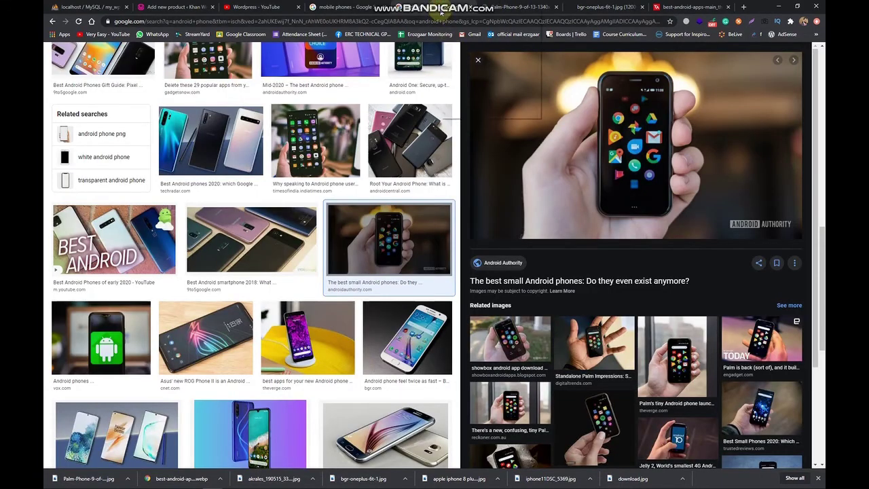
right_click(439, 10)
left_click(475, 114)
Find KnowTechie's "Are Android phones encrypted?" picture further down the results and open the image in a new tab.
scroll(611, 358, "down", 5)
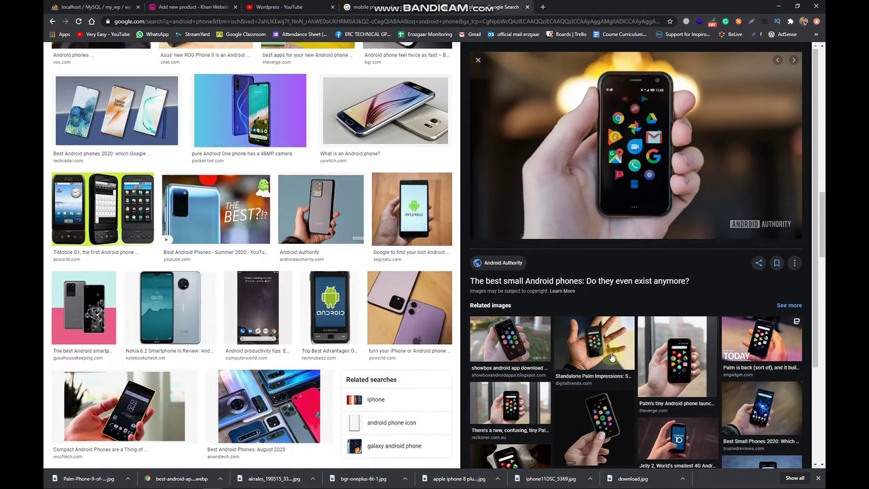
scroll(611, 358, "down", 2)
scroll(146, 143, "down", 4)
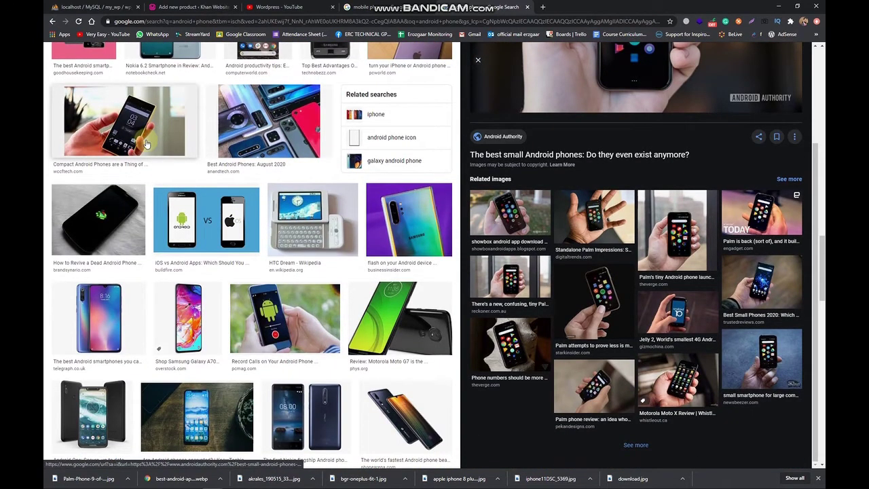
left_click(208, 424)
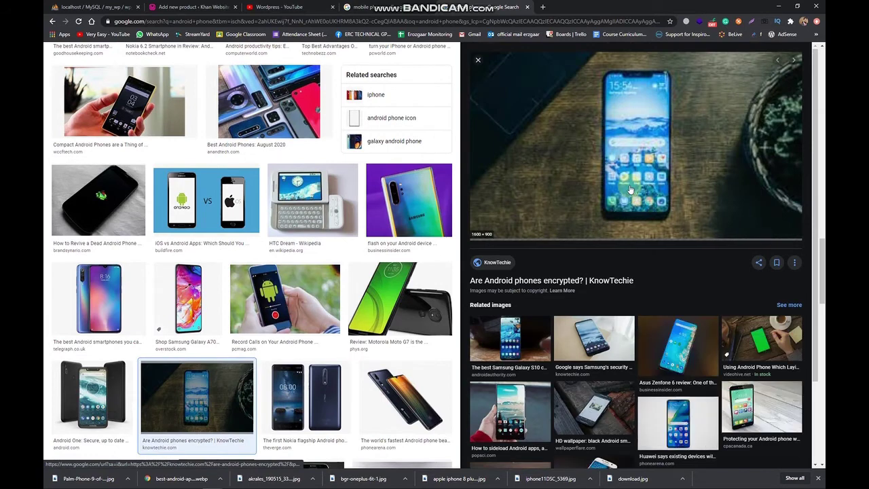
right_click(633, 193)
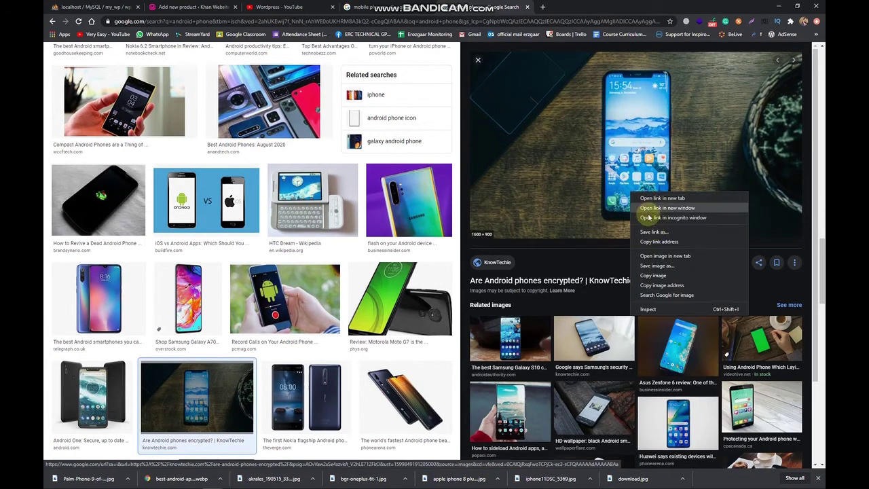
left_click(654, 255)
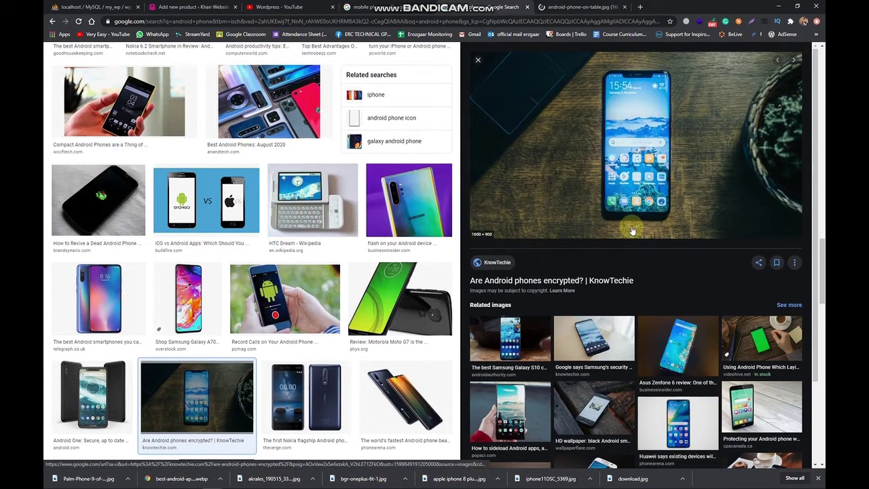
Open Unsplash's related picture of a hand-held phone beside coffee and glasses in a new tab.
scroll(631, 231, "down", 3)
left_click(770, 384)
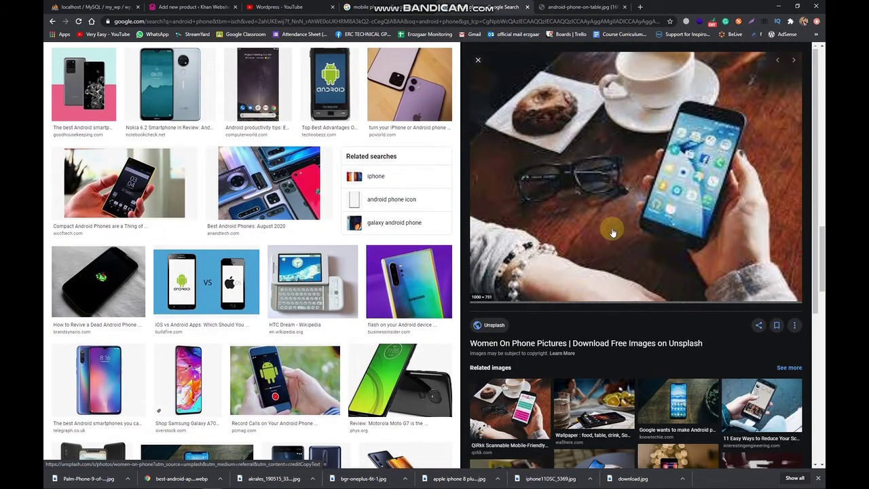
right_click(612, 232)
left_click(648, 299)
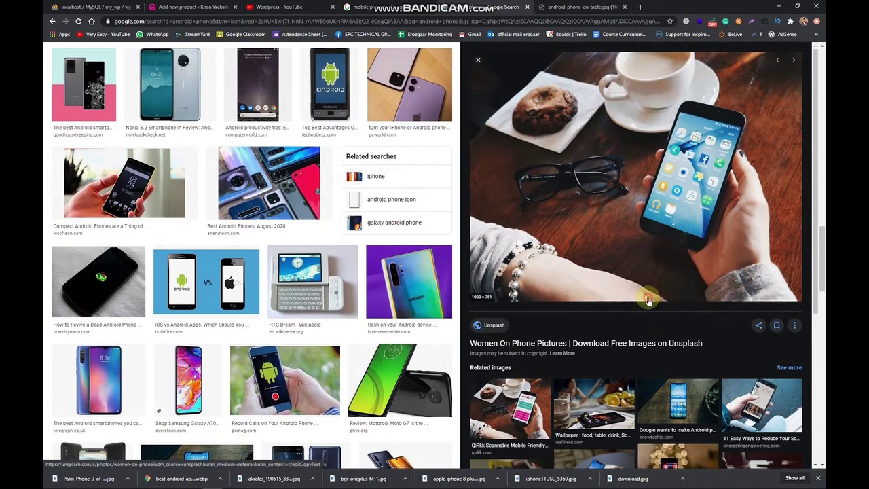
Save the KnowTechie picture of the phone on a wooden table as android-phone-on-table.
key("ctrl+Tab")
right_click(445, 191)
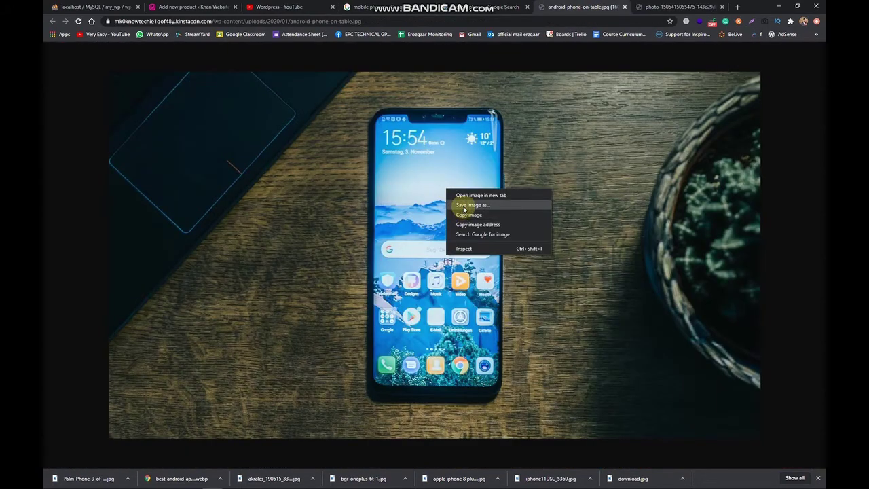
left_click(456, 201)
left_click(455, 271)
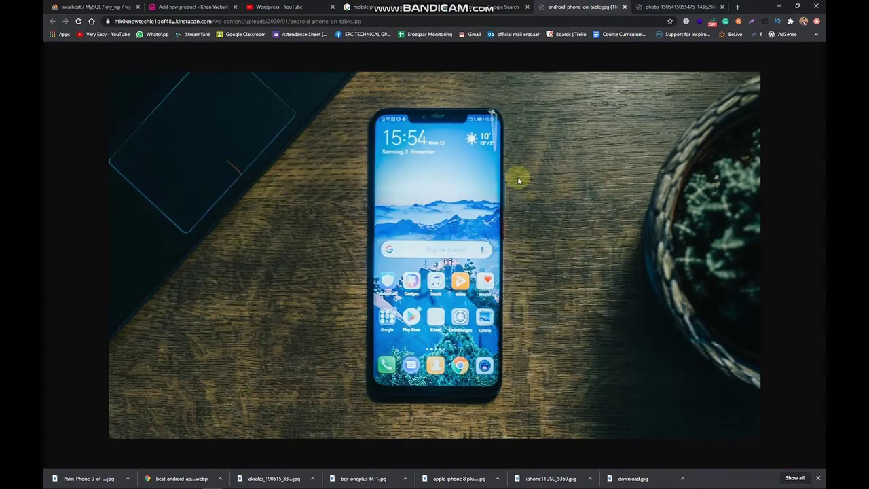
Save the Unsplash picture of the phone beside coffee and glasses under its suggested file name.
left_click(642, 8)
right_click(427, 259)
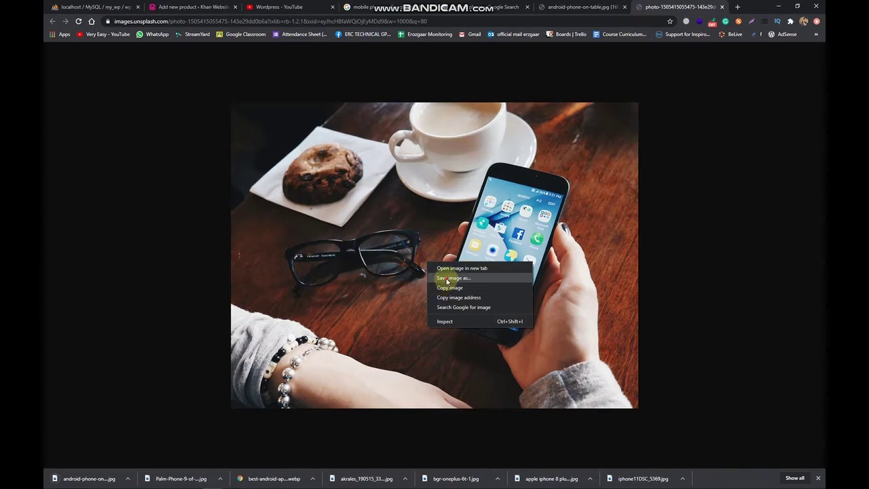
left_click(453, 277)
left_click(458, 271)
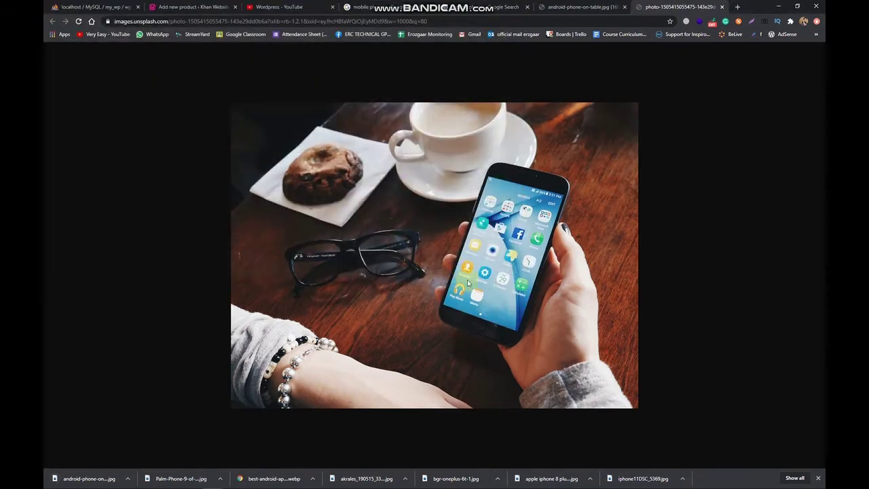
Close the picture tabs and the Google search tabs, and return to the Add new product page.
right_click(490, 6)
left_click(507, 104)
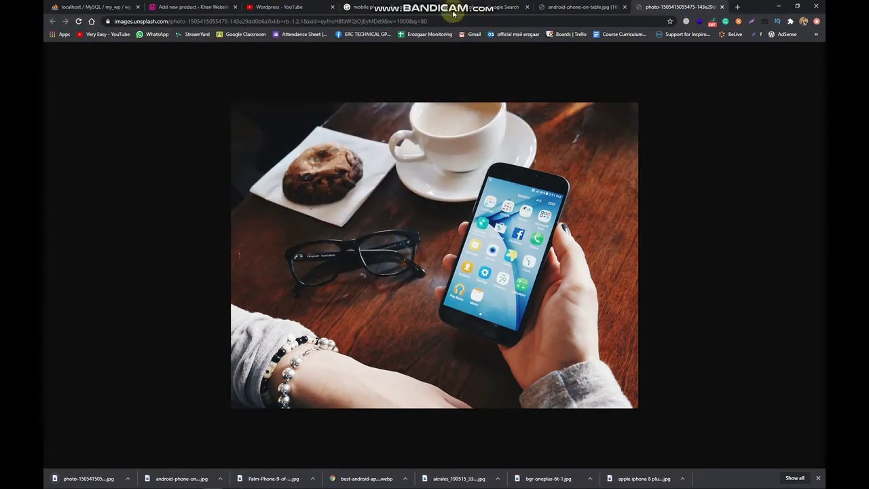
left_click(528, 9)
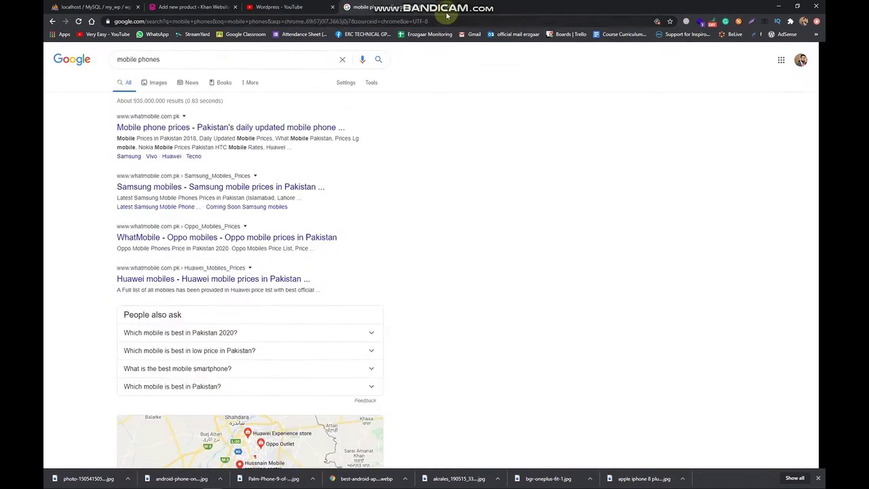
left_click(429, 6)
left_click(193, 7)
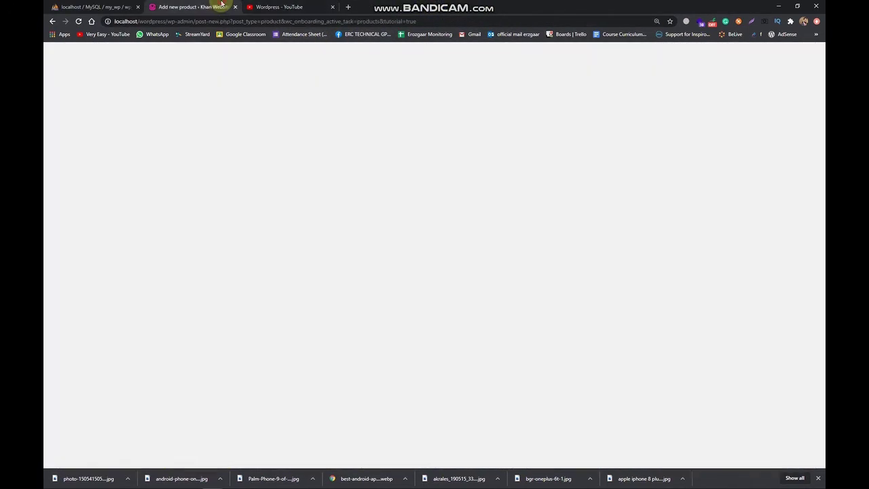
Name the new product iphone and advance the guide past the product description tip.
left_click(195, 185)
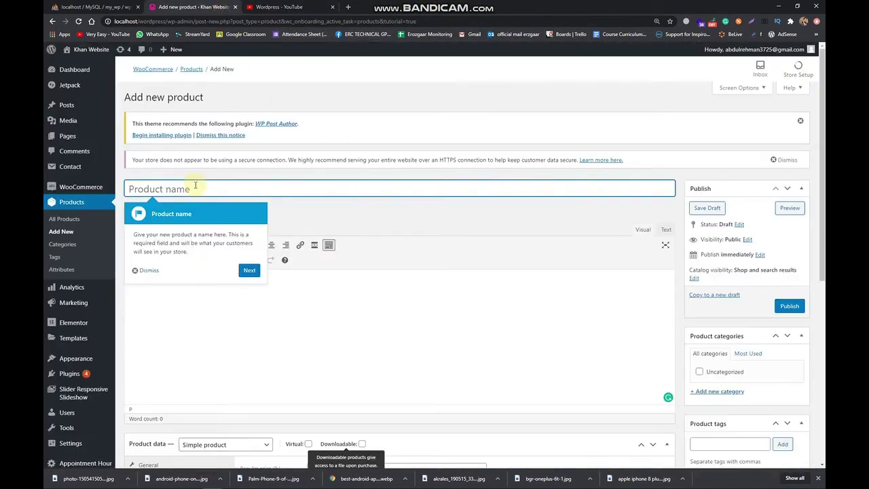
type("iphone")
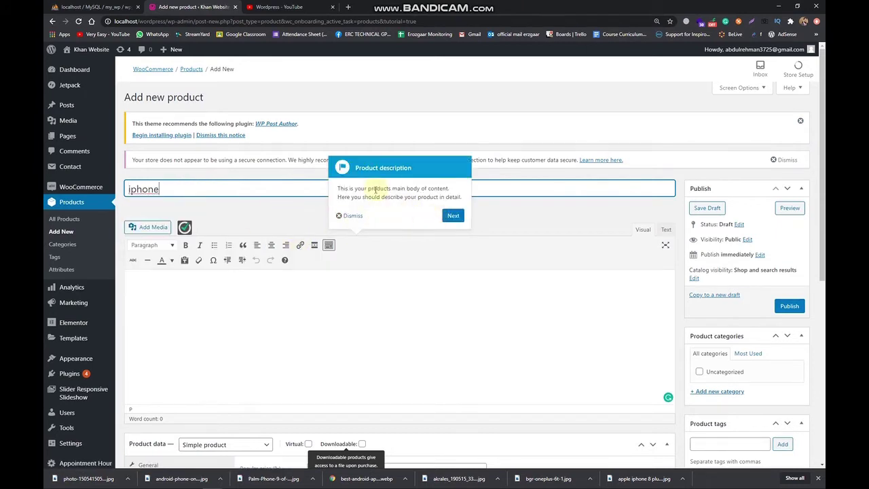
left_click(450, 215)
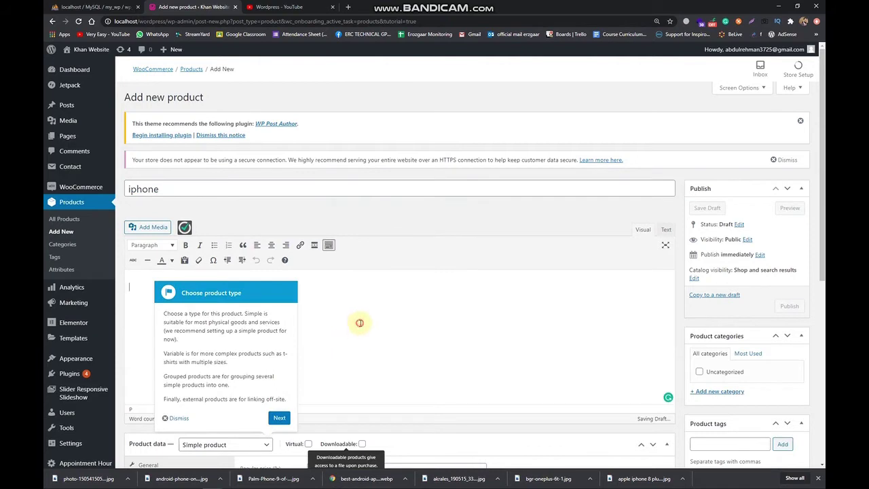
Search Google for iphone specs in a new tab and open GSMArena's Apple iPhone page.
left_click(348, 7)
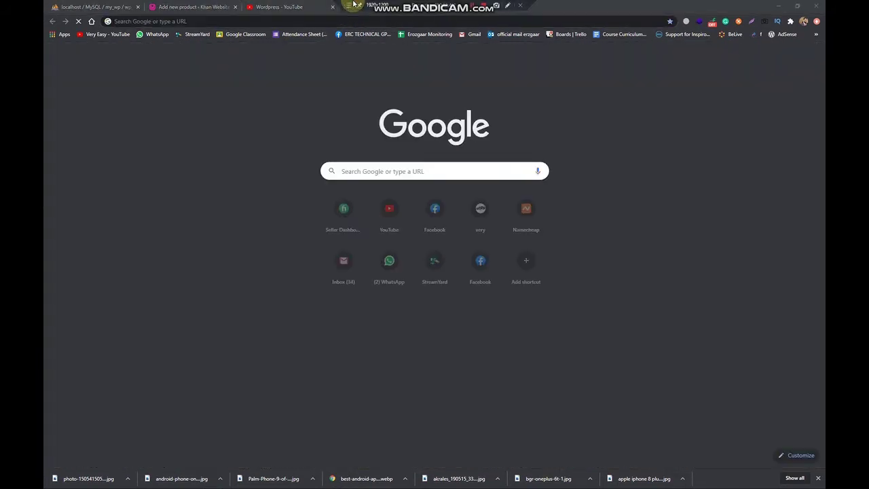
left_click(318, 21)
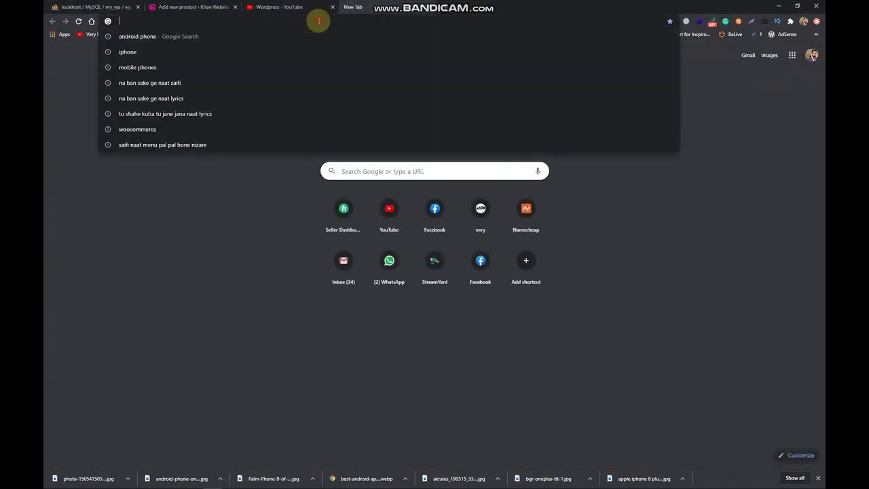
type("iphone")
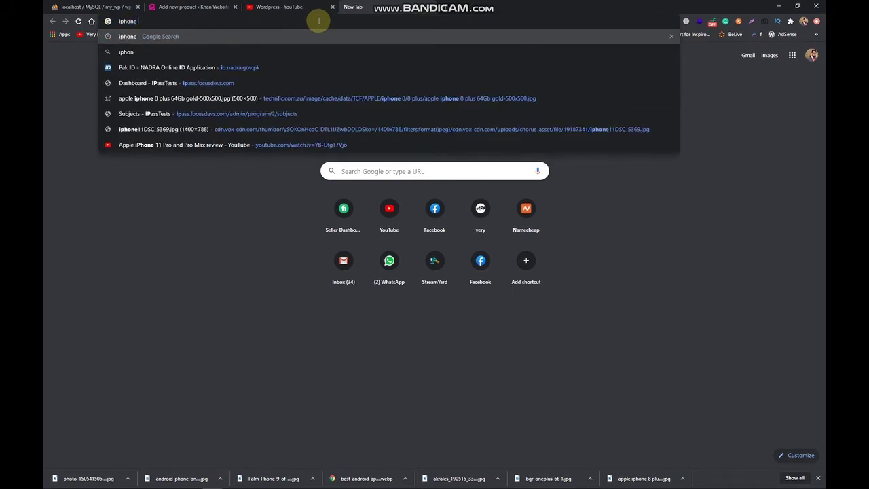
type(" specs")
key("Return")
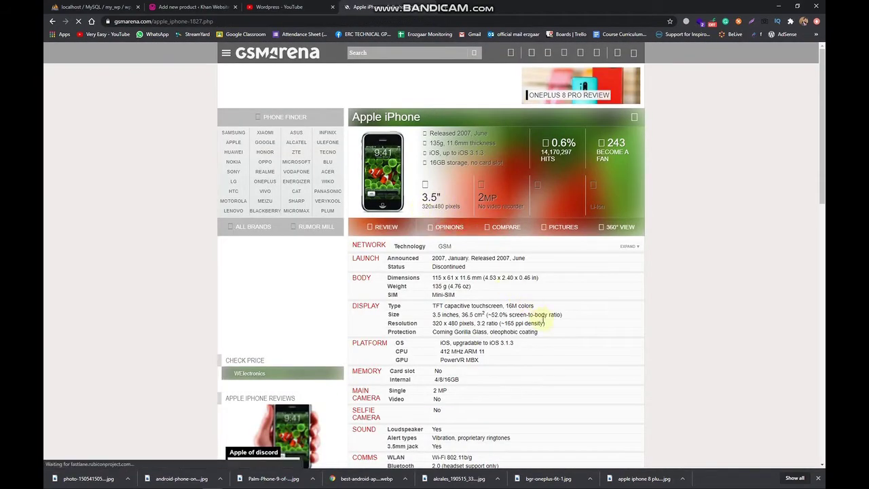
Select the Apple iPhone specification table from Network down to Price and copy it.
scroll(526, 319, "down", 4)
key("ctrl+a")
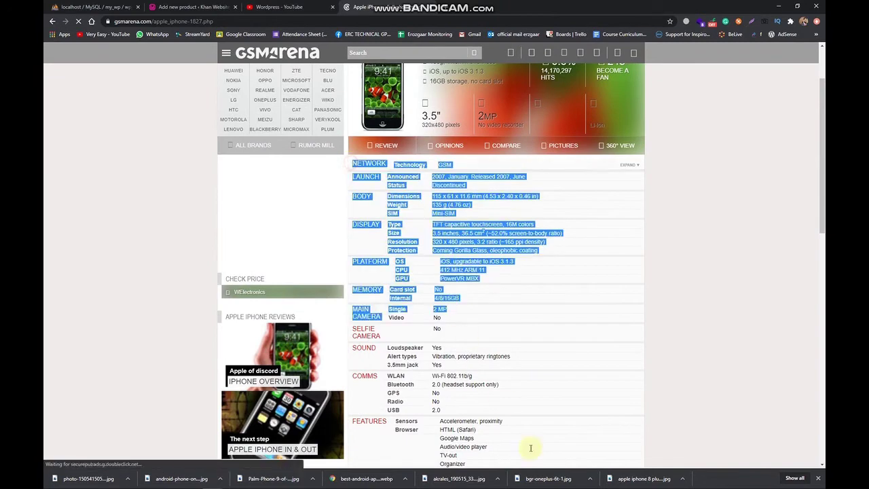
scroll(590, 274, "down", 5)
scroll(590, 274, "down", 2)
left_click_drag(590, 275, 589, 203)
right_click(506, 188)
left_click(523, 194)
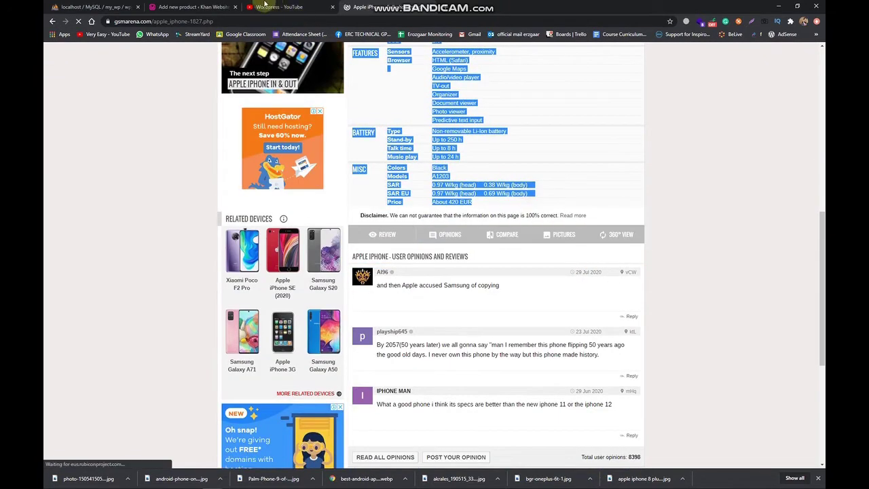
left_click(193, 7)
right_click(350, 302)
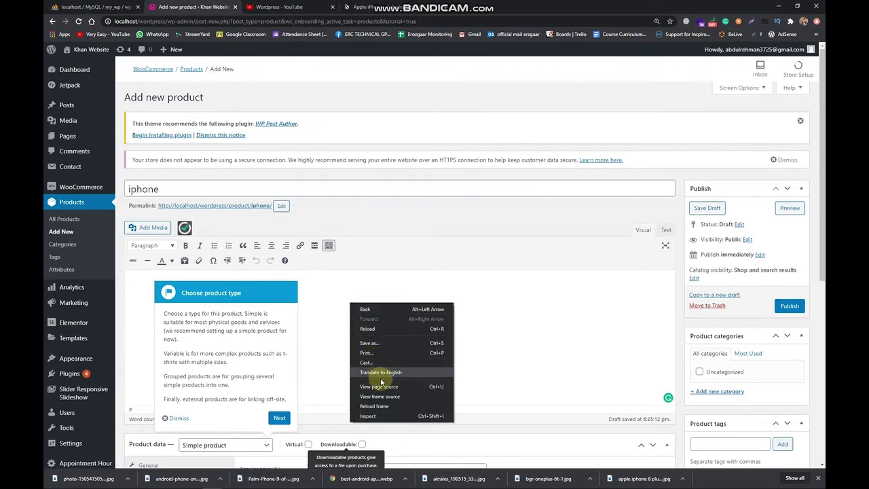
right_click(316, 323)
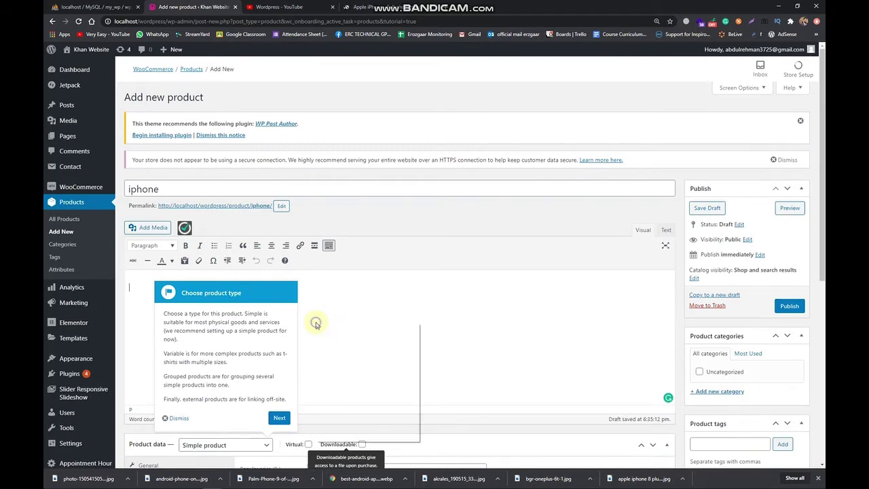
left_click(404, 303)
Copy the selected specifications from the GSMArena page again and paste them into the main product description.
left_click(369, 5)
right_click(443, 116)
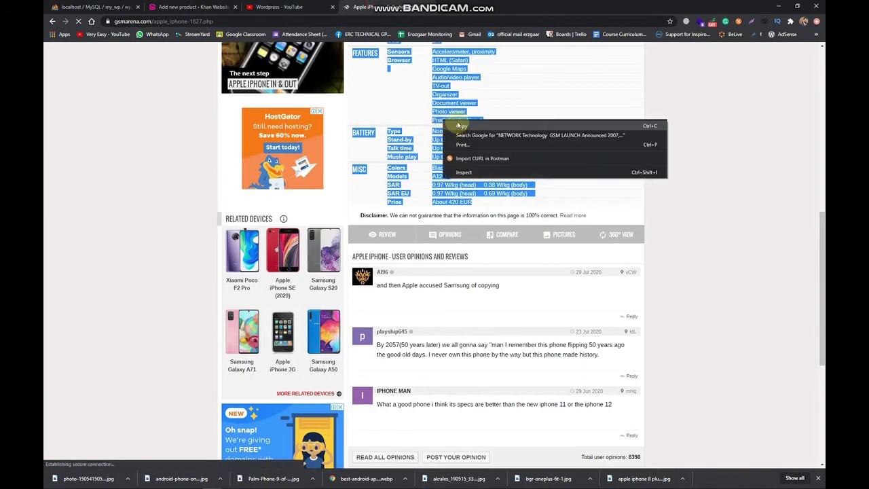
left_click(458, 125)
left_click(185, 9)
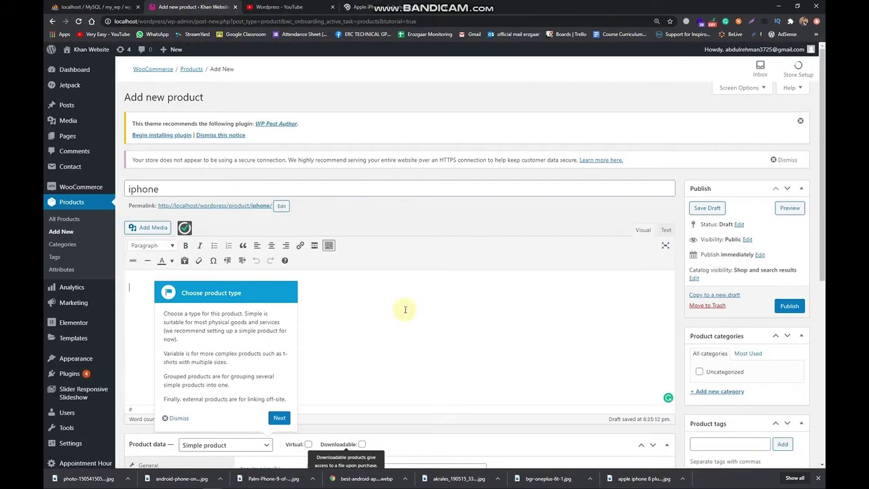
key("ctrl+v")
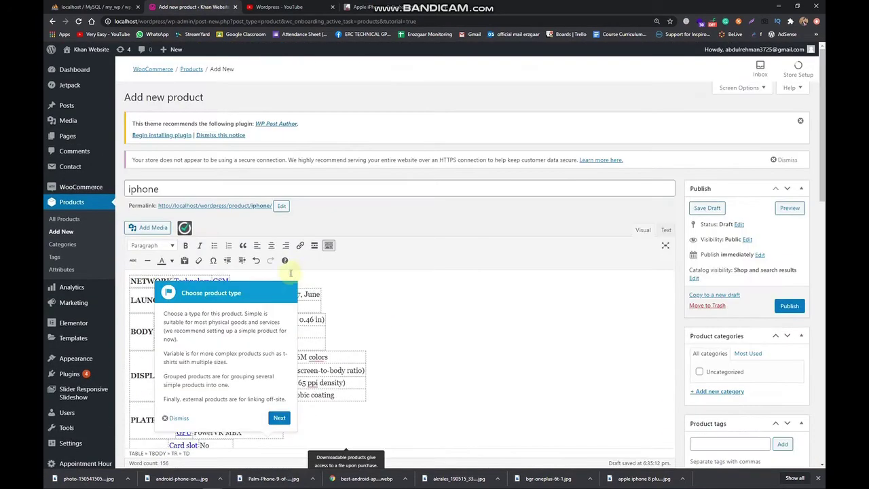
Advance the guide past the product type and virtual products tips, and keep Simple product as the product type.
left_click(278, 418)
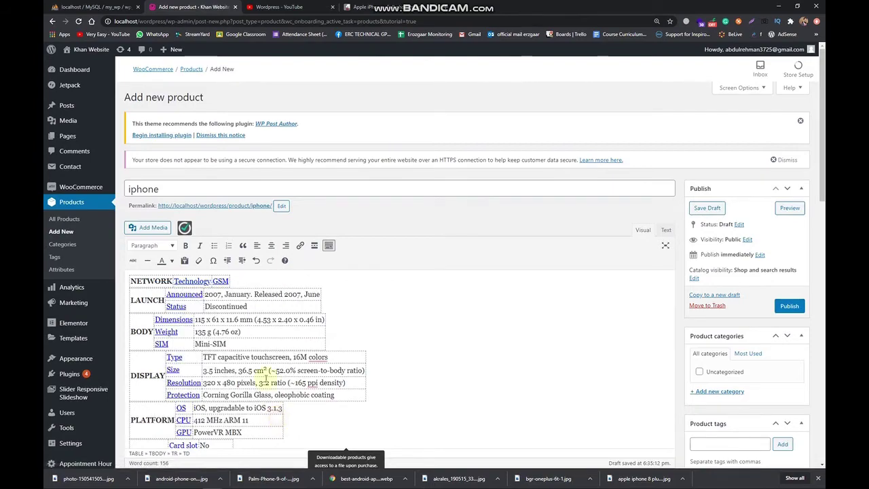
scroll(216, 316, "down", 2)
scroll(240, 289, "down", 8)
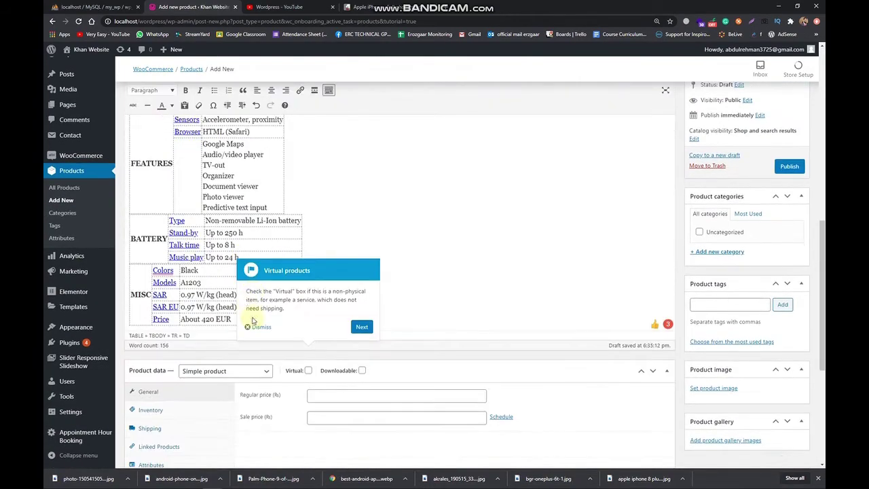
scroll(291, 330, "up", 2)
left_click(363, 411)
scroll(220, 149, "down", 3)
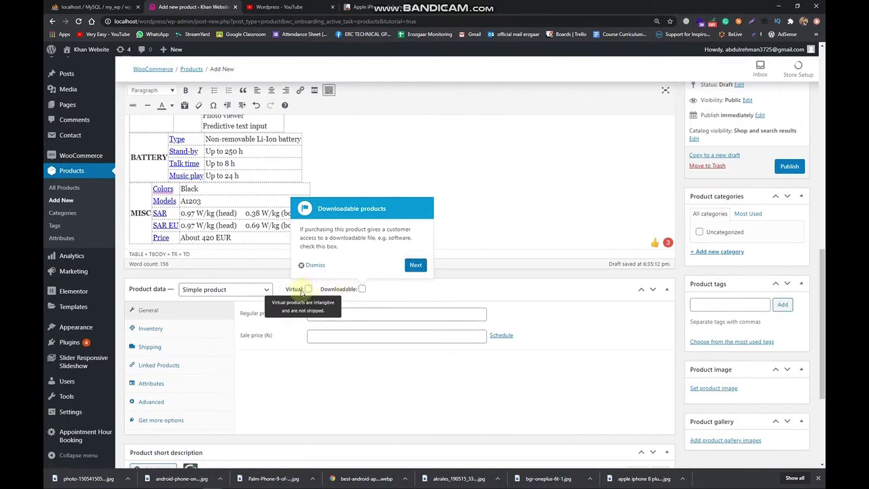
left_click(266, 291)
left_click(229, 312)
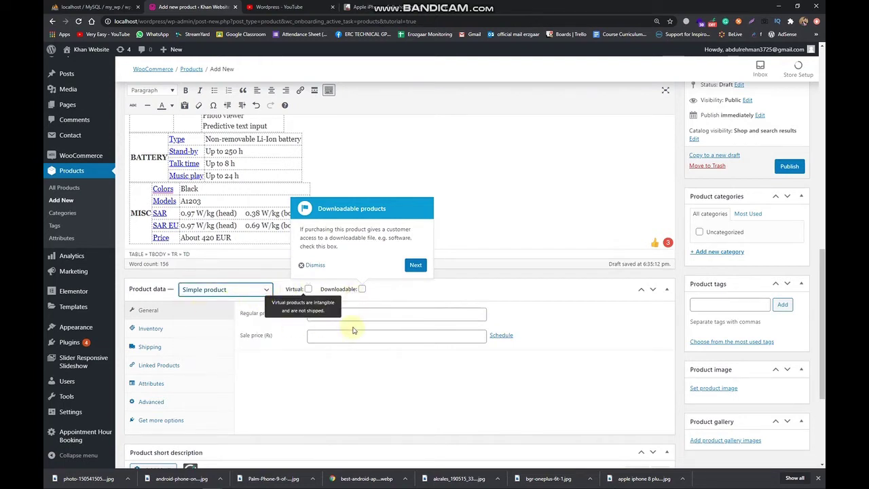
Enter 32 as the product's regular price.
left_click(372, 316)
left_click(366, 330)
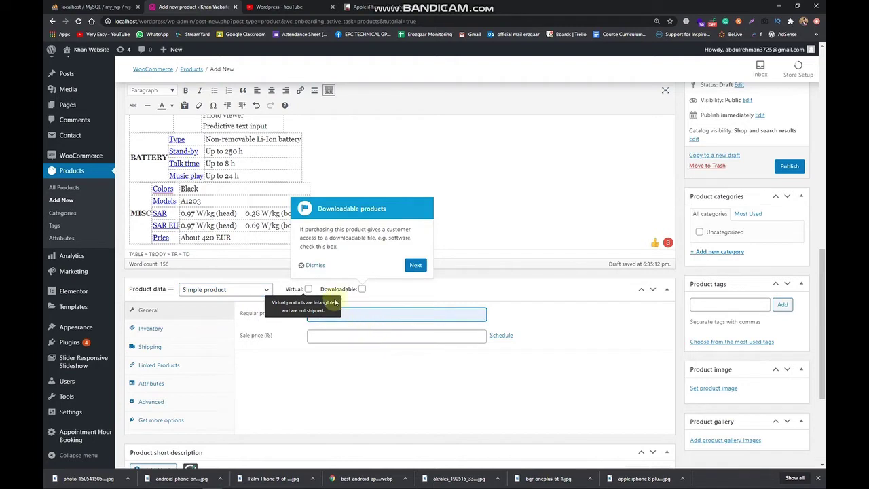
left_click(389, 315)
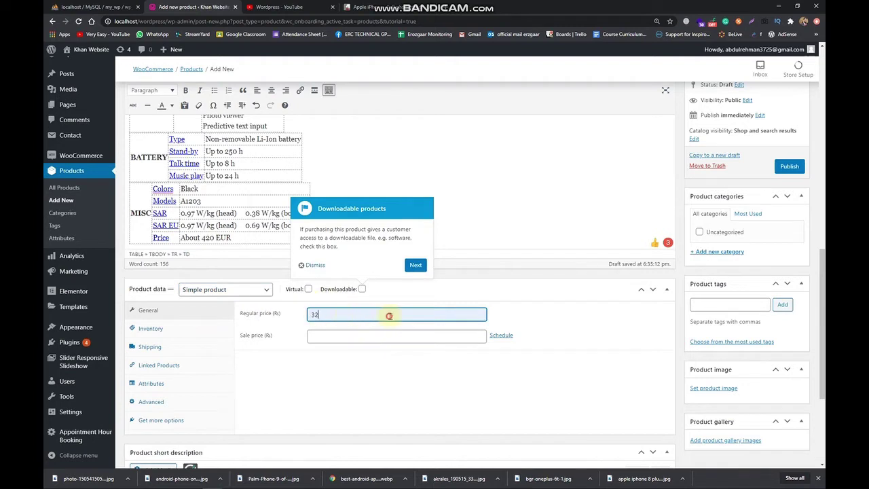
left_click(336, 336)
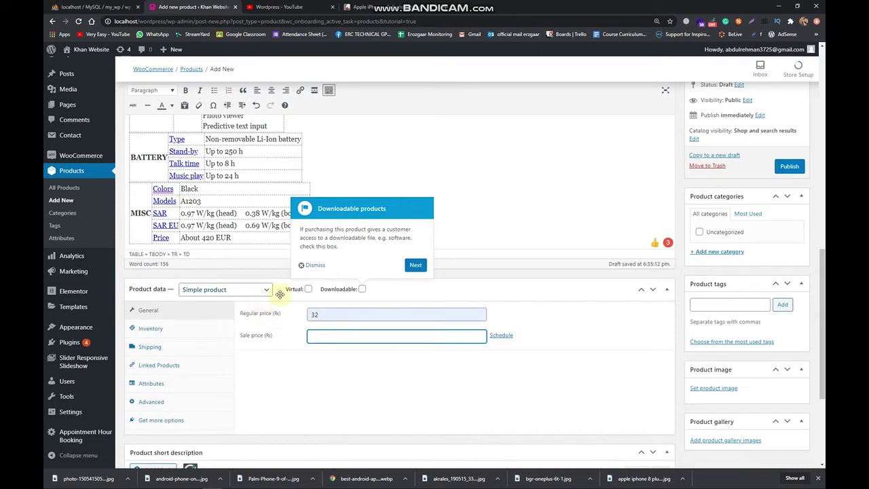
scroll(258, 316, "down", 2)
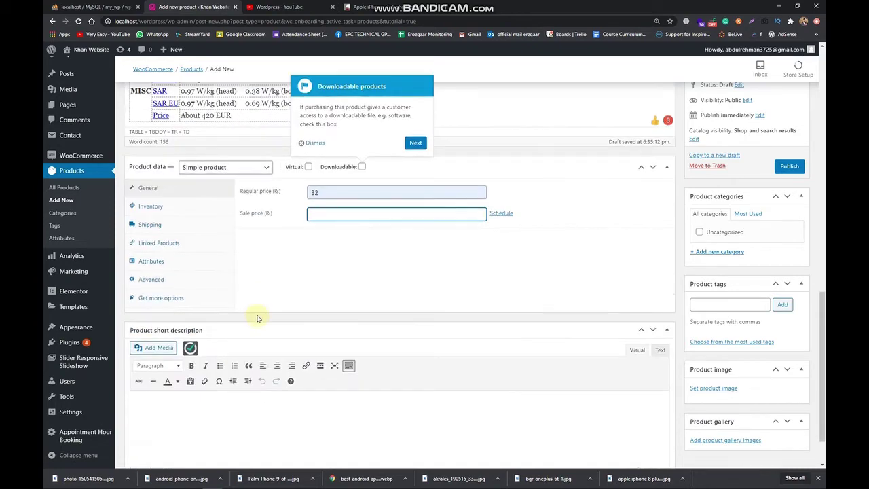
scroll(258, 318, "up", 3)
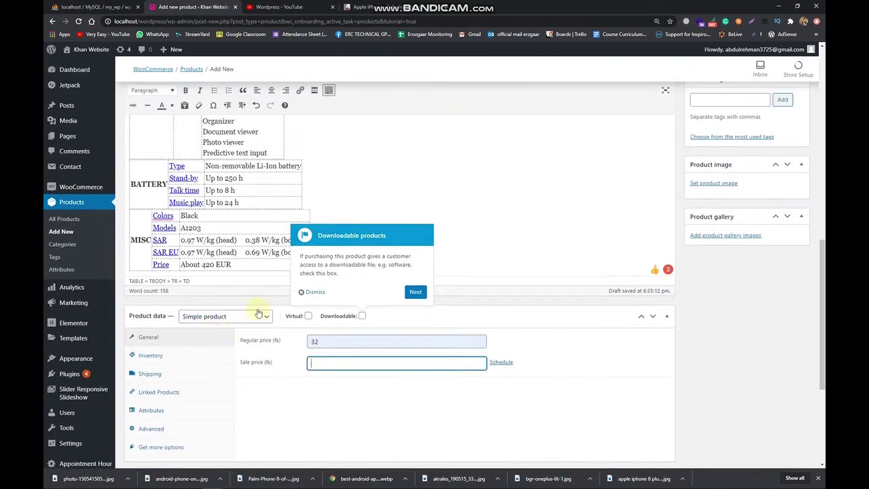
Set the product's regular price to 100000.
left_click(277, 344)
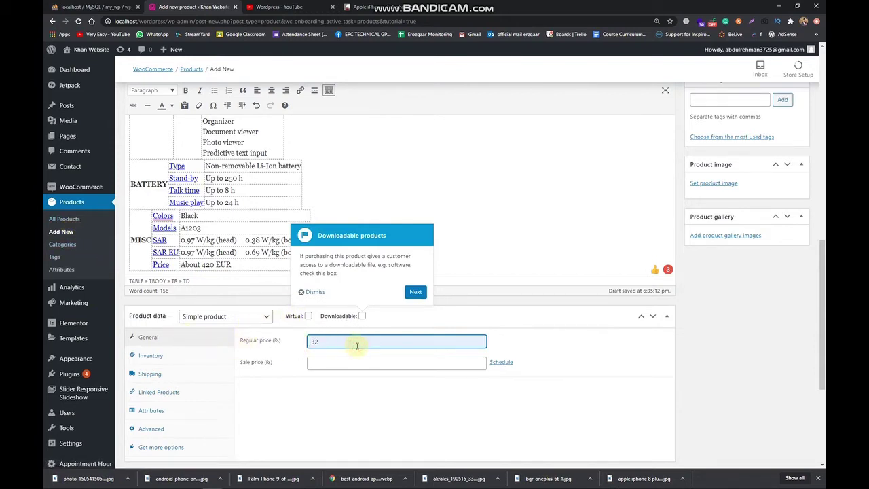
key("BackSpace")
key("BackSpace")
type("100000")
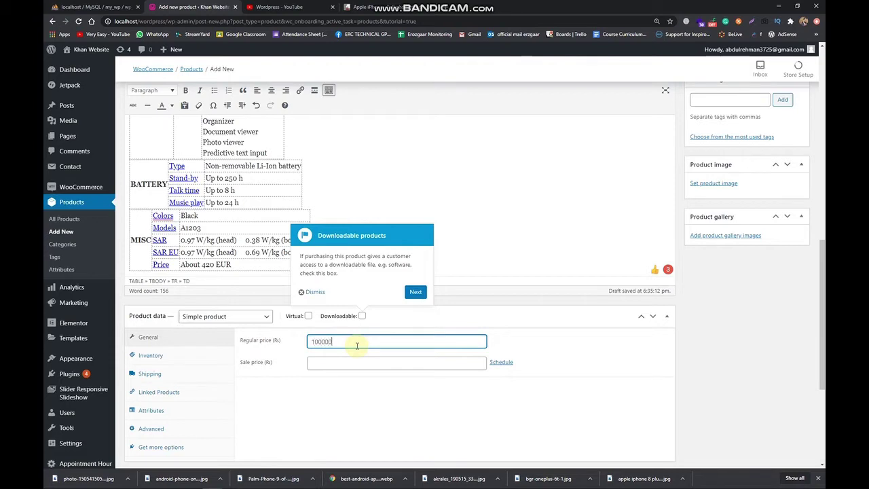
Try sale prices of 105000 and 100000, and settle on a sale price of 95000.
left_click(351, 364)
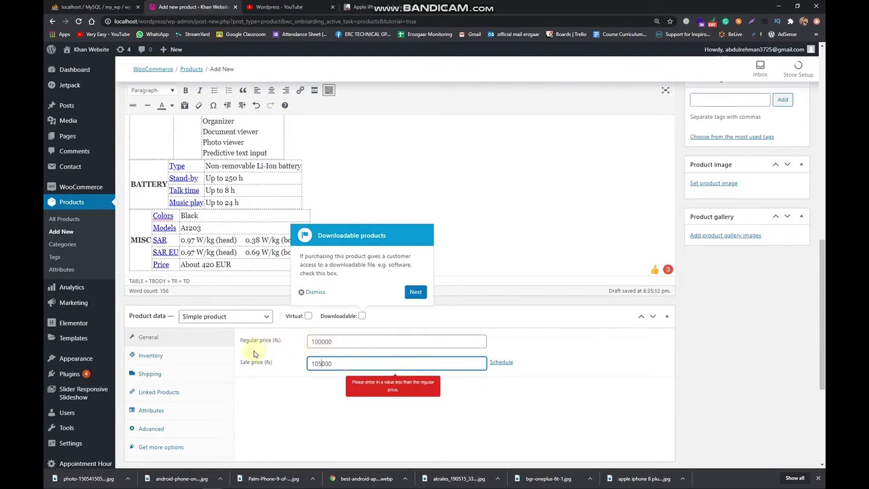
double_click(335, 362)
key("BackSpace")
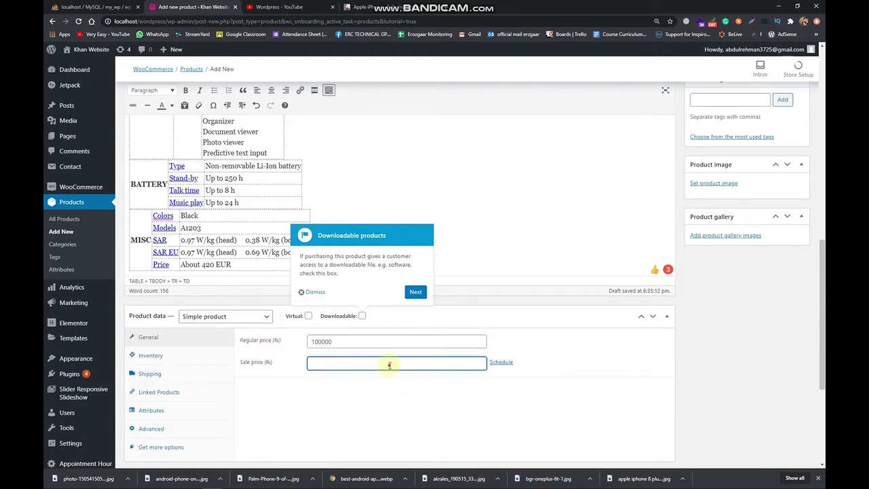
type("100000")
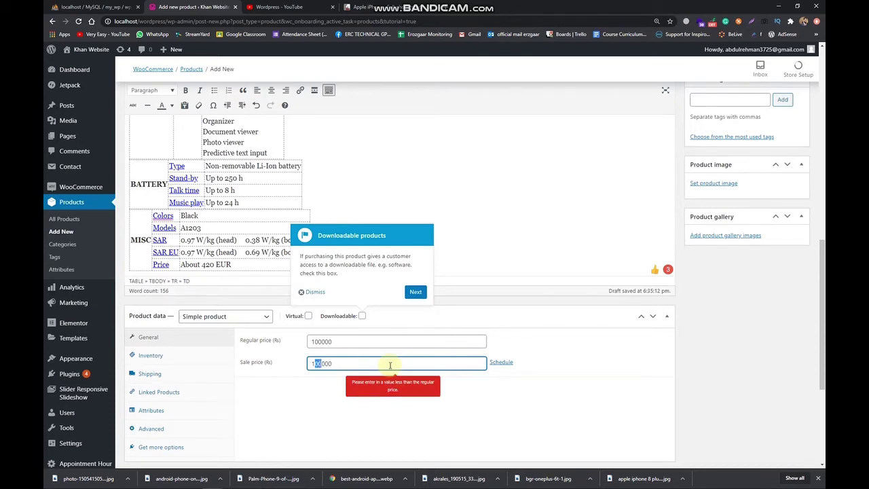
type("950")
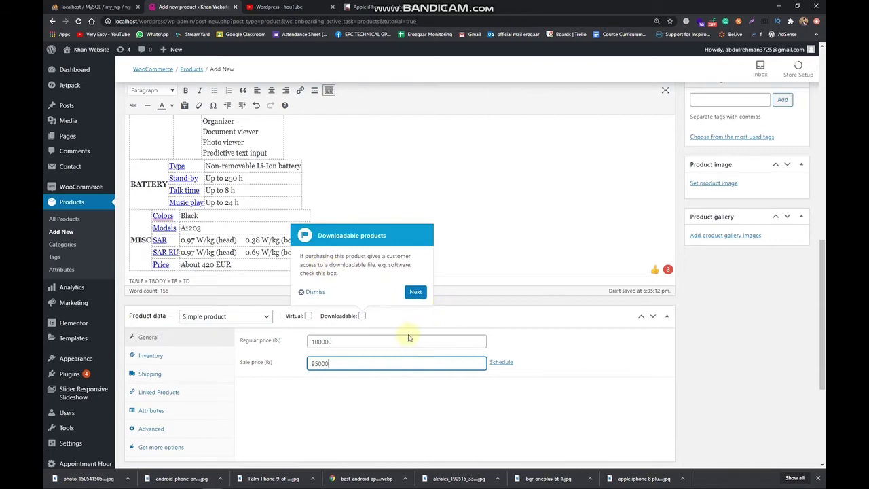
scroll(408, 337, "down", 2)
scroll(302, 274, "down", 1)
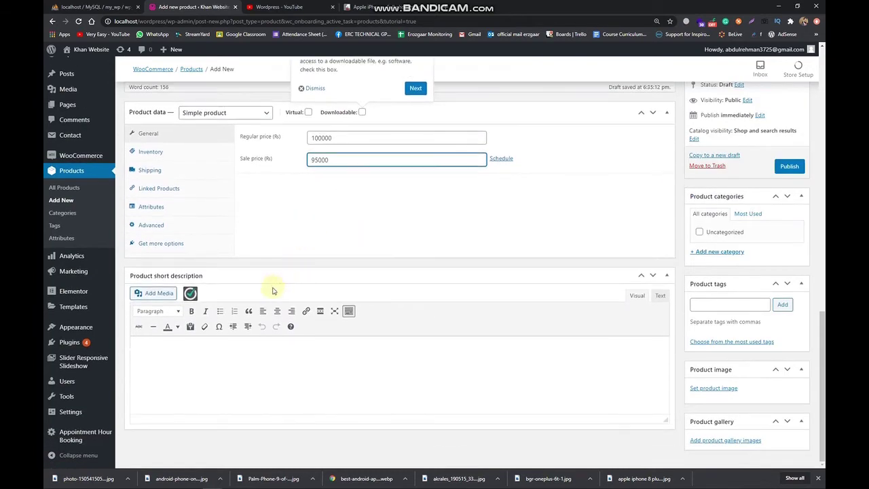
scroll(221, 282, "up", 10)
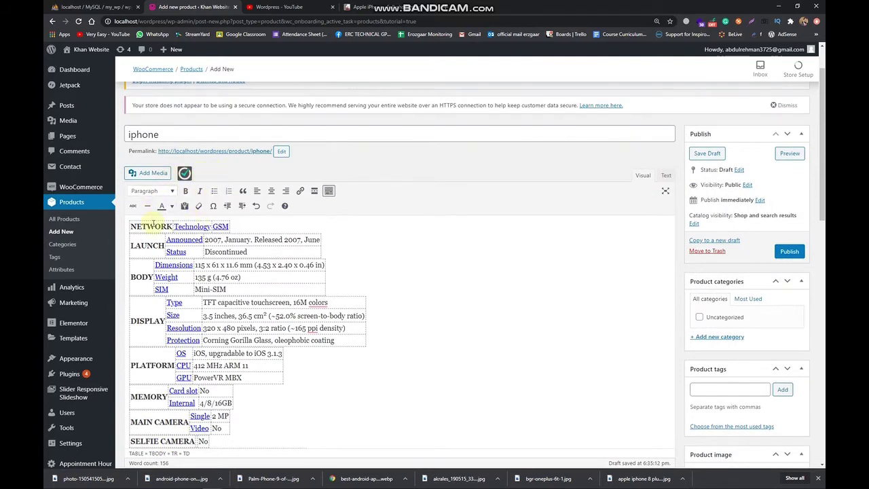
scroll(375, 354, "down", 10)
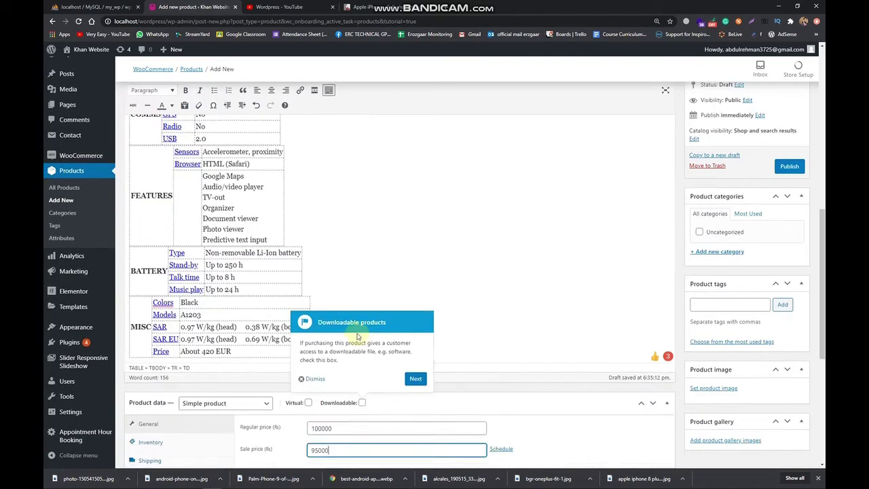
Paste the copied phone specifications from the GSMArena page into the product short description.
left_click(318, 365)
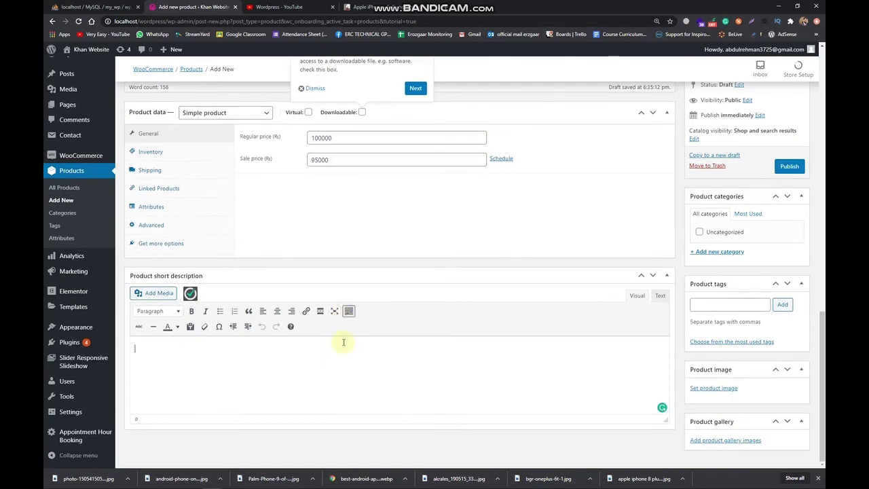
scroll(343, 342, "up", 10)
left_click(394, 7)
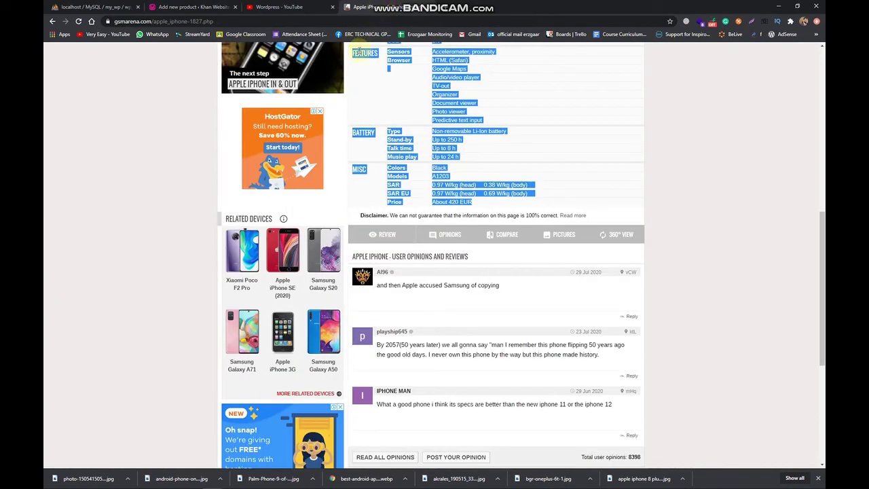
left_click(190, 7)
scroll(374, 342, "down", 10)
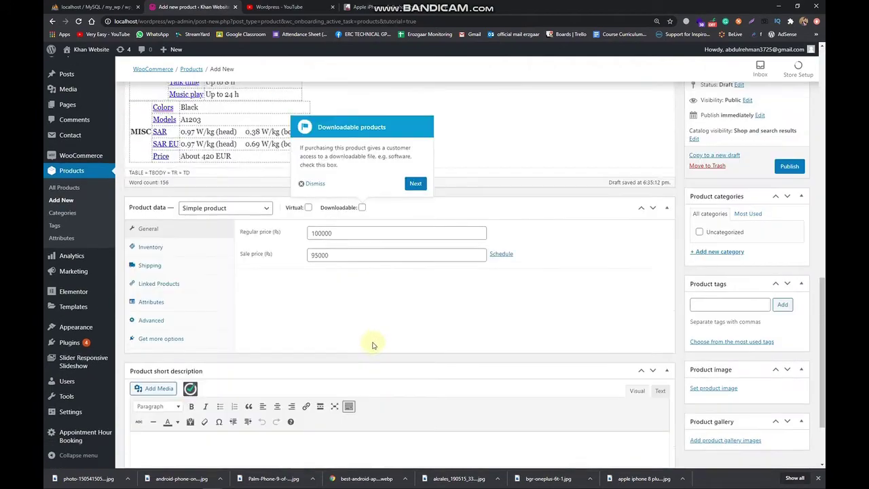
key("ctrl+v")
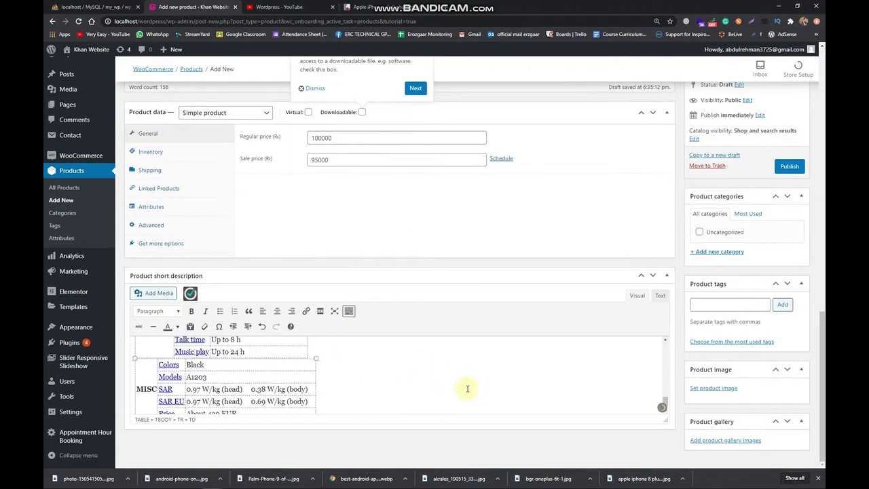
scroll(497, 414, "up", 15)
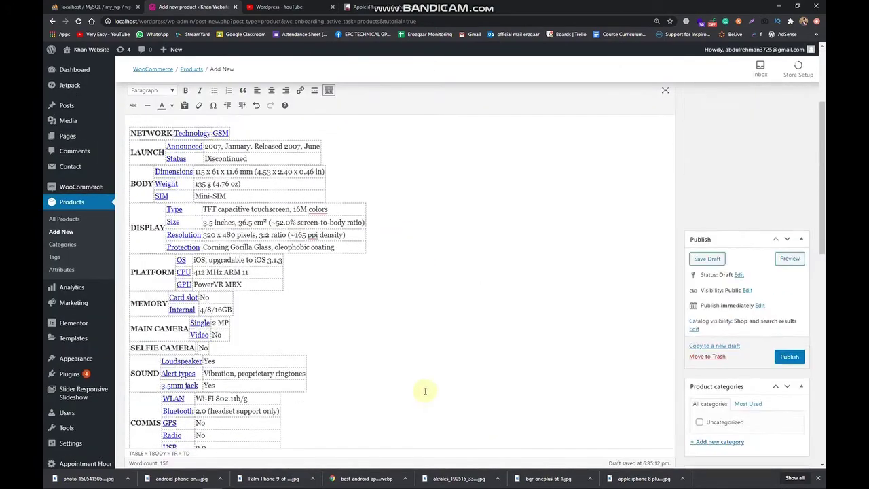
scroll(431, 387, "down", 8)
Advance the guide past the downloadable products, prices and product short description tips.
left_click(413, 265)
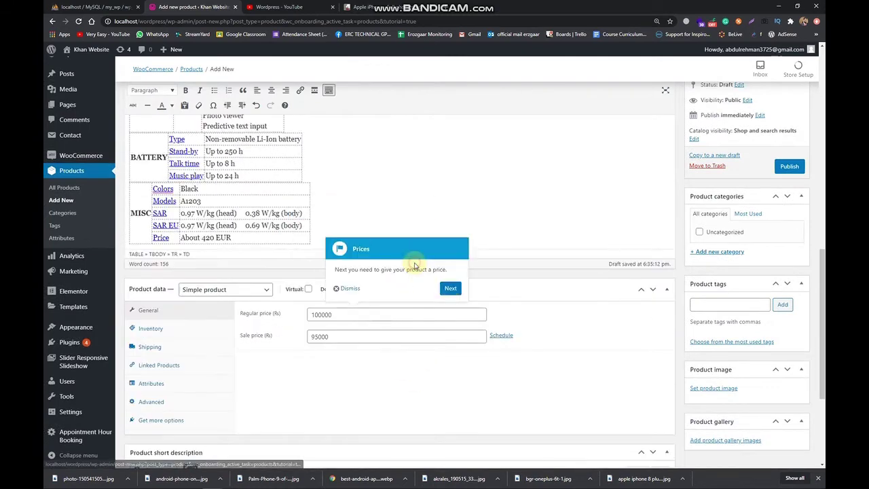
left_click(445, 290)
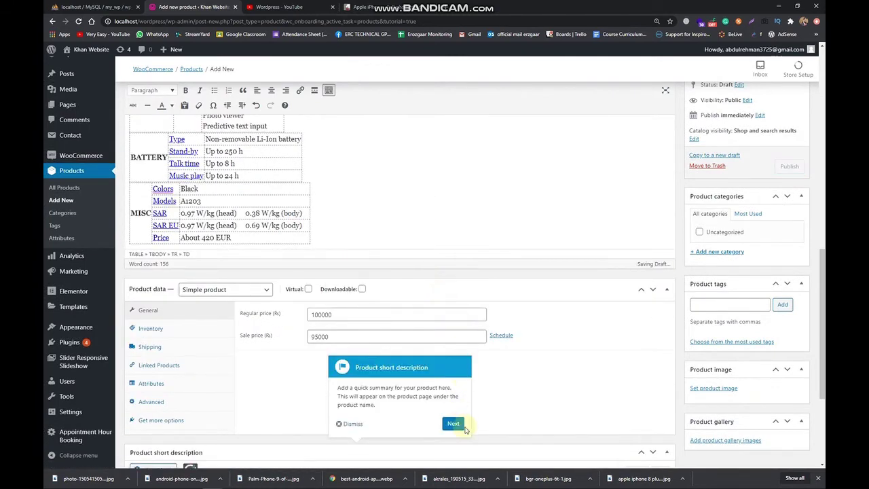
left_click(449, 248)
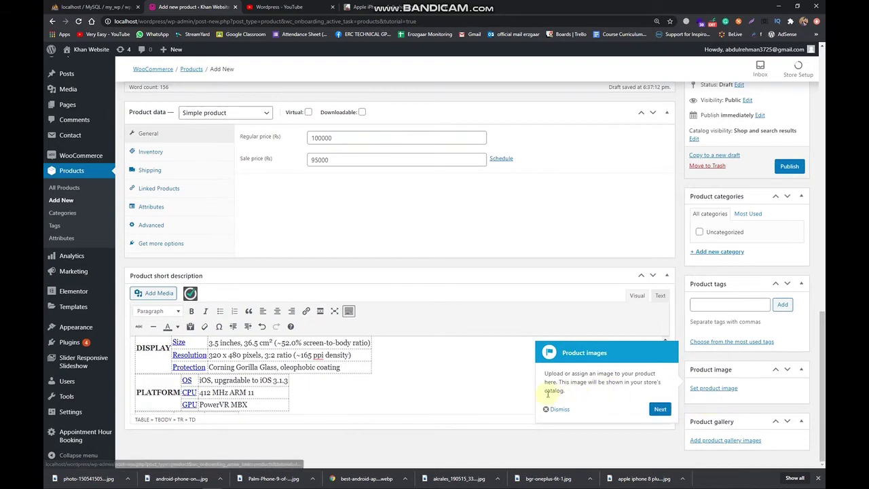
Upload iphone11DSC_5369 from the Desktop and set it as the product image.
left_click(727, 388)
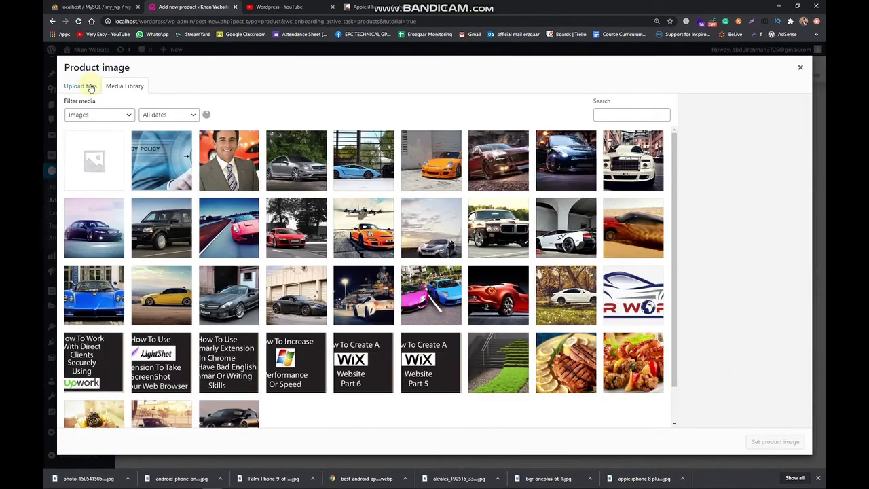
left_click(89, 86)
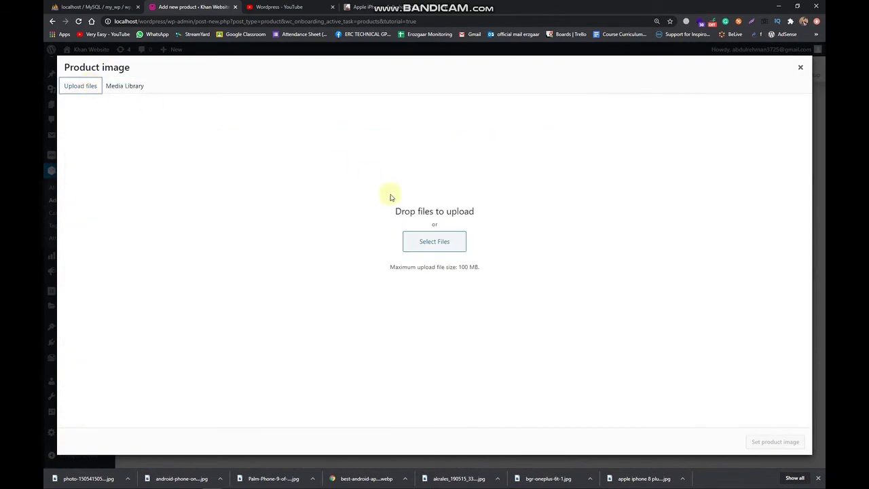
left_click(414, 239)
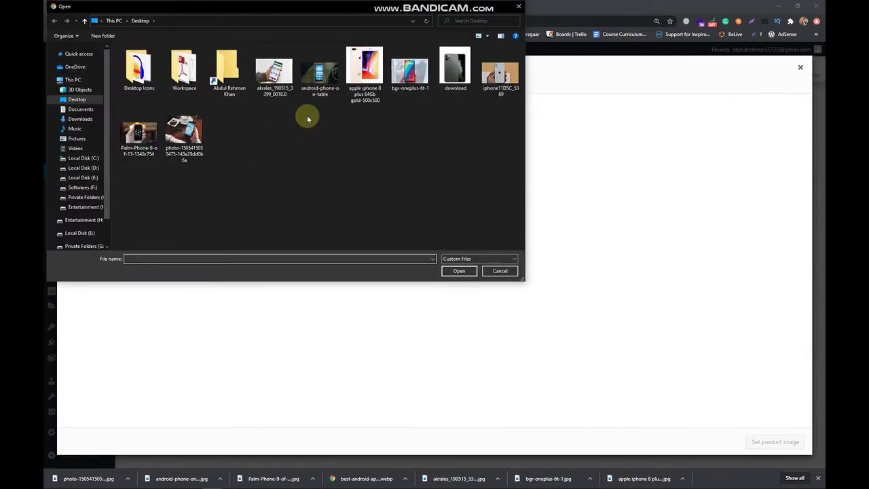
double_click(500, 74)
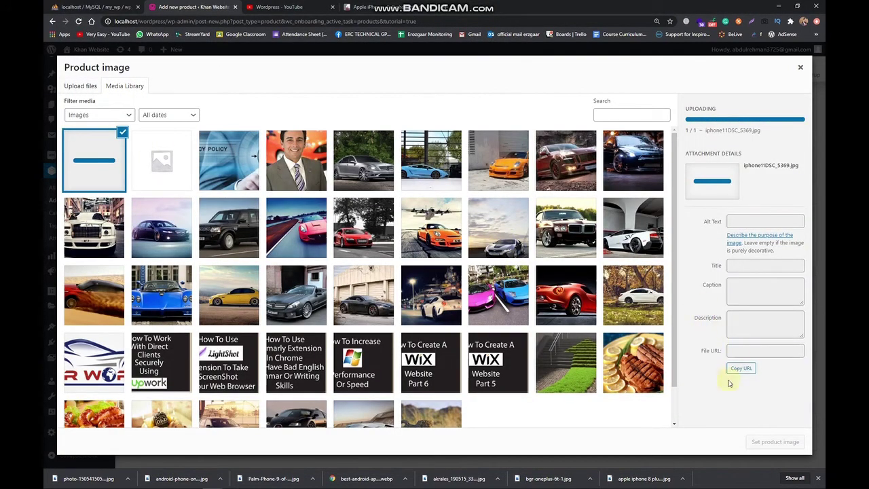
left_click(775, 441)
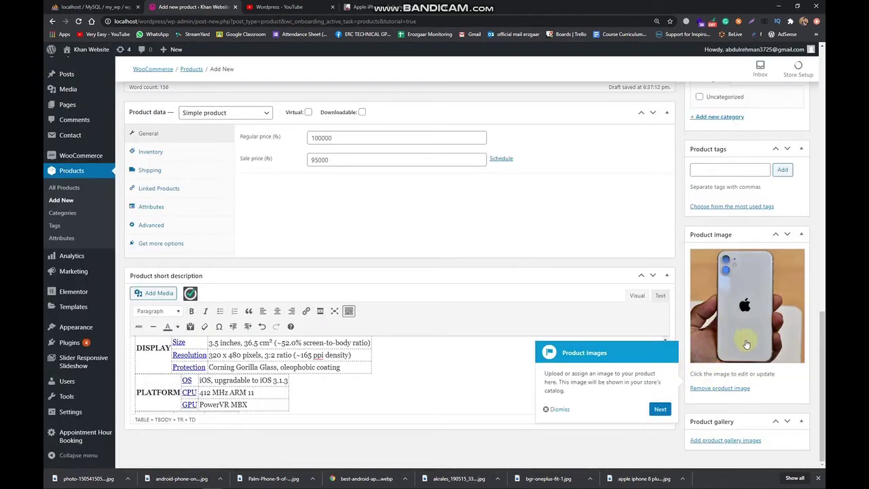
Upload the akrales, android-phone-on-table, apple iphone 8 plus, bgr-oneplus-6t-1 and download images from the Desktop and add them to the product gallery.
left_click(733, 441)
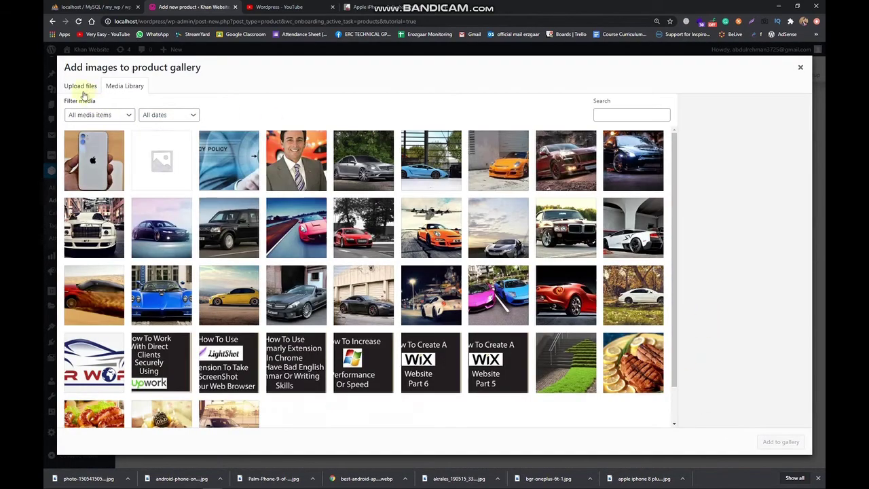
left_click(81, 86)
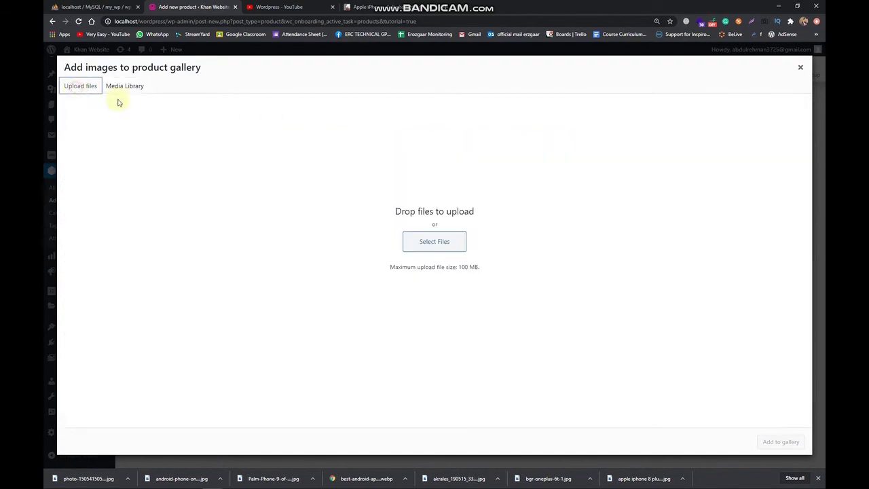
left_click(413, 242)
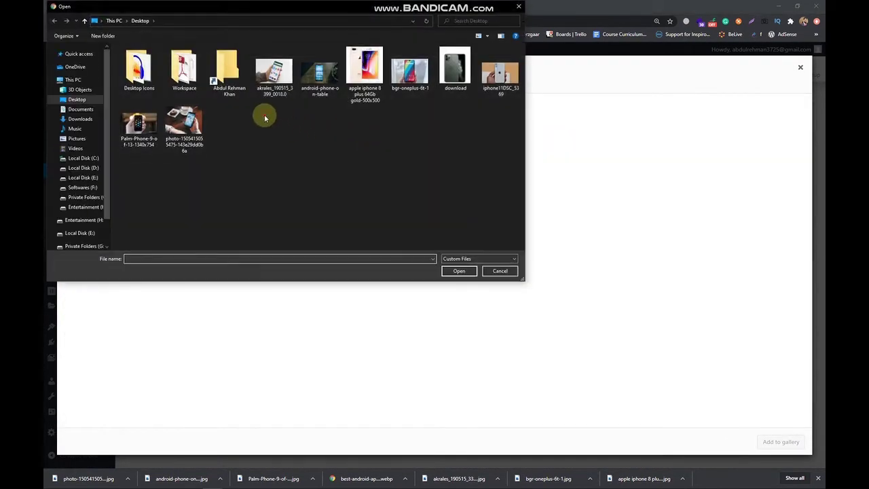
left_click_drag(262, 114, 475, 46)
left_click(459, 271)
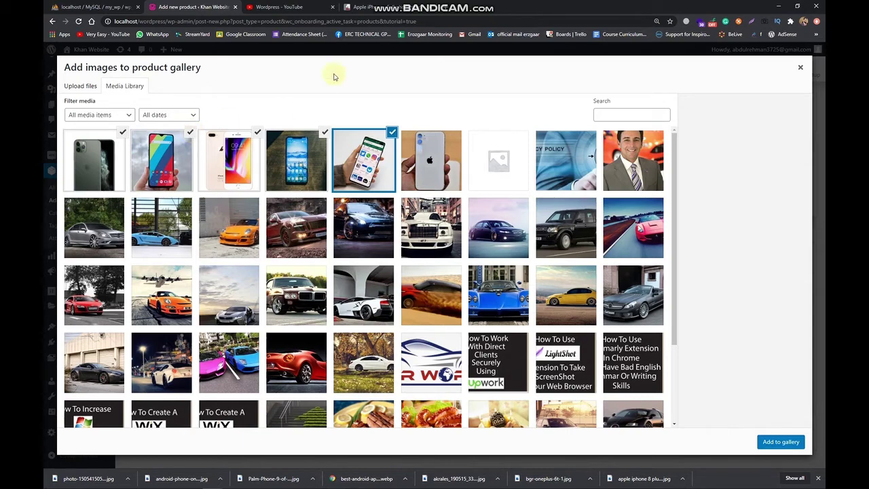
left_click(781, 441)
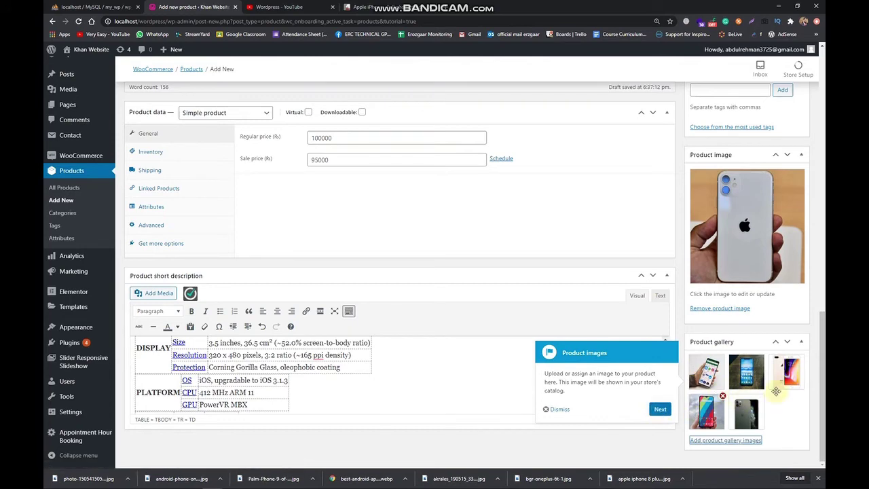
Advance the guide past the product images tip and add the product tag iphone.
left_click(660, 409)
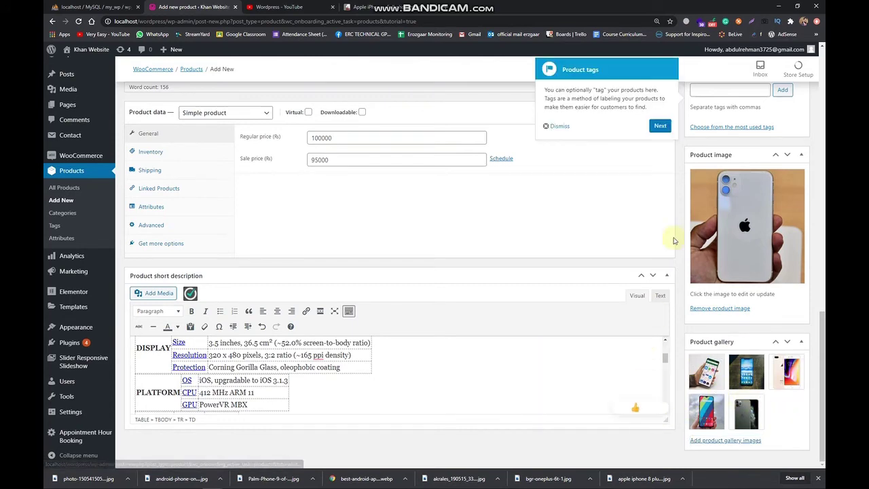
scroll(618, 245, "up", 3)
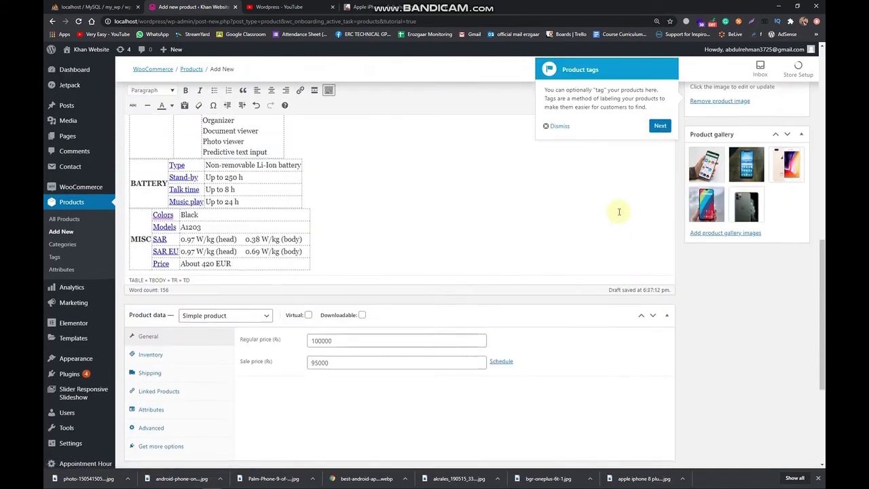
scroll(619, 214, "down", 3)
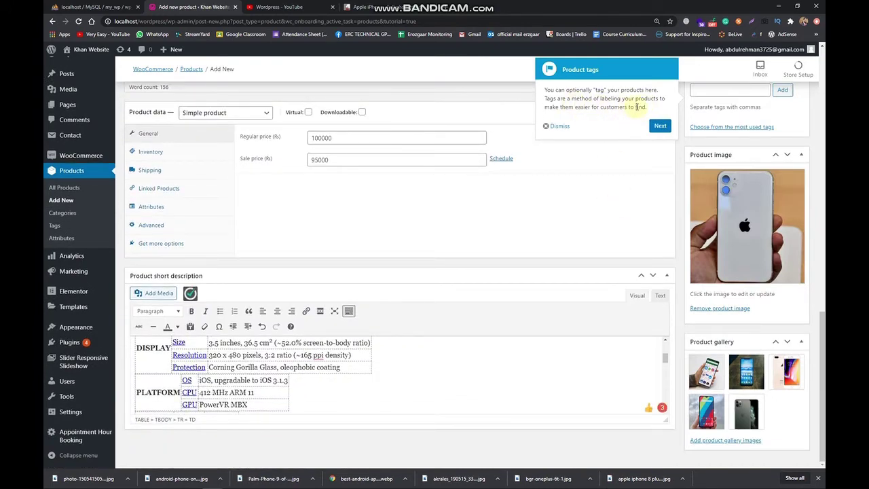
left_click(709, 96)
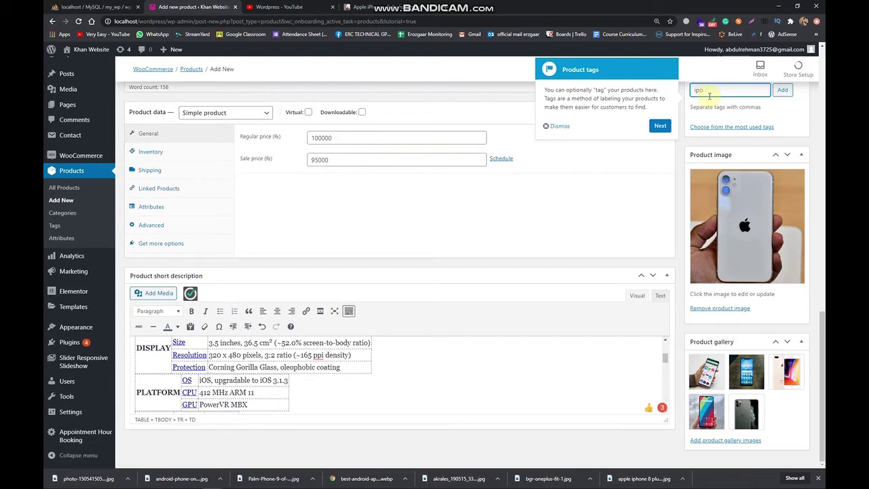
key("Return")
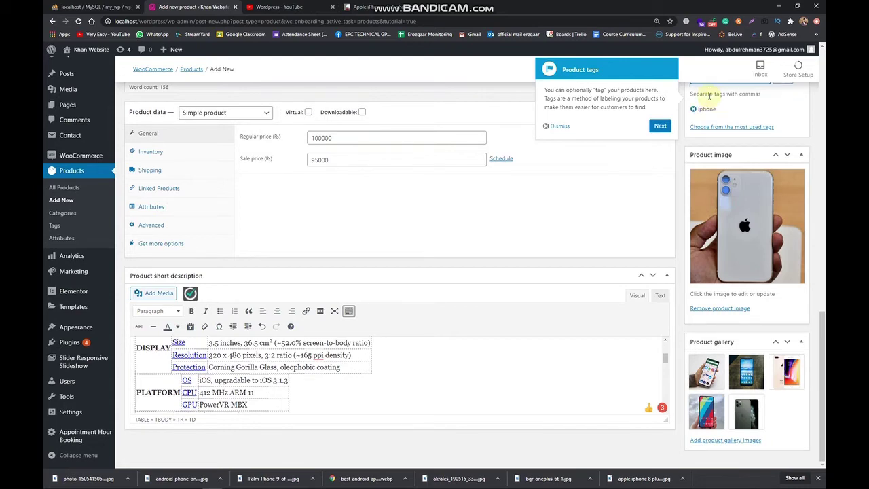
Check the product form around the new tag and advance the guide past the product tags tip.
scroll(726, 136, "up", 6)
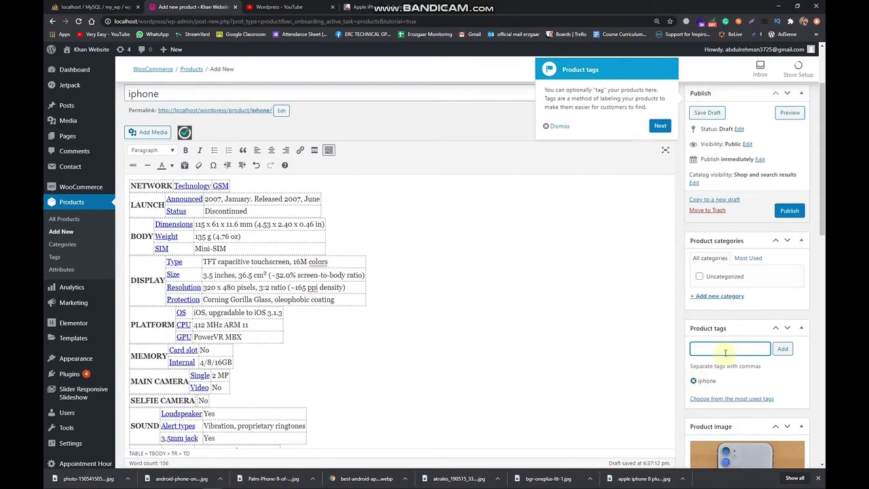
scroll(678, 348, "down", 5)
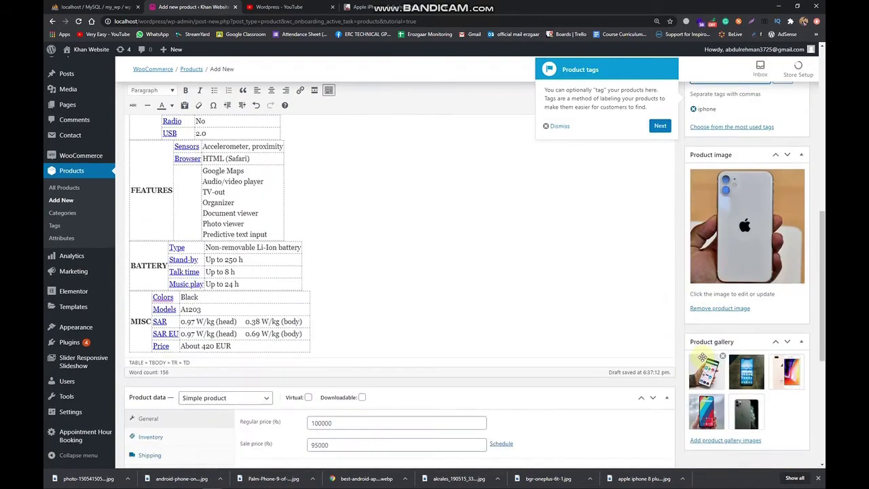
scroll(677, 346, "up", 3)
scroll(672, 326, "up", 4)
scroll(630, 152, "down", 5)
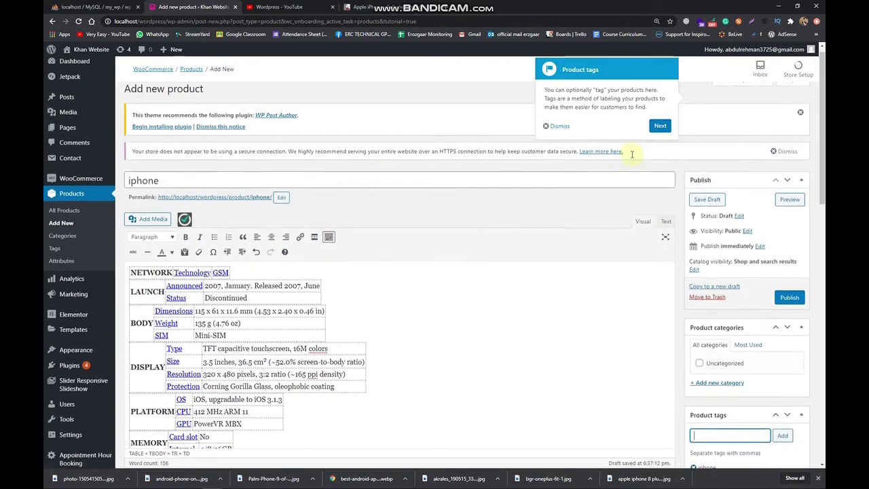
scroll(653, 131, "up", 3)
left_click(656, 128)
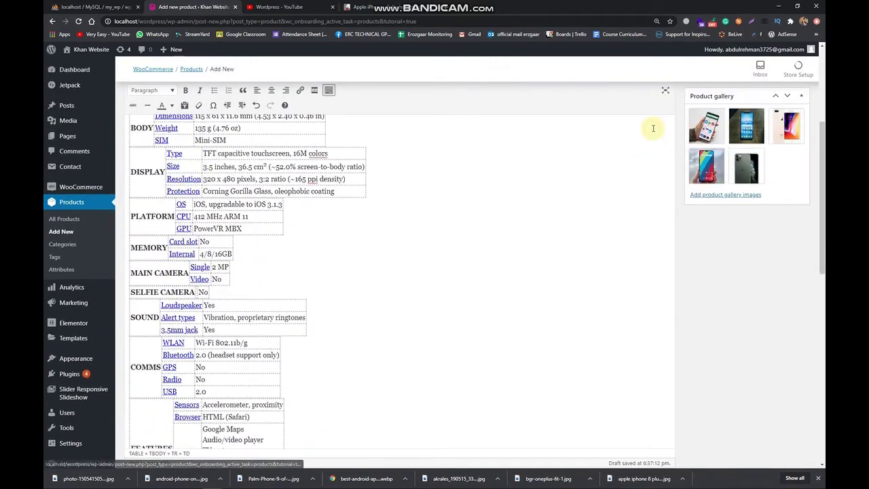
Review the completed product form, from the title and description through the prices, images and publishing options.
scroll(617, 192, "down", 5)
scroll(617, 192, "up", 10)
scroll(619, 194, "down", 10)
scroll(619, 193, "up", 8)
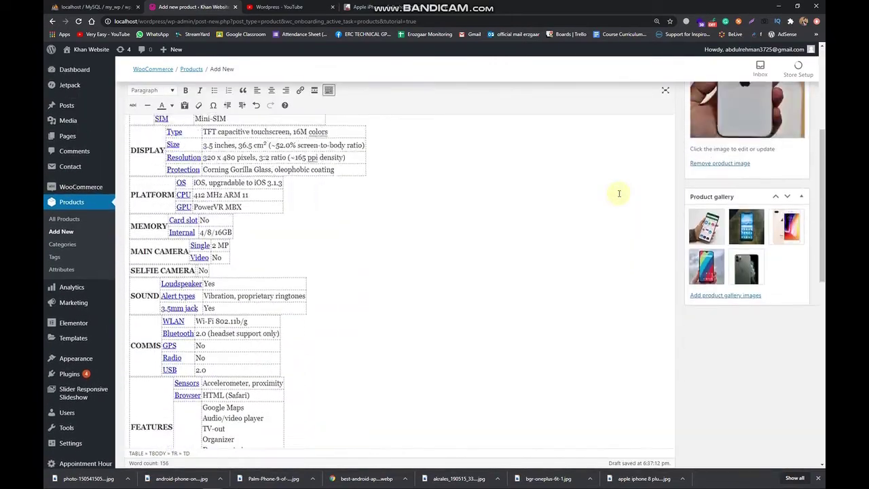
scroll(619, 193, "down", 5)
scroll(619, 194, "down", 6)
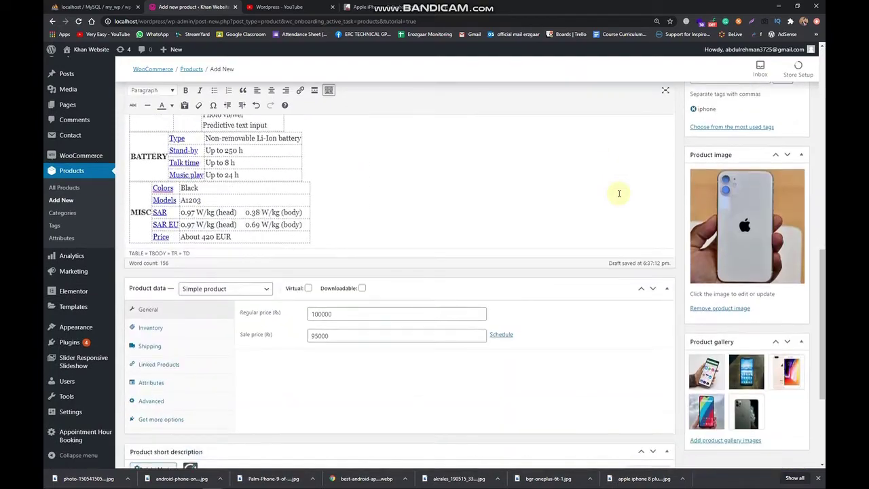
scroll(619, 194, "up", 10)
scroll(619, 193, "up", 4)
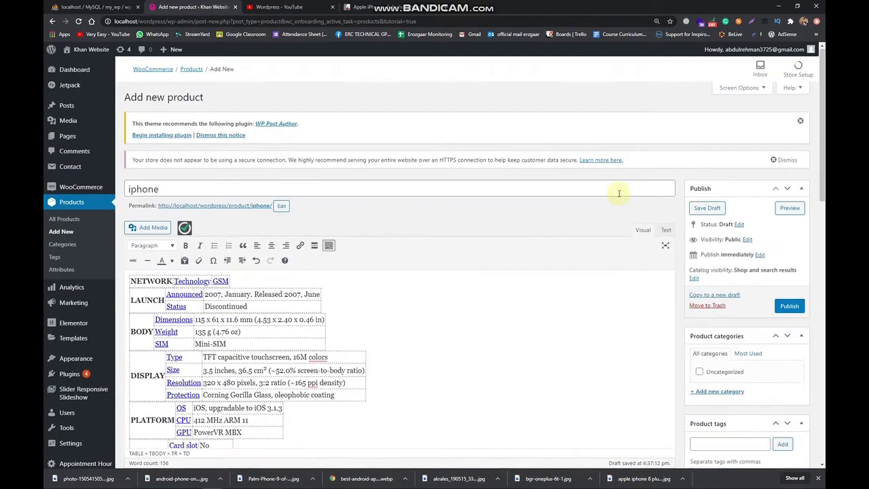
scroll(619, 193, "down", 3)
scroll(552, 213, "up", 2)
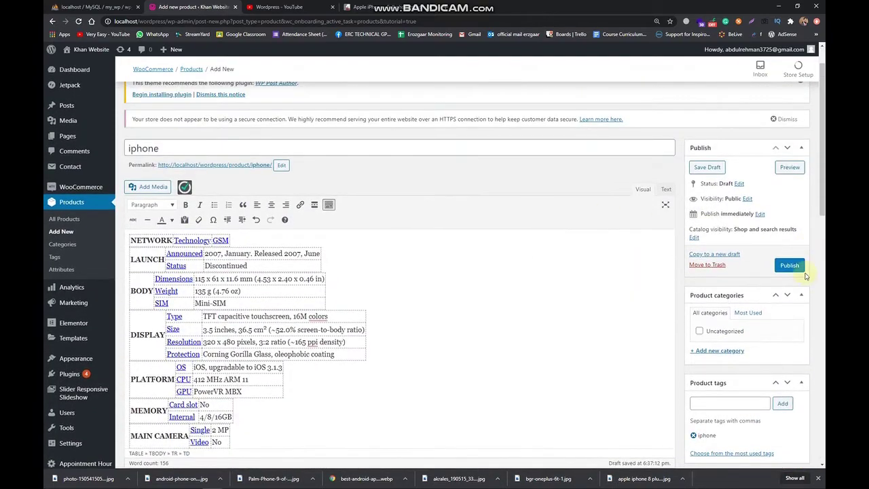
Preview the iphone product page and examine its images, prices, short description and full description.
left_click(789, 167)
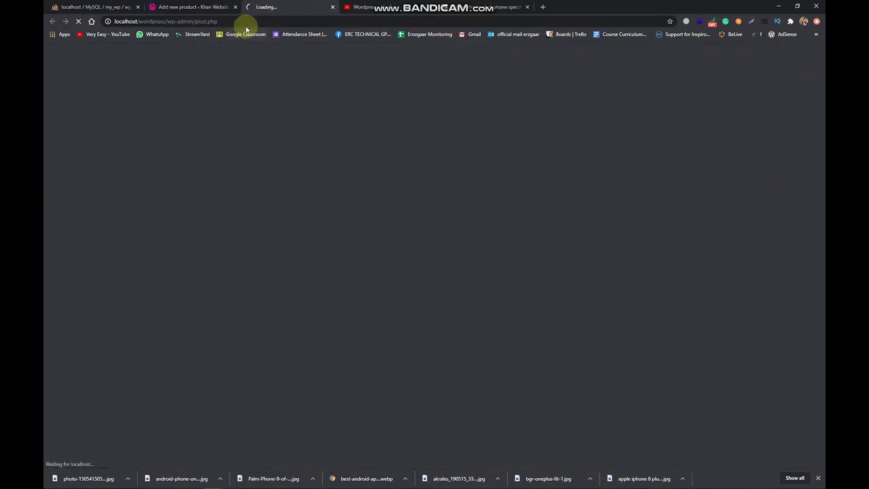
left_click(191, 7)
left_click(274, 7)
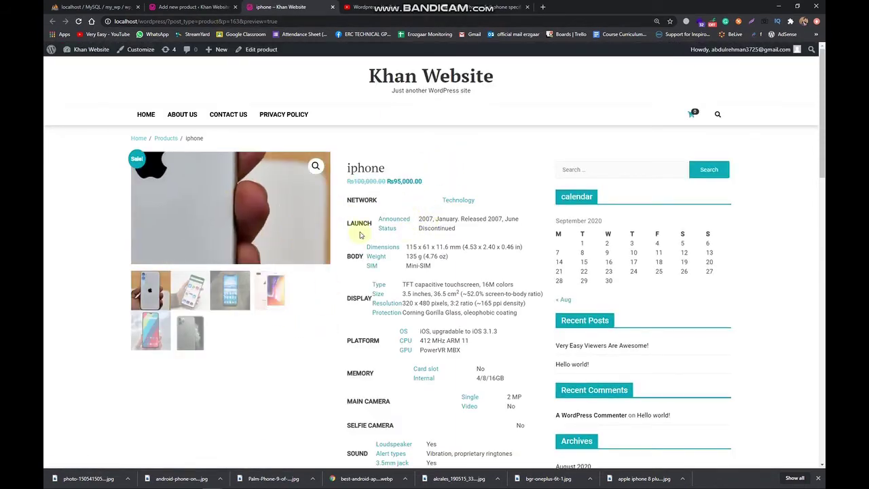
triple_click(347, 199)
left_click_drag(396, 331, 409, 208)
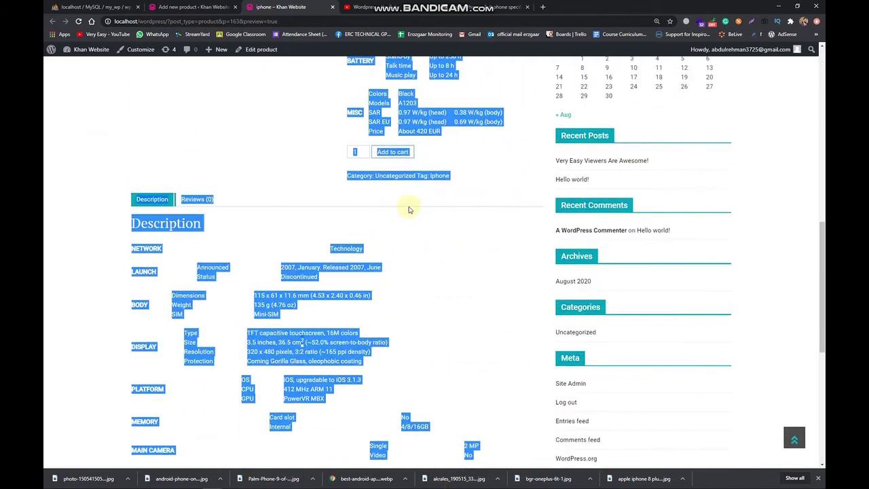
left_click(410, 209)
scroll(435, 258, "up", 4)
scroll(450, 280, "up", 5)
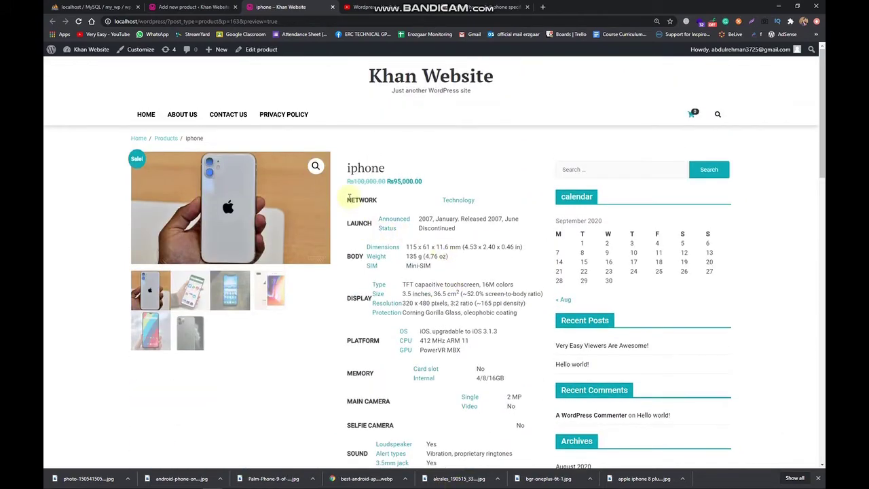
Browse the gallery images on the iphone preview page and examine the full product description.
left_click(182, 307)
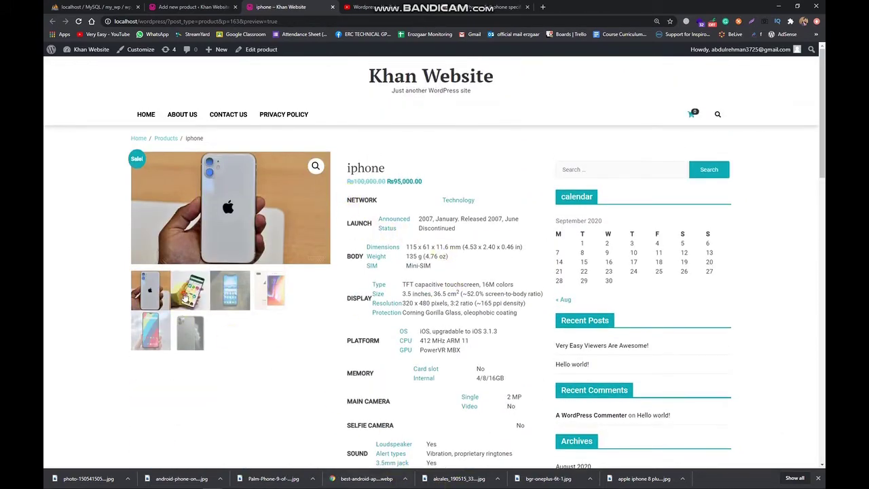
left_click(246, 308)
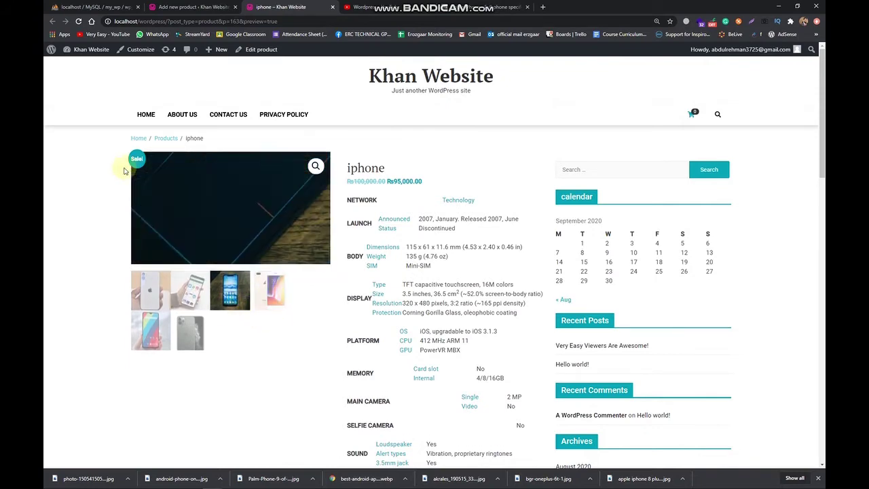
scroll(366, 332, "down", 10)
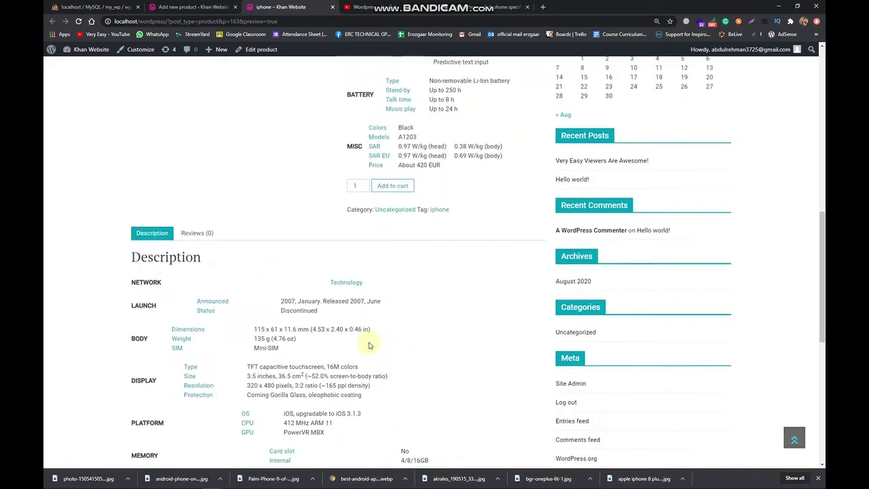
scroll(195, 286, "down", 5)
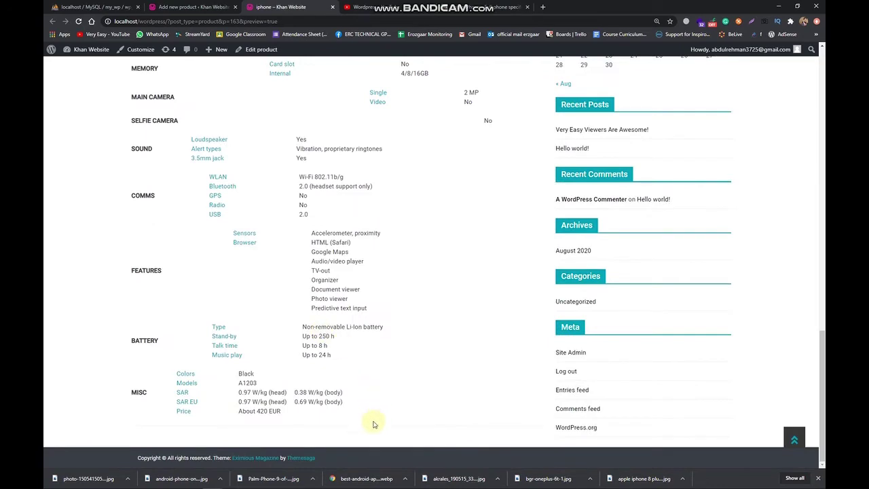
left_click_drag(374, 424, 159, 69)
left_click(199, 254)
scroll(200, 265, "up", 15)
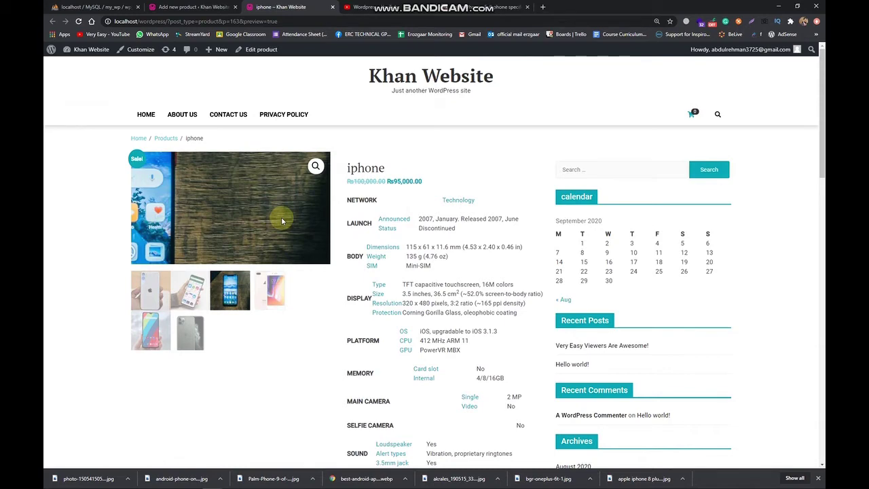
Add one iphone to the cart from the product preview page and open the cart.
mouse_move(693, 124)
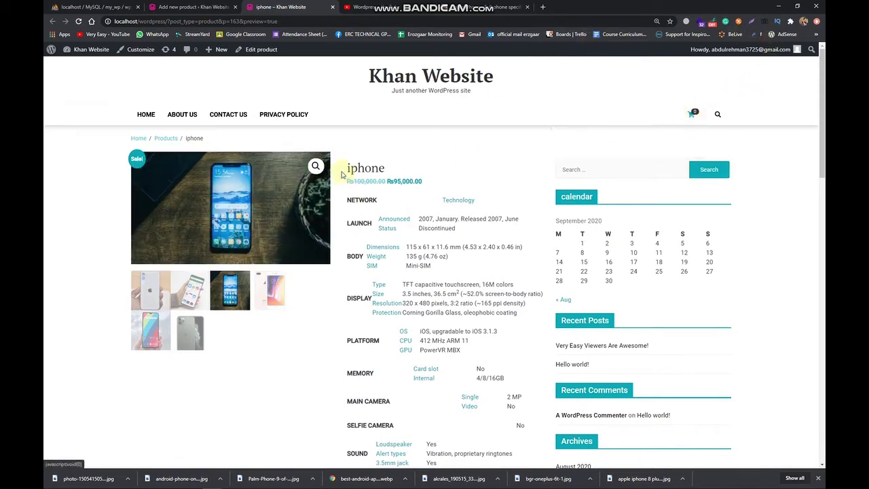
scroll(453, 210, "down", 10)
scroll(451, 208, "down", 6)
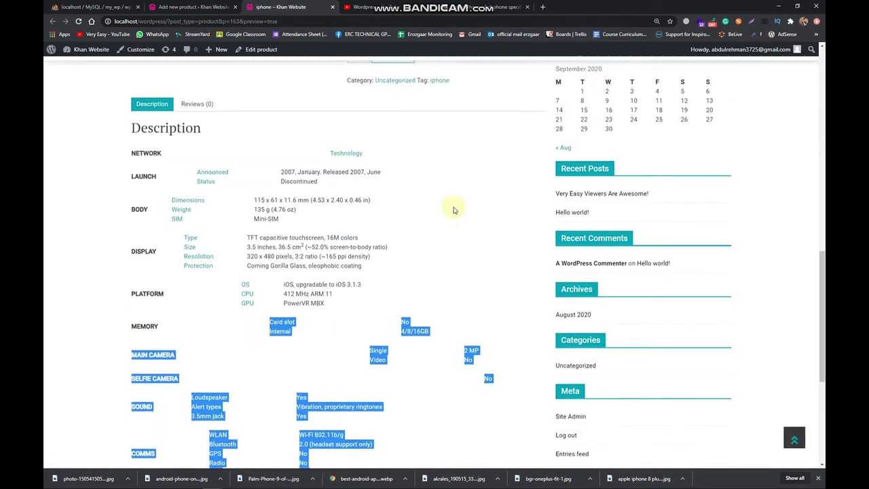
scroll(450, 209, "up", 4)
scroll(450, 210, "up", 4)
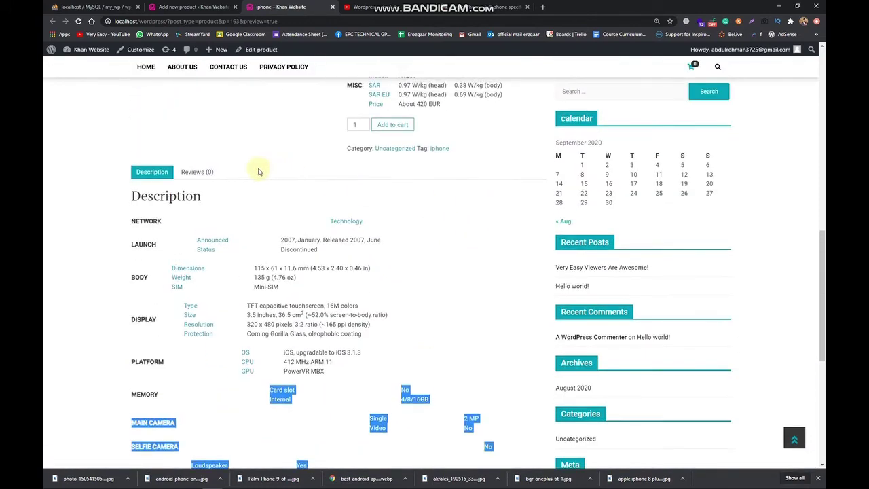
scroll(450, 282, "up", 1)
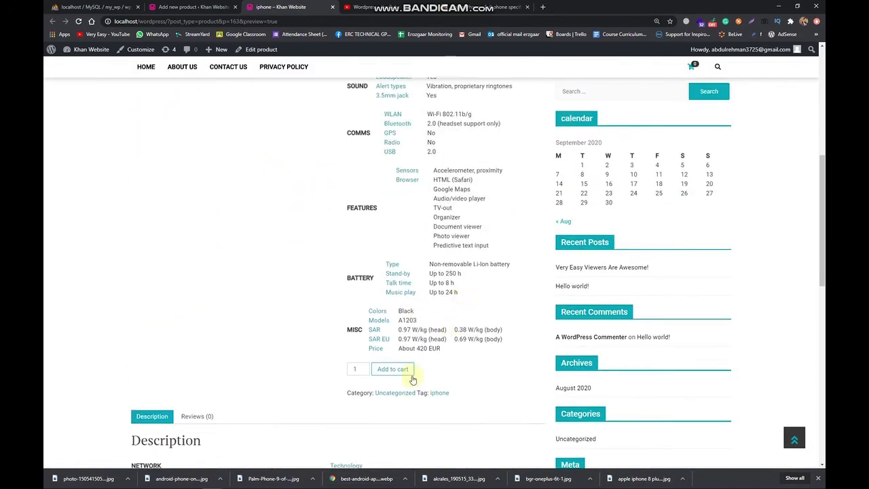
left_click(405, 373)
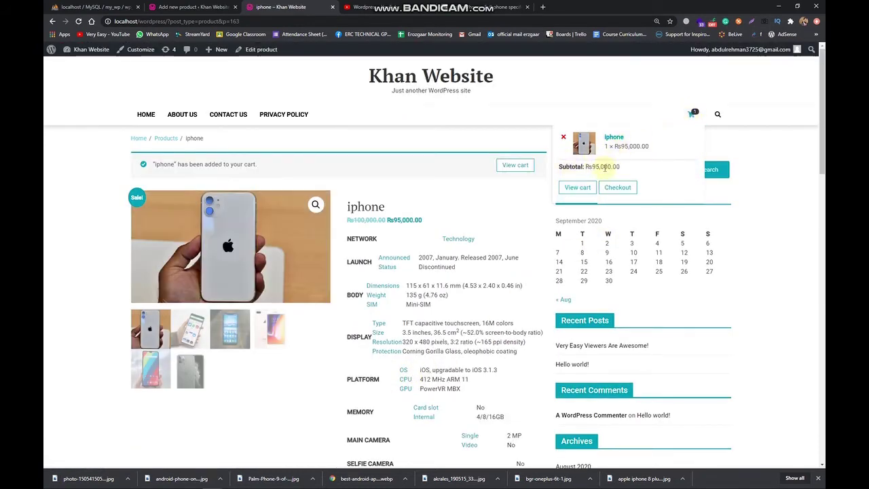
left_click(576, 188)
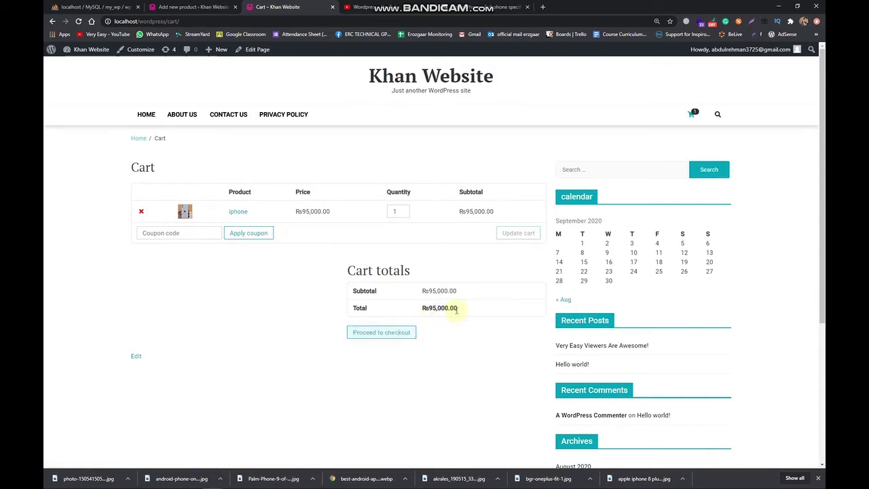
Check the cart totals for the iphone and proceed to checkout.
left_click_drag(471, 307, 349, 285)
left_click(343, 275)
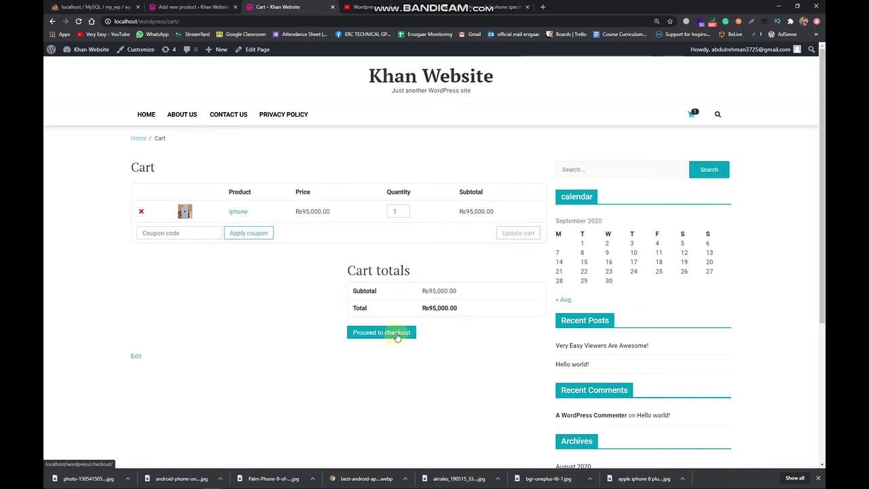
left_click(401, 337)
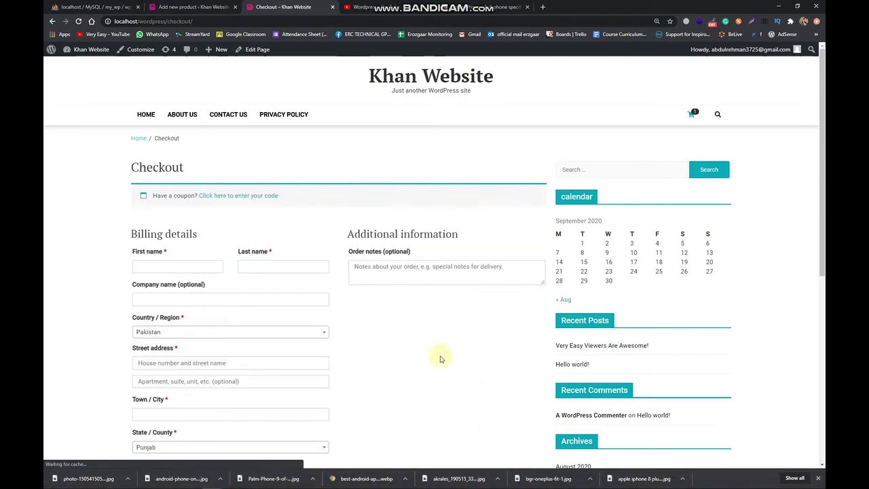
Examine the checkout page, from the billing details and order summary to the payment method notice and privacy text.
scroll(163, 271, "down", 2)
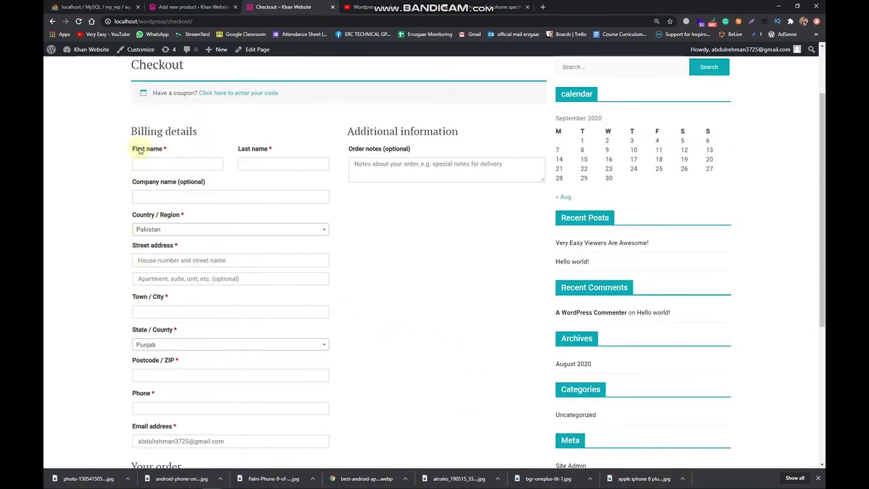
scroll(139, 150, "down", 4)
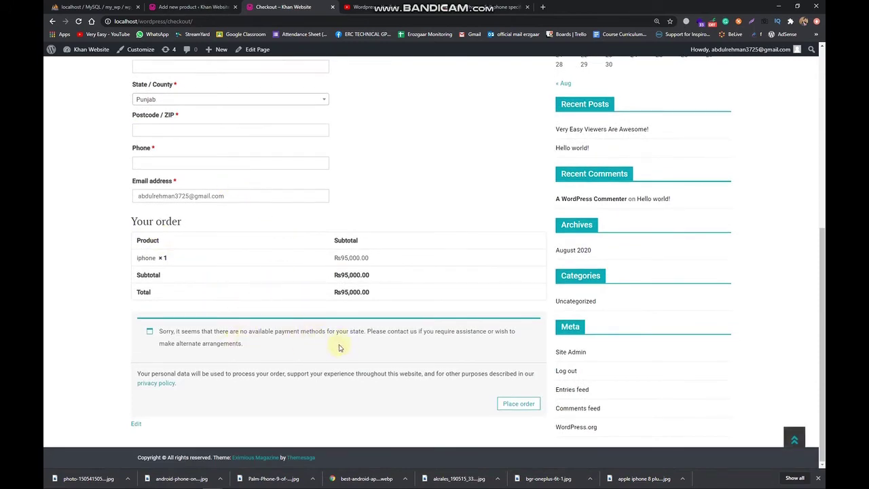
scroll(362, 365, "up", 5)
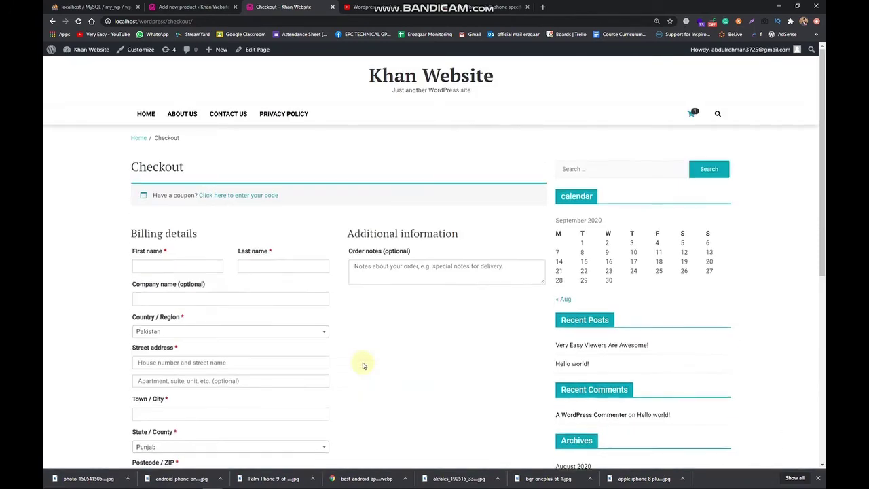
scroll(301, 297, "down", 5)
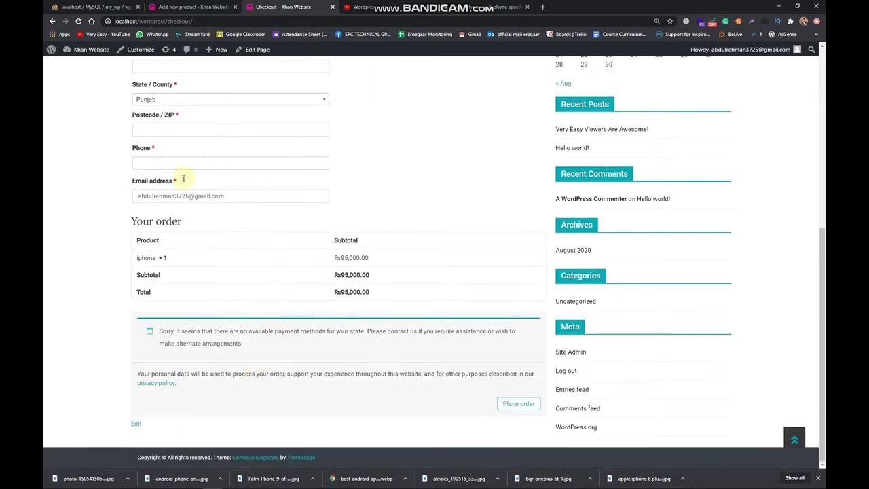
scroll(278, 274, "up", 3)
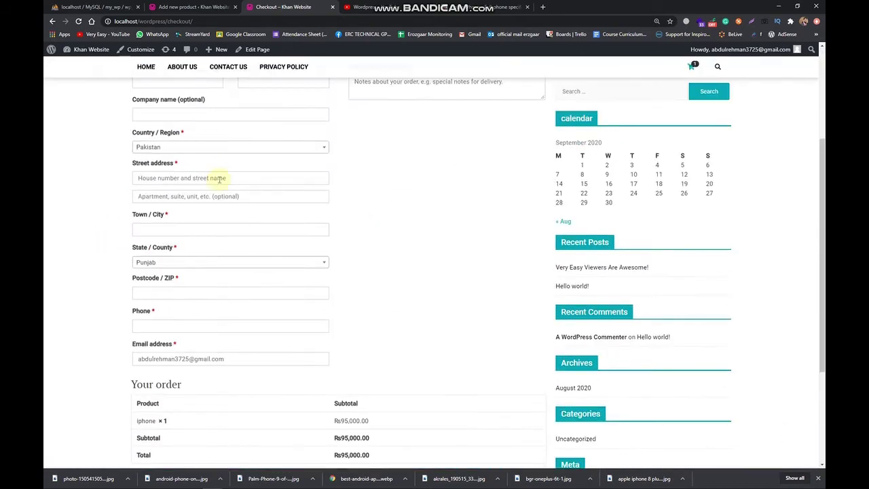
scroll(225, 245, "up", 2)
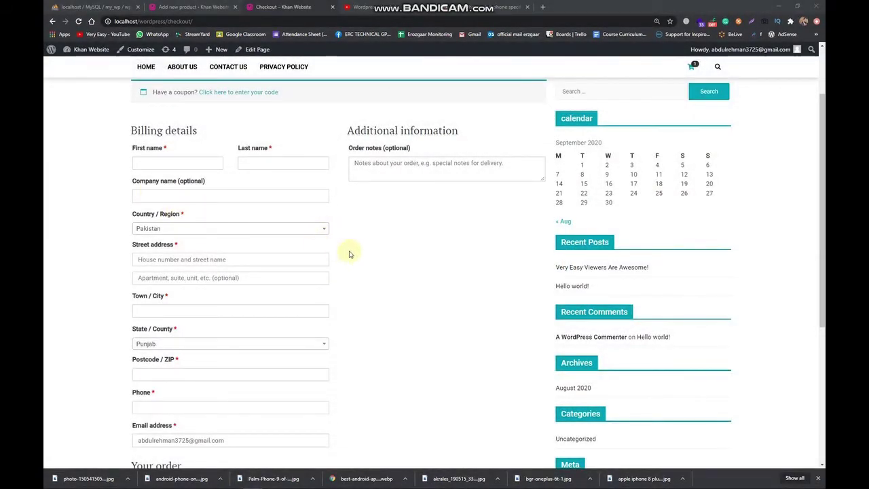
scroll(417, 291, "up", 2)
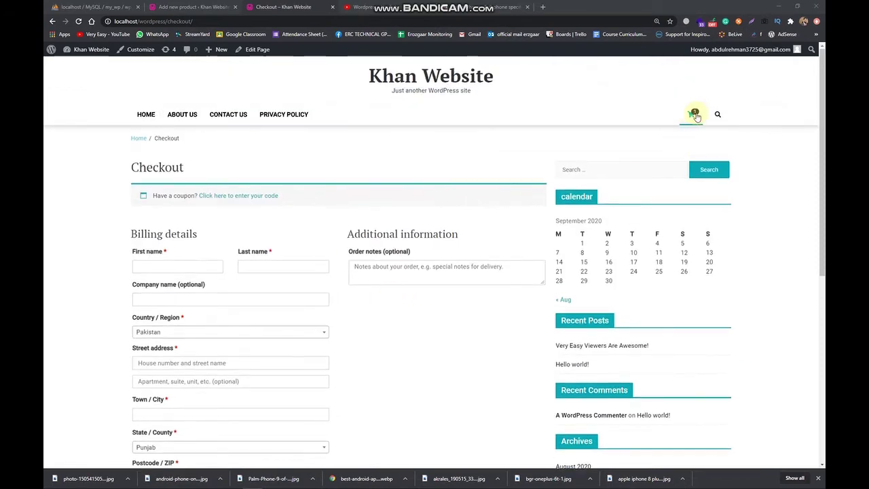
scroll(233, 269, "down", 2)
scroll(230, 339, "up", 1)
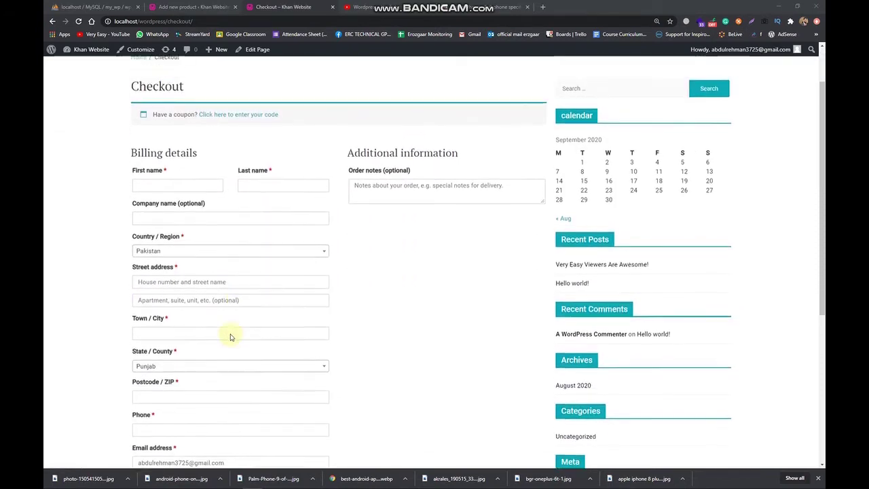
scroll(229, 335, "down", 4)
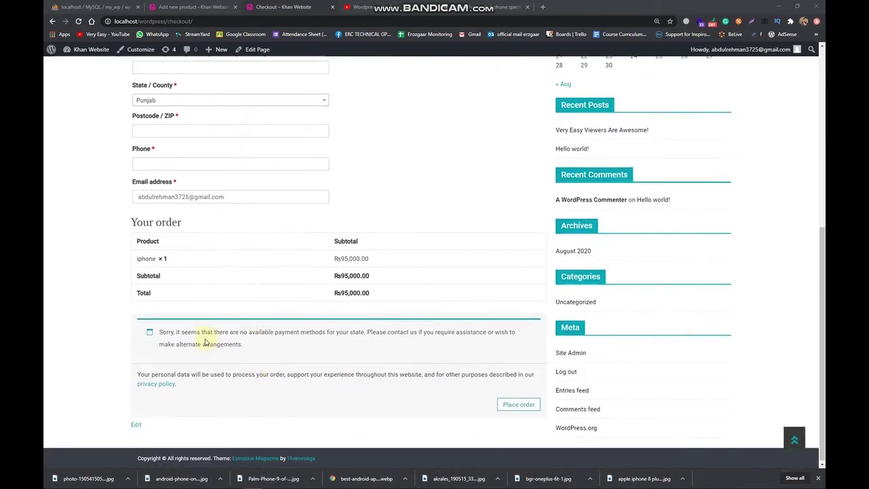
left_click_drag(270, 332, 381, 348)
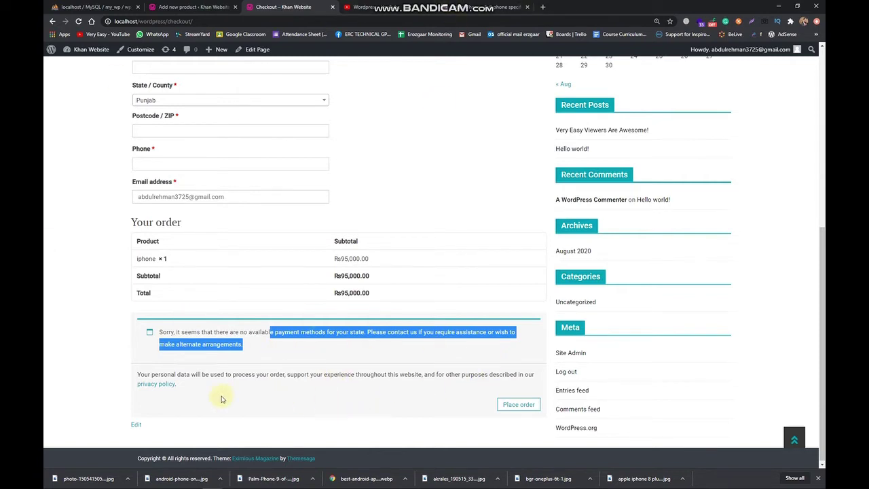
left_click(139, 373)
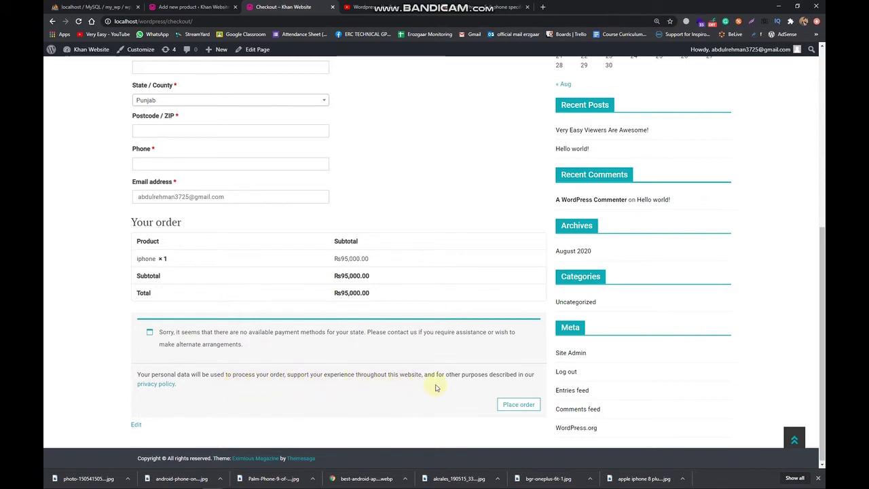
Try to place the order with the billing details left empty and check the form's required fields and payment section.
left_click(519, 405)
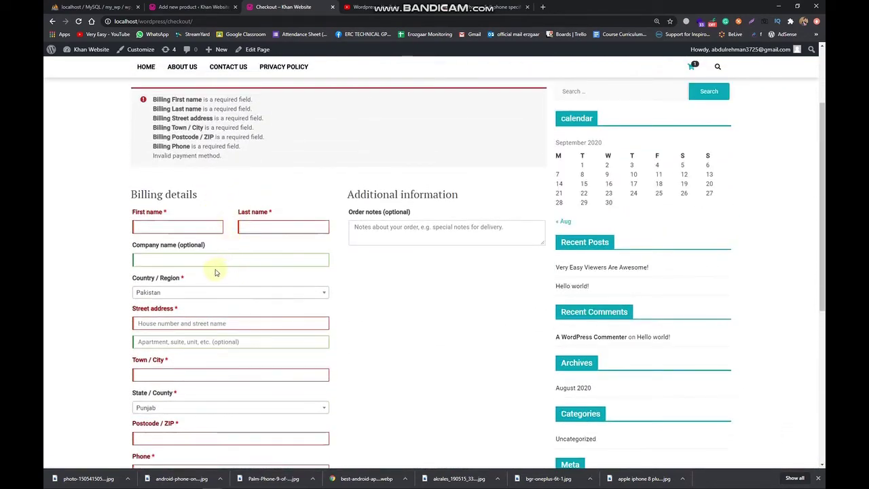
scroll(215, 271, "down", 2)
scroll(197, 251, "up", 3)
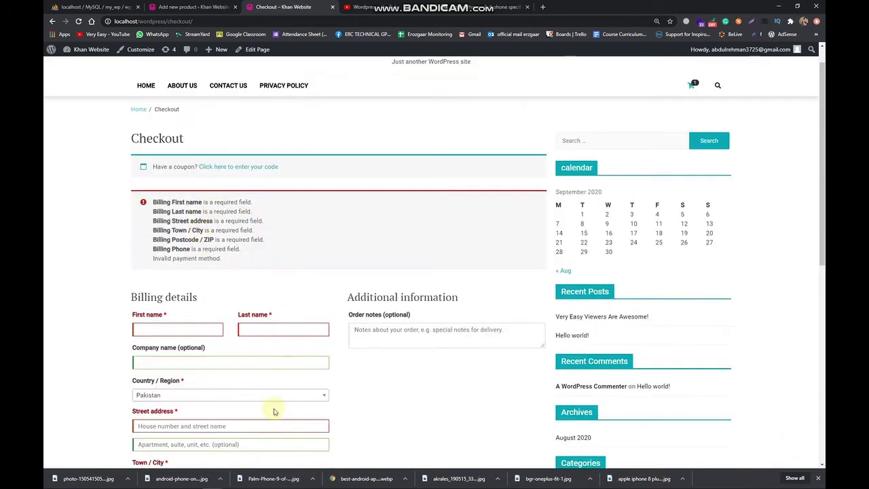
scroll(401, 239, "down", 2)
scroll(399, 296, "down", 2)
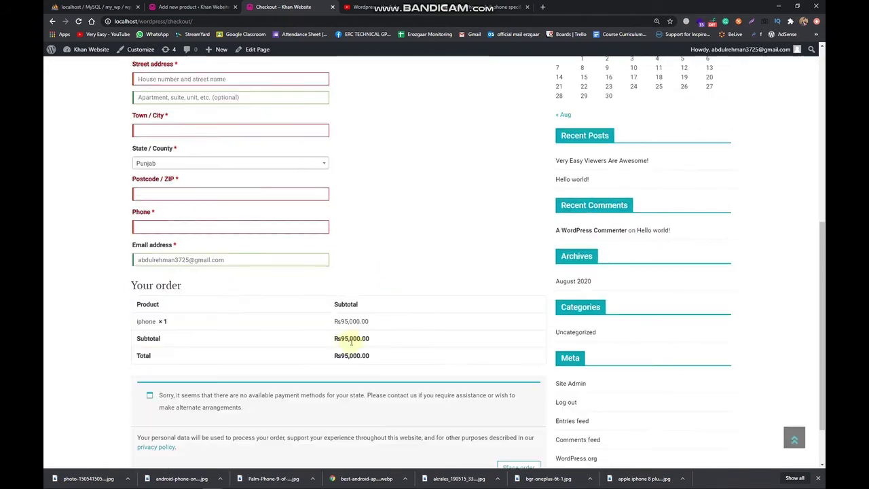
scroll(346, 237, "down", 1)
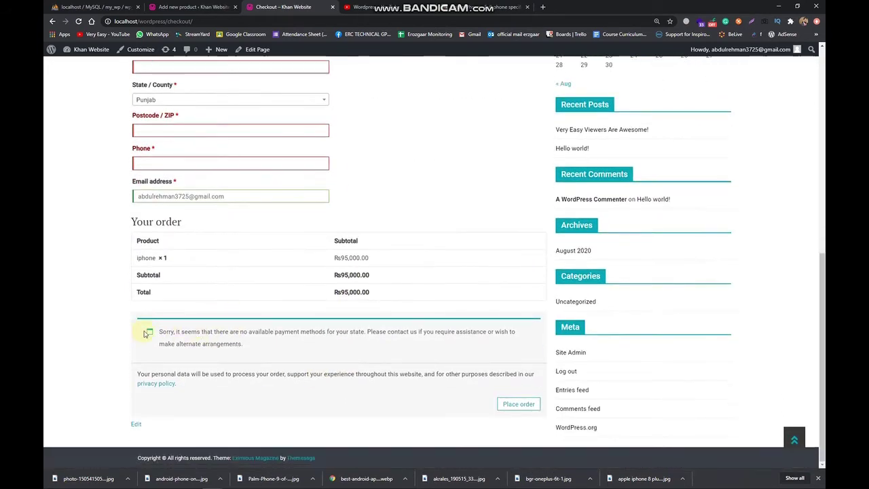
left_click_drag(146, 329, 341, 375)
Close the checkout page and publish the iphone product from its editing page.
left_click(195, 7)
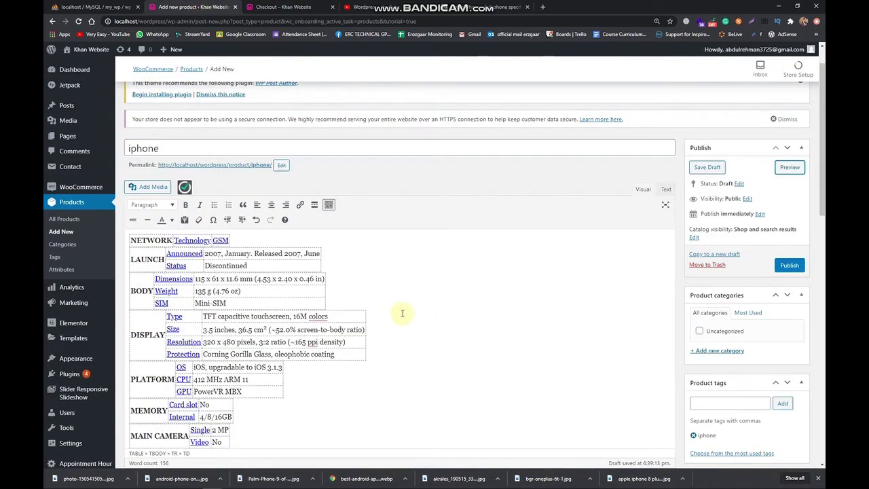
scroll(401, 312, "down", 2)
scroll(469, 319, "up", 3)
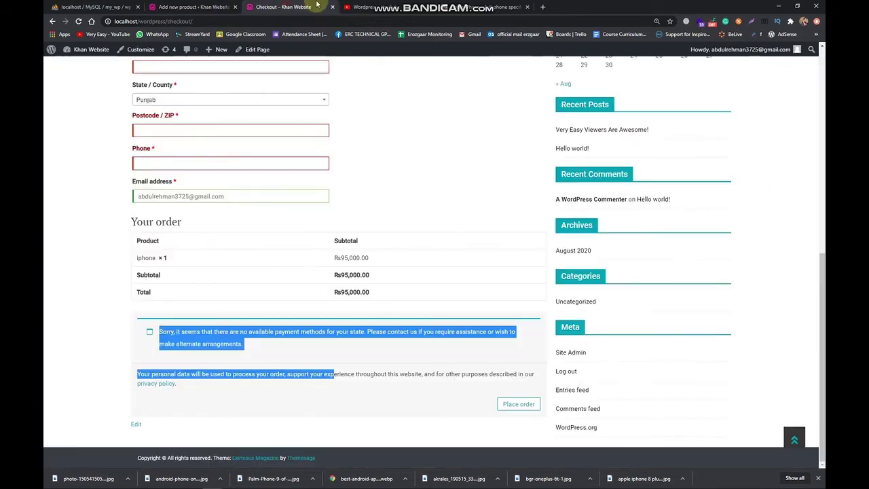
left_click(280, 7)
left_click(333, 6)
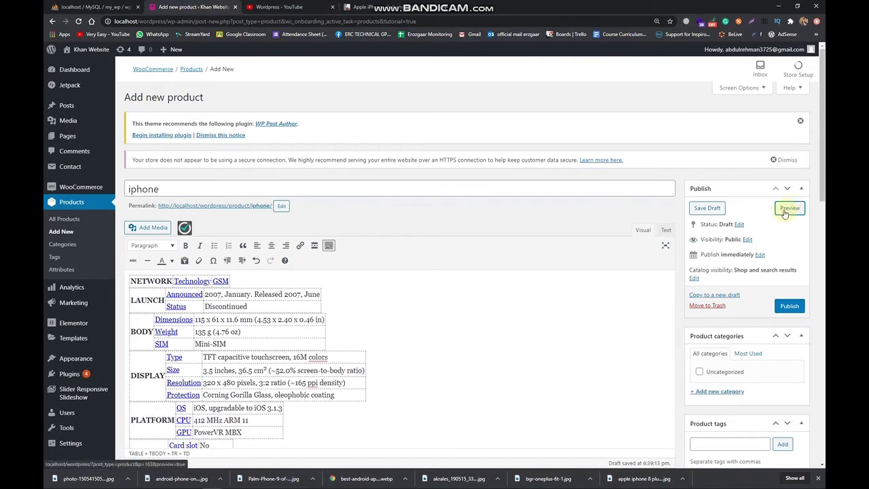
left_click(789, 305)
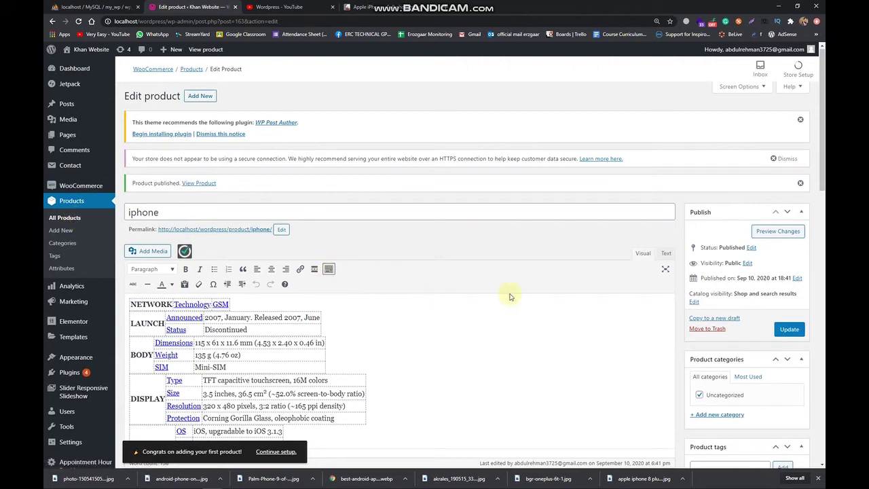
Open the list of all products and bring up the tool for exporting products to a CSV file.
left_click(68, 220)
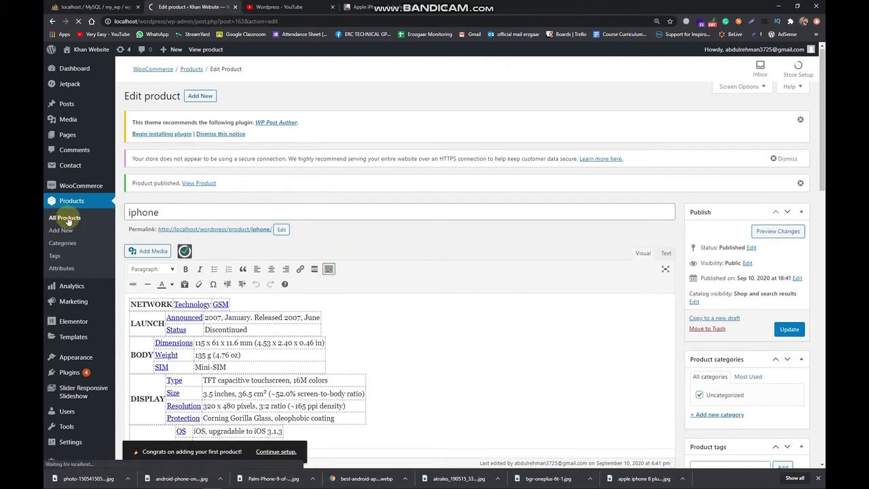
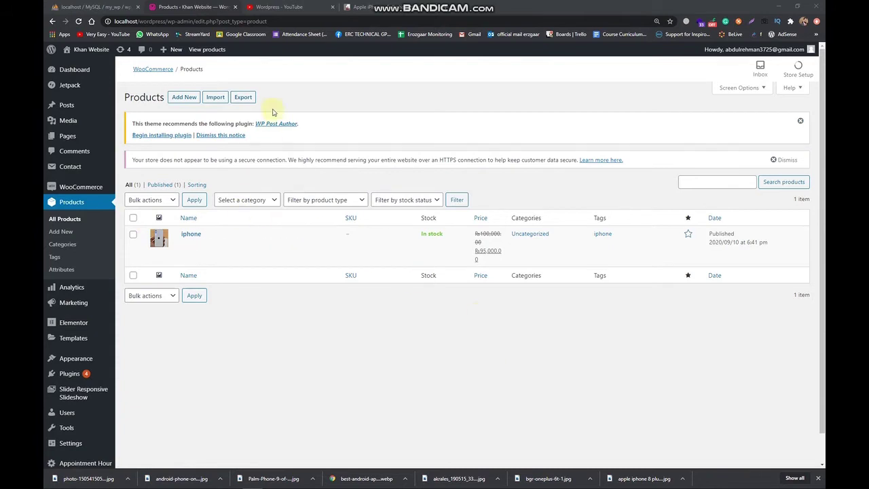
left_click(251, 100)
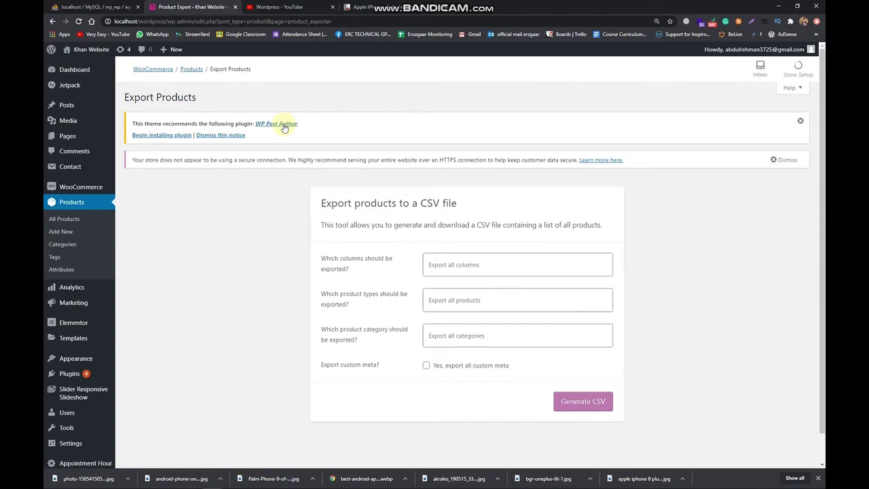
Set the product export to the ID column and the Grouped product type, with all custom meta included.
left_click(472, 266)
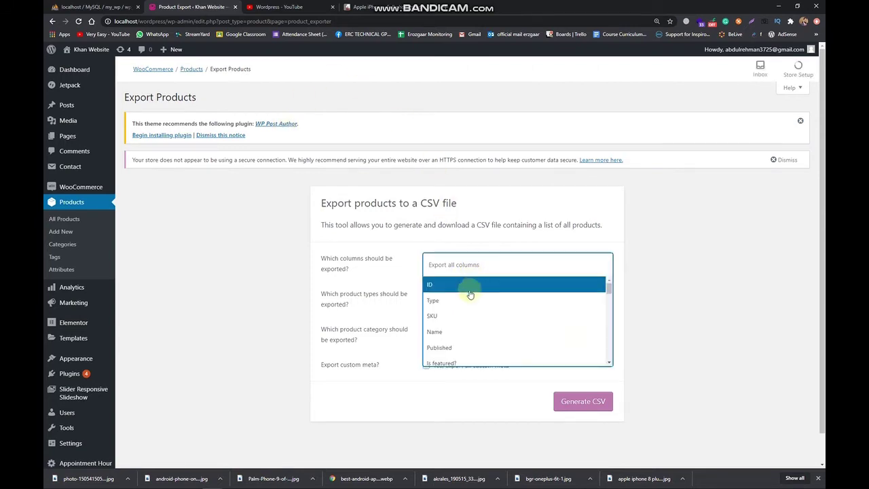
scroll(468, 295, "down", 10)
scroll(467, 296, "up", 10)
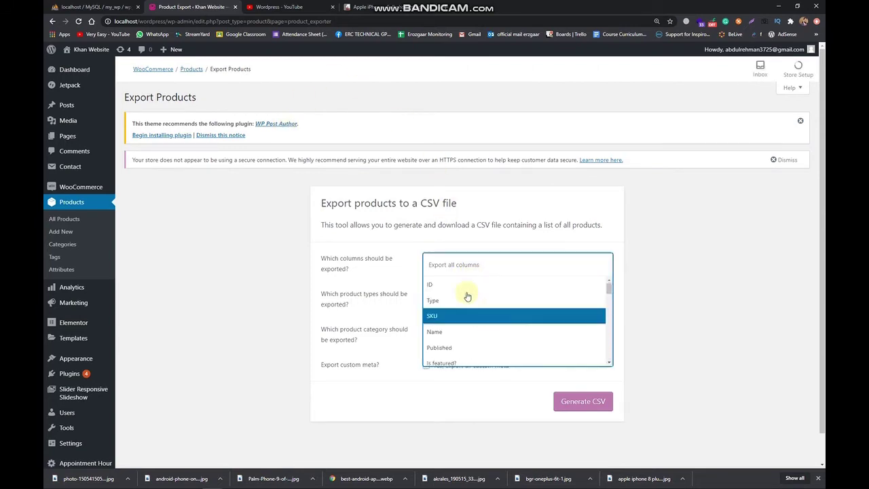
left_click(461, 284)
left_click(469, 300)
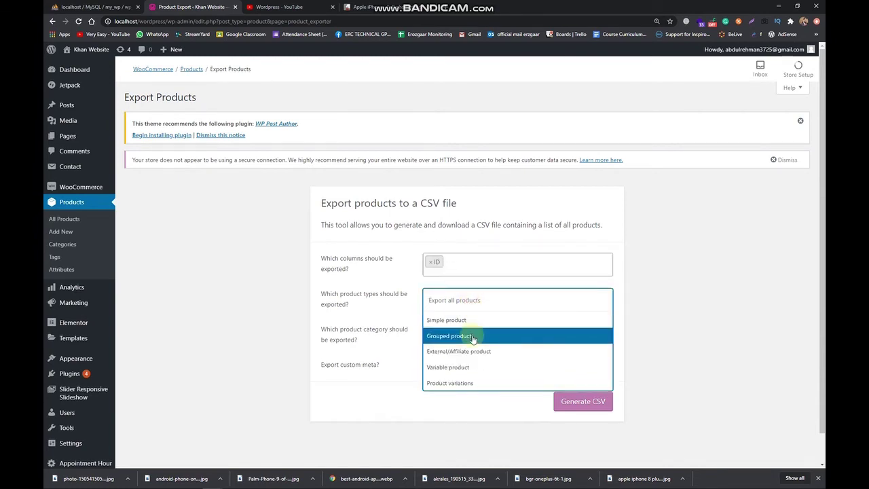
left_click(472, 337)
left_click(475, 331)
left_click(520, 342)
left_click(475, 368)
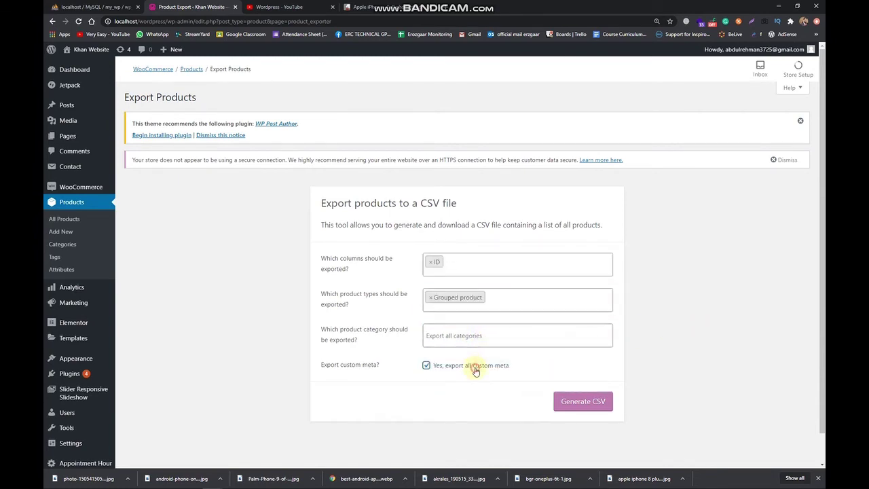
Add the Type, SKU, Name and Published columns to the product export.
left_click(467, 269)
left_click(475, 297)
left_click(483, 272)
left_click(495, 309)
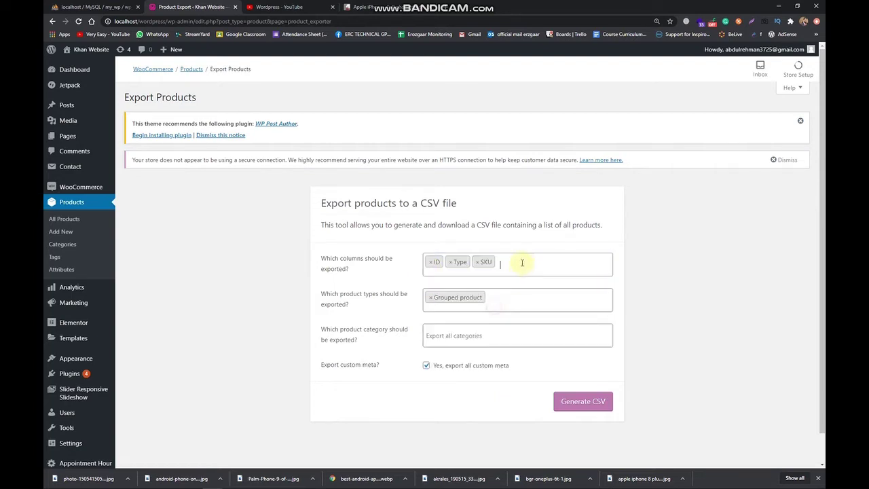
left_click(522, 263)
left_click(508, 329)
left_click(547, 261)
left_click(520, 344)
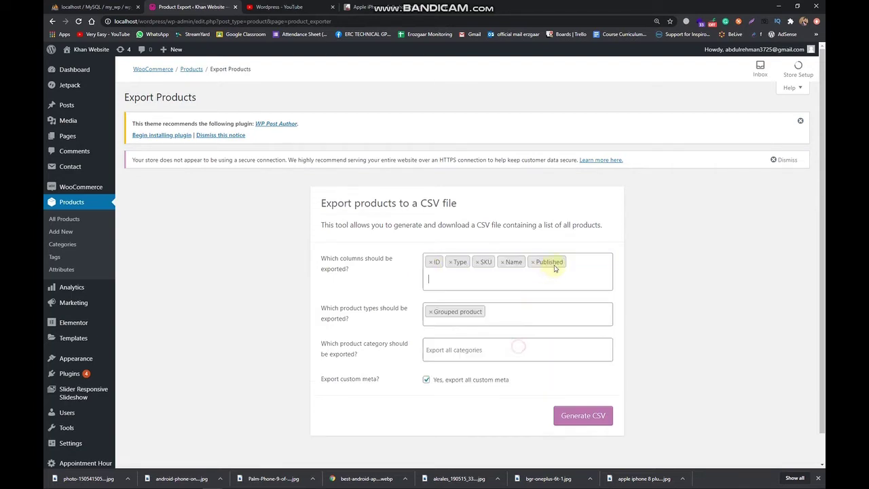
Look through the other columns available for export and return to the product list without generating the CSV.
left_click(490, 279)
scroll(491, 351, "down", 1)
scroll(466, 339, "up", 1)
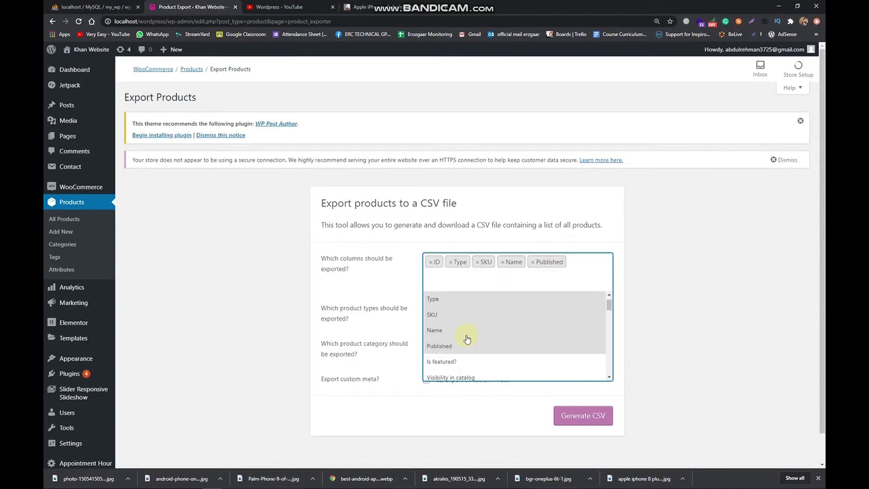
scroll(467, 339, "down", 3)
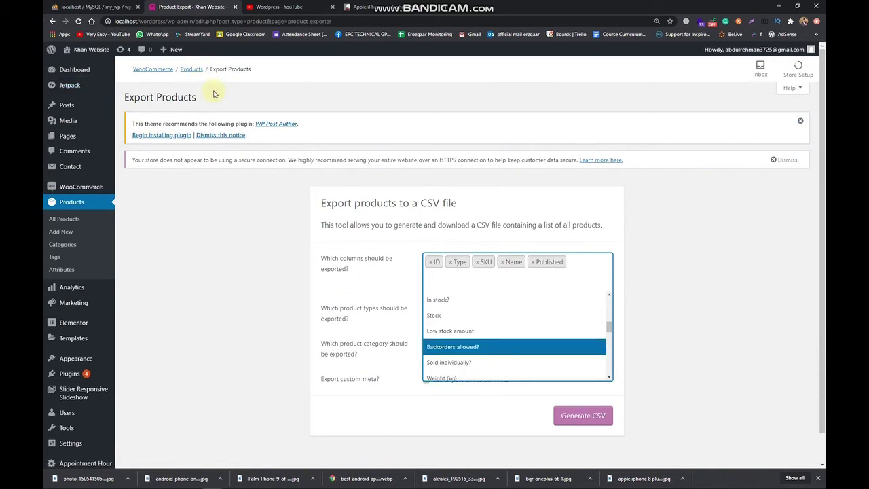
left_click(52, 21)
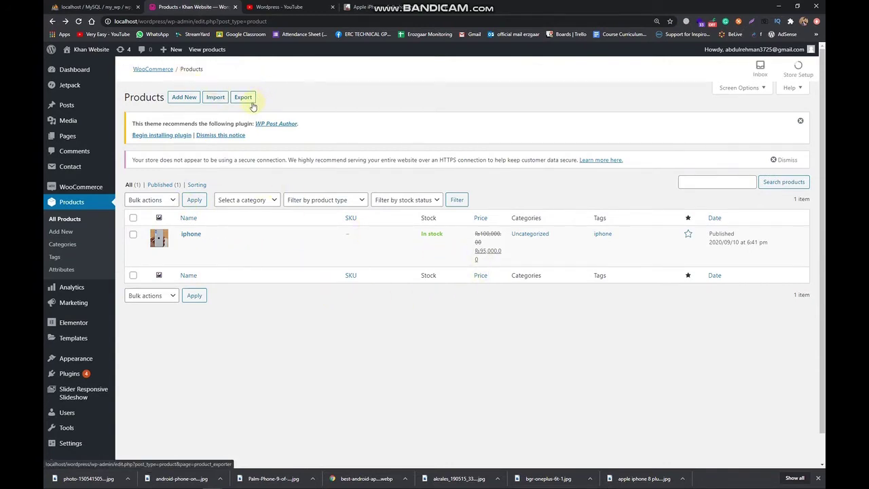
Open the payment setup task from the WooCommerce home page and enable Cash on delivery.
left_click(94, 191)
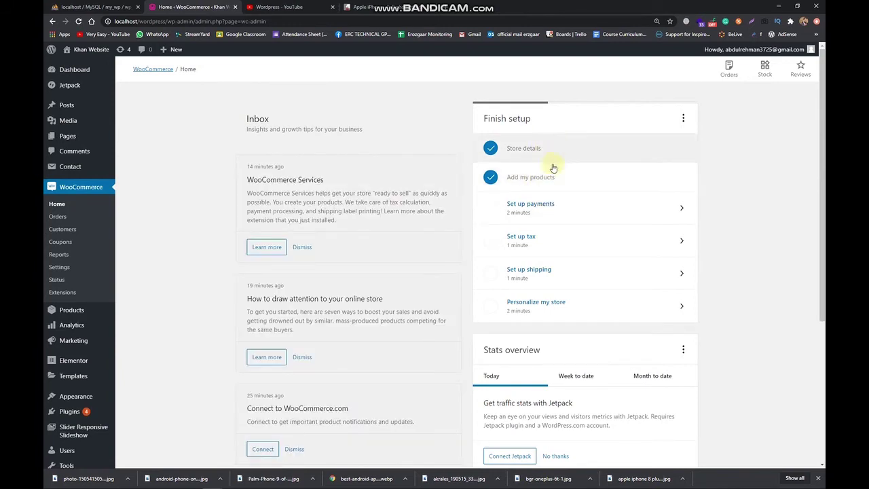
left_click(558, 211)
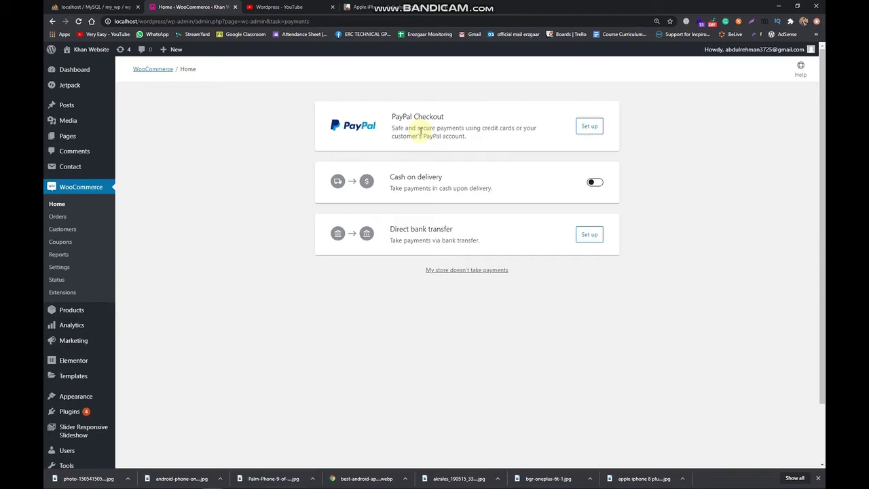
left_click(597, 183)
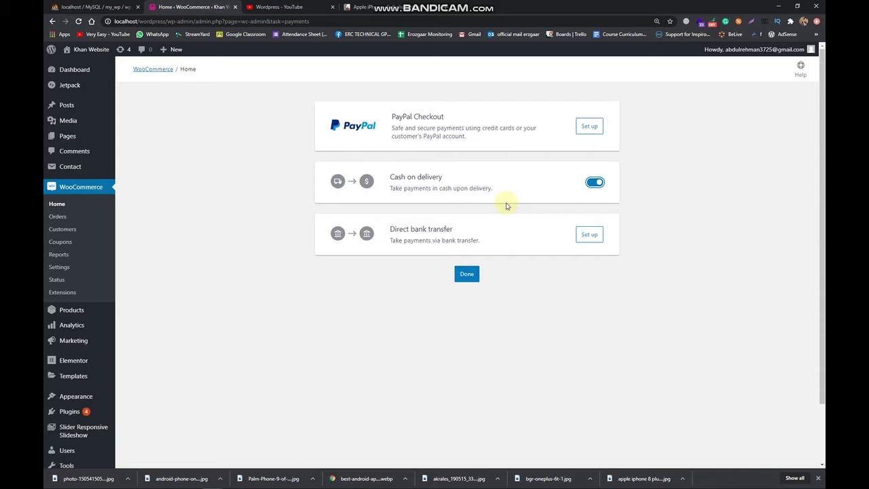
Examine the bank details form for Direct bank transfer, leave its fields empty, and return to the payment methods.
left_click_drag(391, 229, 481, 240)
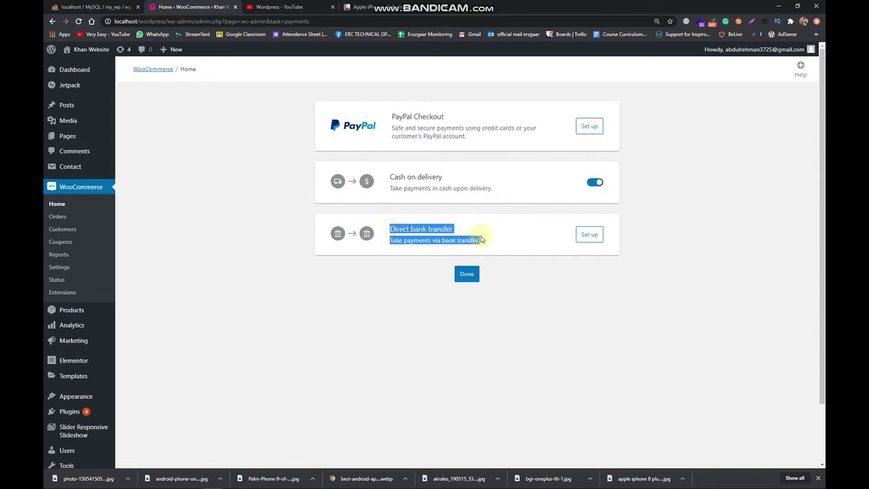
left_click(483, 239)
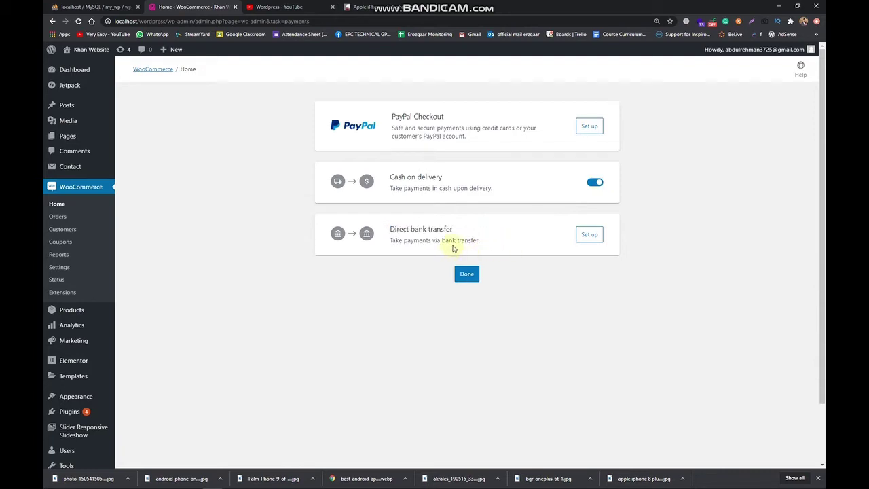
left_click(586, 235)
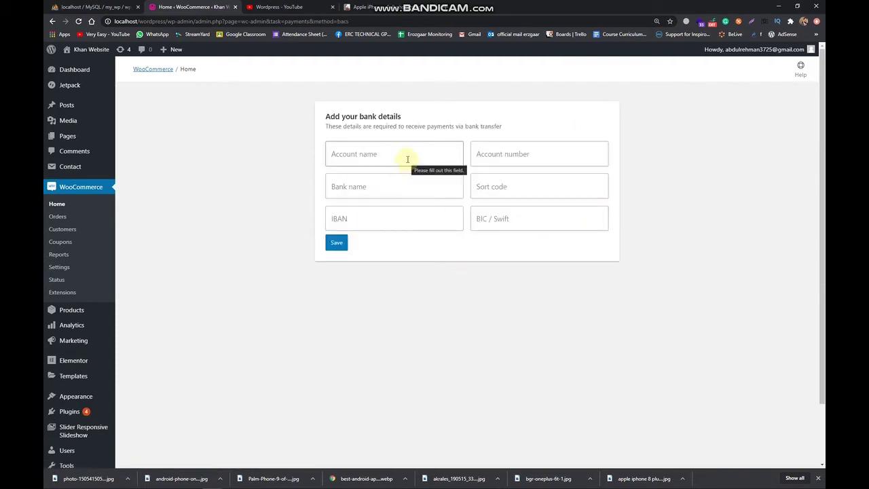
left_click(401, 180)
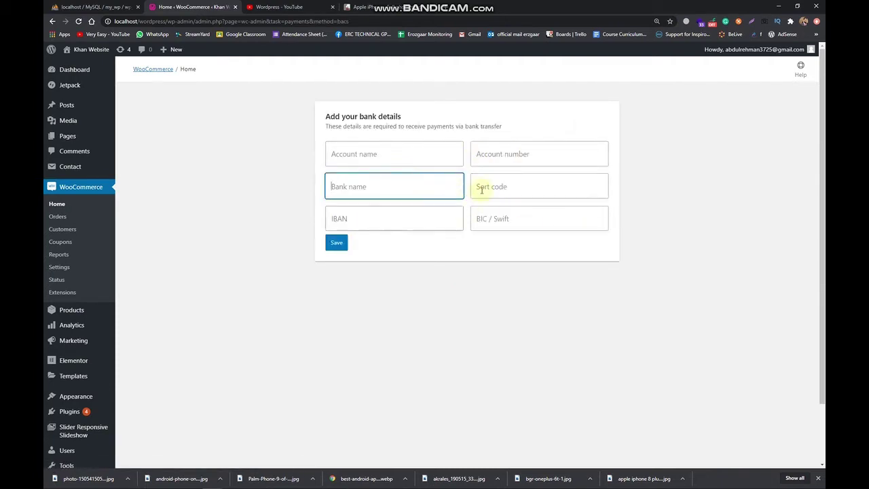
left_click(551, 168)
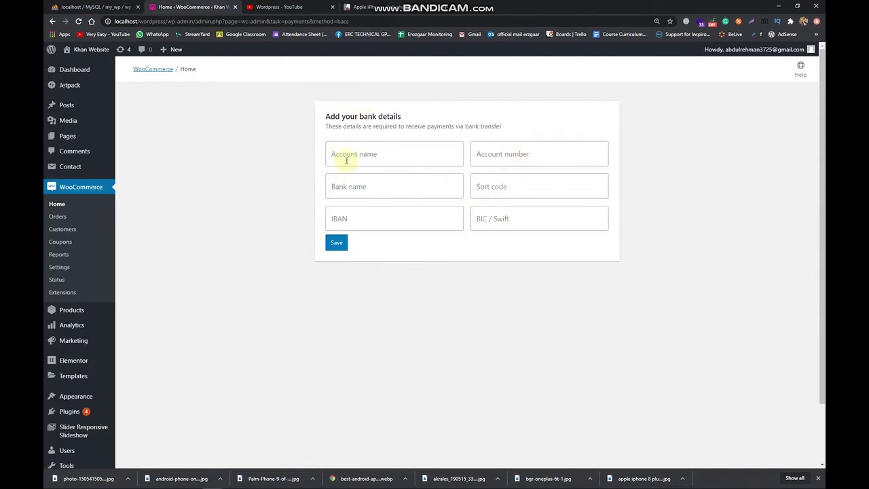
left_click(355, 185)
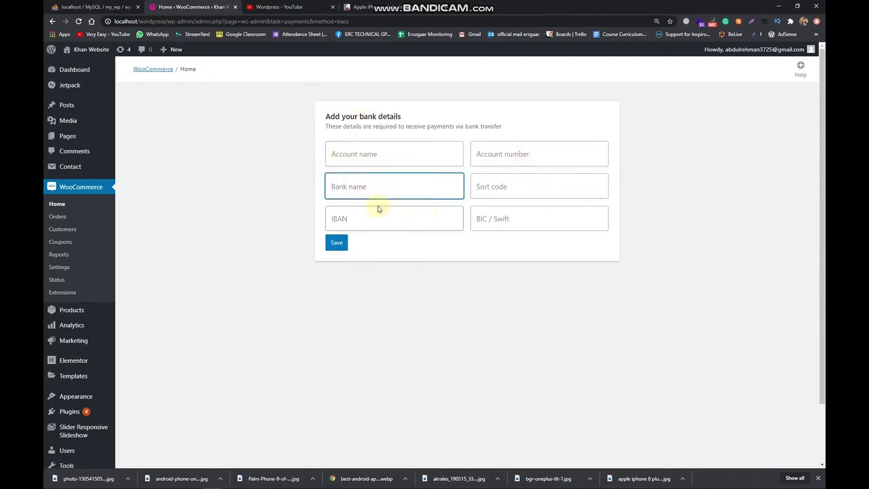
left_click(380, 209)
left_click(513, 217)
left_click(552, 190)
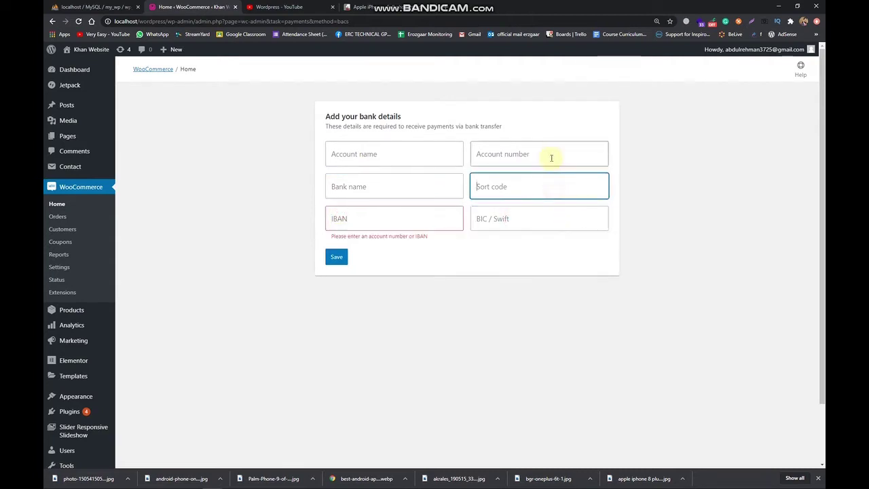
left_click(551, 157)
left_click(388, 151)
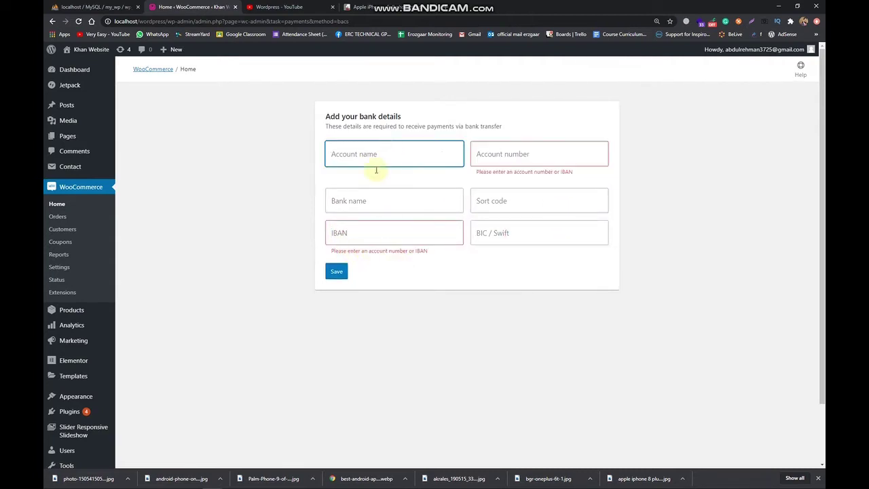
left_click(52, 21)
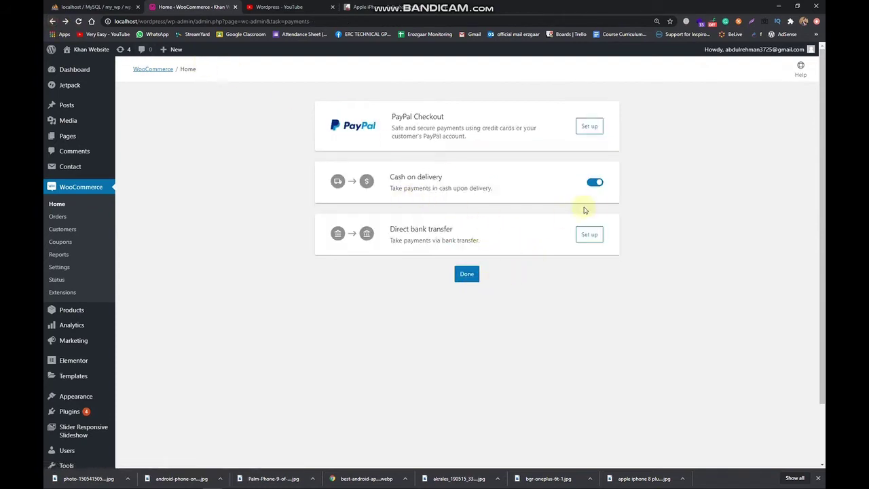
Review the PayPal Checkout setup stages, return to the payment methods, and finish the payment setup task.
left_click(591, 129)
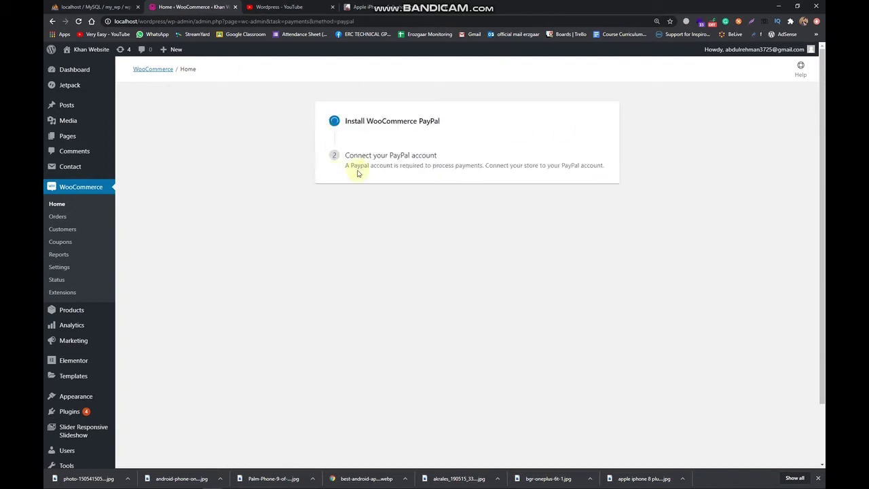
triple_click(384, 120)
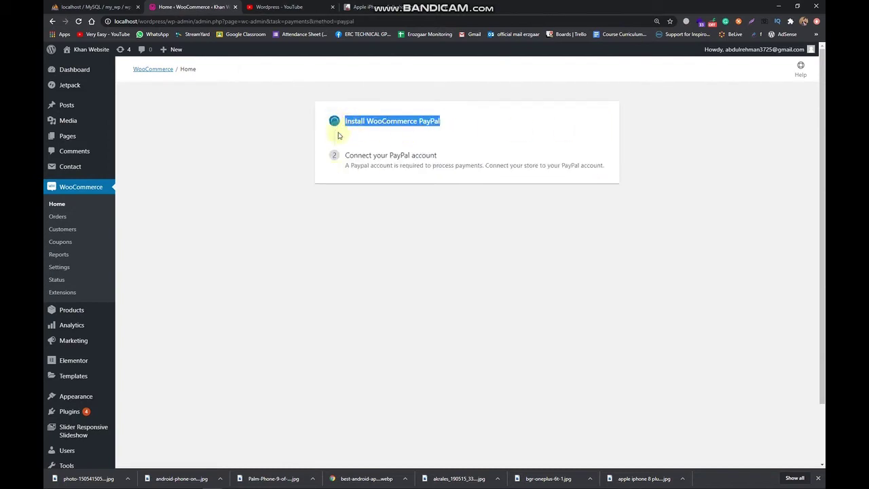
left_click_drag(338, 155, 628, 176)
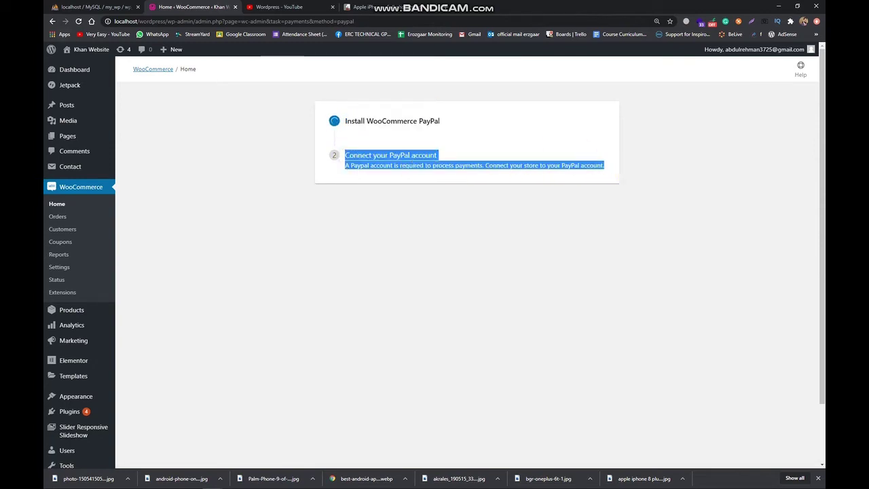
left_click(52, 21)
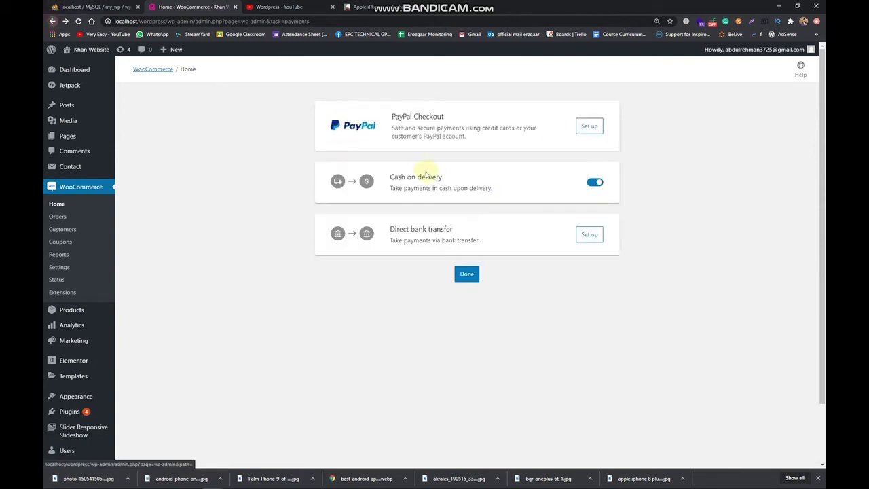
left_click(467, 274)
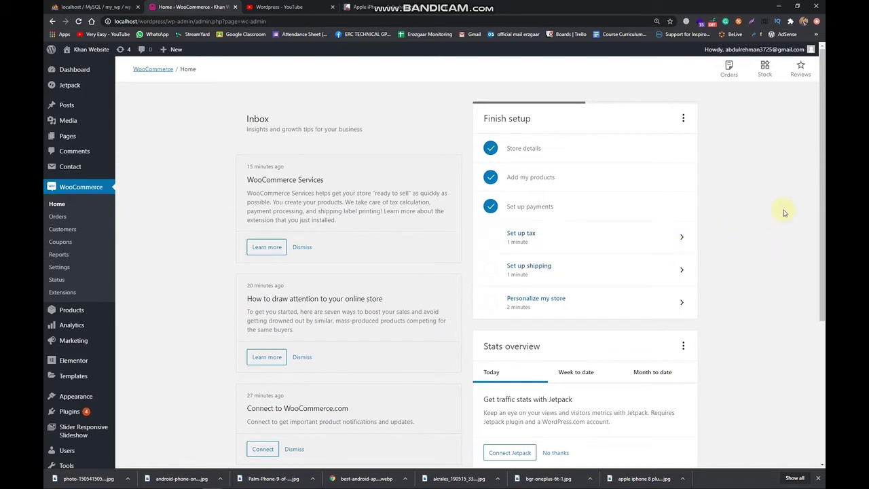
left_click_drag(822, 190, 822, 157)
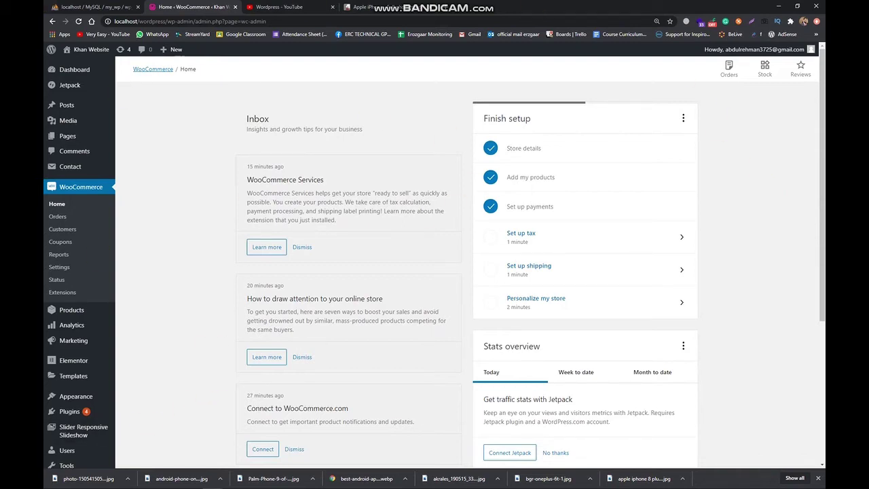
Switch to the Wordpress playlist on YouTube and reach the Very Easy channel page through the playlist's part 1 video.
left_click(285, 7)
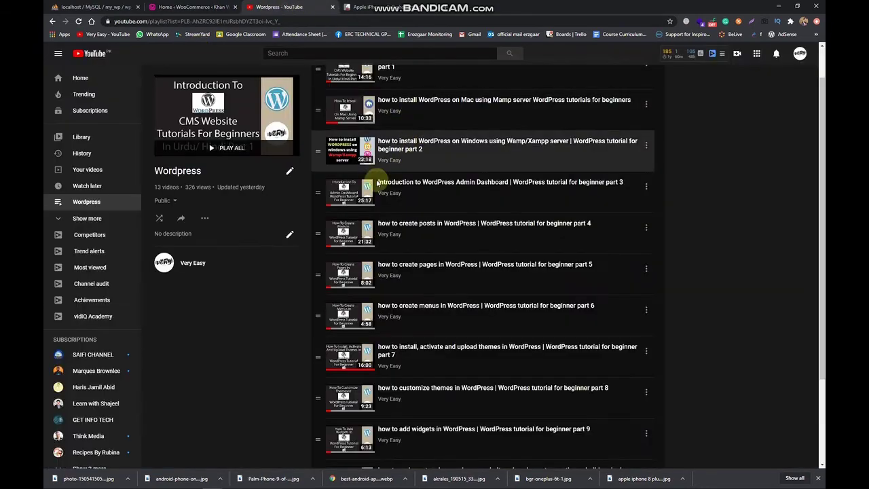
scroll(376, 182, "up", 1)
left_click(799, 53)
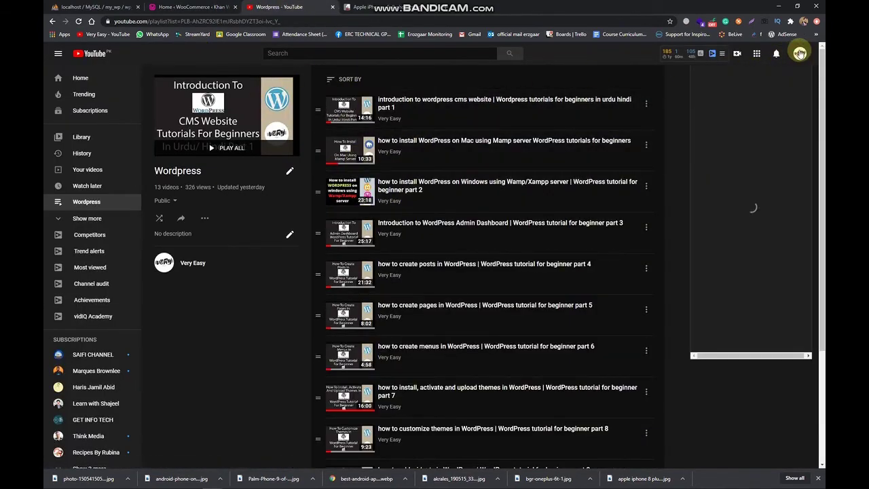
left_click(475, 100)
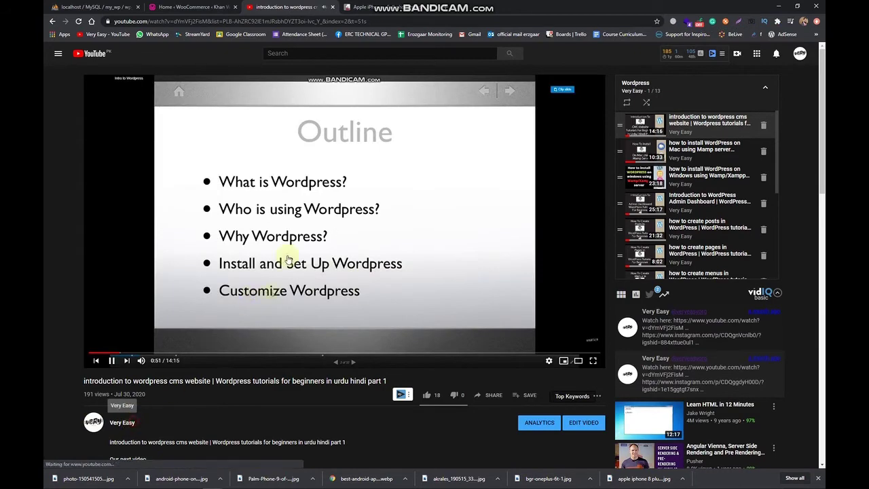
left_click(122, 423)
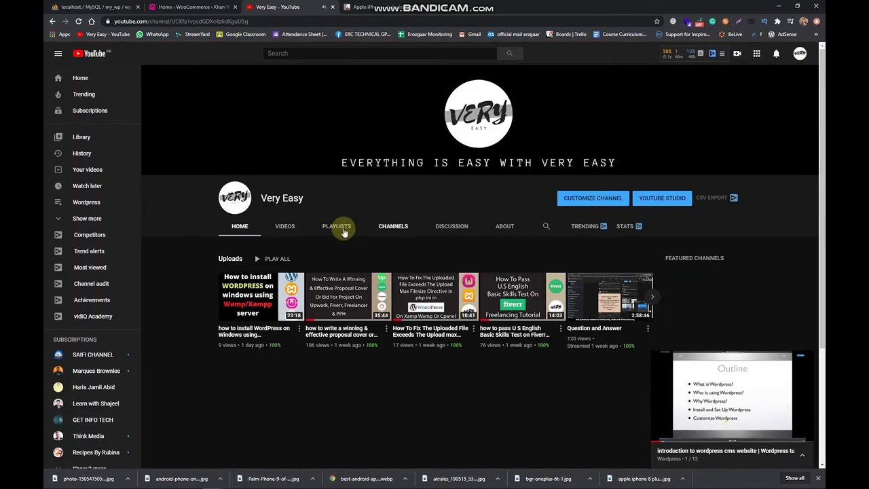
Open the full Wordpress playlist from the channel's playlists and look through its tutorial videos.
left_click(340, 230)
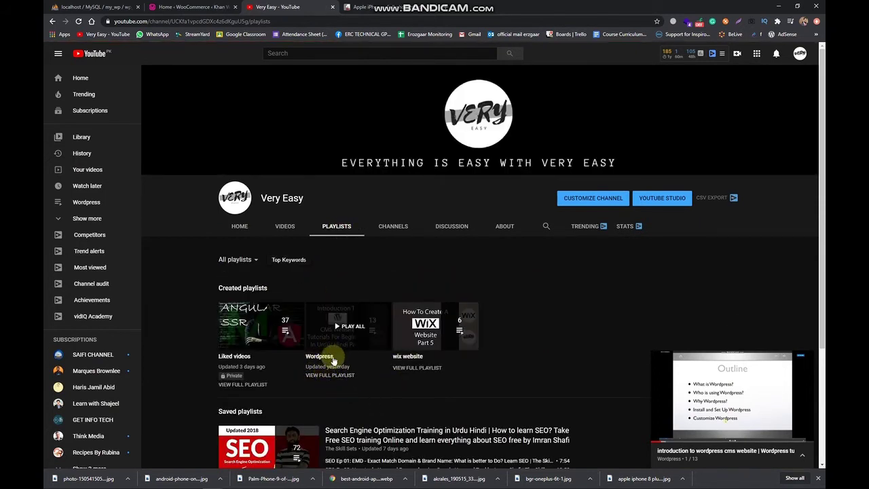
left_click(317, 376)
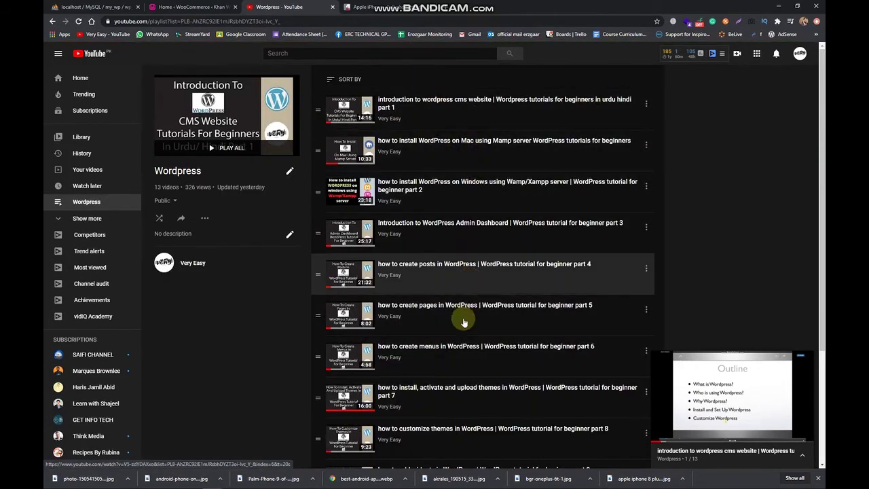
scroll(468, 285, "down", 2)
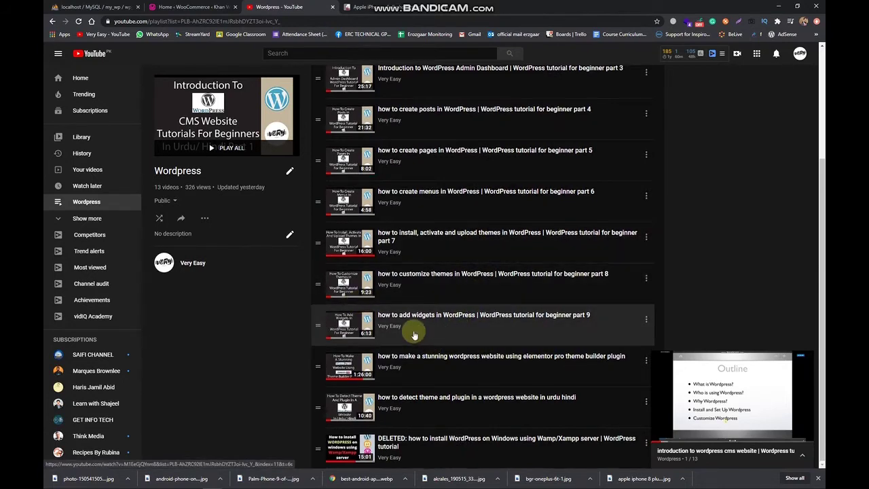
scroll(415, 333, "up", 2)
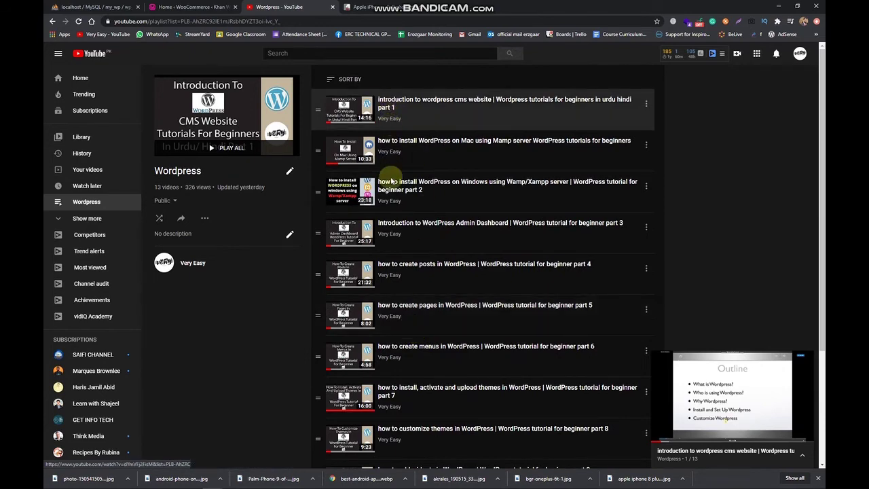
Leave the YouTube playlist for the WooCommerce home and start configuring tax rates from the Set up tax task.
scroll(380, 231, "down", 2)
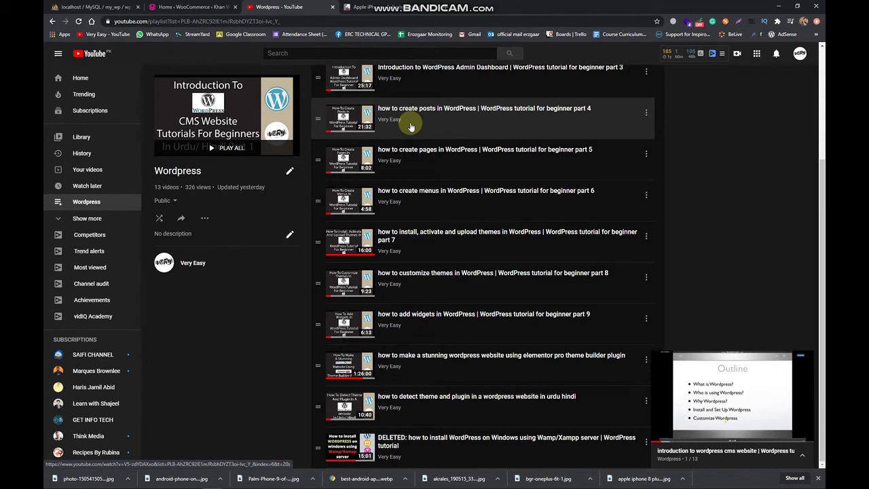
left_click(194, 7)
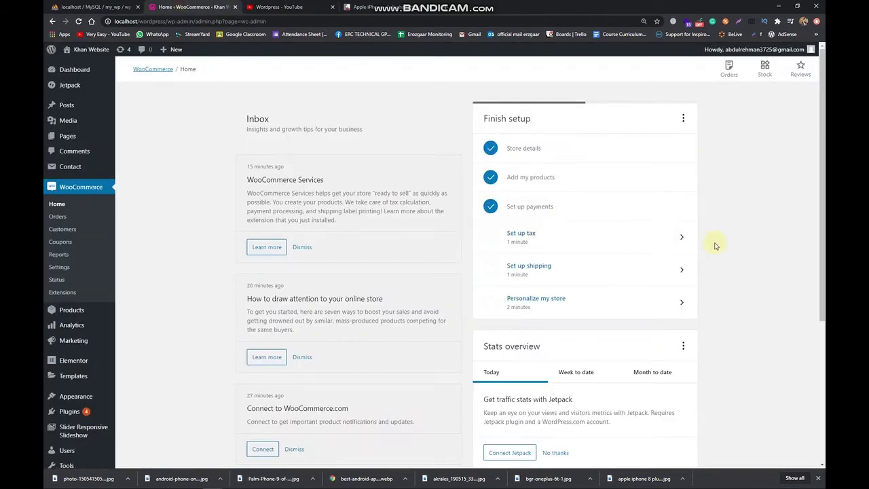
left_click(680, 238)
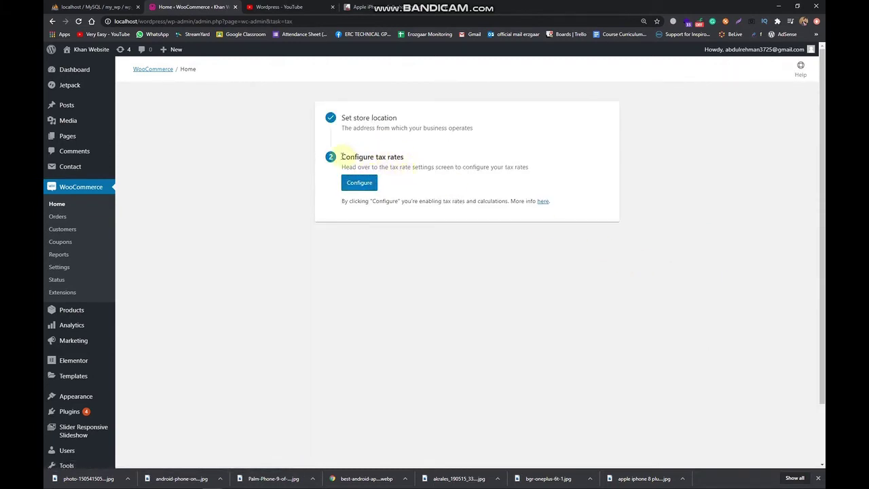
left_click(374, 187)
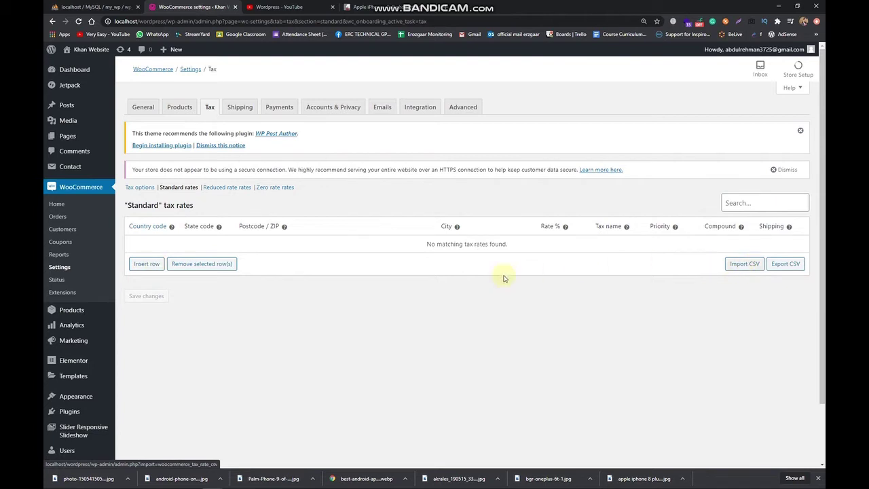
Review the WooCommerce tax options without changing them, and return to the store setup task list.
left_click(144, 191)
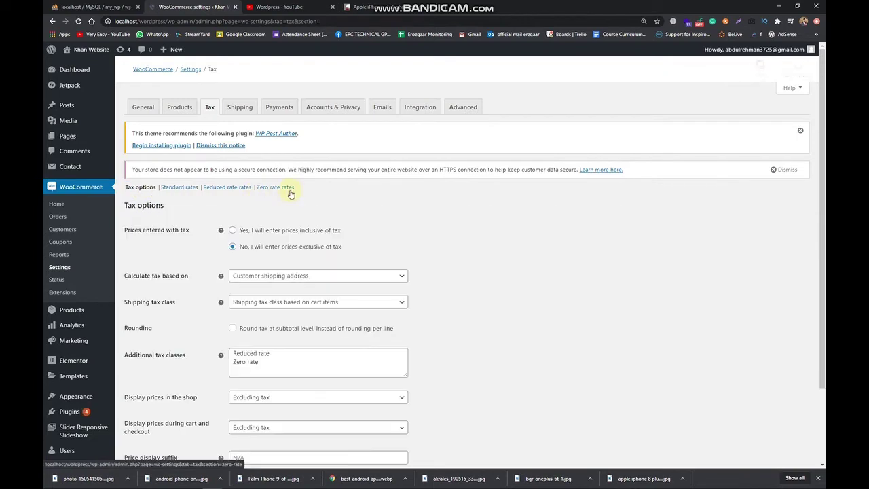
scroll(353, 303, "down", 2)
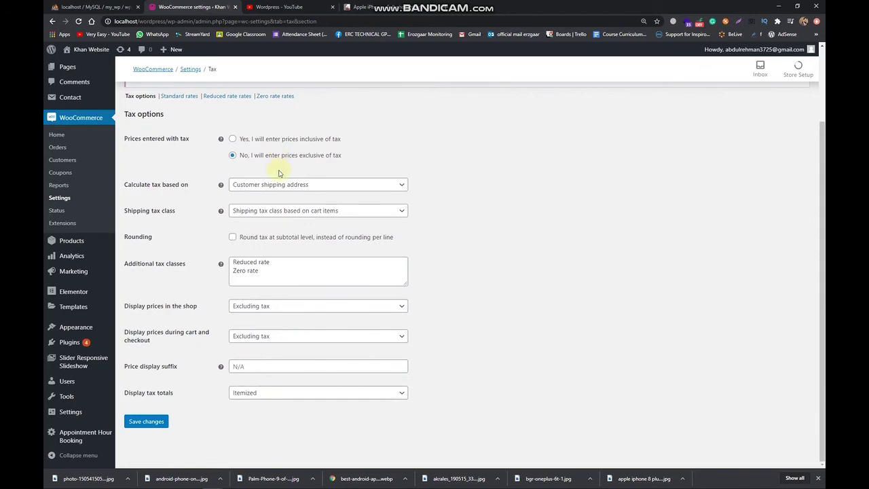
scroll(278, 174, "up", 2)
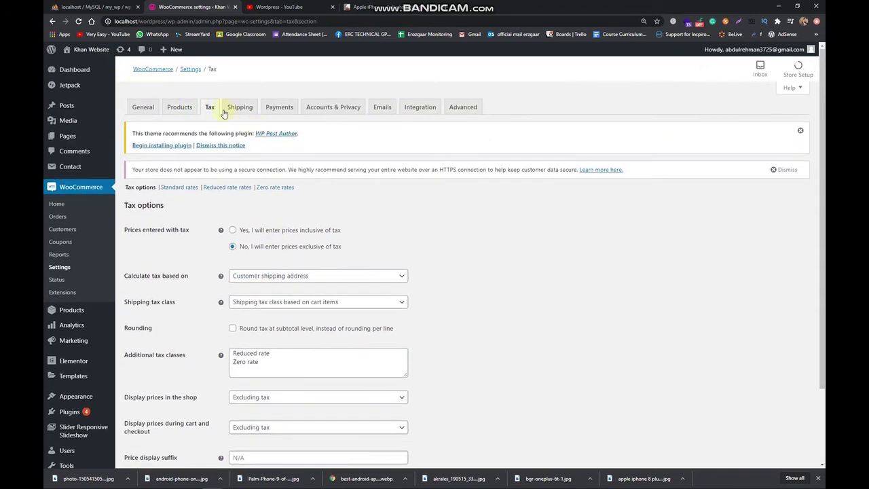
left_click(66, 21)
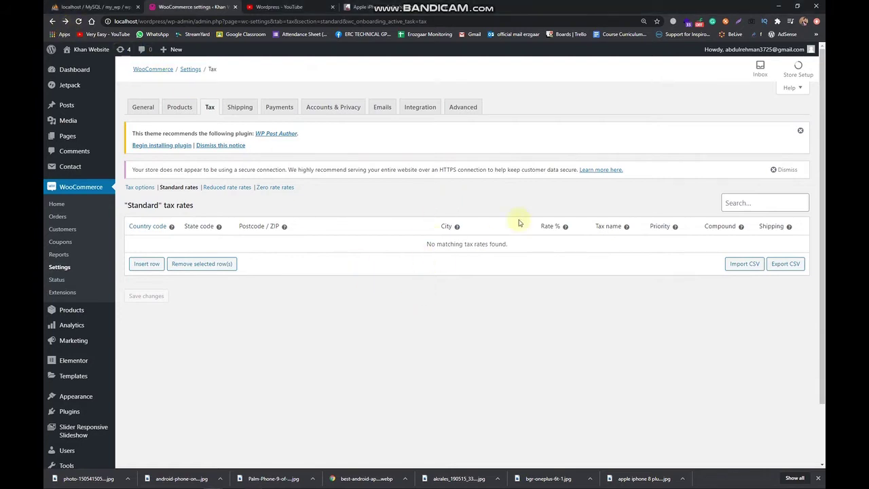
left_click(52, 21)
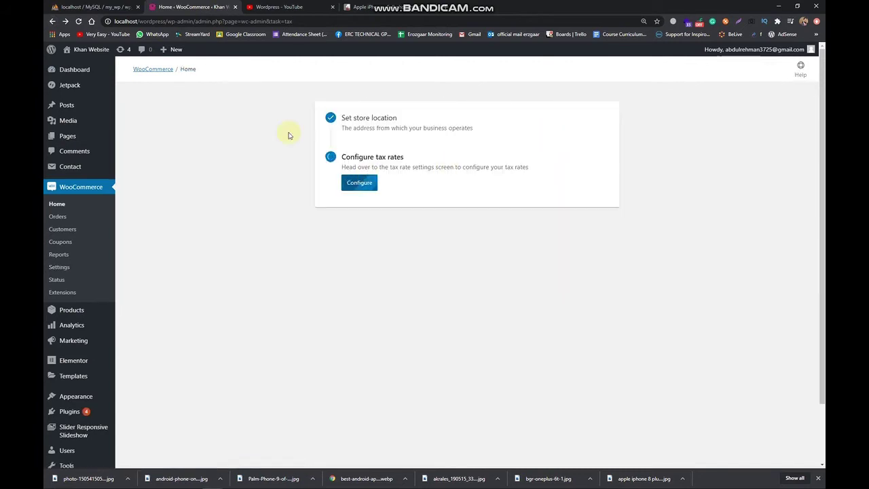
left_click(51, 23)
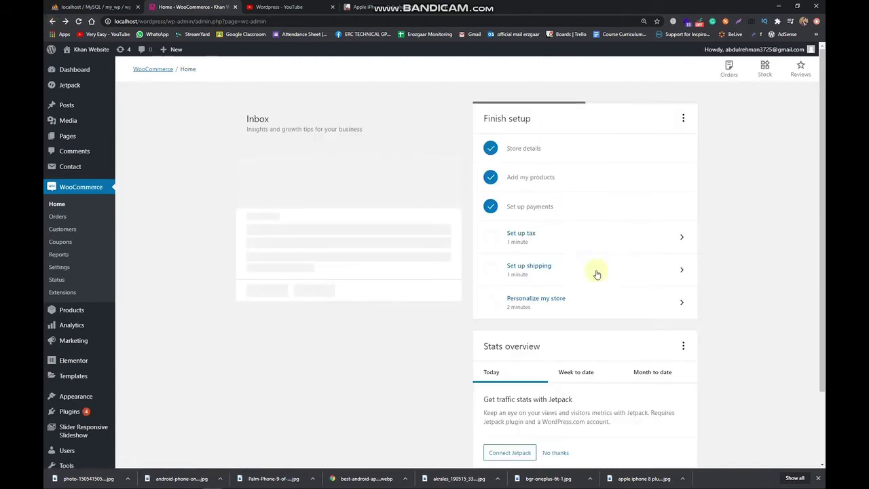
Reopen the tax rate configuration from the setup tasks and insert a standard rate row with 54000 as country code and postcode.
left_click(681, 237)
left_click(364, 190)
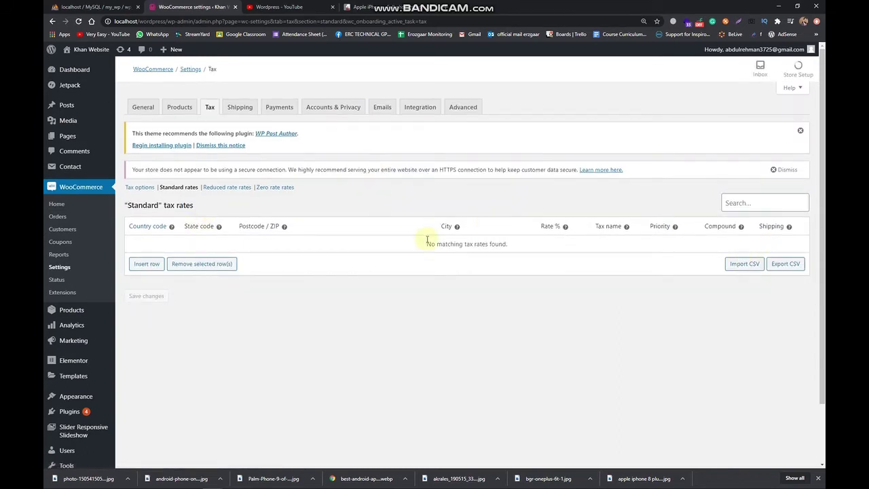
left_click(151, 266)
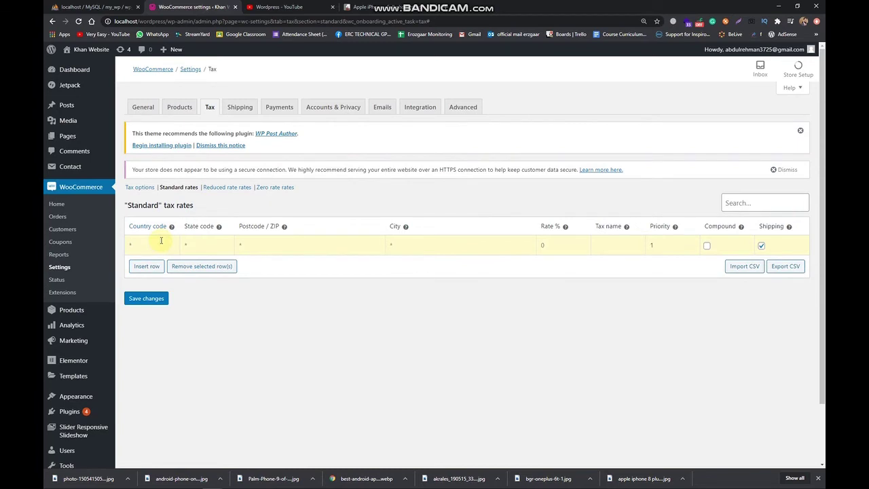
type("S")
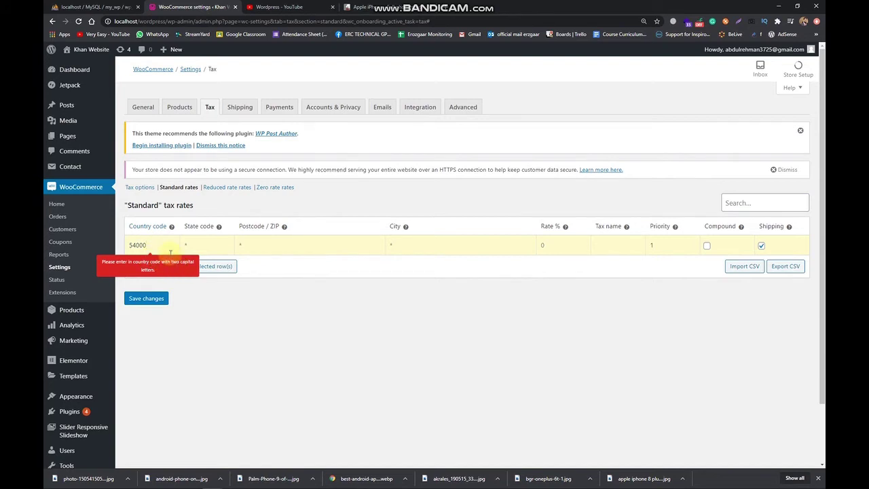
left_click(300, 243)
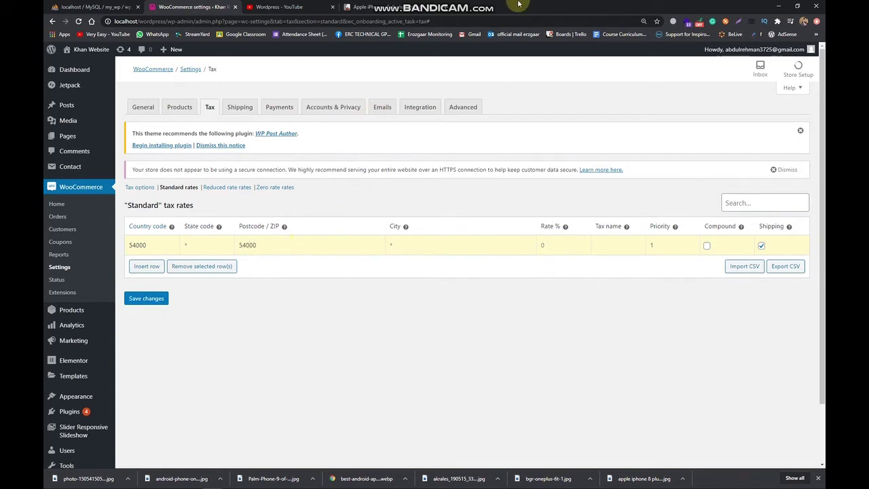
Search the web for "pakistan country code" in a new browser tab.
left_click(441, 7)
type("pakistan cou")
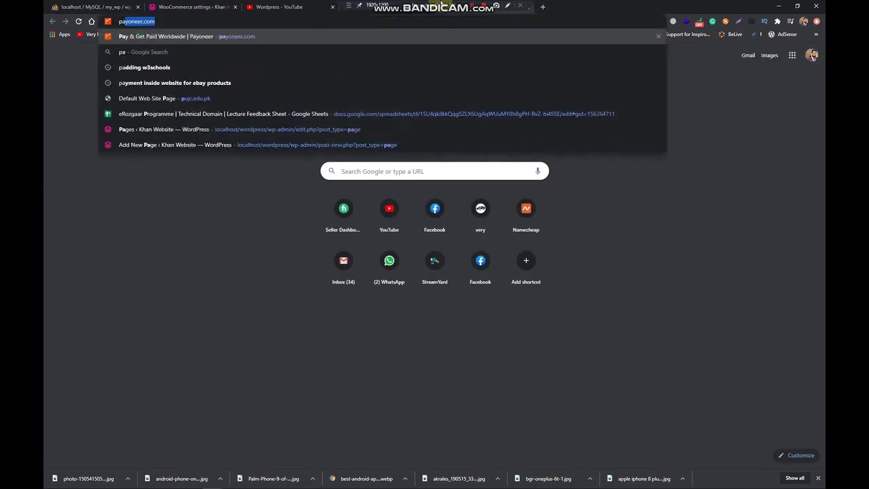
type("ntry code")
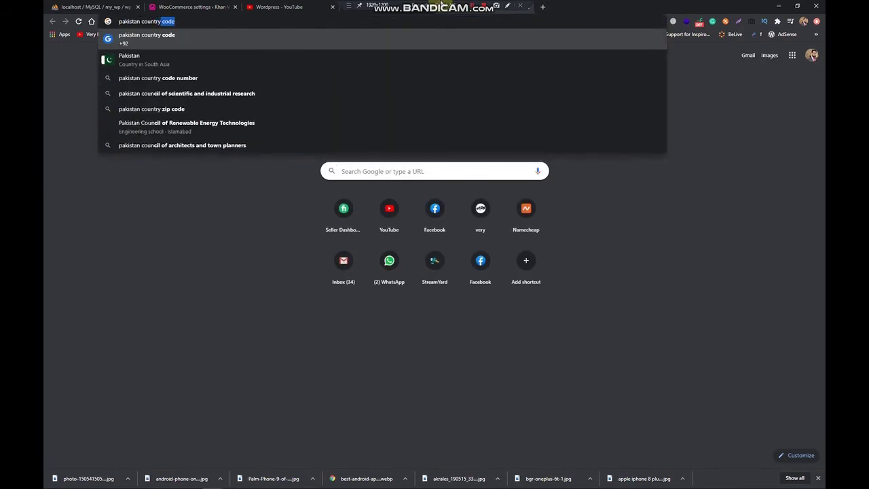
Search Google for "pakistan country code" and copy +92 into the country code of the standard tax rate row.
key("Return")
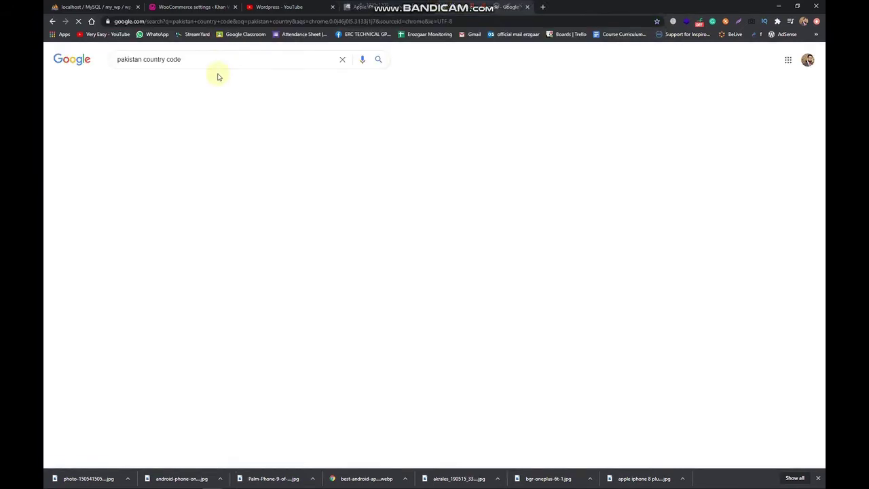
left_click_drag(147, 149, 122, 150)
key("ctrl+c")
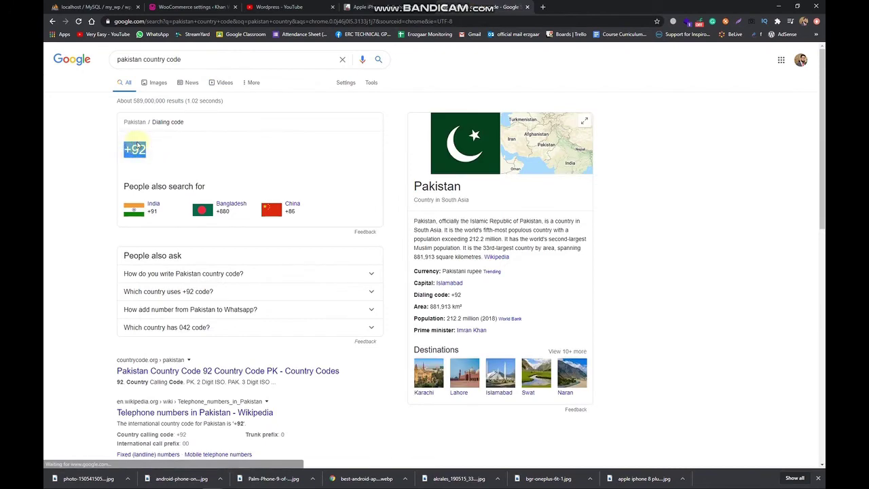
left_click(208, 7)
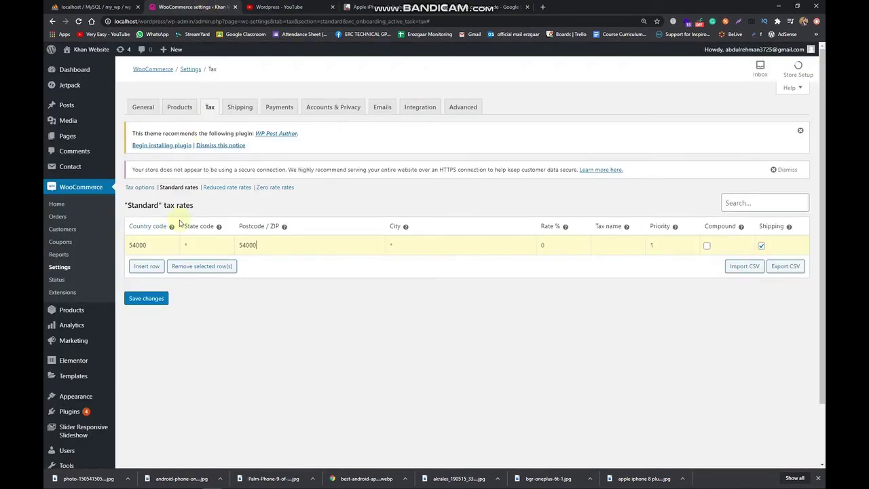
double_click(131, 248)
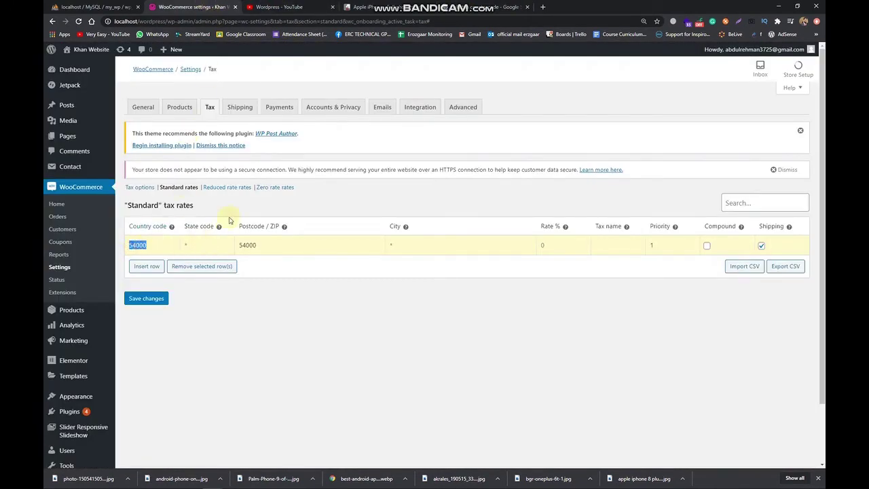
key("ctrl+v")
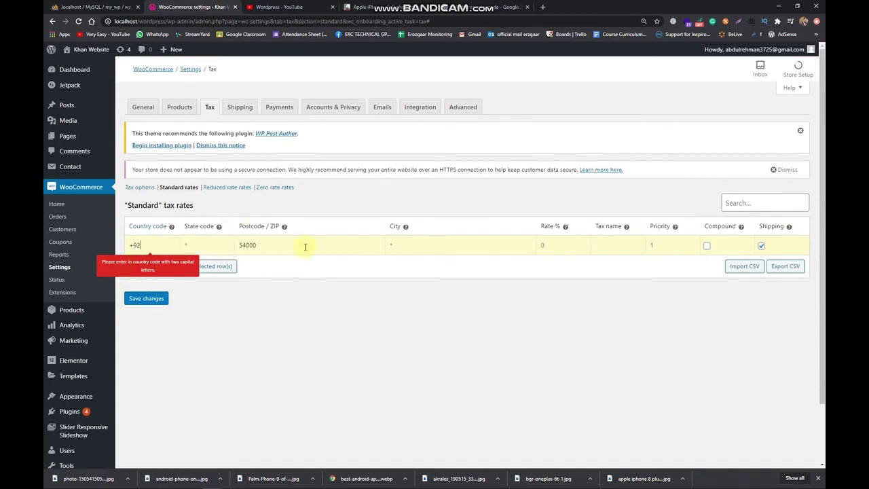
Set the tax rate row's city to Lahore and its rate to 2 percent.
left_click(406, 245)
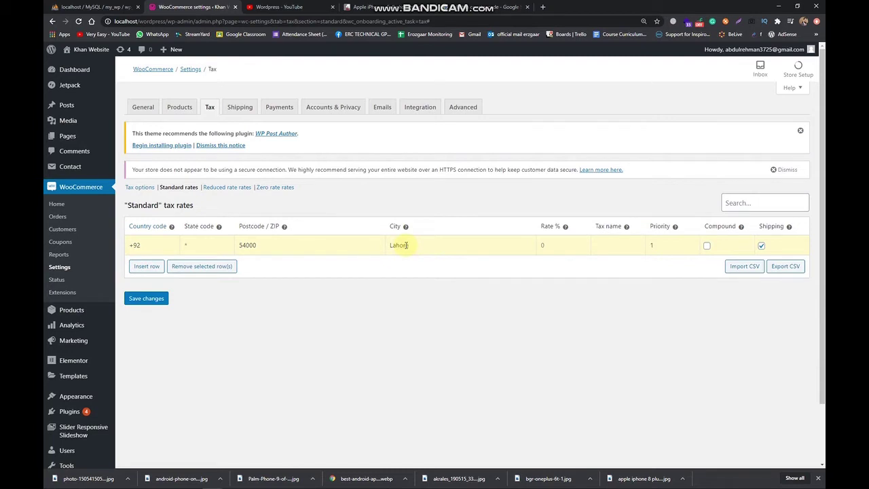
left_click(565, 246)
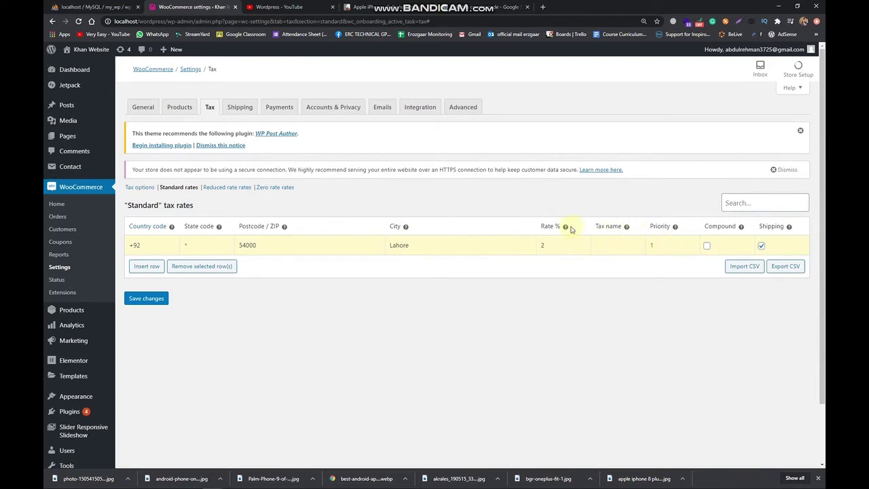
left_click(189, 247)
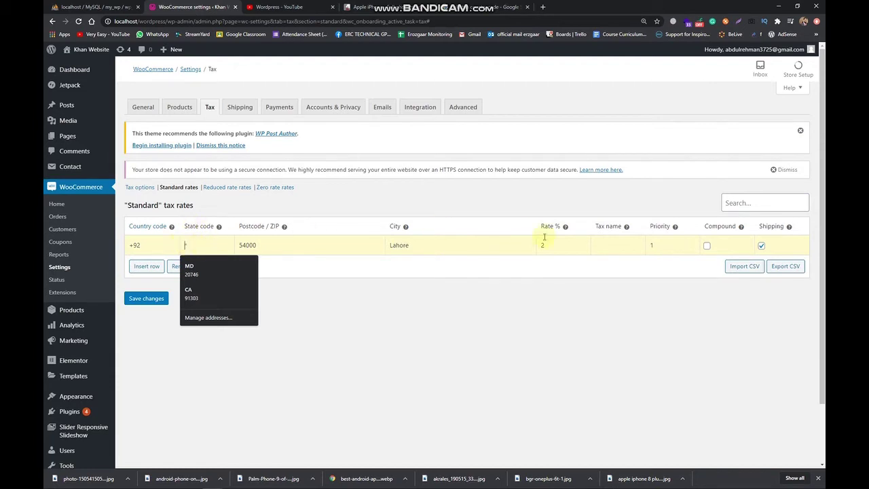
left_click(611, 245)
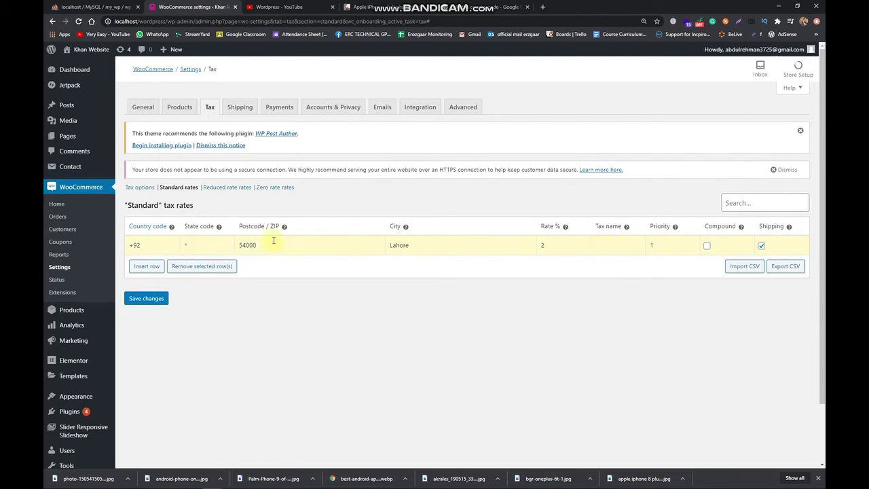
Search Google for "pakistan state code" and copy the +92 code for the row's state code.
left_click(190, 244)
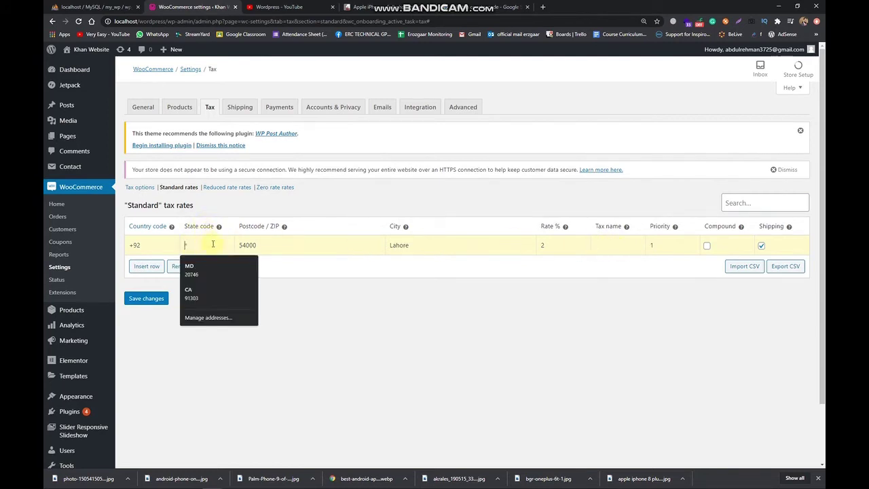
left_click(384, 7)
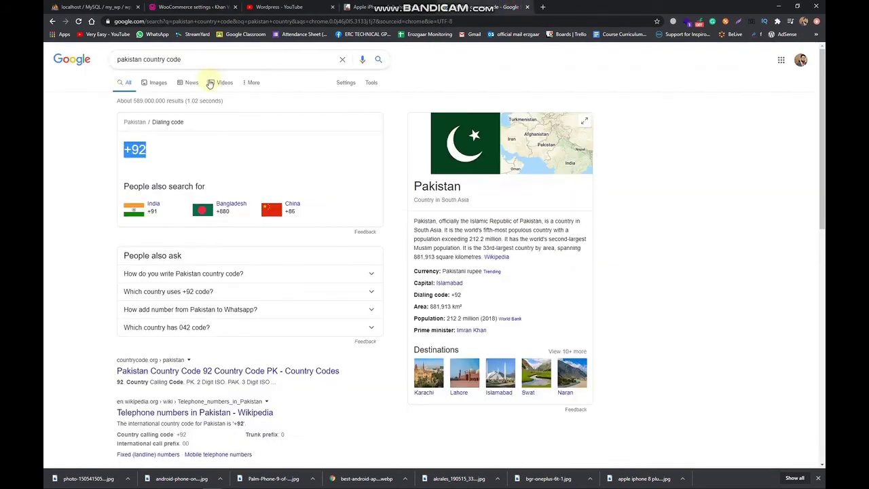
left_click_drag(181, 60, 143, 59)
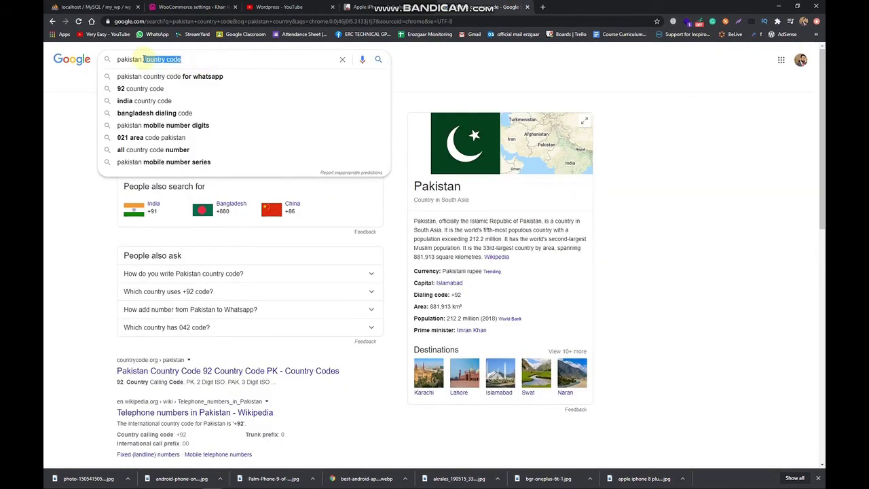
type("state code")
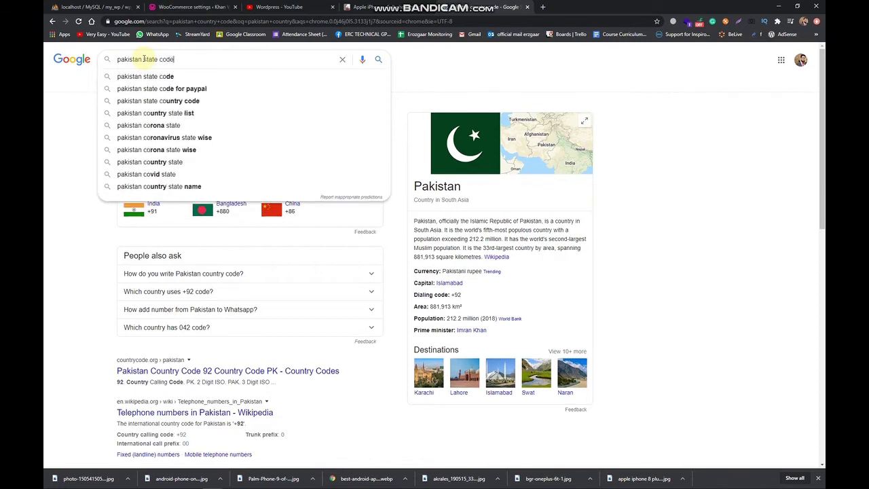
key("Return")
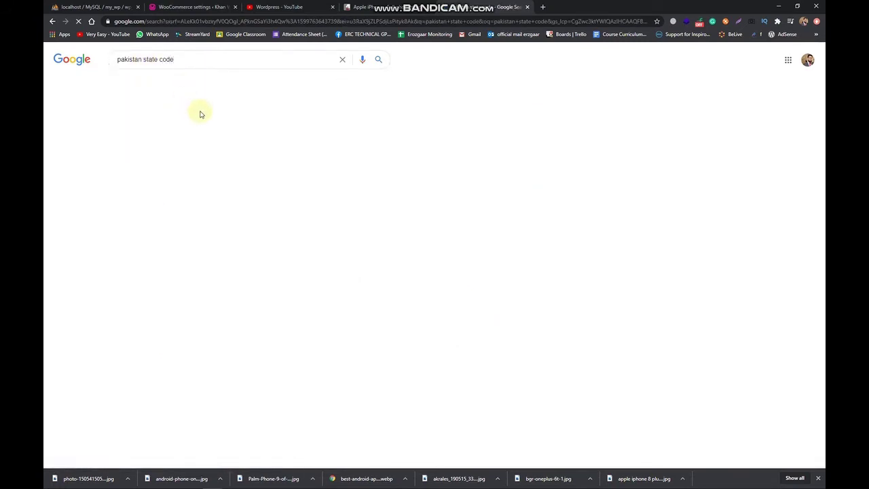
left_click_drag(163, 149, 117, 150)
key("ctrl+c")
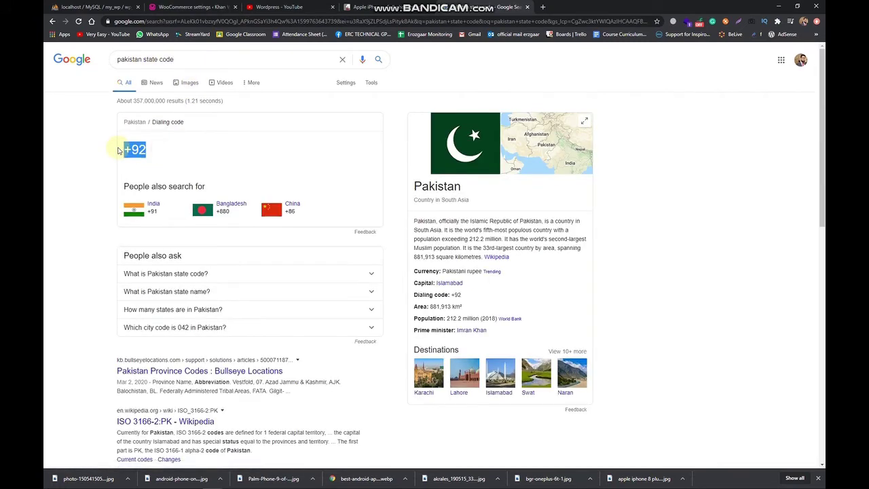
Paste +92 as the state code of the standard tax rate row and save the tax rate changes.
left_click(224, 7)
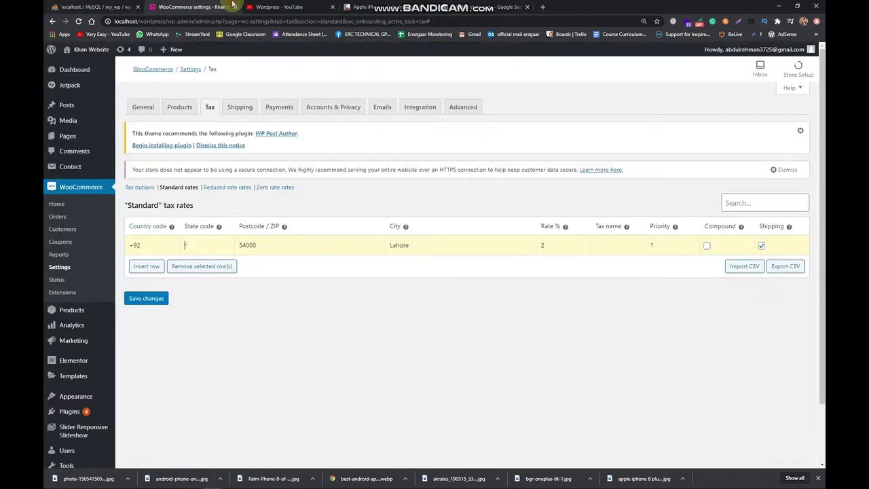
left_click(213, 250)
left_click(213, 250)
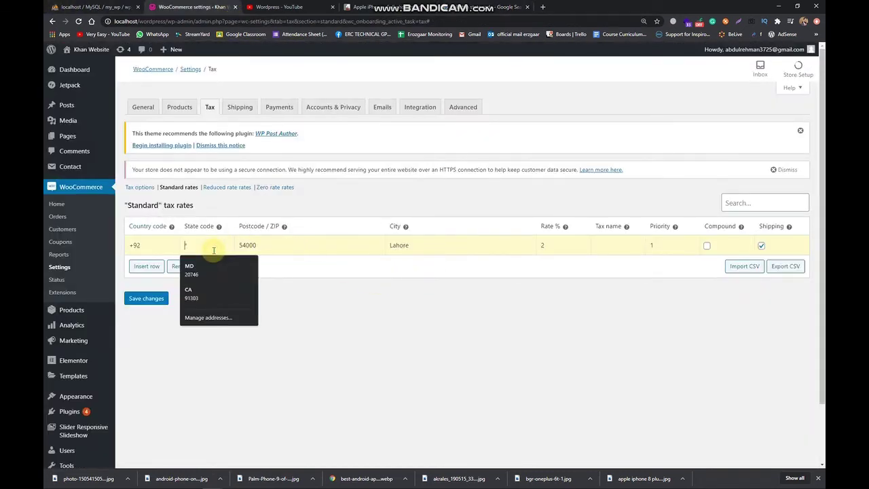
key("ctrl+v")
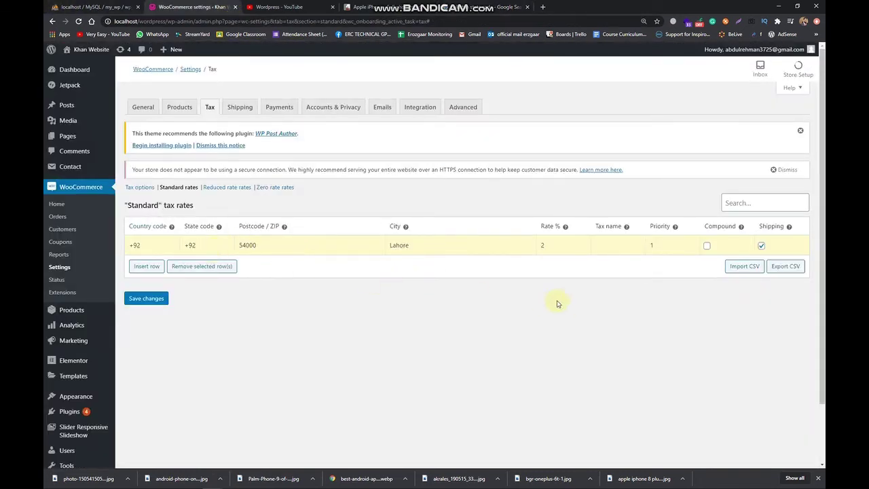
left_click(160, 302)
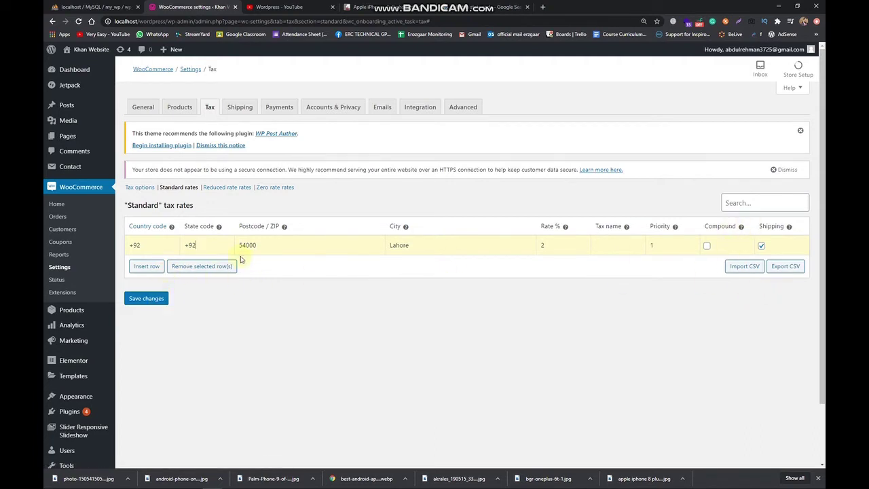
left_click(151, 298)
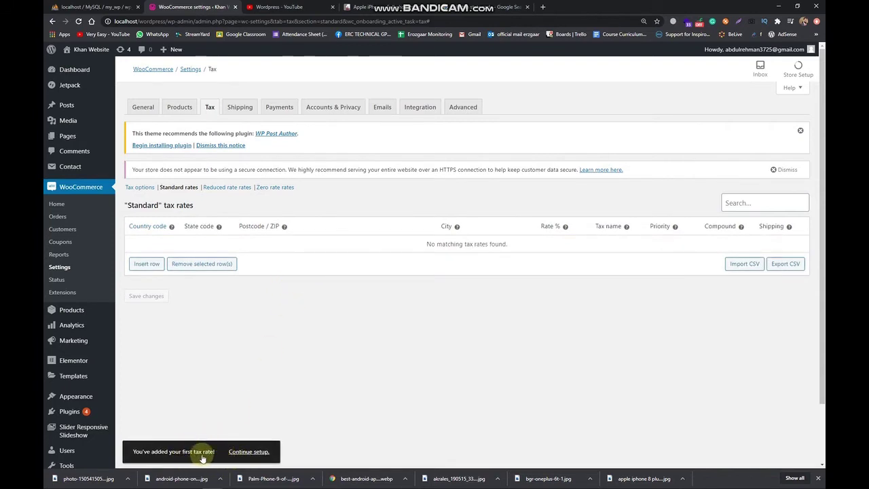
Continue the store setup and open the shipping setup task.
left_click(244, 456)
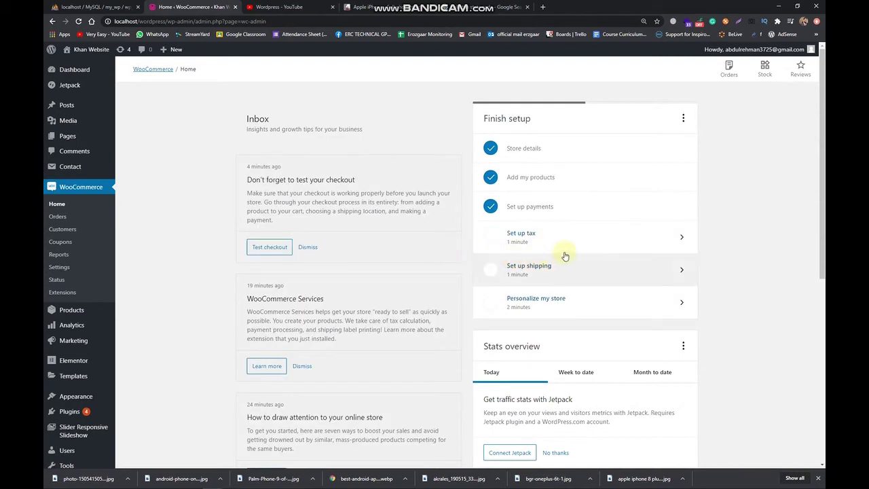
left_click(650, 279)
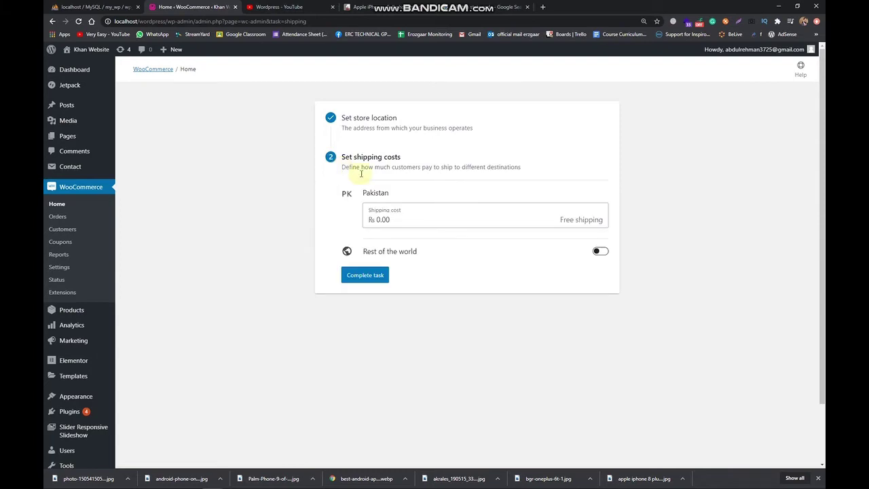
left_click_drag(377, 222, 381, 222)
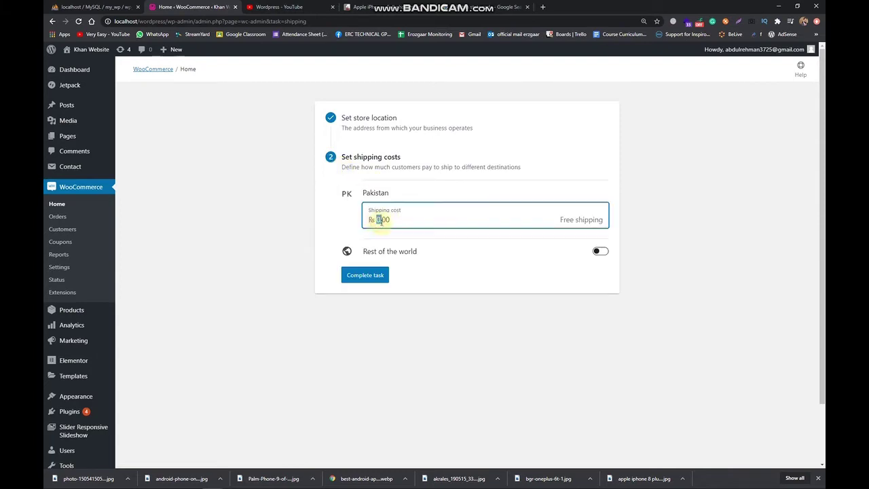
left_click(547, 221)
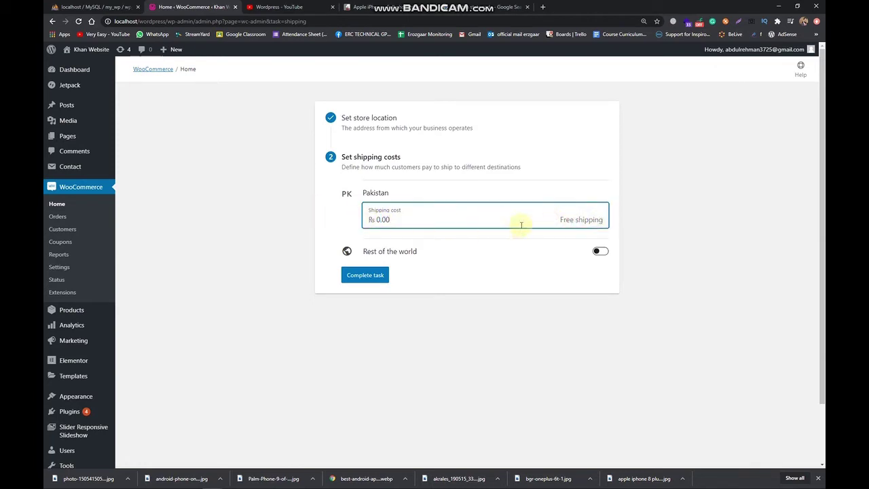
left_click_drag(562, 220, 578, 220)
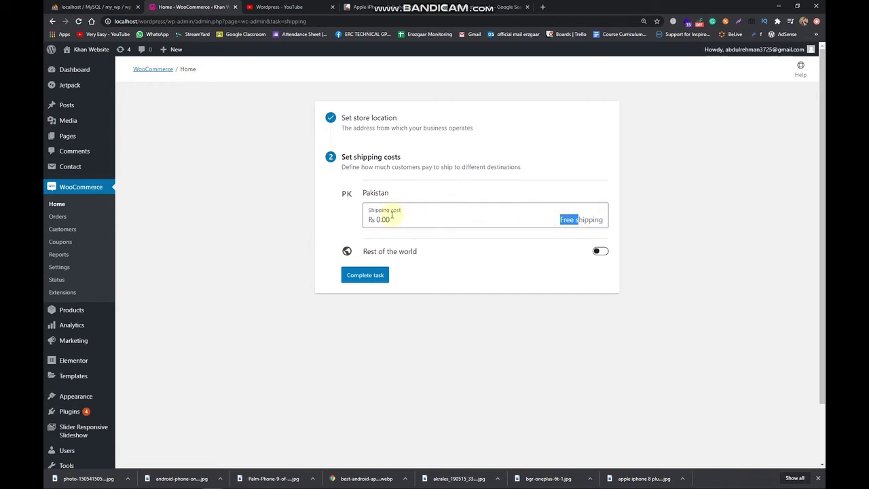
left_click(392, 217)
left_click_drag(376, 220, 382, 221)
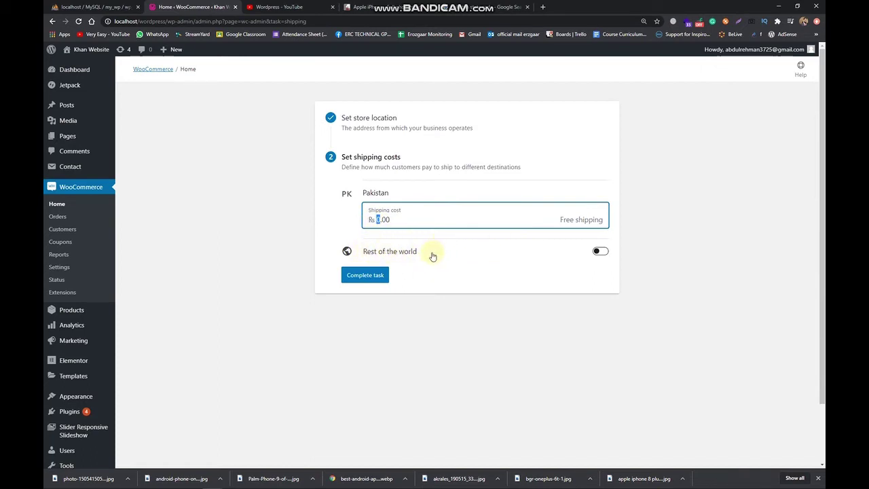
Enable shipping to the rest of the world at a cost of Rs 1000.00 and complete the shipping task.
left_click(601, 251)
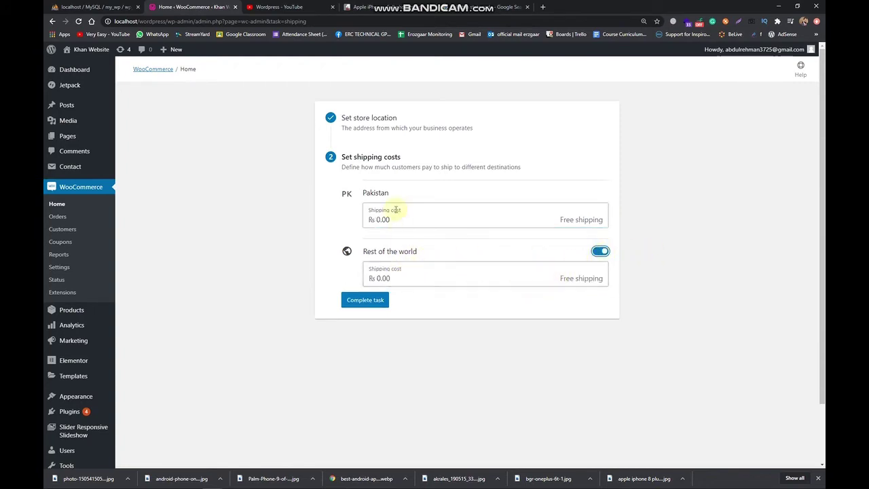
left_click_drag(365, 192, 396, 207)
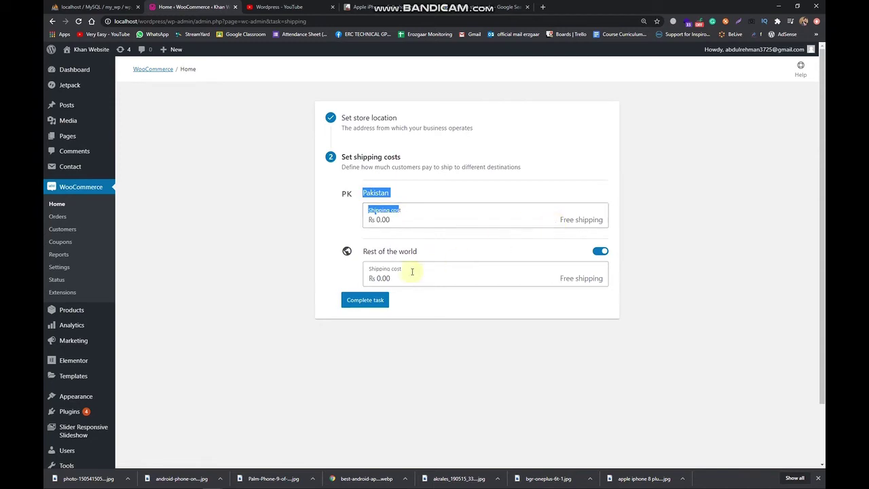
left_click(406, 275)
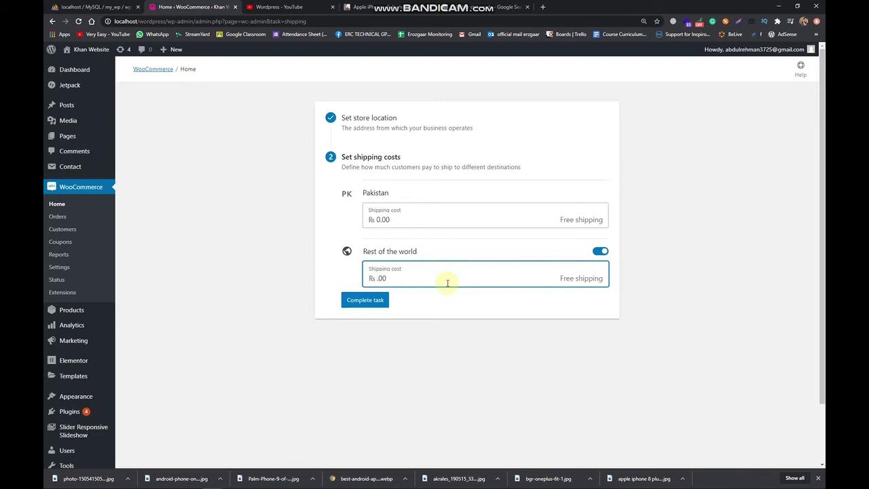
type("1000")
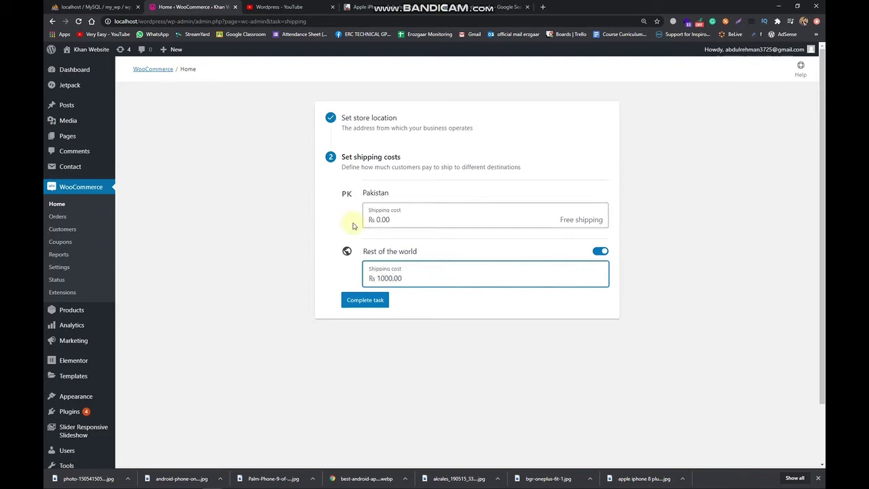
left_click(375, 301)
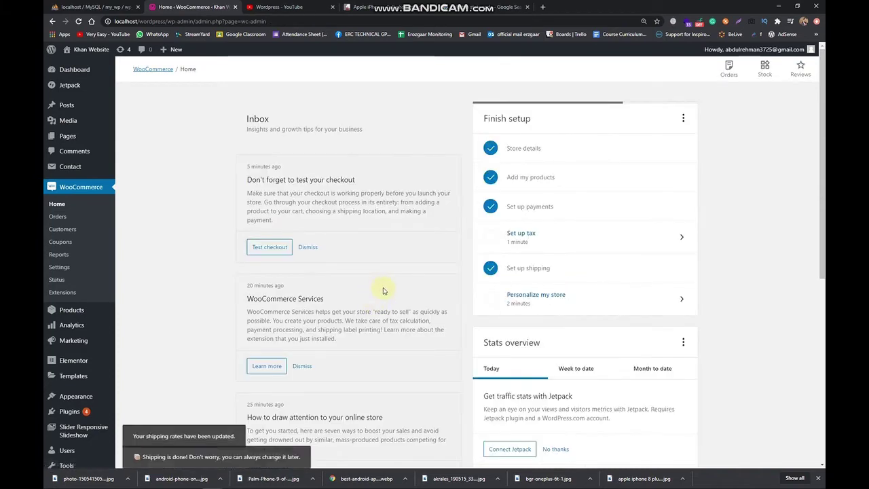
Open the tax rate configuration from the store setup tasks, then look at the general tax options.
left_click(564, 242)
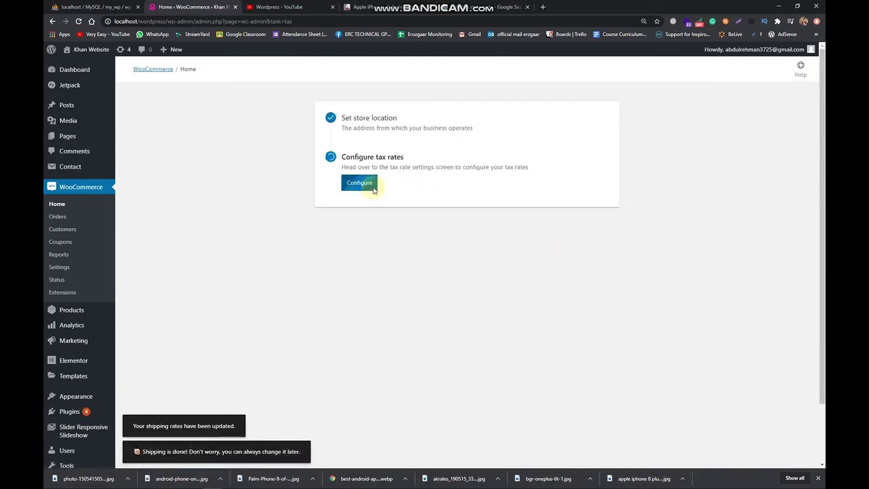
left_click(359, 183)
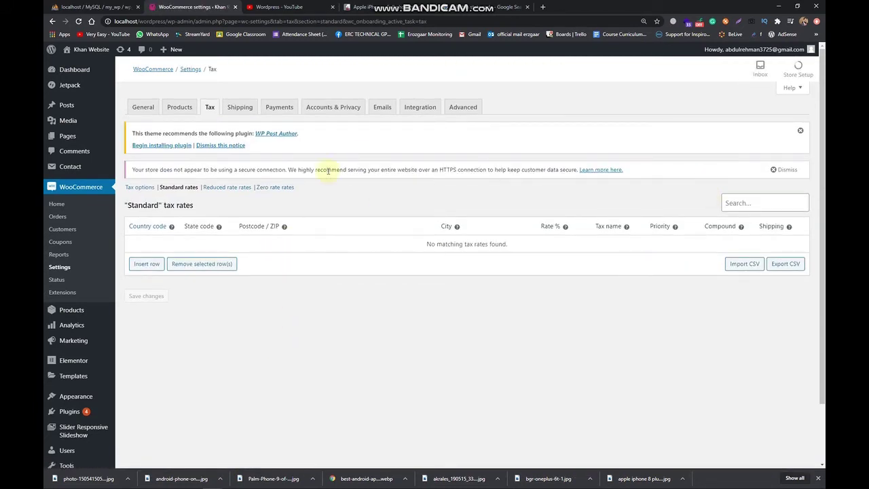
left_click(240, 111)
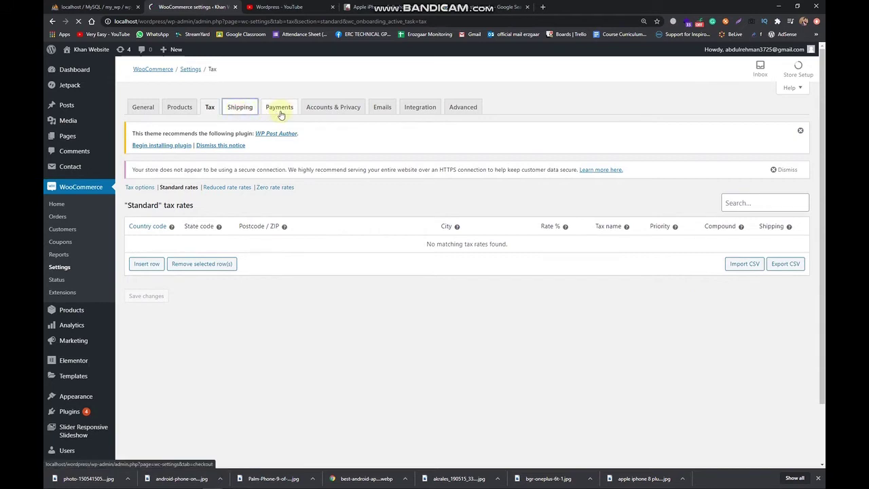
left_click(210, 110)
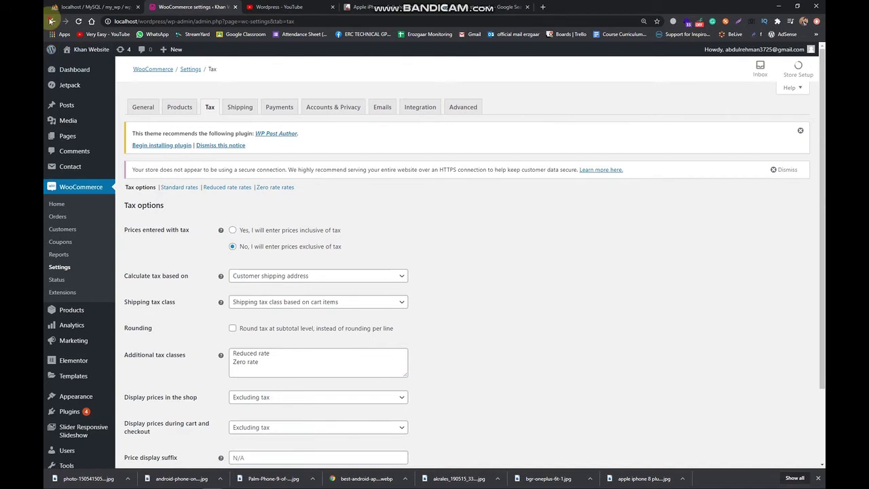
Return to the WooCommerce home page and open the tax rate configuration from the tax setup task.
key("alt+Left")
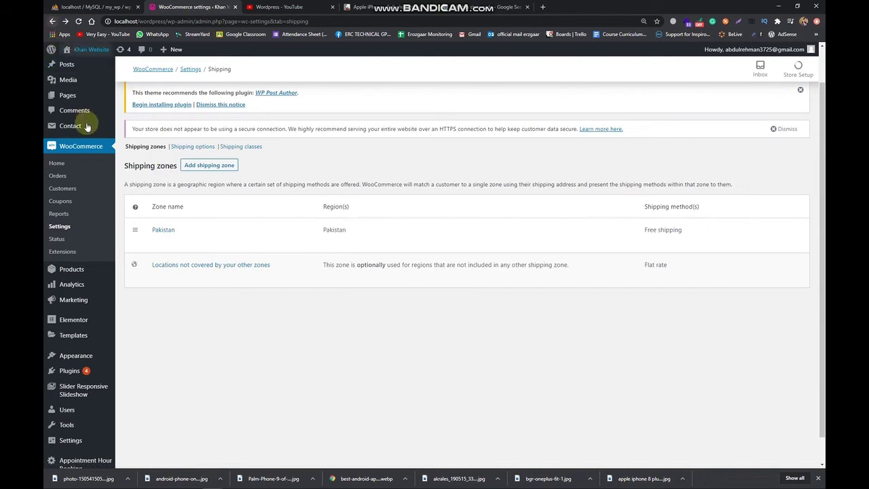
left_click(80, 148)
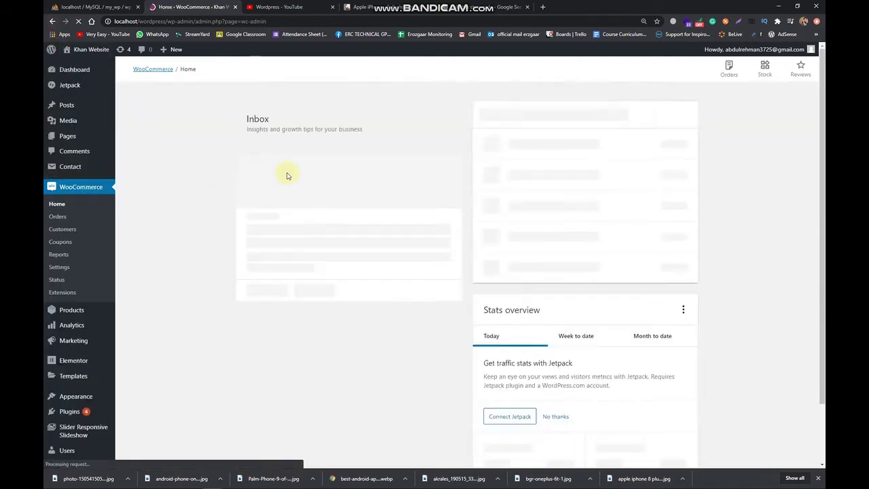
left_click(538, 239)
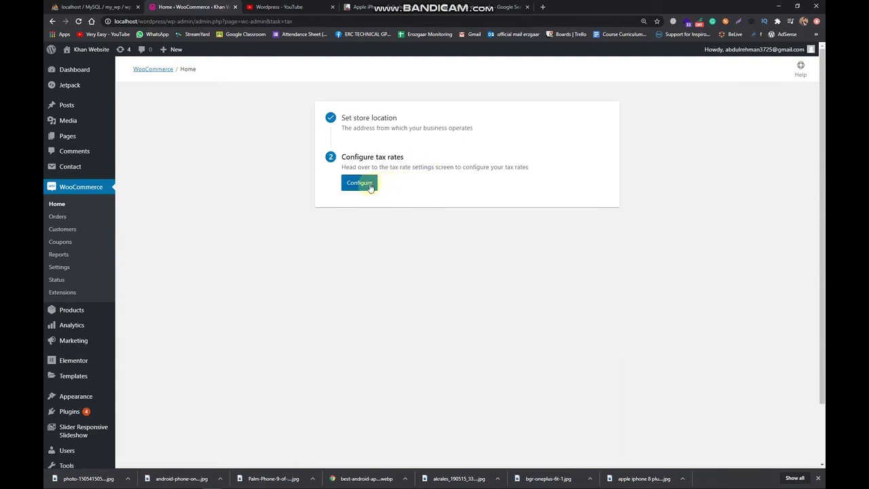
left_click(369, 188)
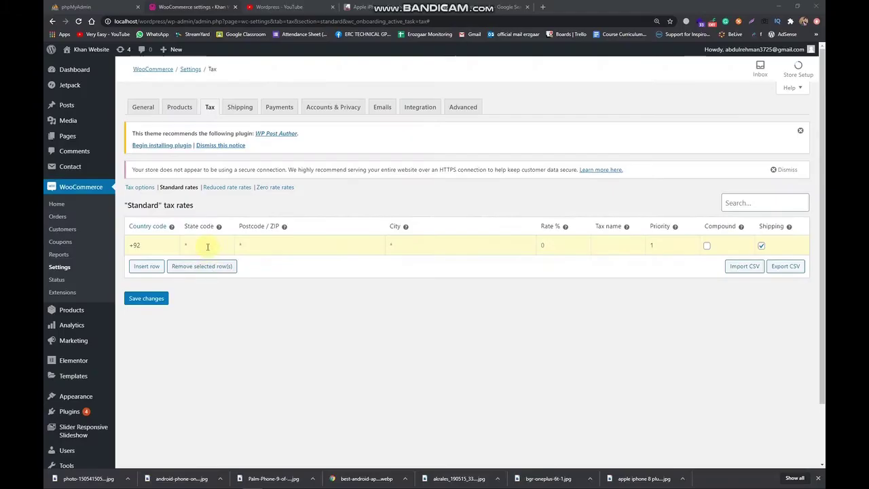
Replace the country code in the standard tax rate row with PK.
left_click(207, 247)
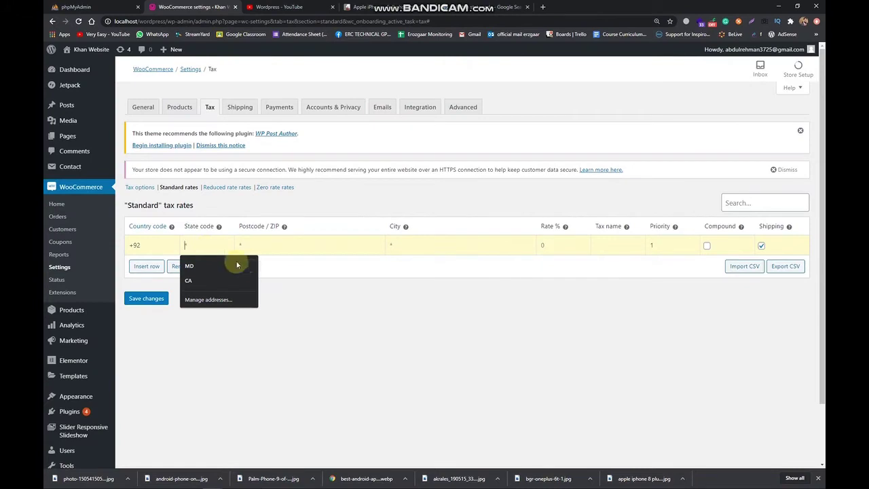
left_click(141, 245)
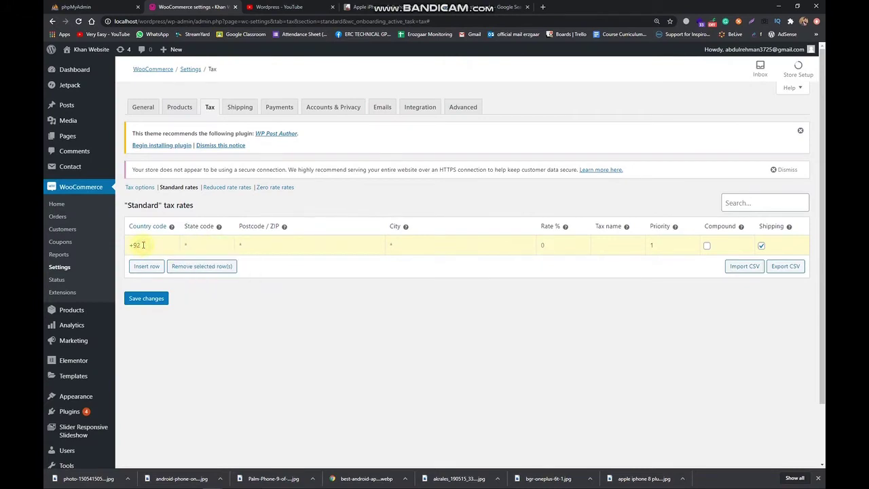
key("BackSpace")
key("BackSpace")
key("BackSpace")
type("+")
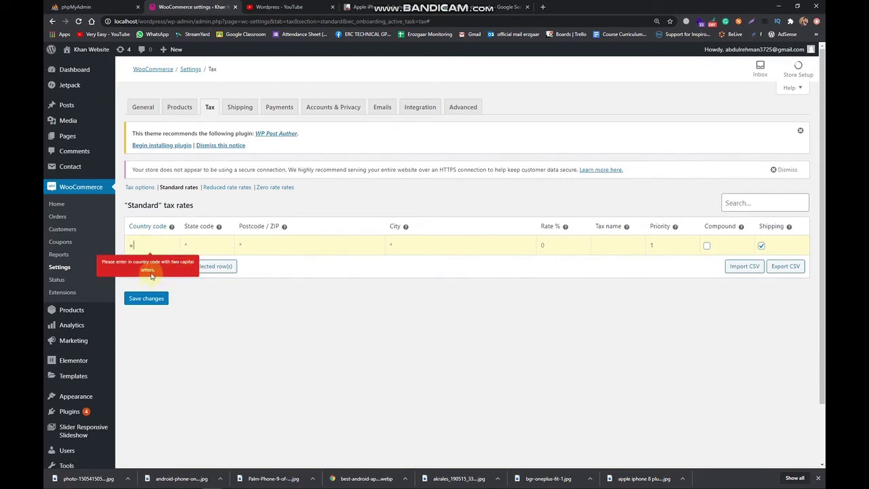
mouse_move(172, 230)
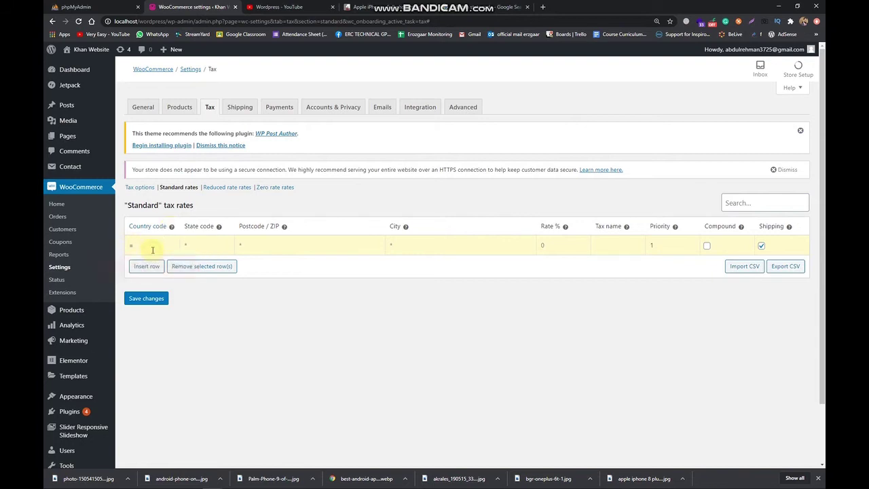
key("ctrl+a")
left_click(144, 244)
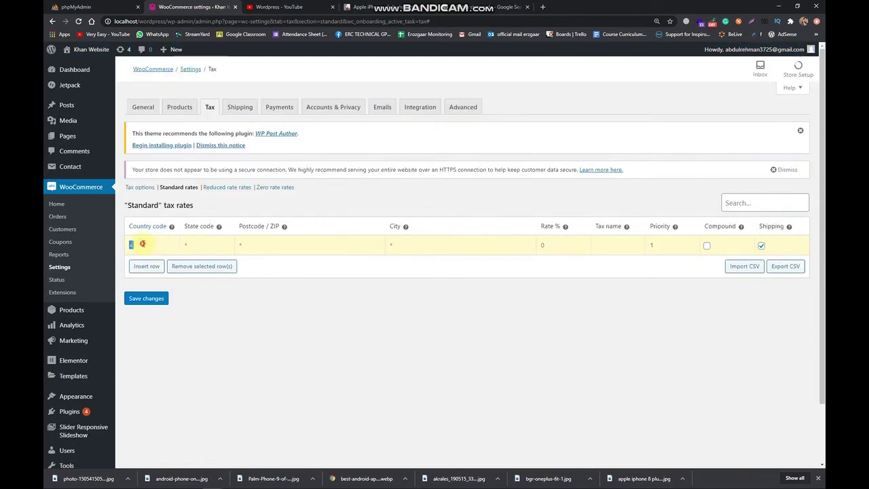
type("(")
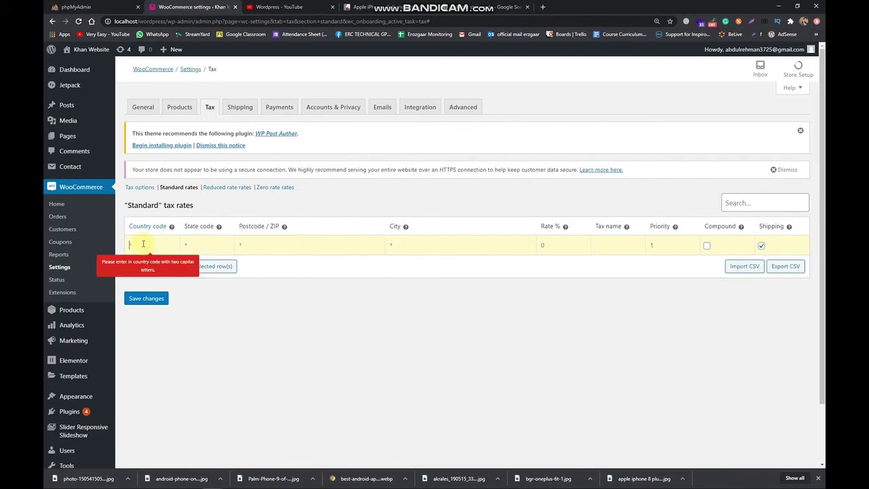
key("BackSpace")
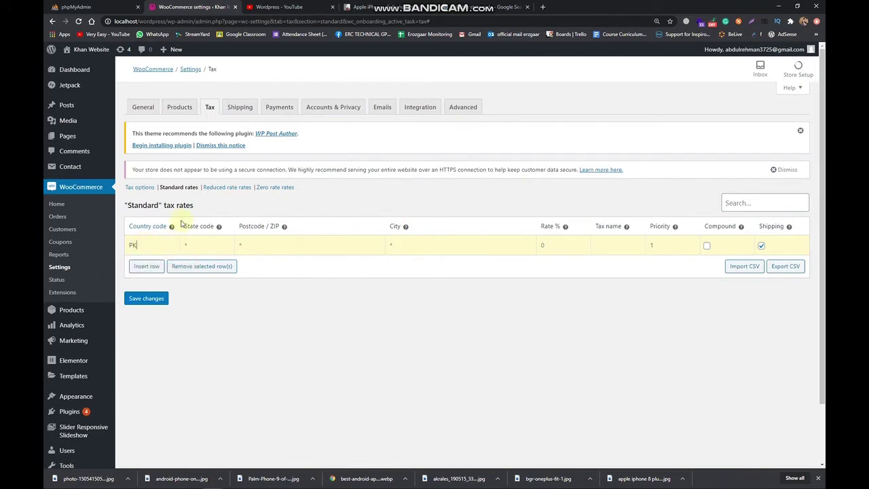
Set the PK tax rate row's postcode to 54000, city to lahore and rate to 2 percent.
mouse_move(218, 229)
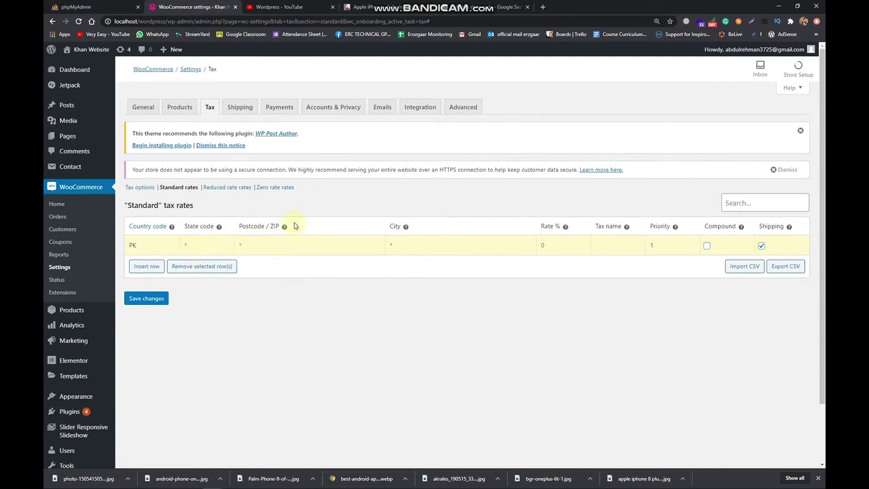
mouse_move(284, 227)
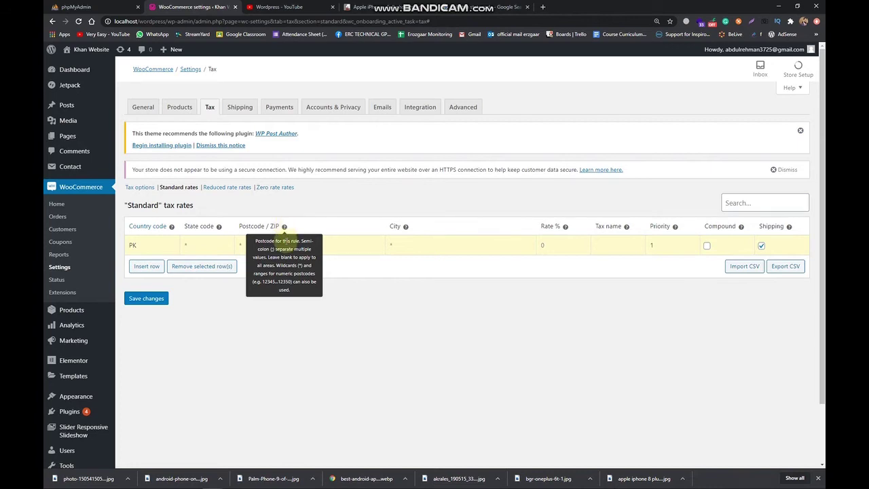
left_click(357, 254)
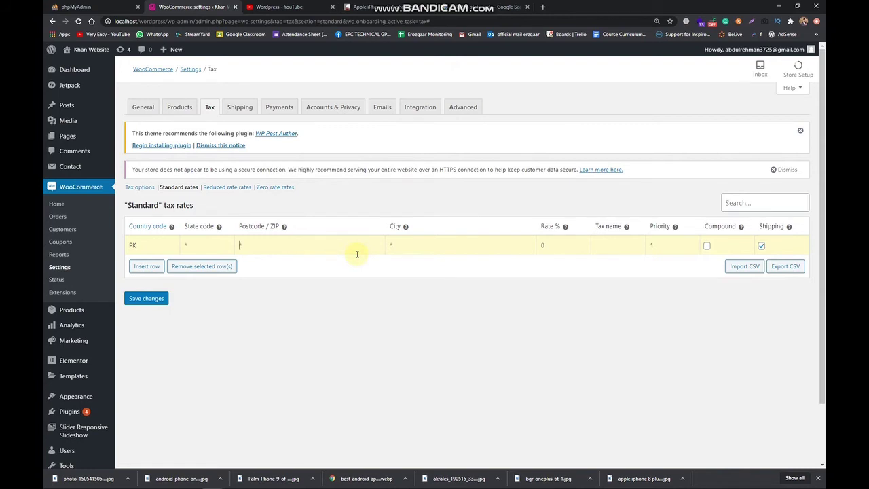
type("54000")
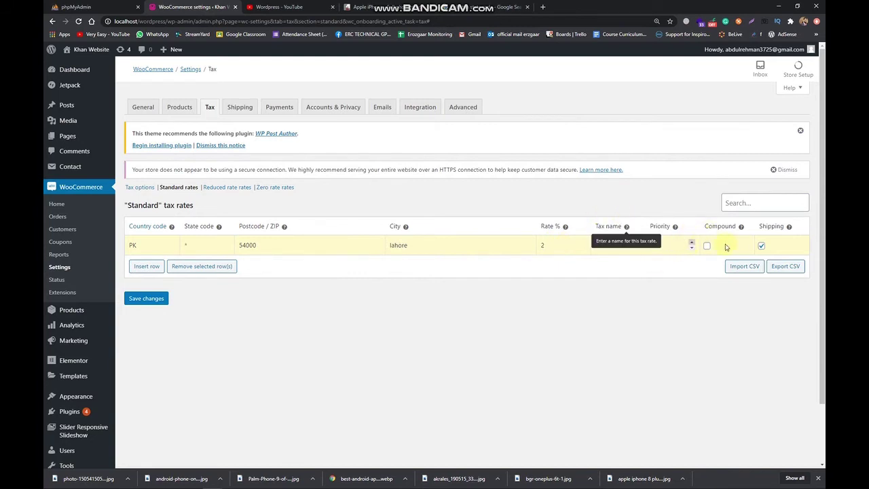
Insert a second, blank standard tax rate row, save the changes and return to the store setup.
left_click(146, 266)
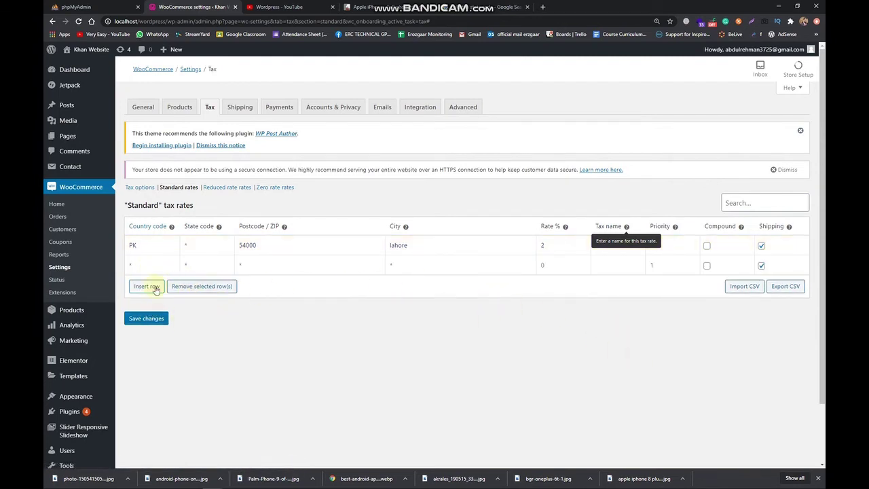
left_click(141, 319)
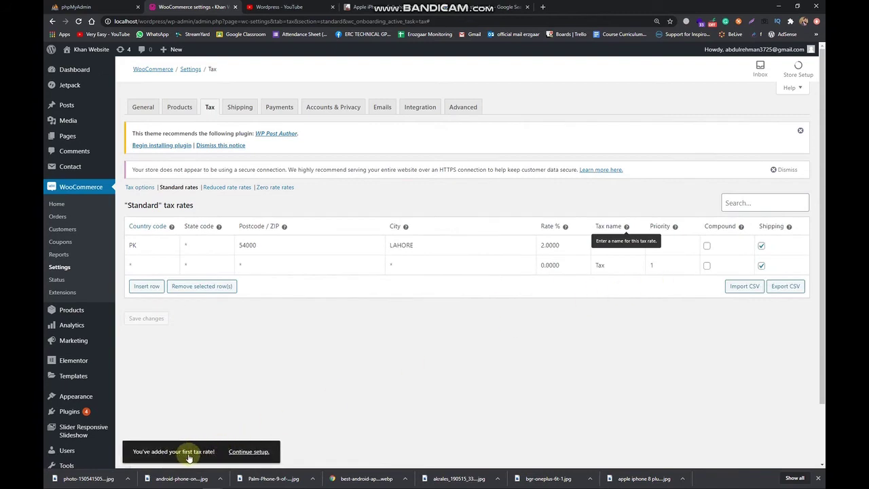
left_click(250, 452)
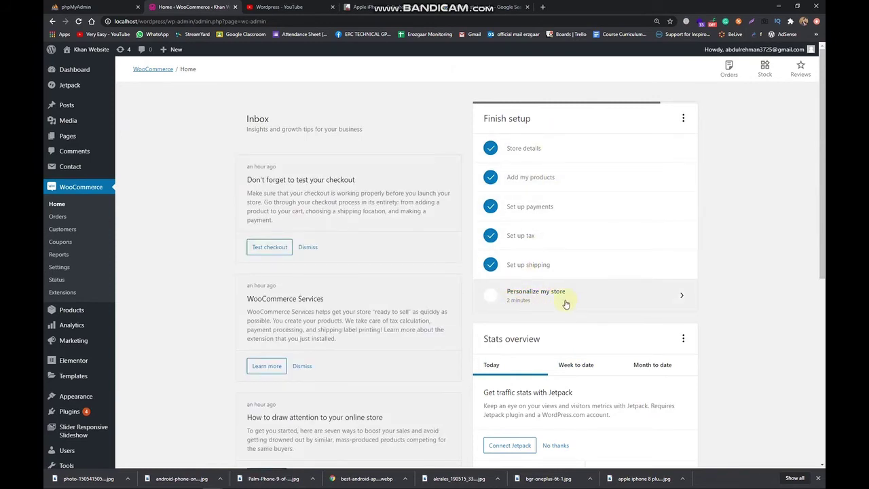
Open the task for personalizing the store and create a custom homepage.
left_click(602, 303)
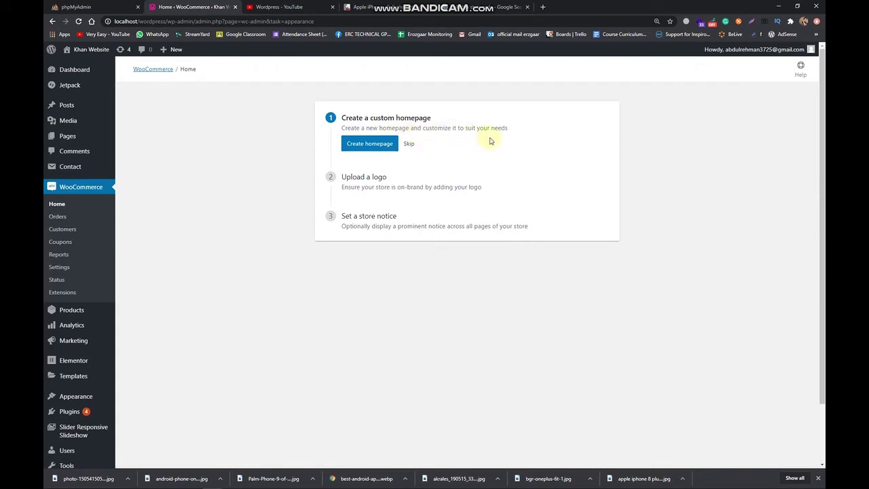
left_click(367, 148)
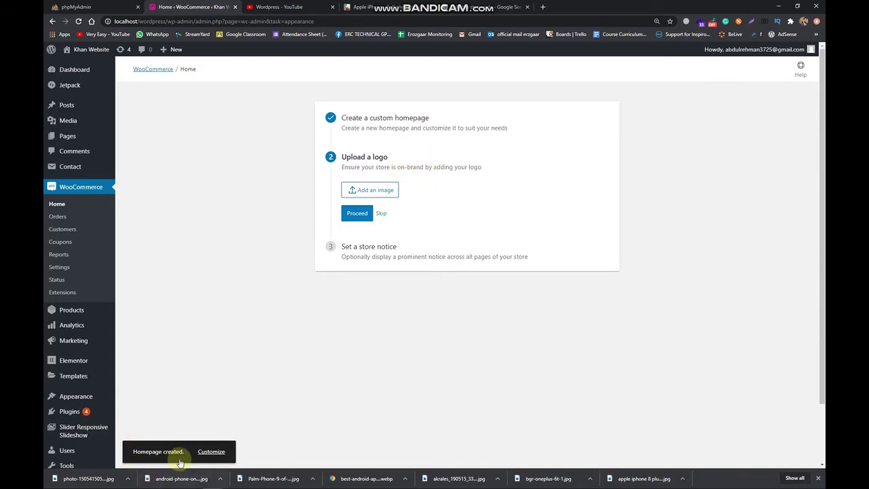
right_click(218, 454)
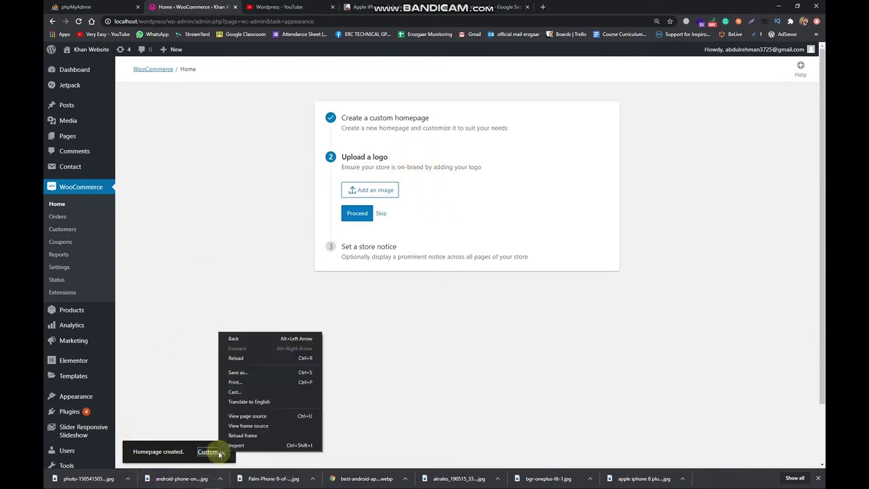
left_click(434, 395)
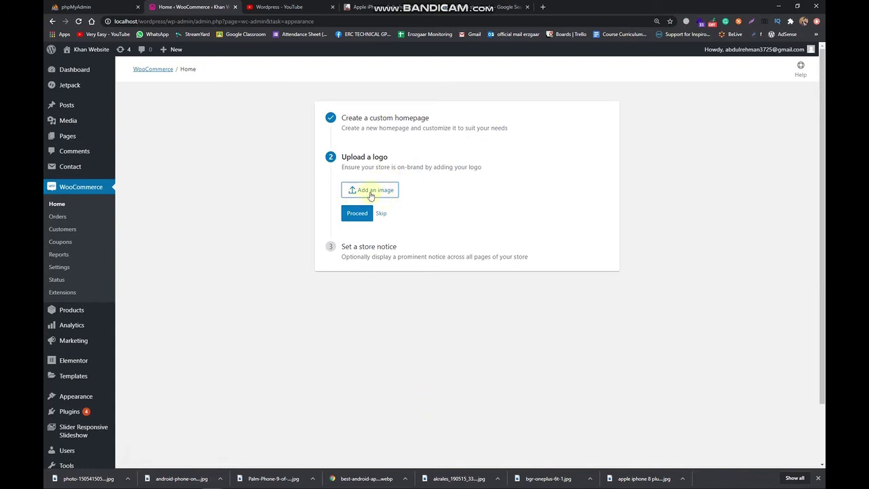
Try the privacy policy image from the media library as the store logo and remove it again.
left_click(371, 192)
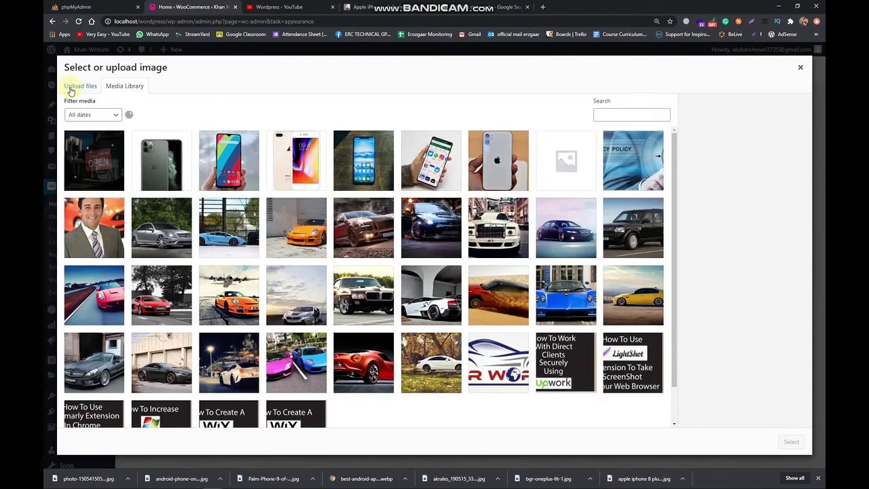
scroll(404, 262, "down", 3)
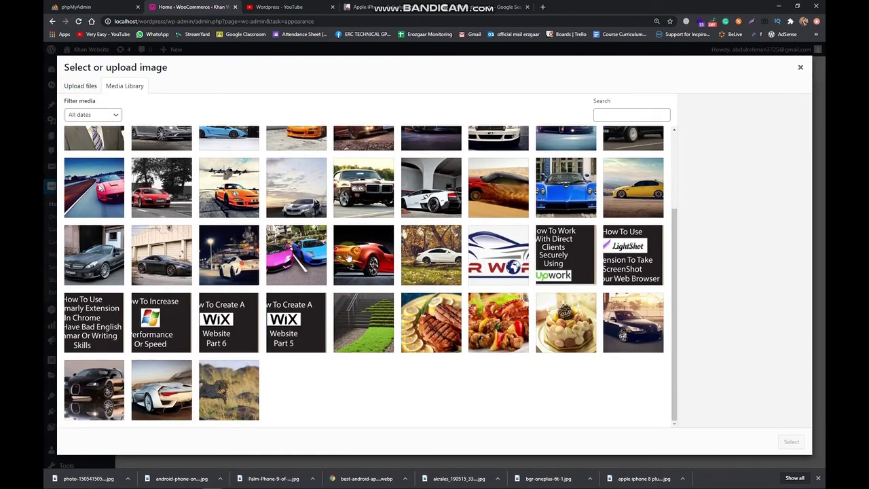
scroll(353, 288, "up", 3)
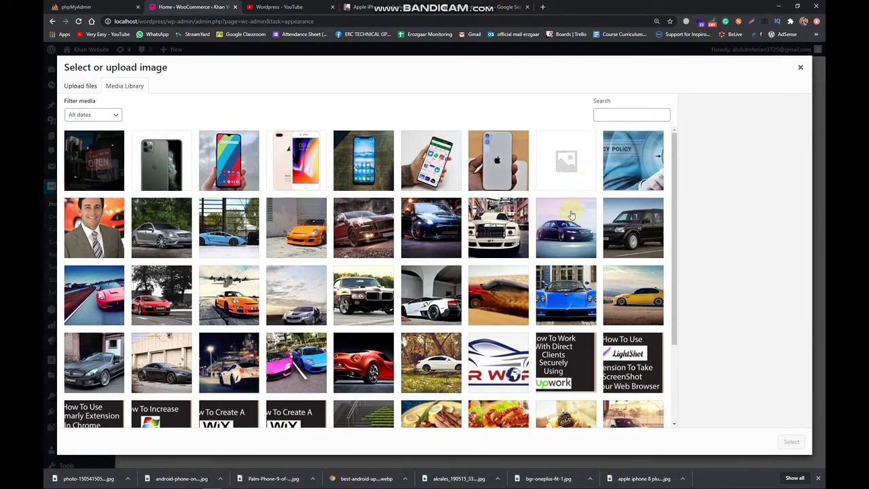
left_click(631, 176)
left_click(790, 441)
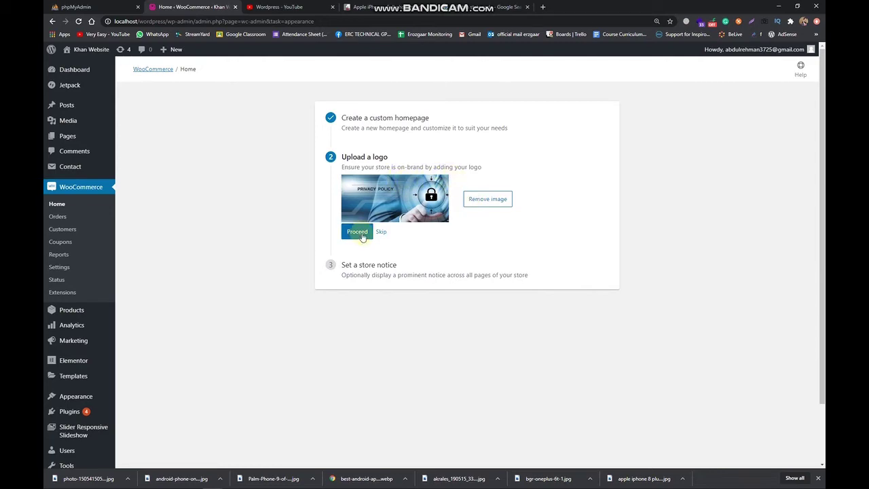
left_click(488, 199)
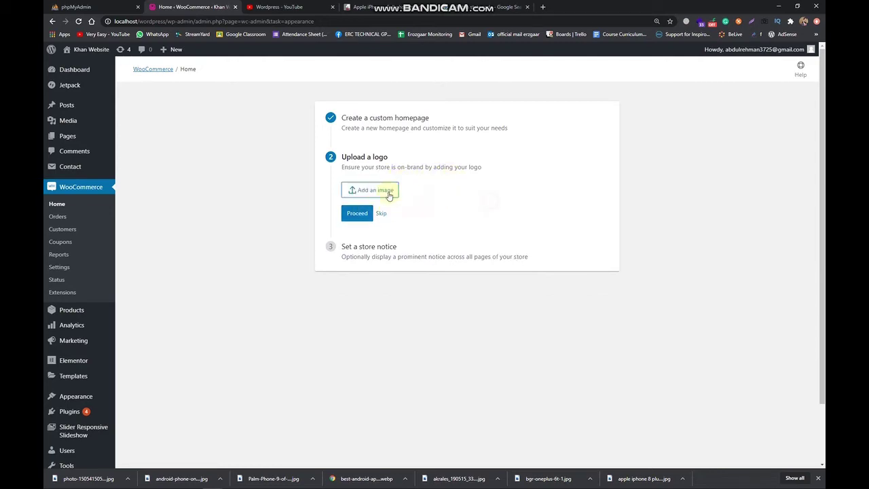
Upload the "download" phone image from the Desktop folder, select it as the store logo and proceed.
left_click(380, 192)
left_click(81, 86)
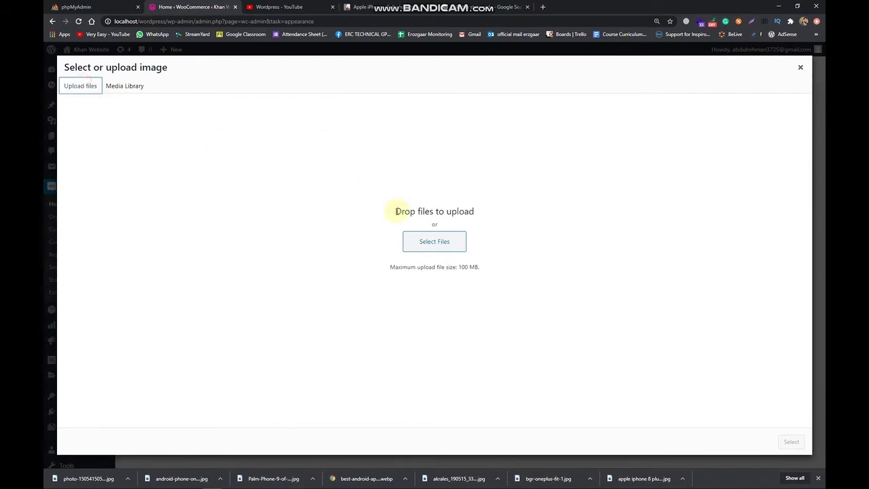
left_click(426, 249)
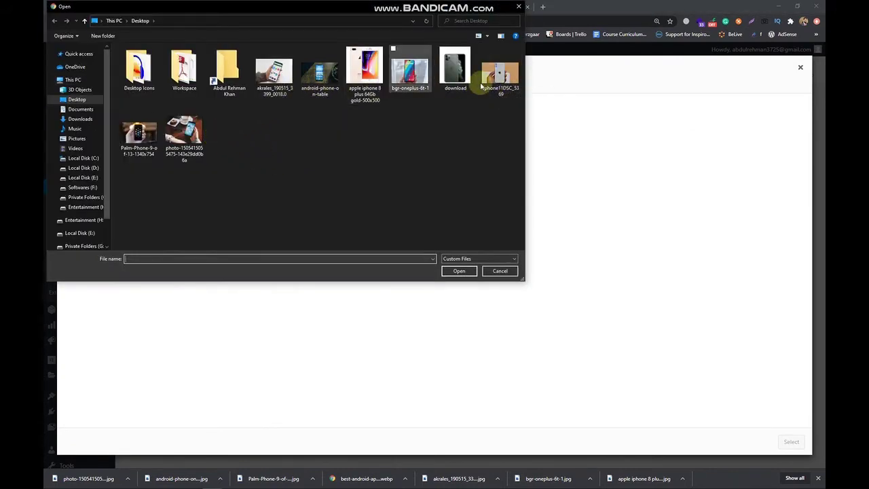
double_click(454, 69)
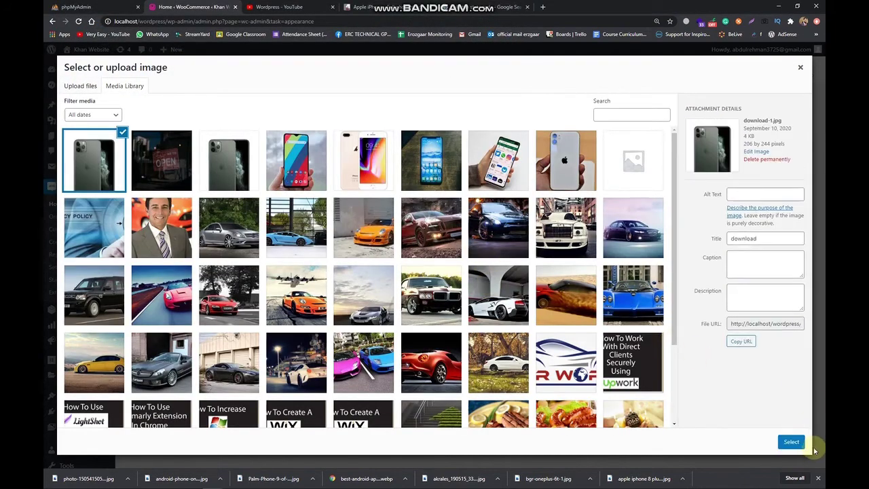
left_click(790, 441)
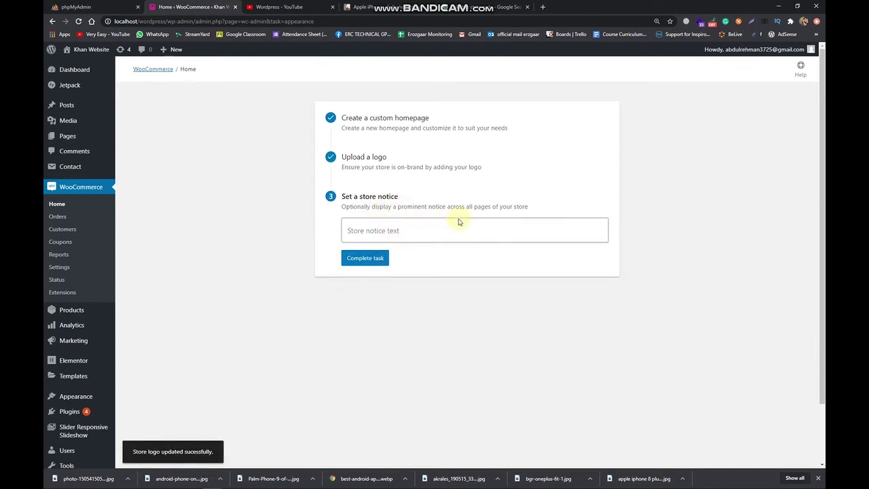
Set the store notice text to "Lorem ipsum dorem" and complete the personalization task.
left_click(493, 229)
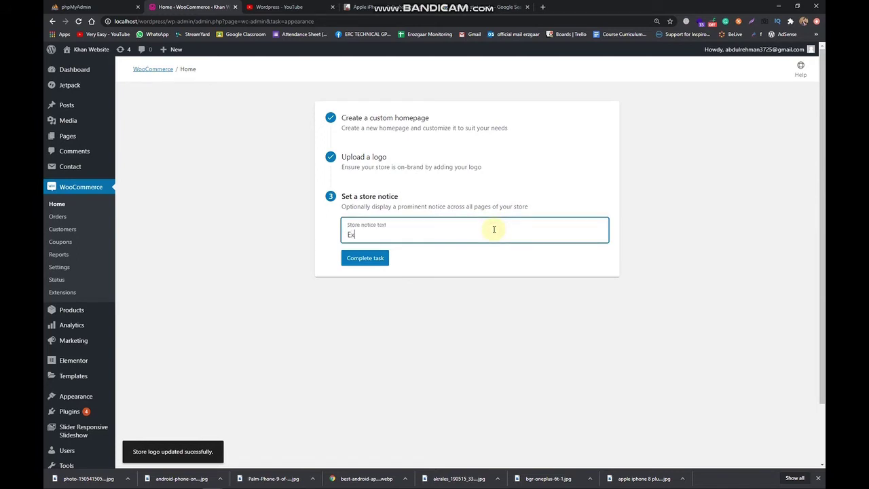
type("Exlusiv")
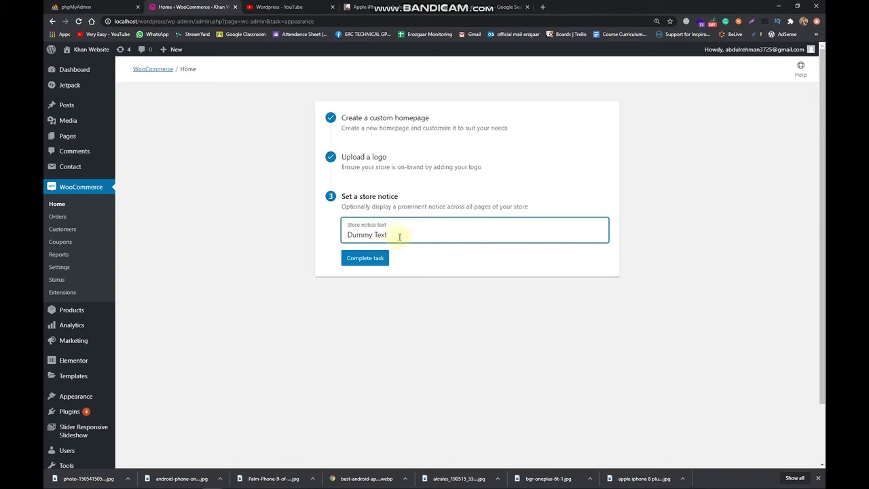
triple_click(393, 233)
type("Lorem ipsum dorem")
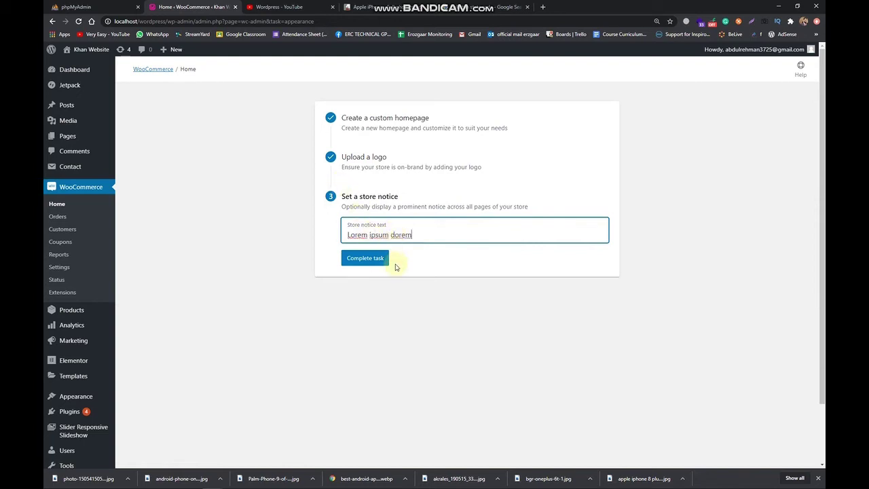
left_click(345, 258)
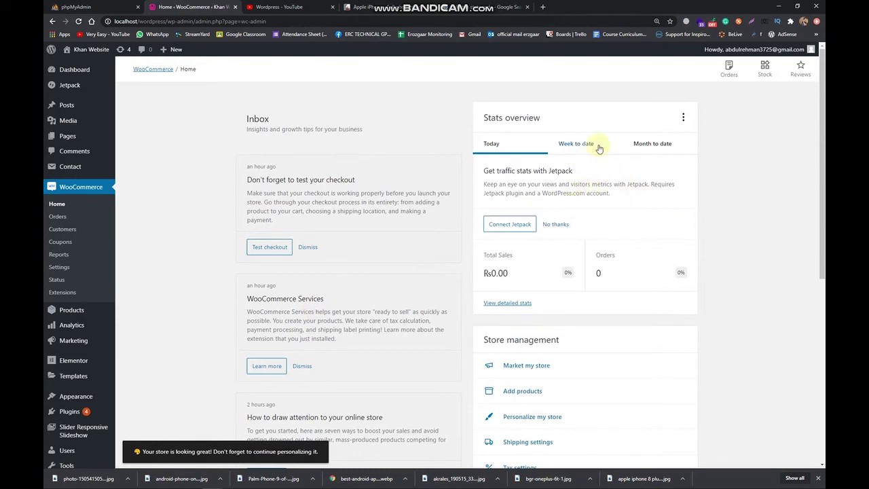
Open the storefront at localhost/wordpress in a new browser tab placed beside the store admin.
scroll(550, 202, "down", 1)
scroll(550, 197, "up", 1)
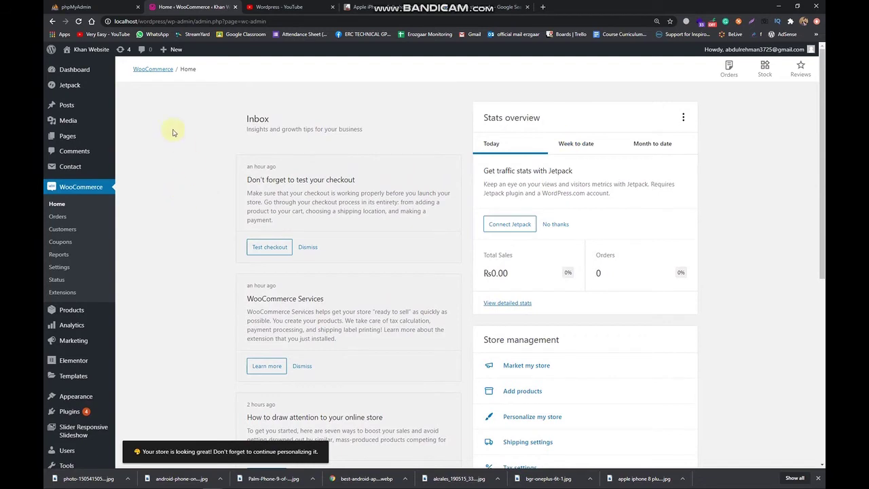
left_click(542, 7)
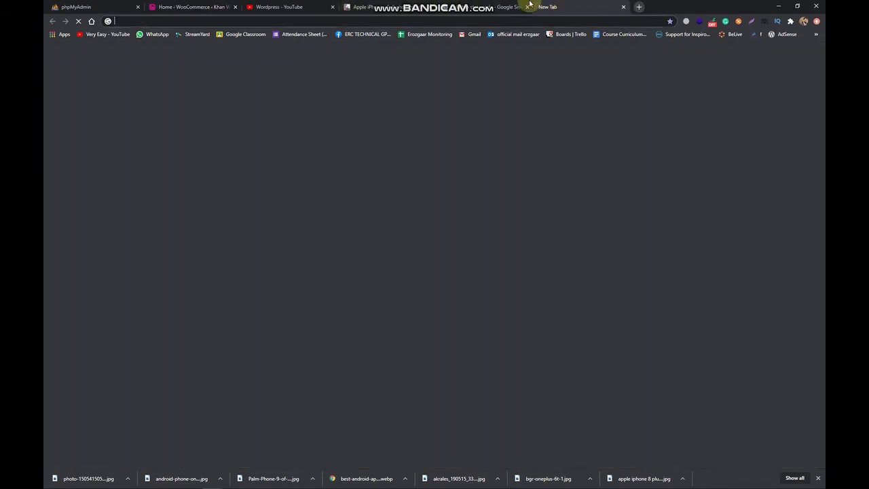
left_click_drag(562, 6, 287, 6)
left_click(263, 21)
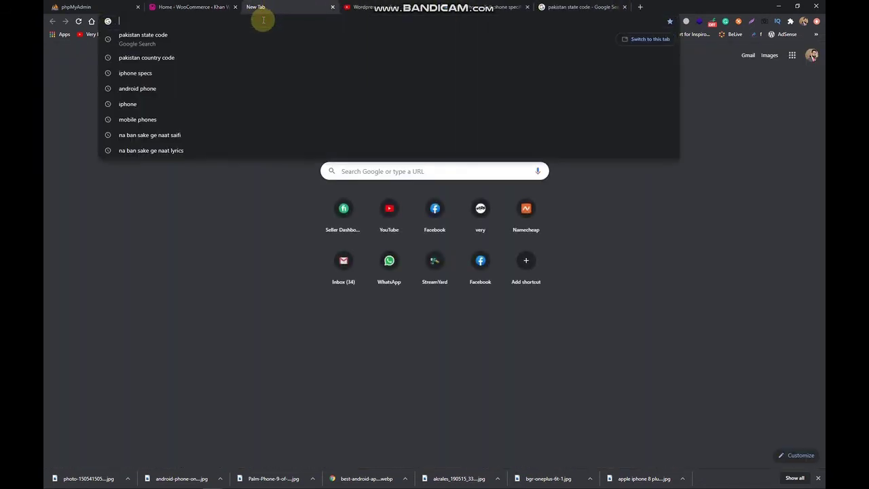
type("lo")
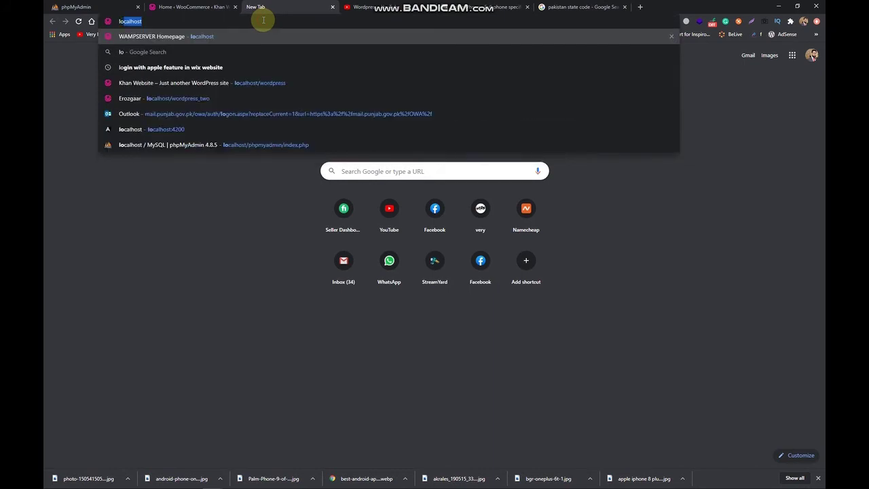
type("calhost./")
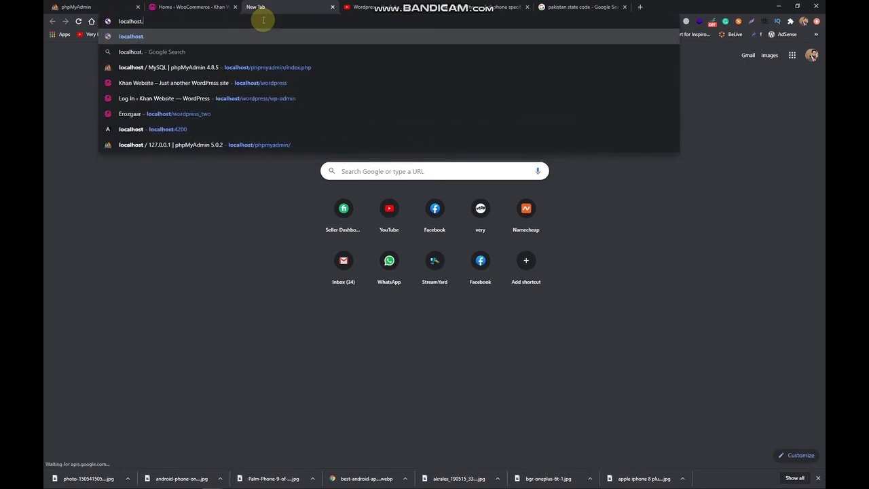
key("BackSpace")
key("BackSpace")
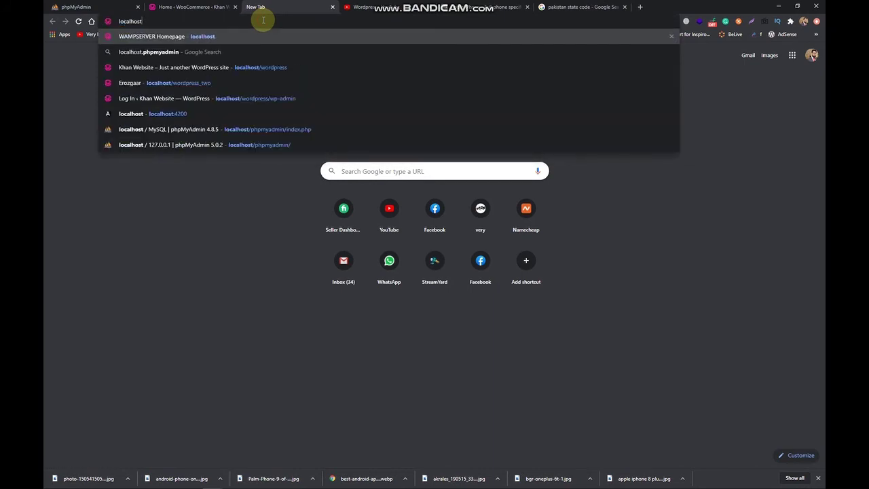
type("/wordpress")
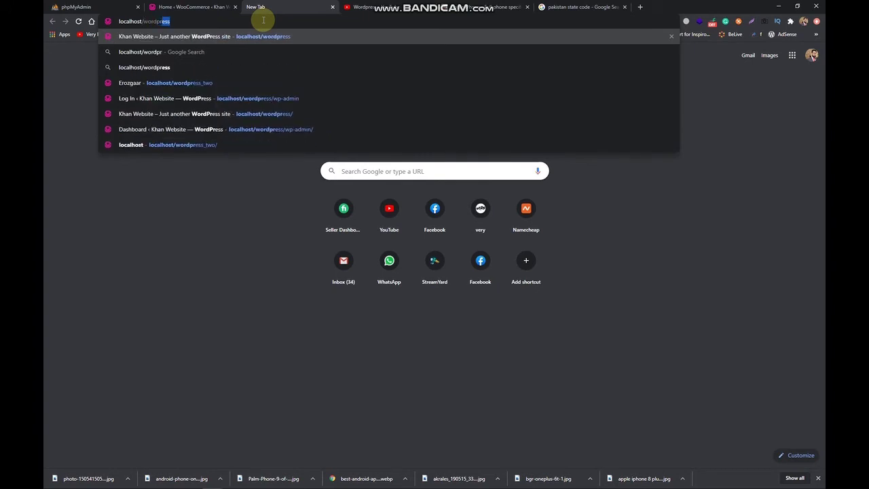
key("Return")
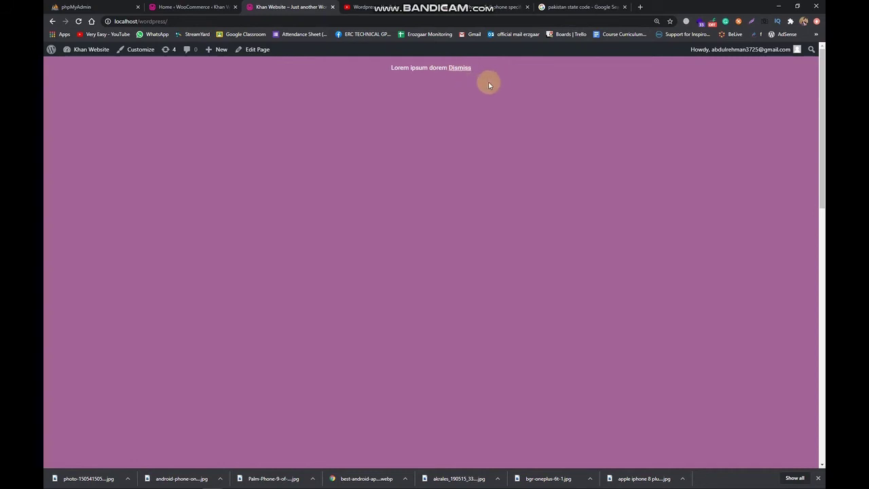
Check the "Lorem ipsum dorem" store notice on the homepage and dismiss it.
left_click_drag(390, 68, 460, 72)
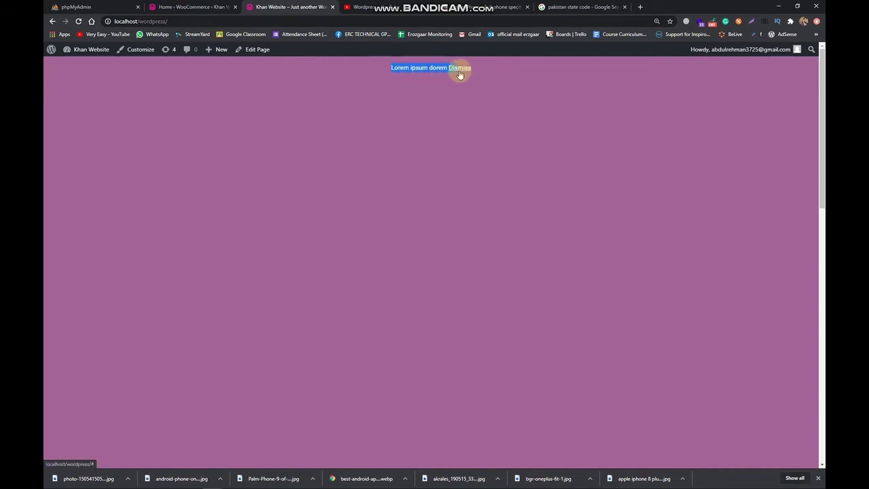
scroll(423, 104, "down", 6)
scroll(422, 113, "up", 3)
scroll(420, 115, "down", 3)
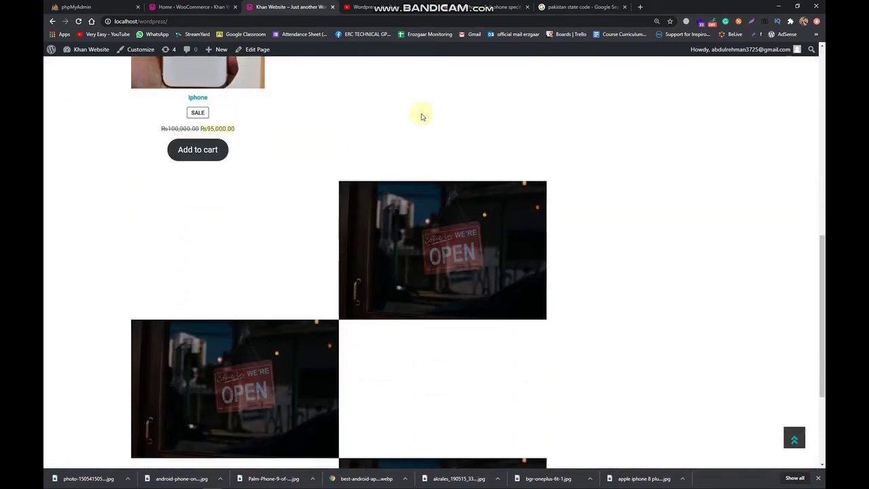
scroll(416, 117, "up", 6)
scroll(408, 102, "up", 2)
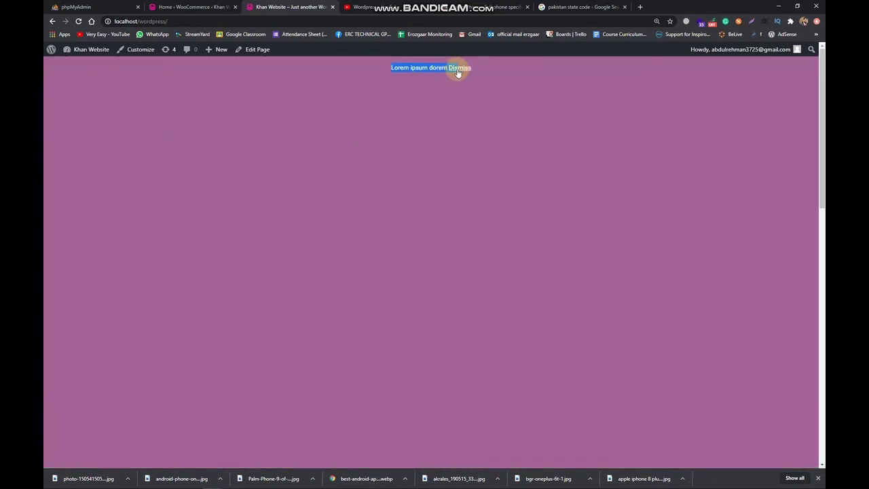
left_click(458, 72)
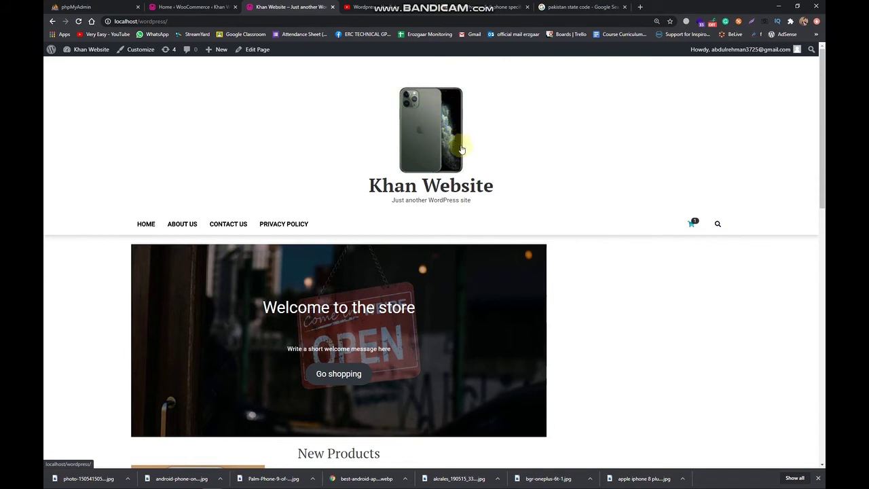
Look through the new homepage from the logo and welcome banner down to the footer.
scroll(398, 273, "down", 2)
scroll(352, 205, "down", 8)
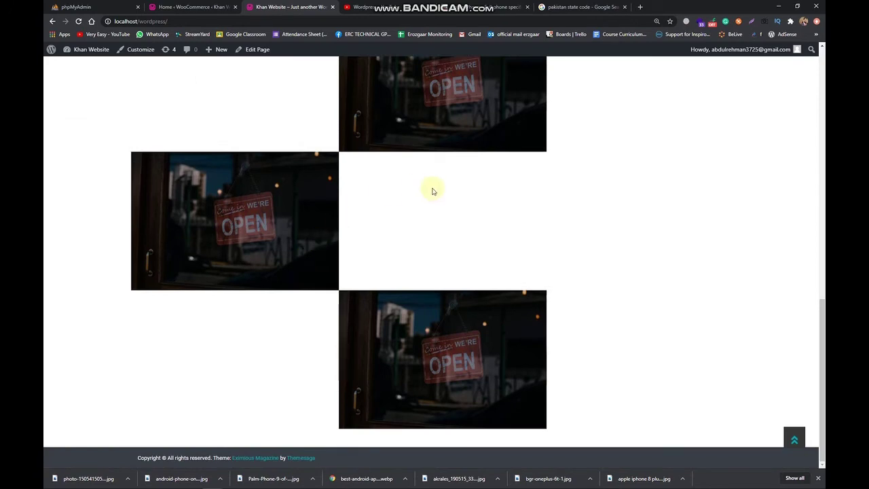
scroll(316, 296, "up", 6)
scroll(321, 311, "down", 6)
scroll(321, 311, "up", 10)
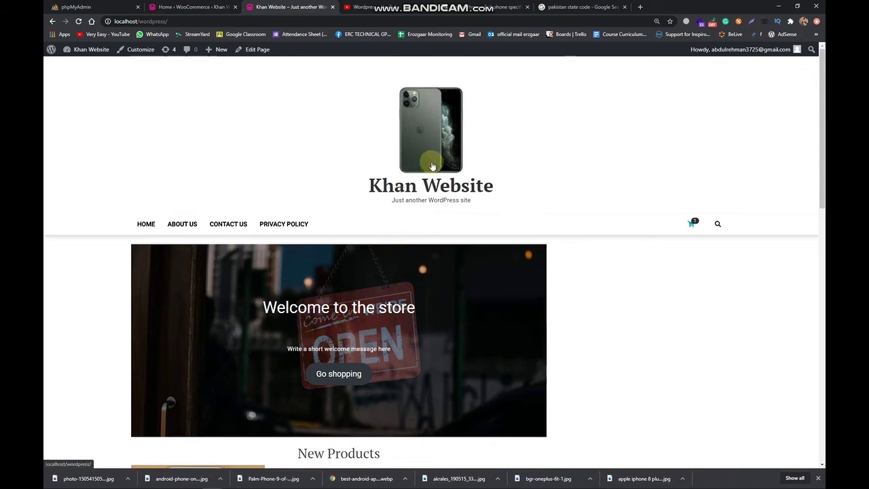
scroll(369, 339, "down", 10)
scroll(369, 339, "up", 10)
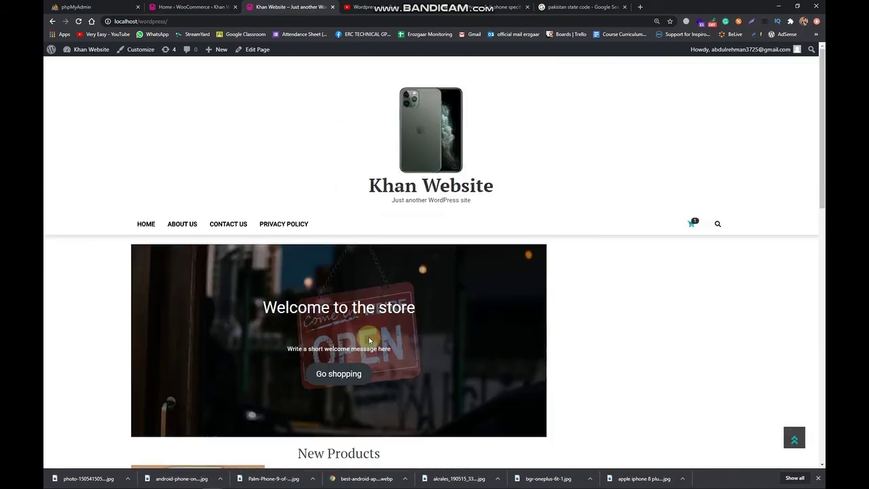
Go shopping from the homepage's welcome banner and look over the products on the Shop page.
left_click(343, 384)
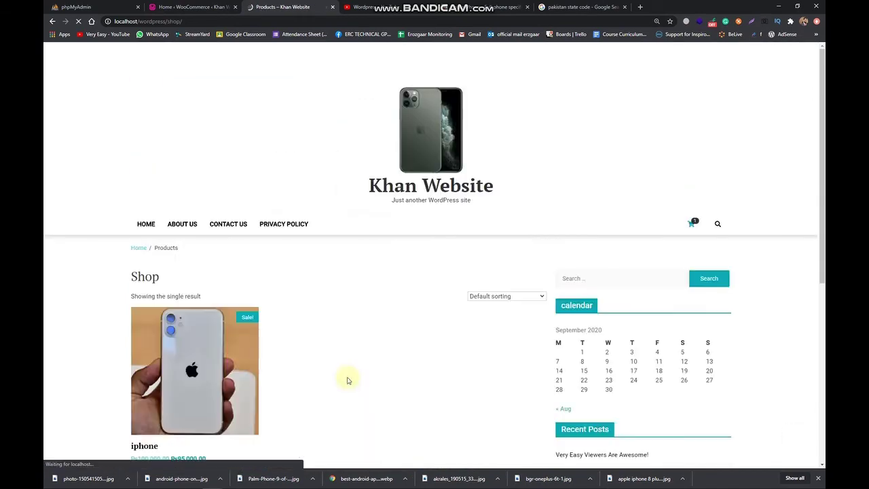
scroll(375, 346, "down", 4)
scroll(213, 206, "up", 4)
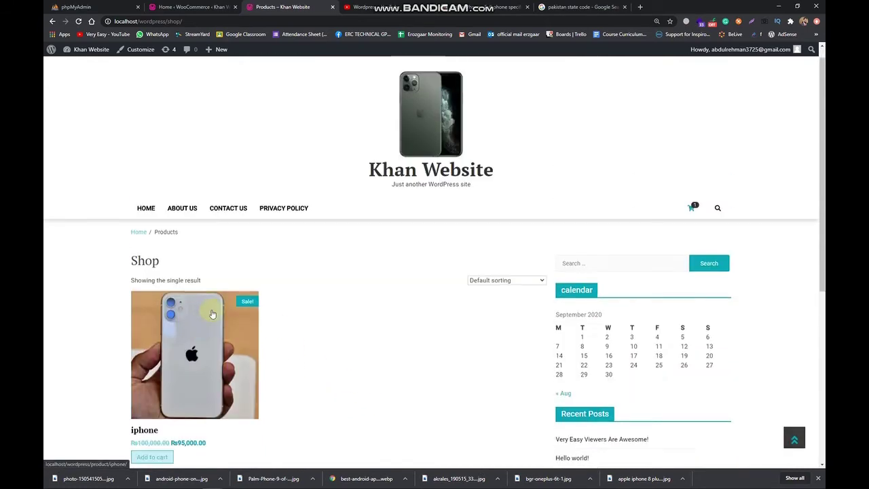
Return to the store admin and start a new product named "android".
left_click(204, 6)
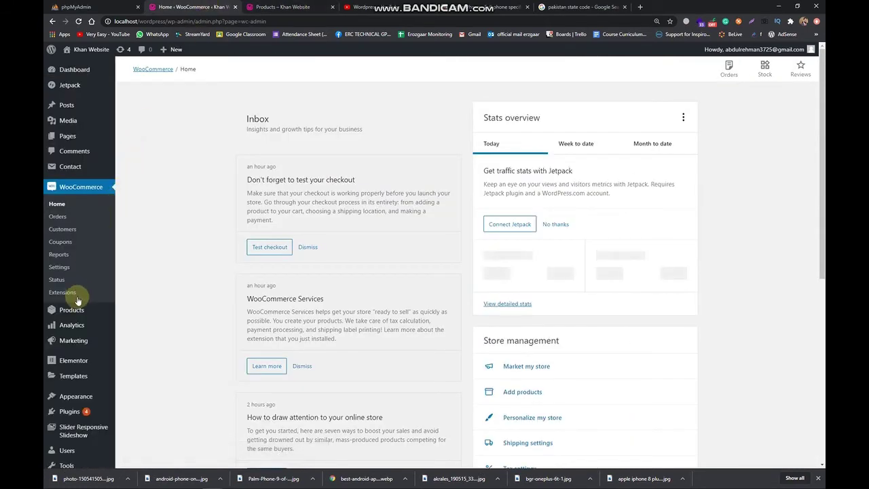
mouse_move(75, 309)
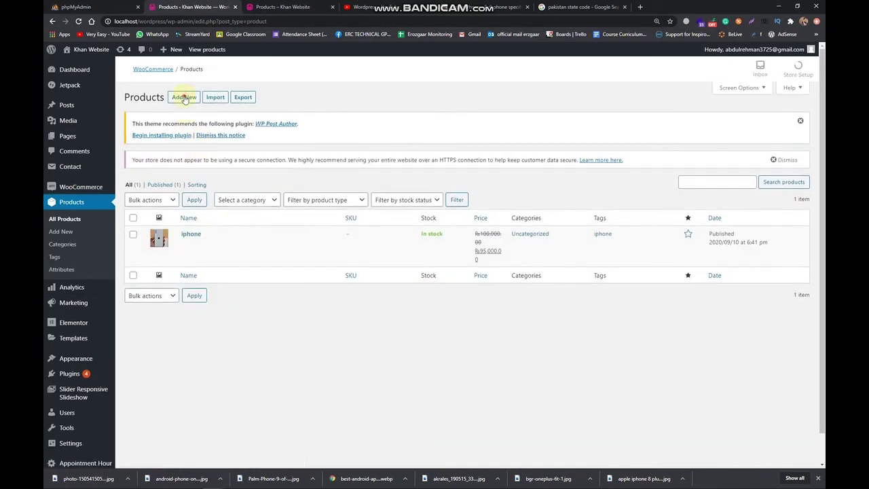
left_click(184, 97)
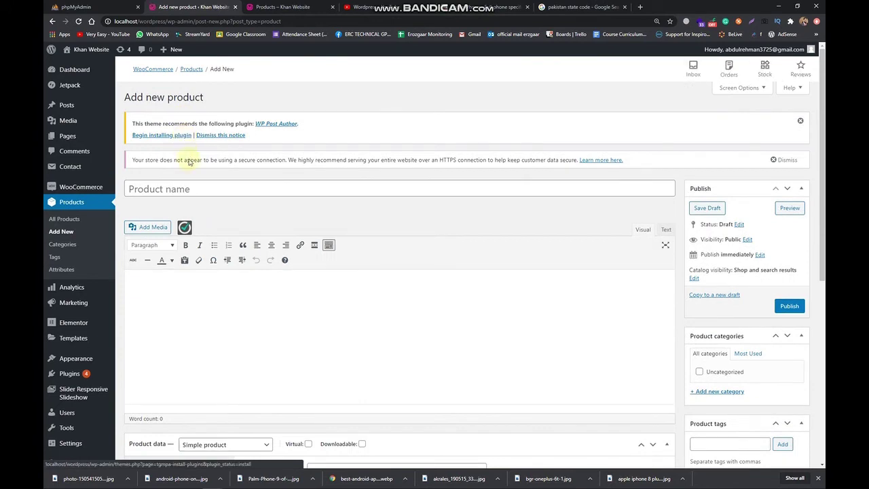
left_click(195, 184)
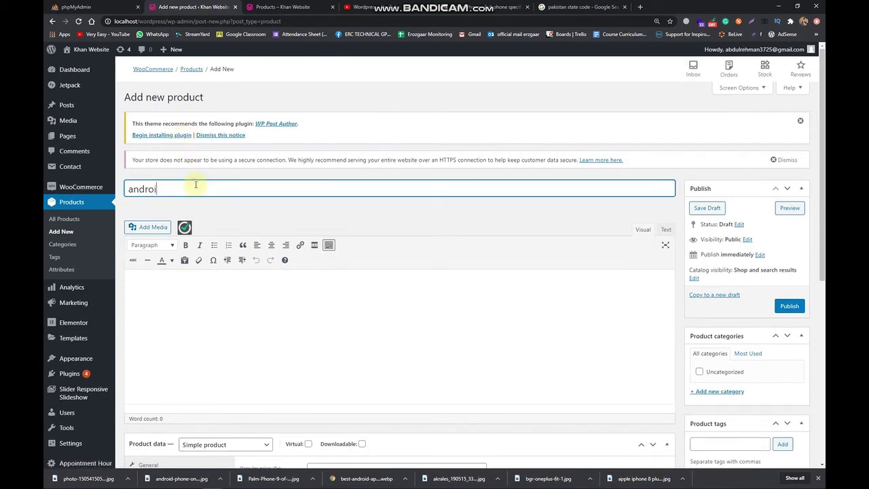
Write "Android" as the product description and select that text.
left_click(273, 325)
type("Adn")
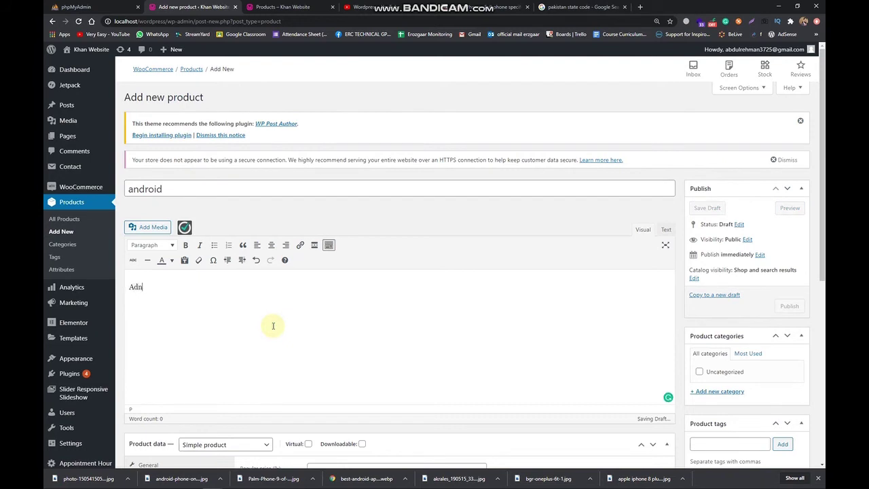
key("BackSpace")
key("BackSpace")
type("nd")
key("ctrl+a")
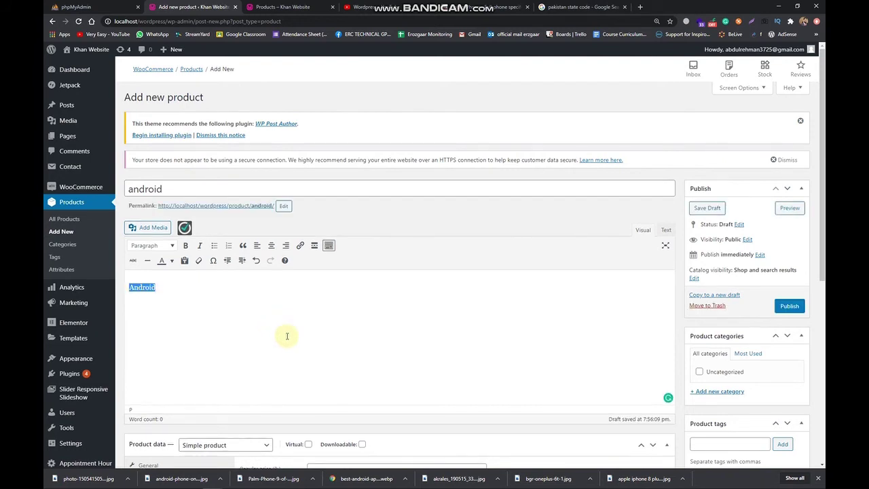
Set the android product's regular price to 100000 and its sale price to 95000.
scroll(281, 343, "down", 2)
scroll(248, 359, "down", 1)
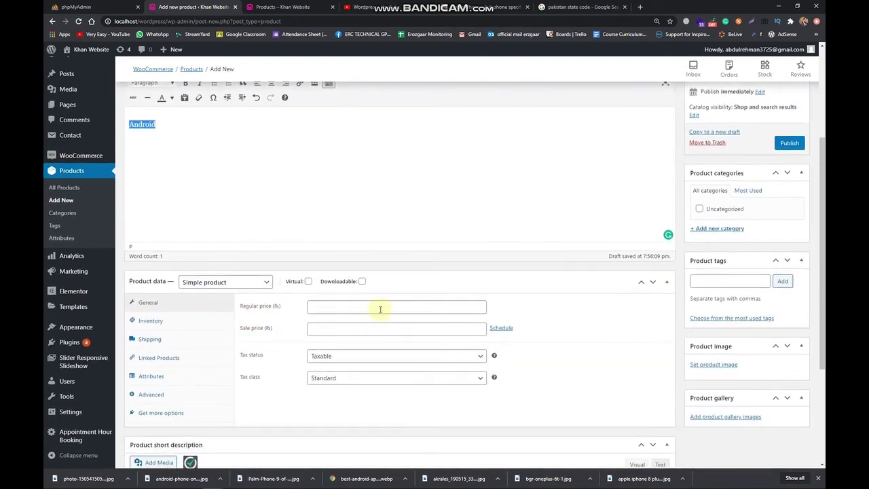
left_click(380, 306)
left_click(353, 338)
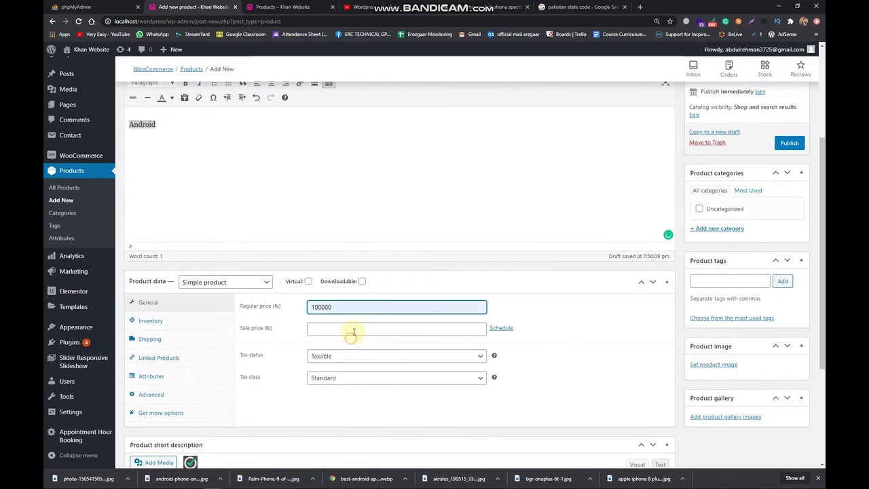
left_click(359, 328)
type("95000")
Set the hand-held phone with the colorful red and blue screen as the product image and publish the android product.
left_click(730, 365)
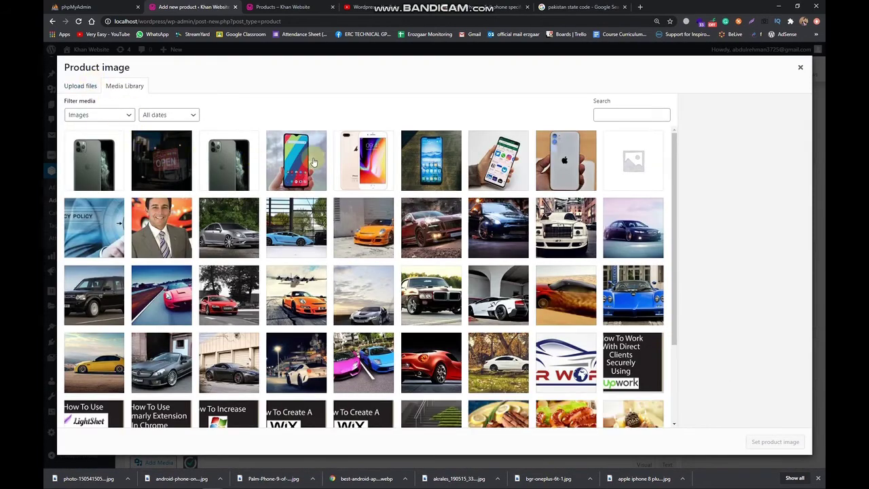
left_click(315, 163)
left_click(774, 442)
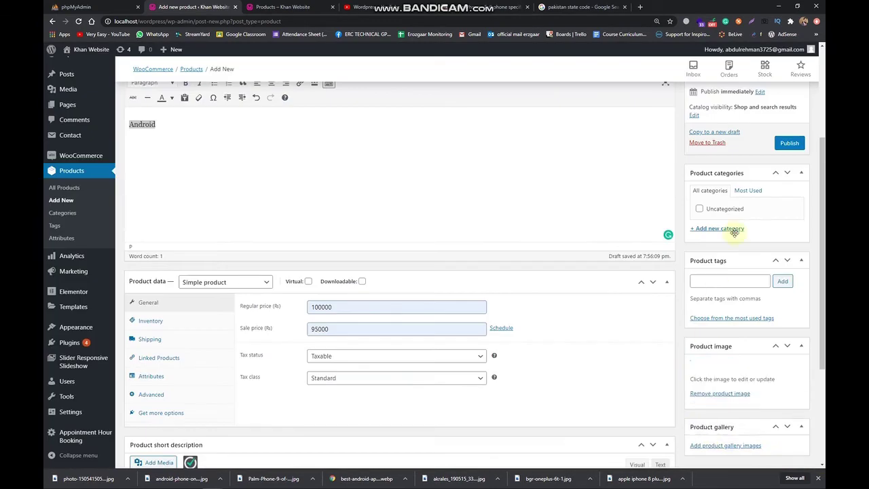
scroll(766, 179, "up", 3)
left_click(788, 306)
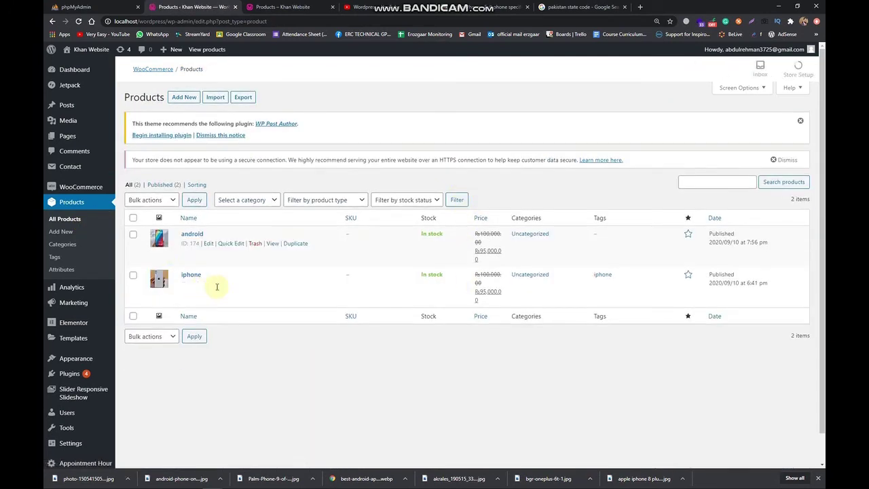
Duplicate the iphone product, look over the copied details and publish the copy.
left_click(296, 285)
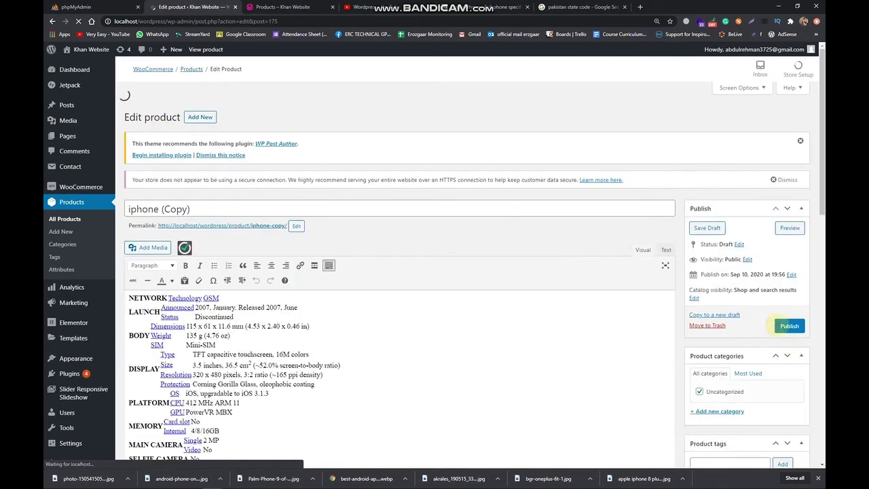
scroll(226, 211, "down", 10)
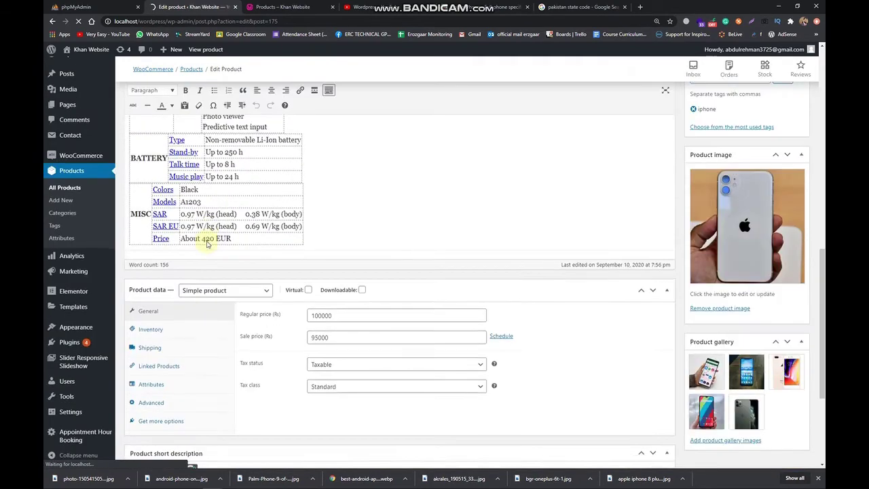
scroll(394, 219, "up", 10)
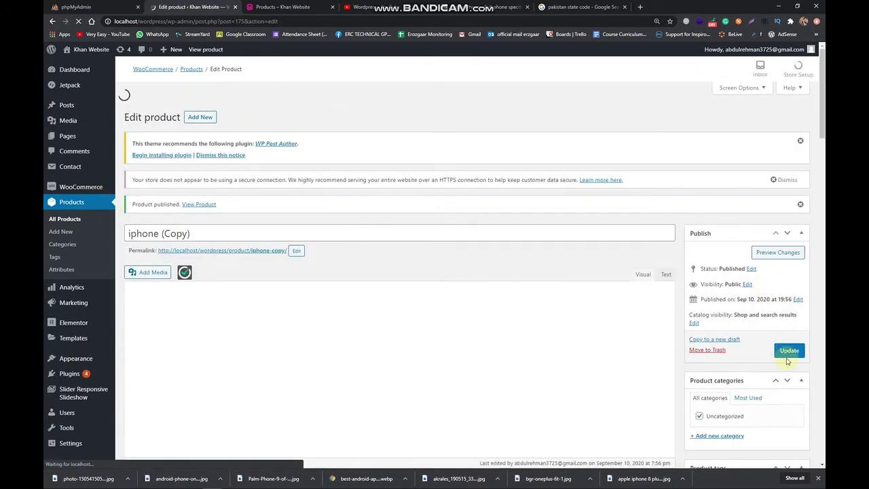
Open the product export from the full product list and add ID as an exported column.
left_click(91, 218)
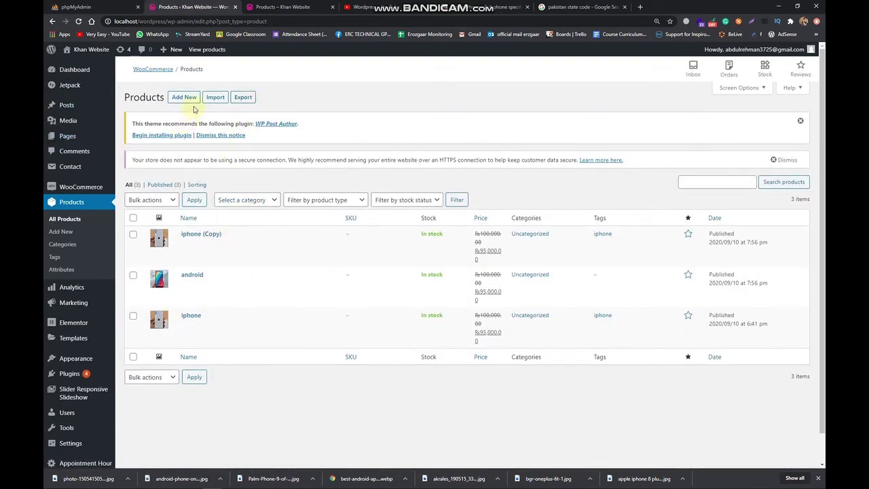
left_click(251, 99)
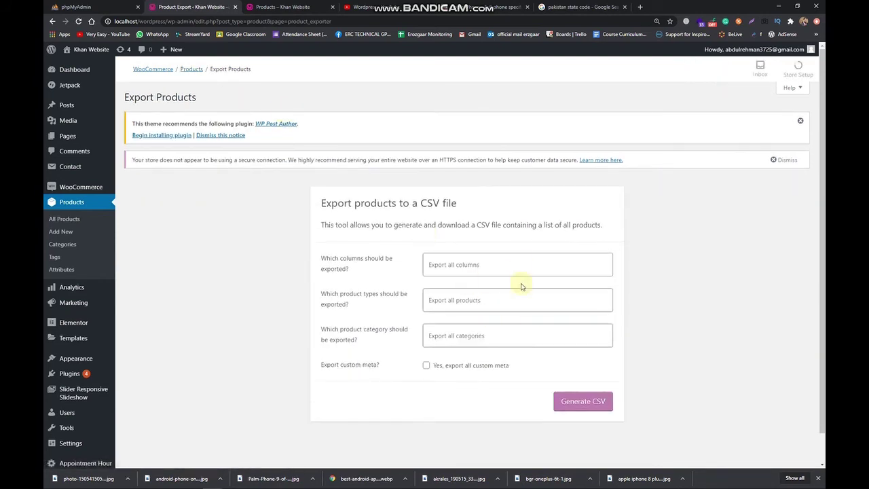
left_click(520, 265)
left_click(482, 283)
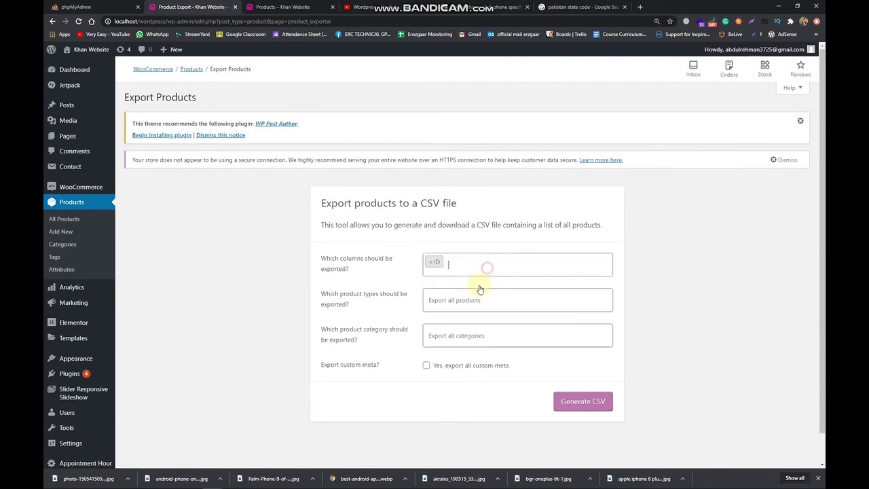
left_click(481, 271)
left_click(487, 283)
left_click(489, 266)
left_click(479, 299)
Add the Name and Description columns to the product export.
left_click(506, 266)
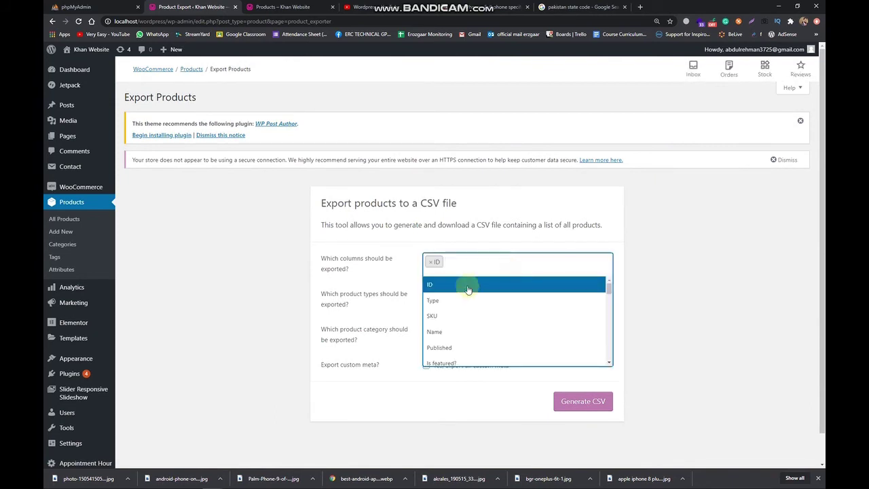
left_click(465, 334)
left_click(507, 262)
scroll(489, 331, "down", 2)
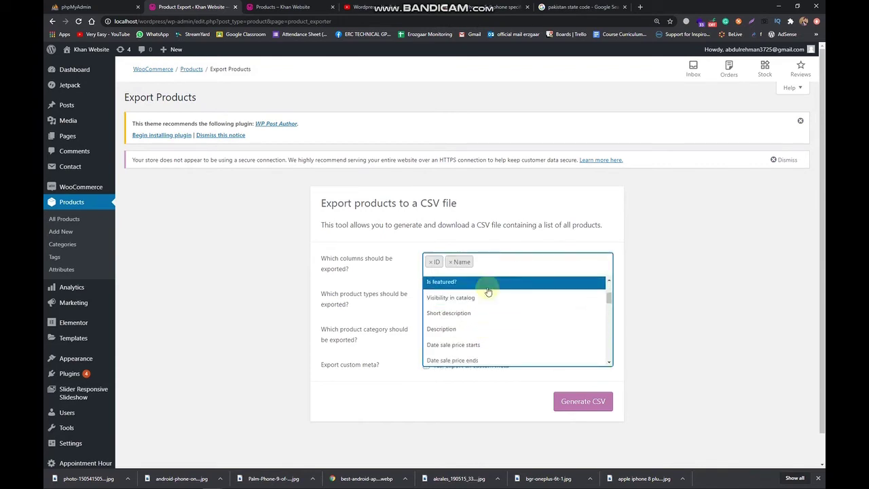
left_click(490, 333)
Add the Tax status and Regular price columns to the product export.
left_click(550, 266)
scroll(513, 332, "down", 1)
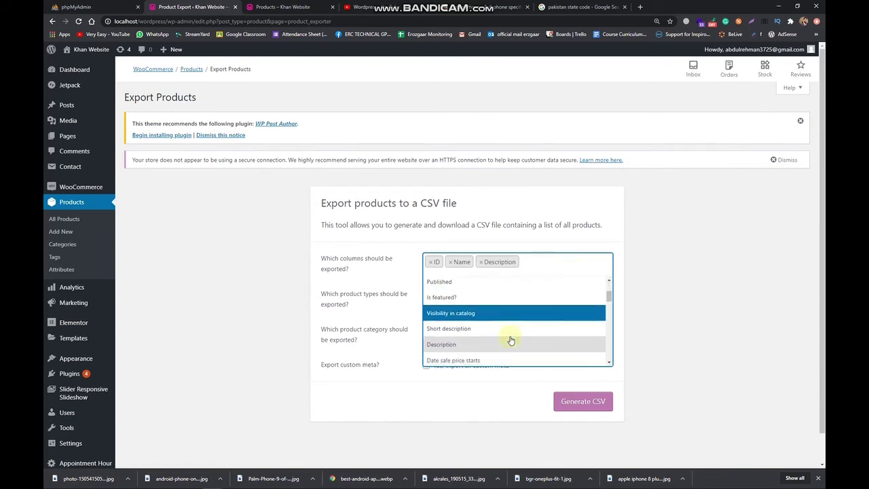
scroll(509, 336, "down", 1)
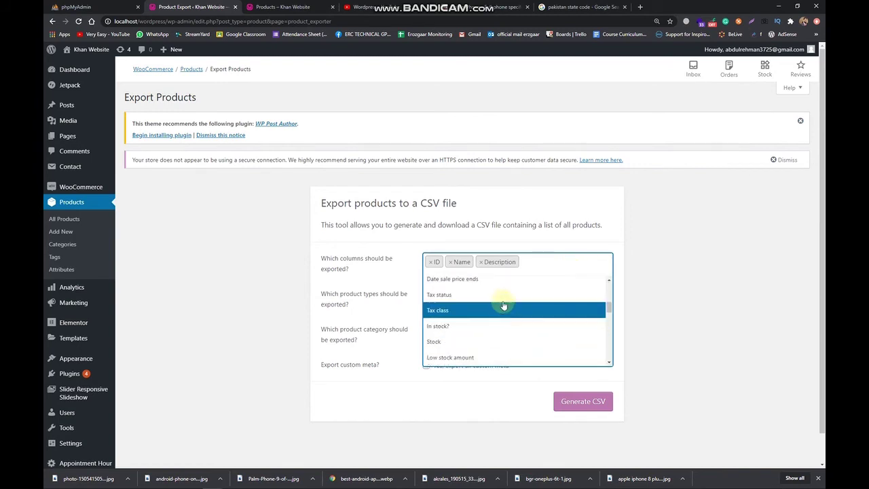
left_click(502, 304)
left_click(581, 267)
scroll(511, 339, "down", 3)
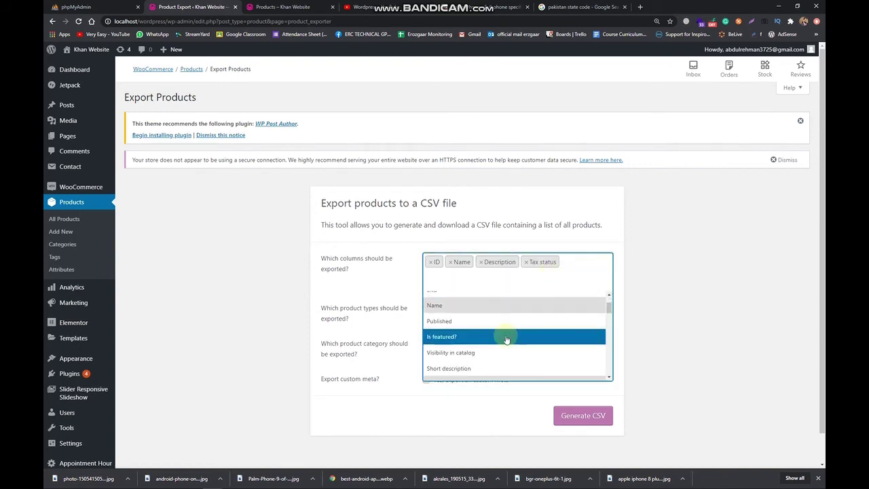
scroll(509, 347, "down", 1)
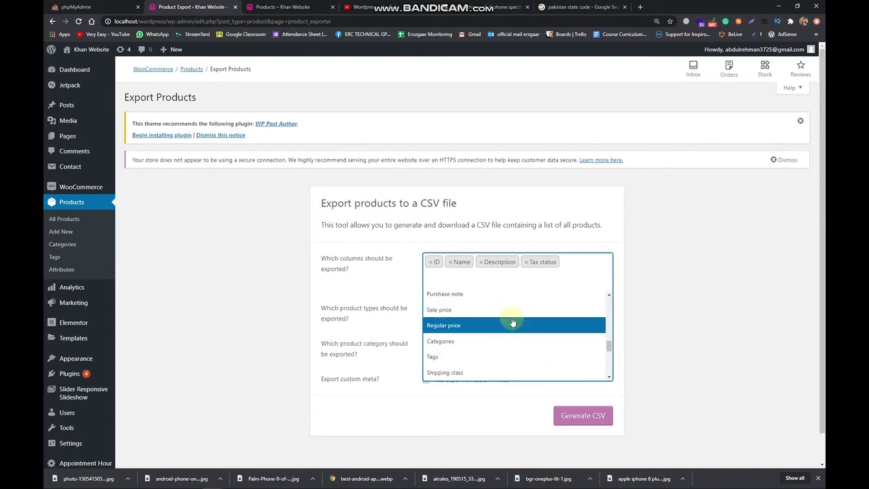
left_click(512, 323)
Look through the remaining export columns and the available product types without selecting any.
left_click(527, 281)
scroll(486, 350, "down", 8)
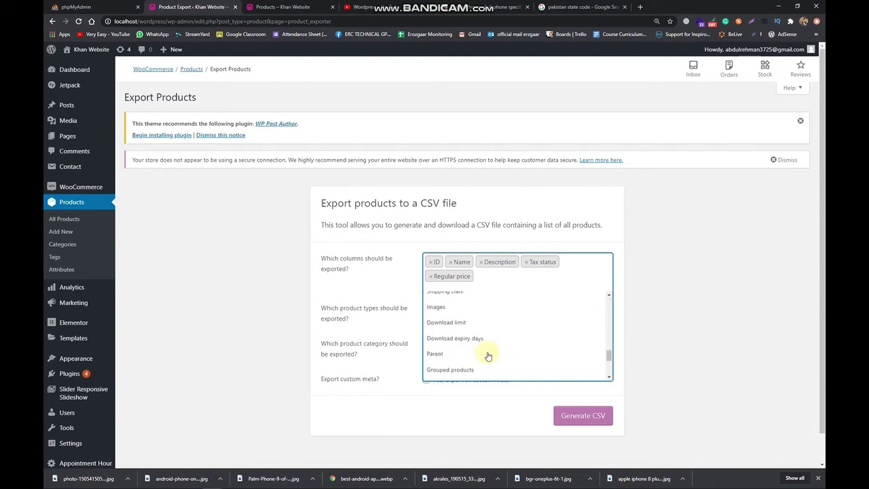
scroll(487, 355, "down", 3)
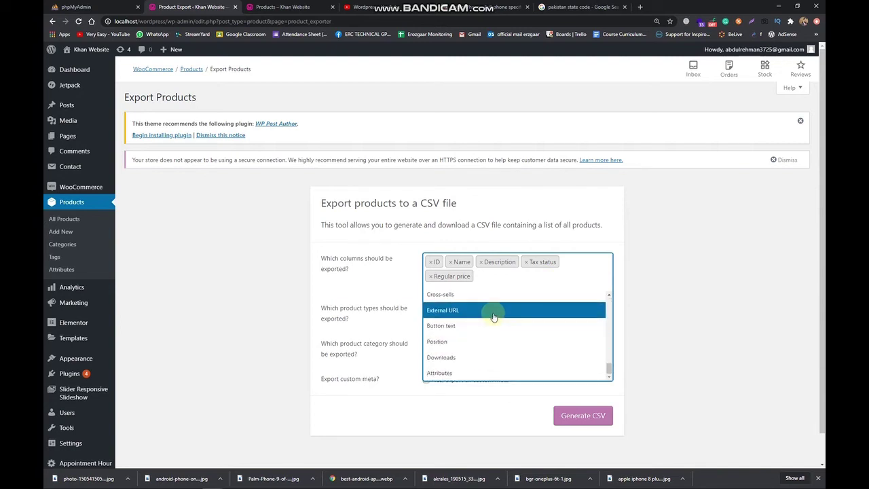
scroll(495, 329, "up", 3)
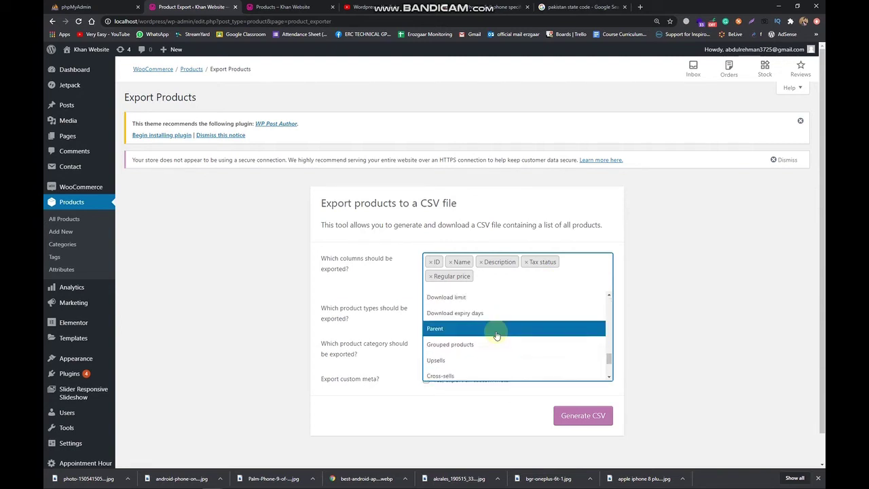
scroll(498, 325, "up", 2)
left_click(678, 299)
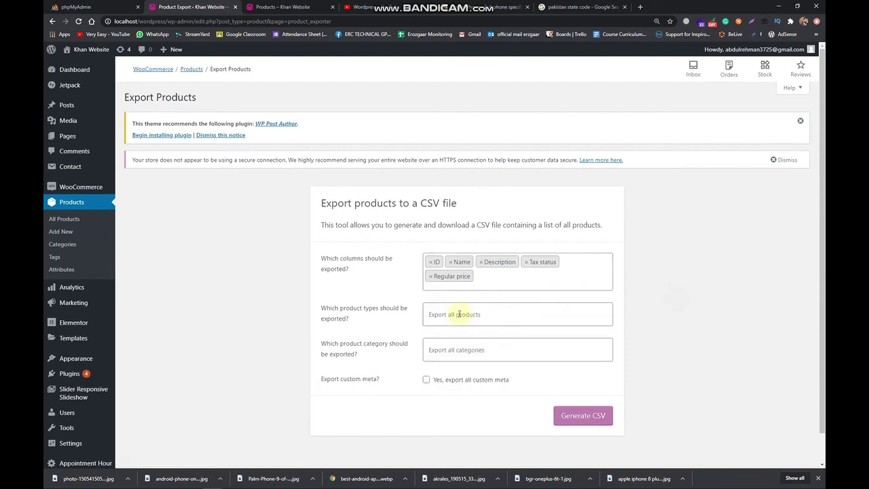
left_click(459, 314)
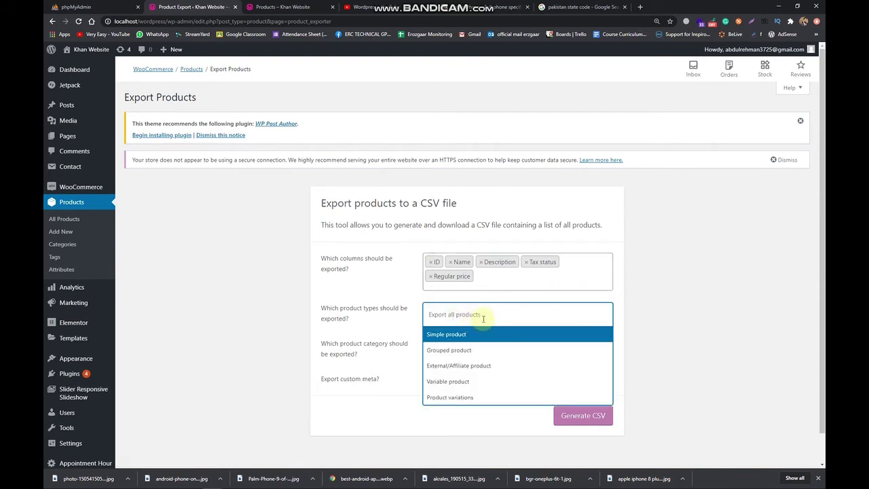
left_click(669, 310)
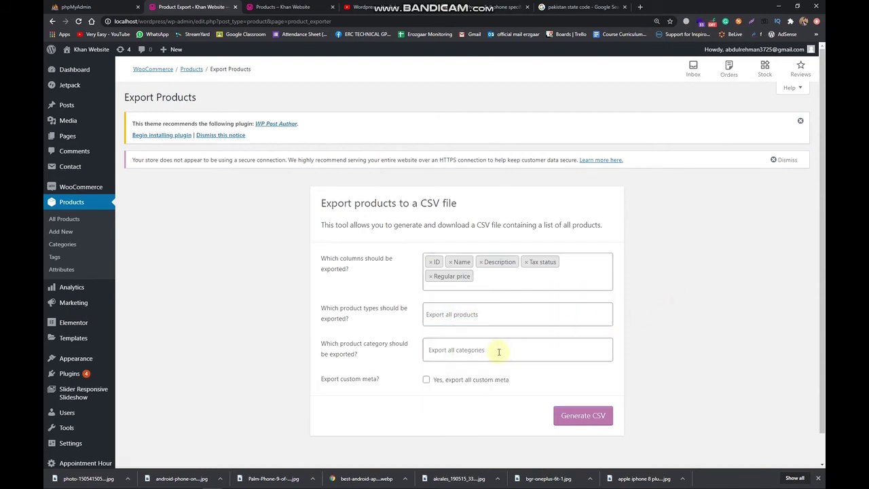
left_click(723, 316)
Include all custom meta in the export and generate the product CSV file.
left_click(494, 382)
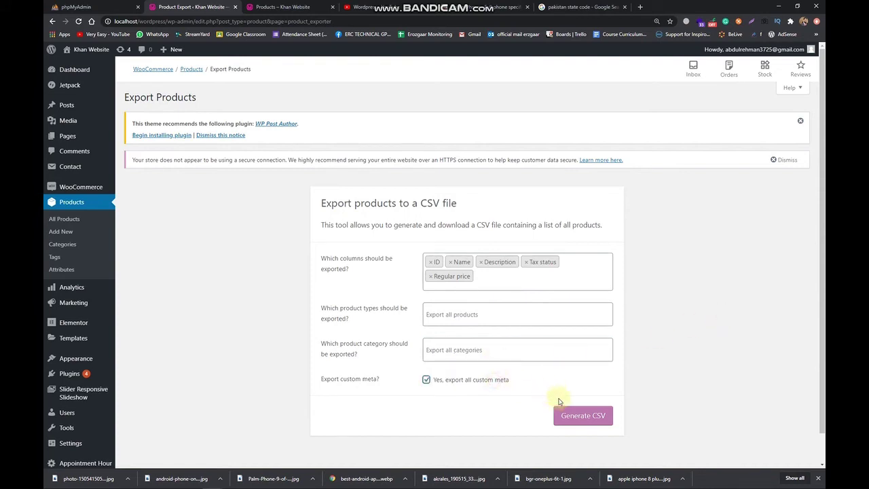
left_click(590, 421)
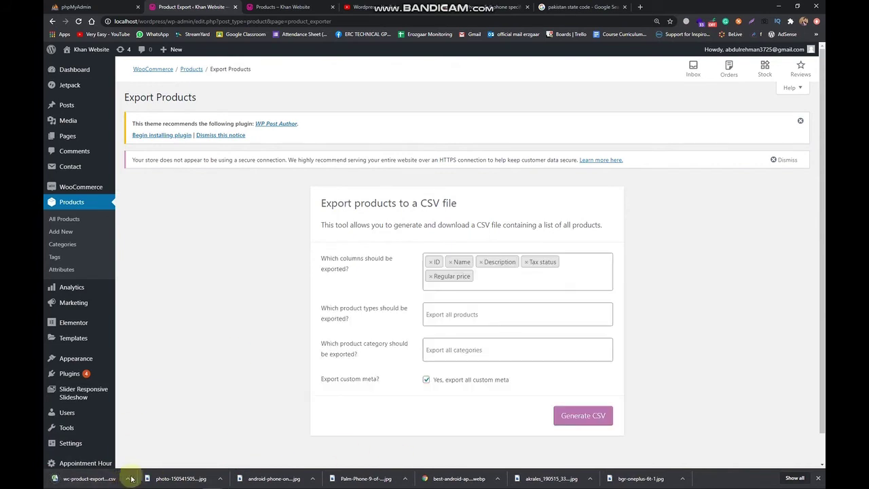
left_click(128, 479)
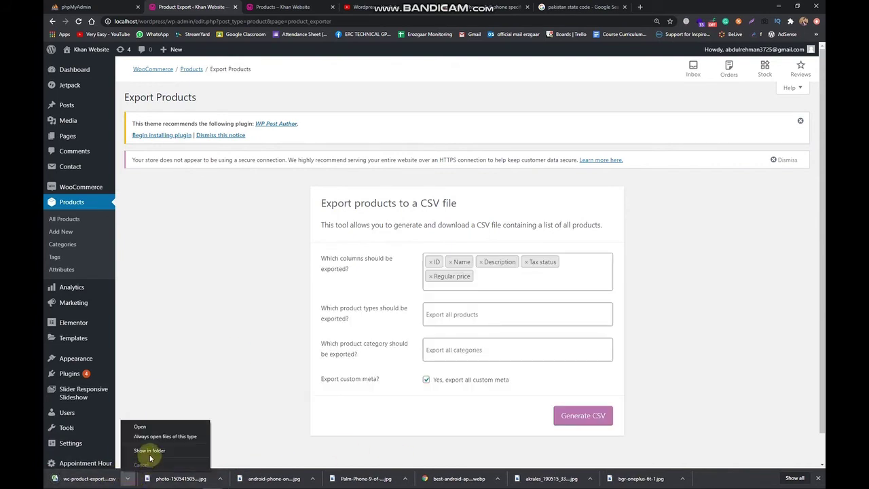
left_click(239, 352)
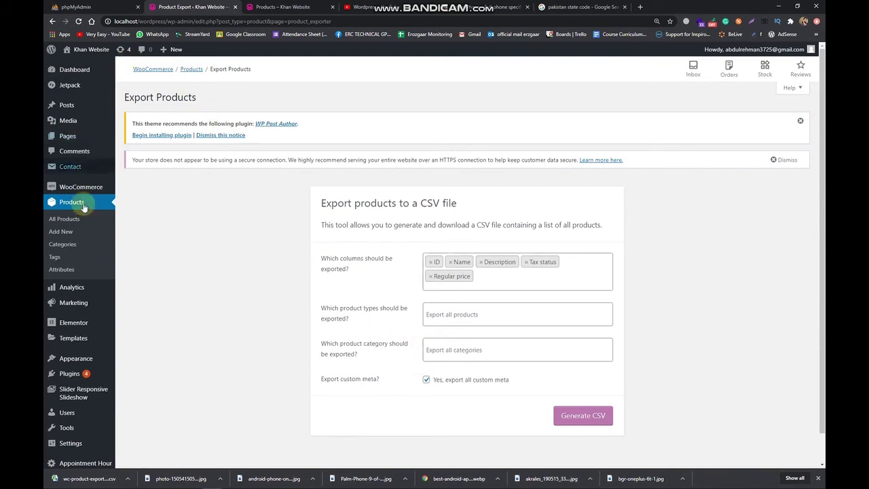
Return to the full product list, and open the exported wc-product-export CSV in Excel from its download folder.
left_click(65, 219)
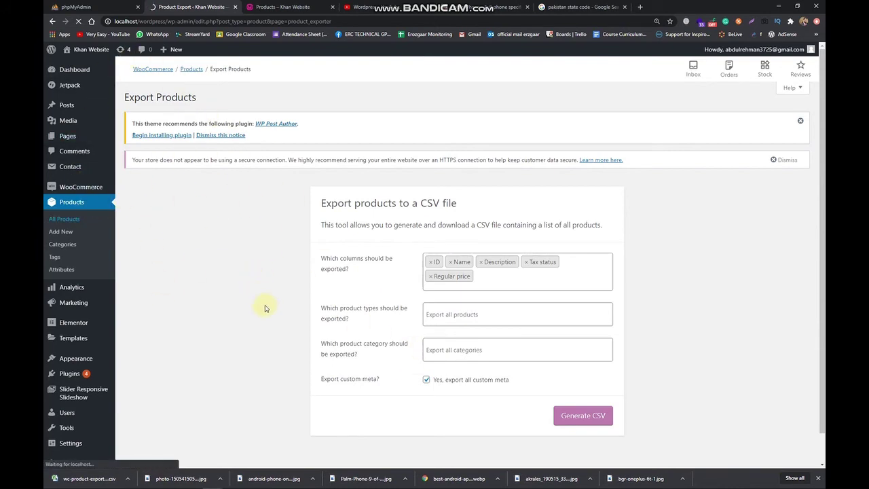
left_click(128, 479)
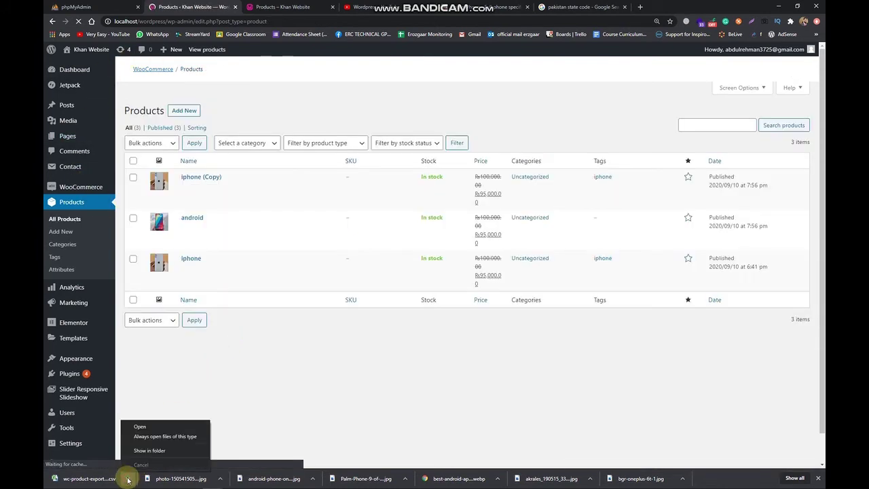
left_click(139, 449)
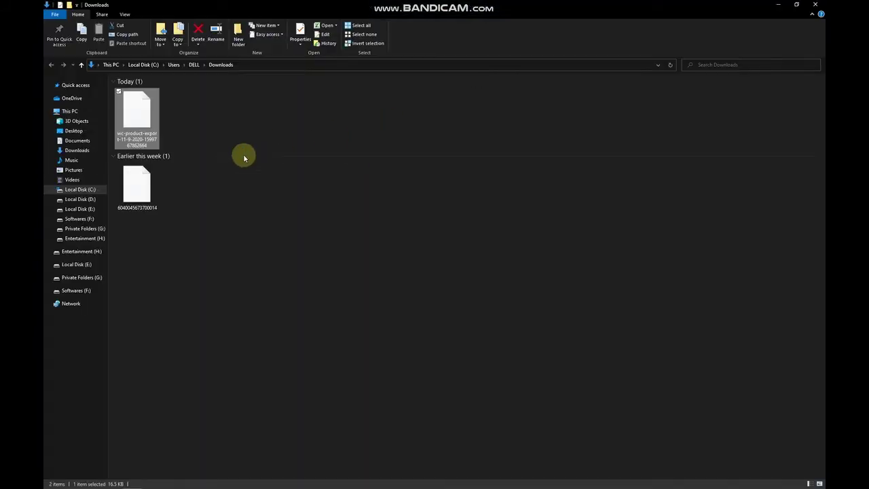
double_click(145, 135)
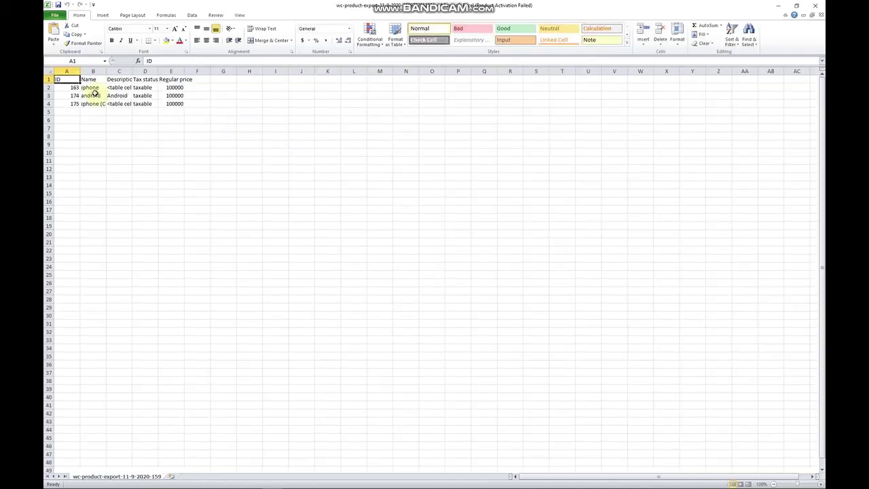
left_click(517, 325)
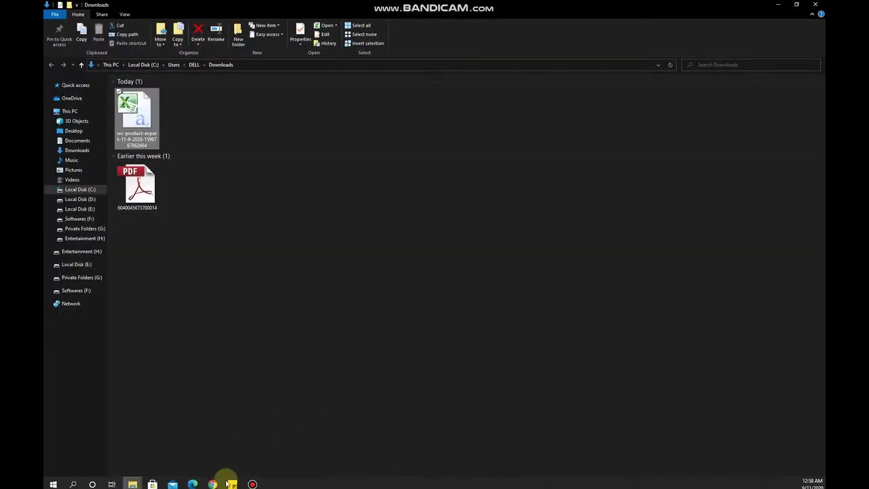
Switch back to the product list in Chrome and open the product import.
left_click(212, 479)
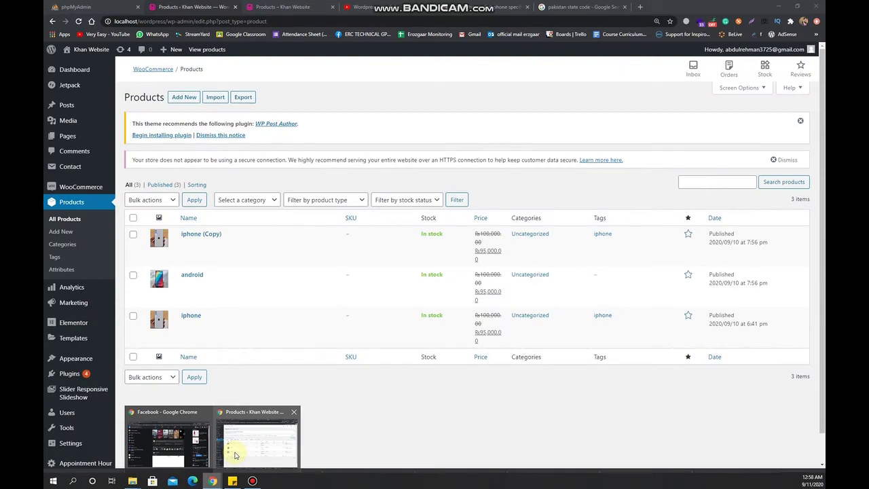
left_click(235, 455)
left_click(210, 98)
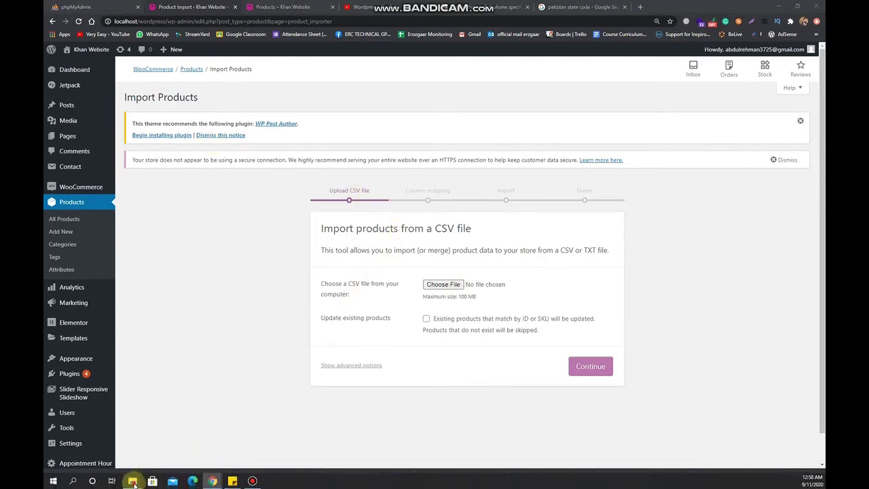
Review the exported product CSV in Excel, close it and return to the import page in Chrome.
mouse_move(133, 480)
left_click(182, 447)
left_click(149, 121)
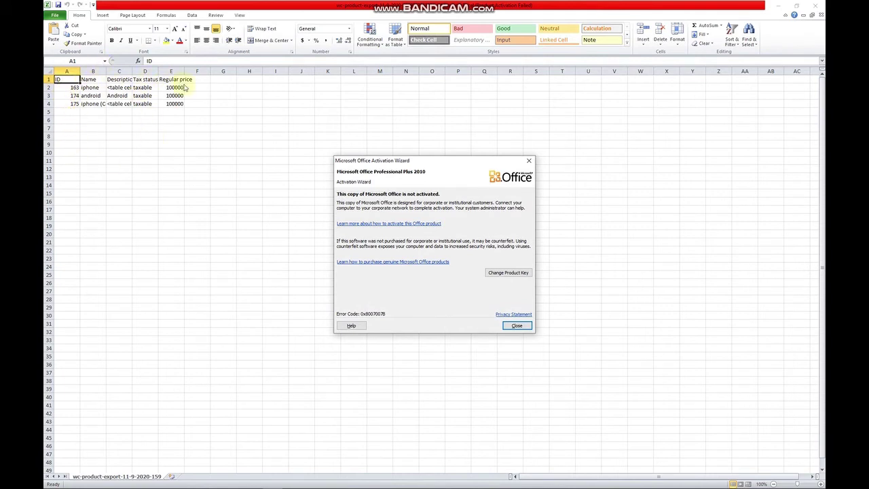
left_click(516, 325)
left_click(815, 5)
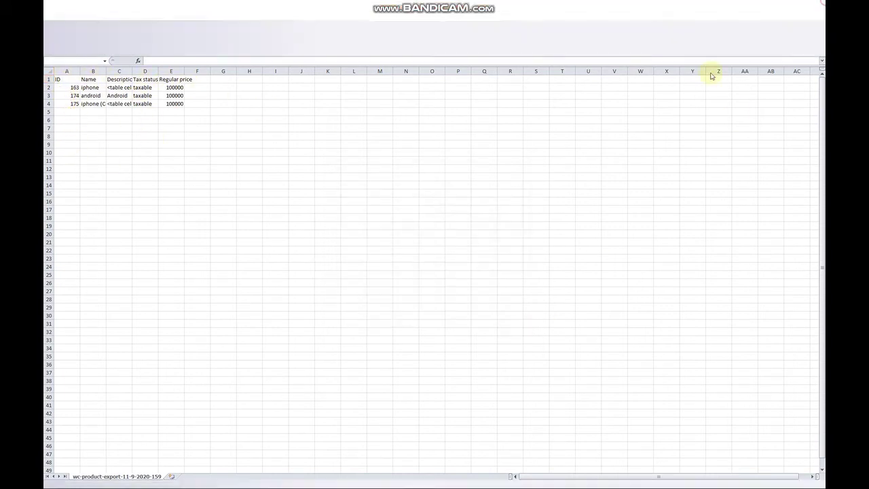
left_click(213, 480)
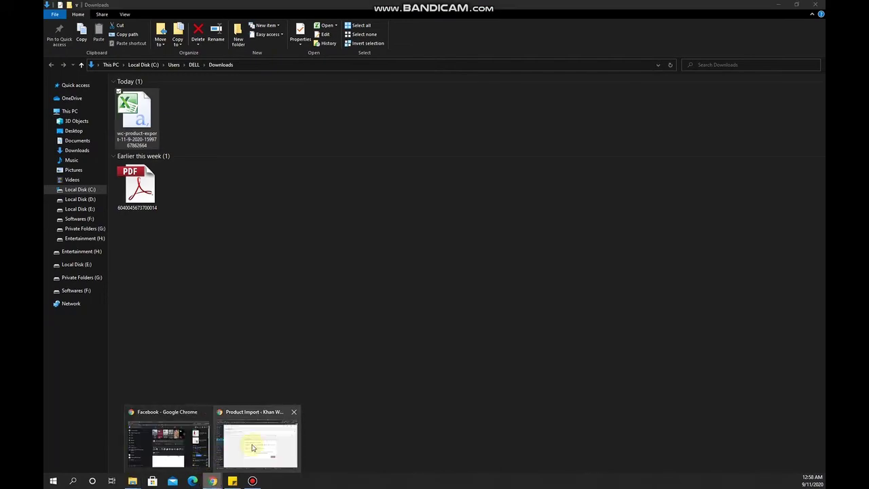
left_click(252, 446)
Try to import the wc-product-export CSV file from the Downloads folder.
left_click(459, 285)
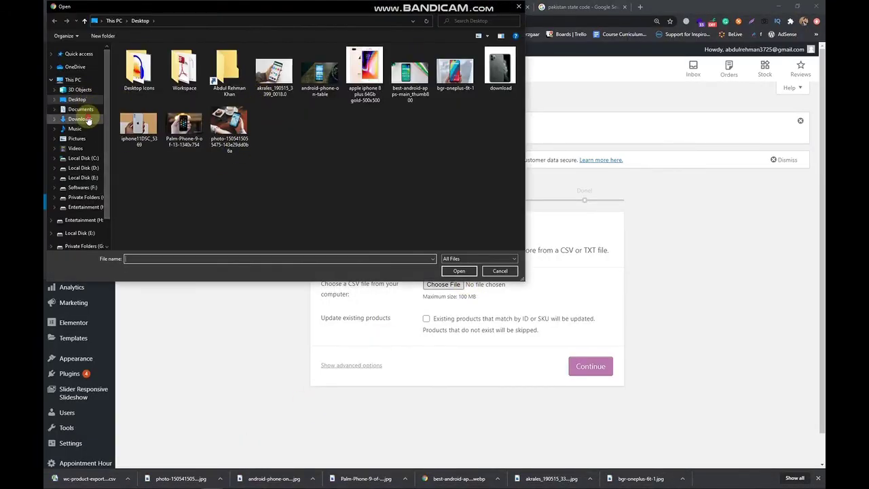
left_click(80, 119)
left_click(208, 107)
left_click(459, 270)
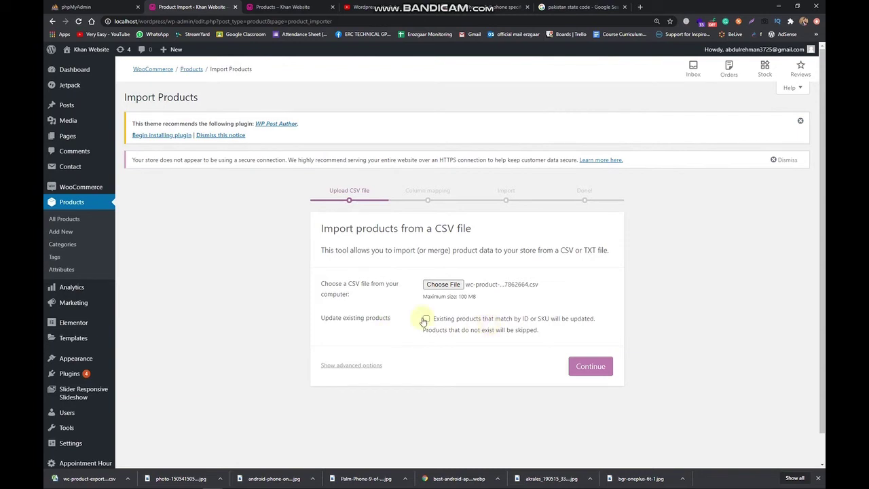
left_click(588, 365)
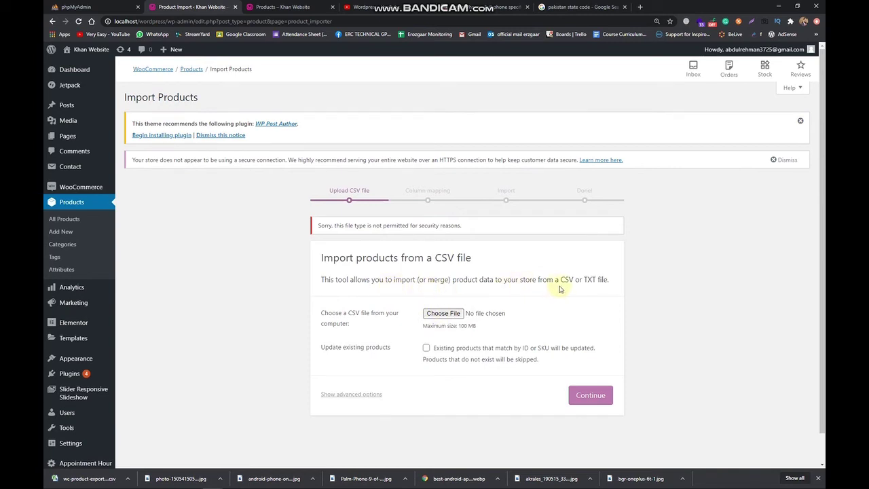
Choose the wc-product-export CSV from Downloads for the import again and show the advanced import options.
left_click(456, 316)
left_click(217, 115)
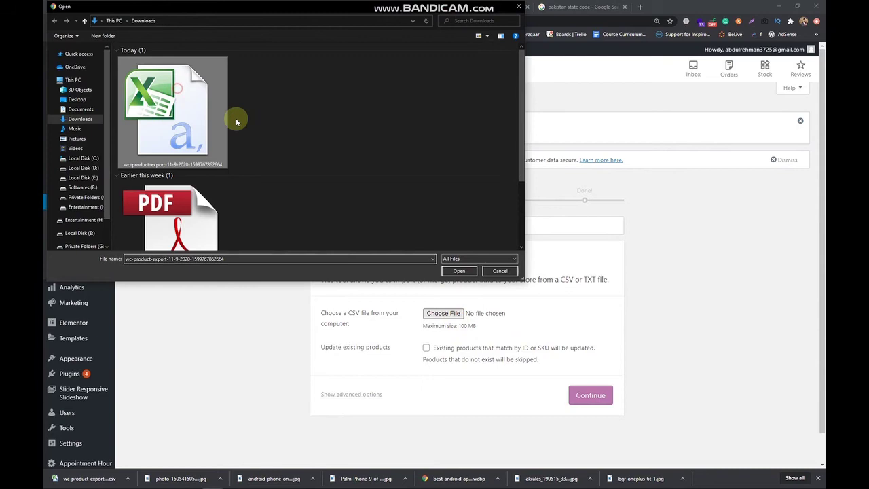
left_click(460, 272)
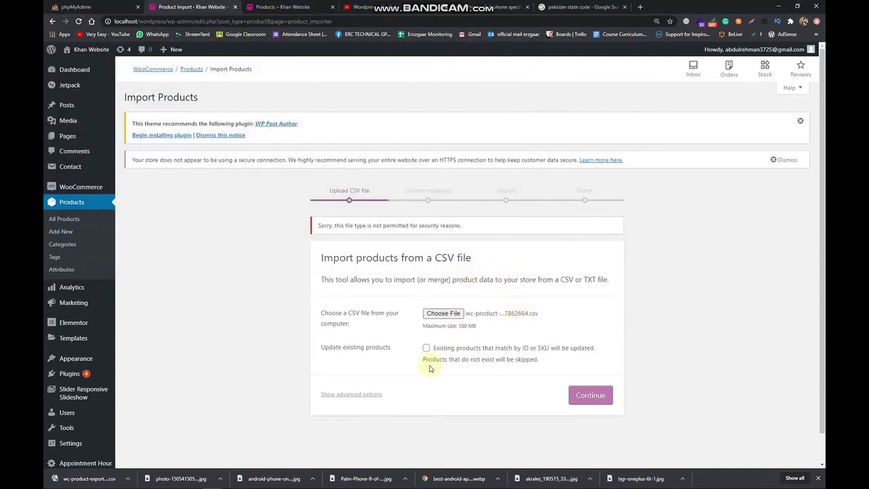
left_click(373, 394)
scroll(447, 342, "down", 2)
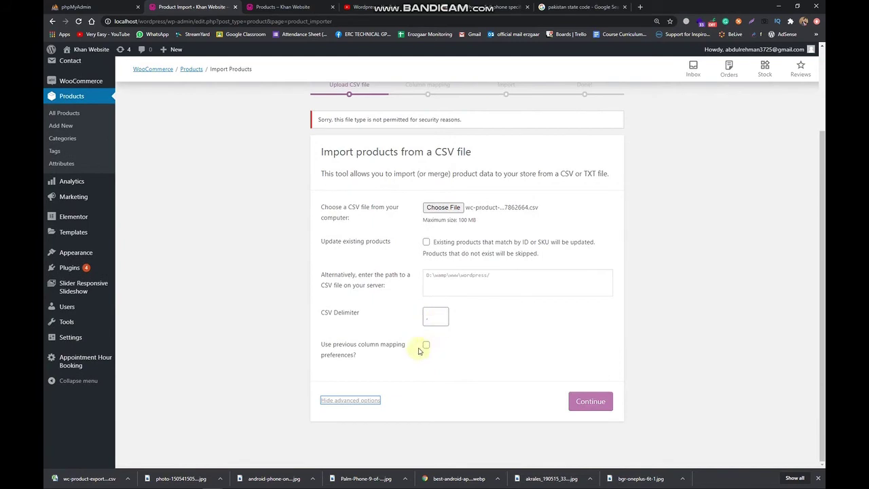
Try the product import with the previous column mapping preferences enabled.
left_click(426, 346)
left_click(590, 402)
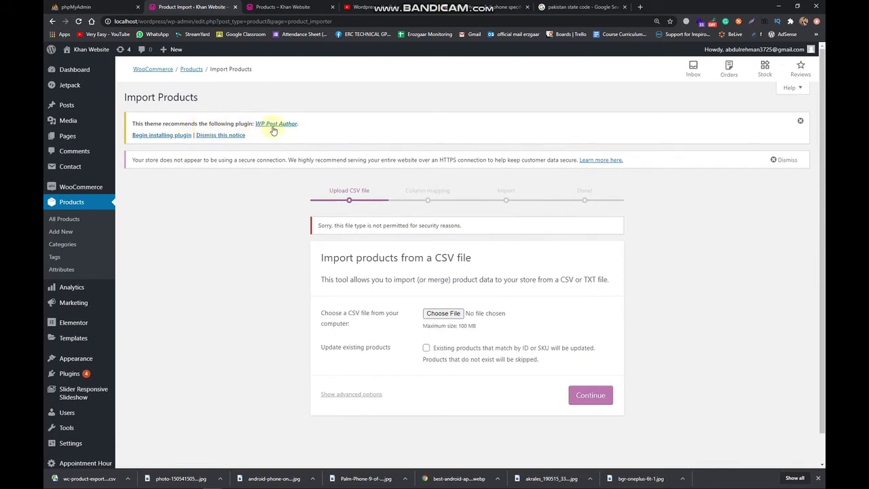
Try importing the wc-product-export CSV from Downloads with updating of existing products enabled.
left_click(445, 314)
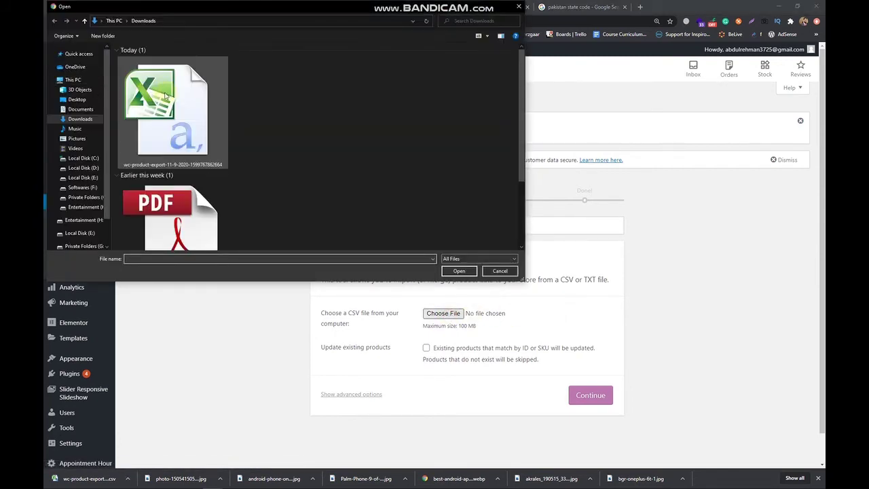
left_click(165, 96)
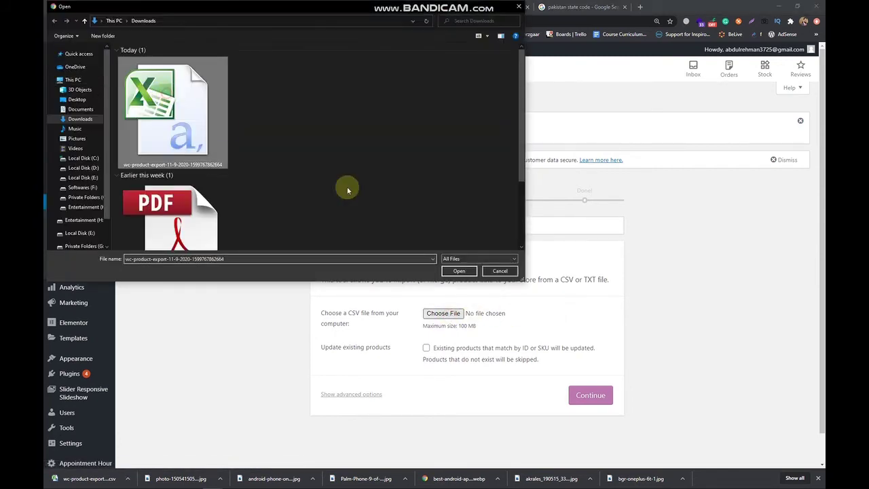
left_click(459, 271)
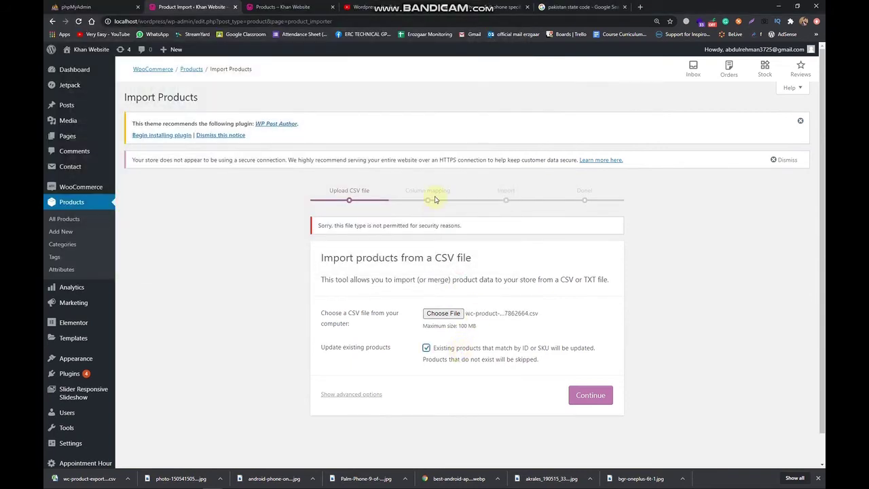
left_click(376, 395)
scroll(490, 380, "down", 2)
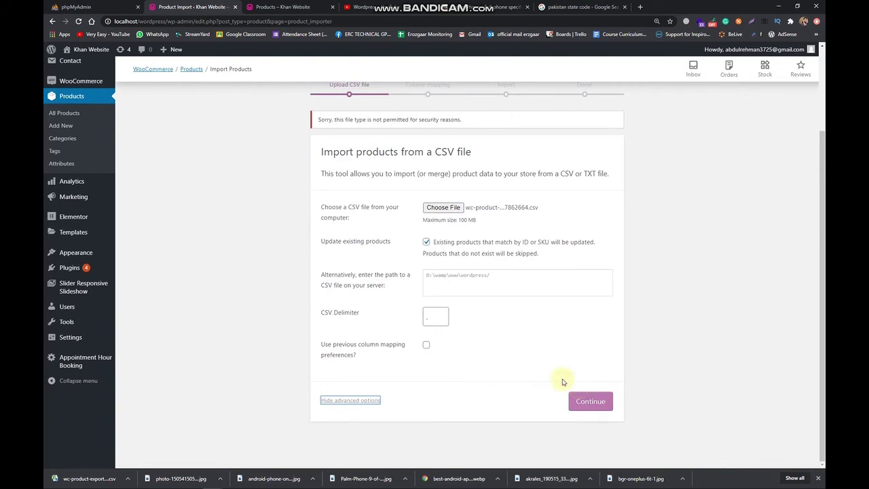
left_click(572, 403)
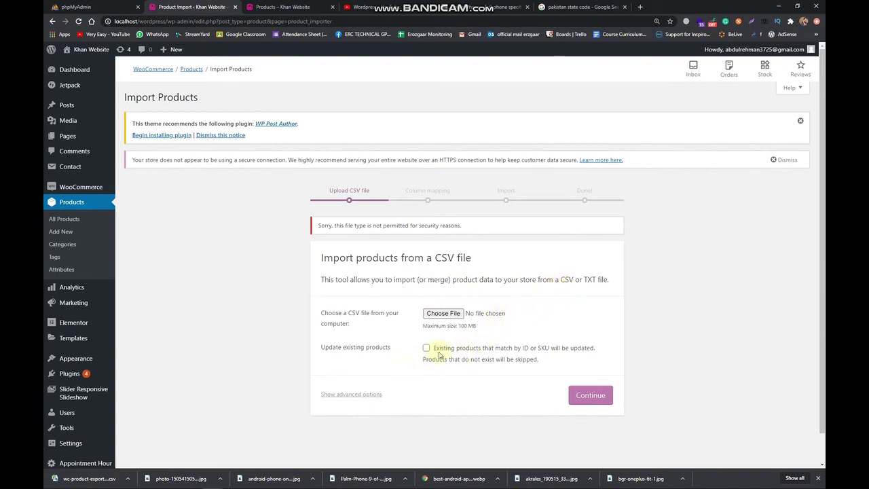
left_click(584, 395)
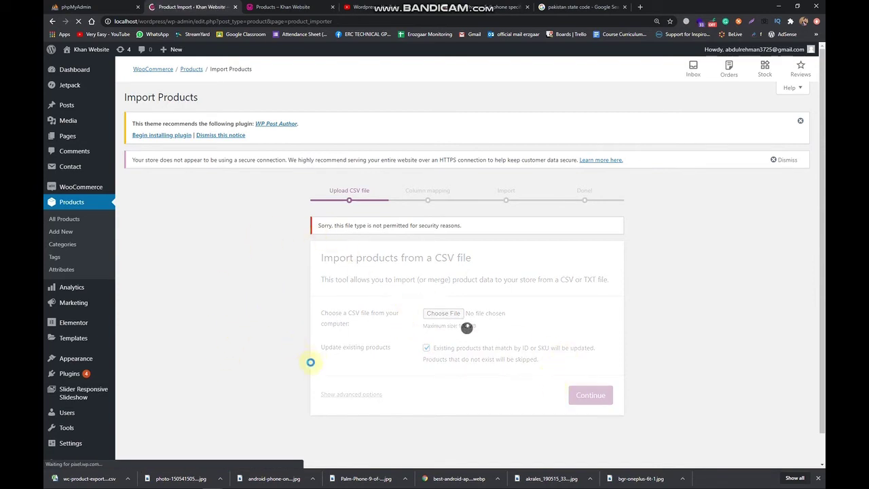
Return to the full product list and duplicate the android product.
left_click(87, 220)
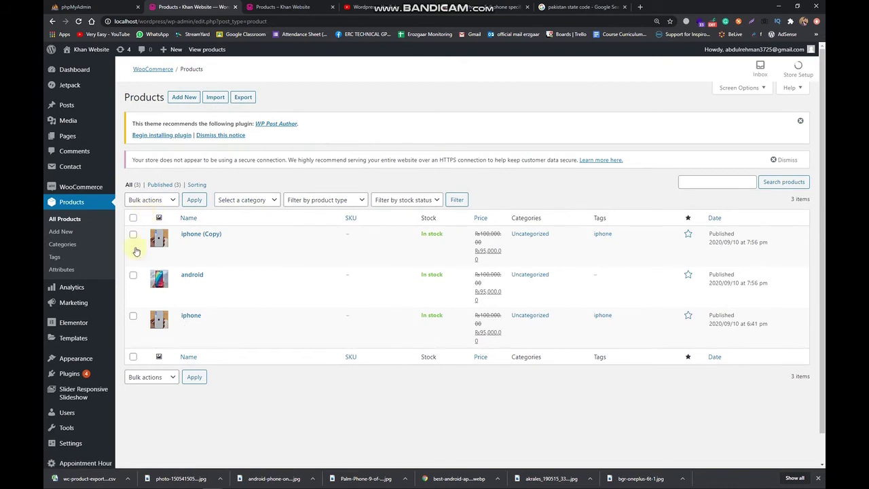
left_click(134, 359)
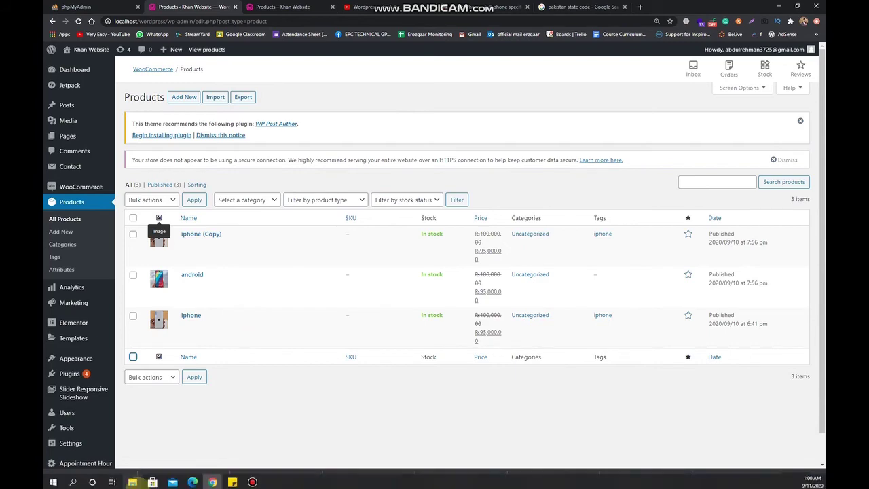
mouse_move(132, 479)
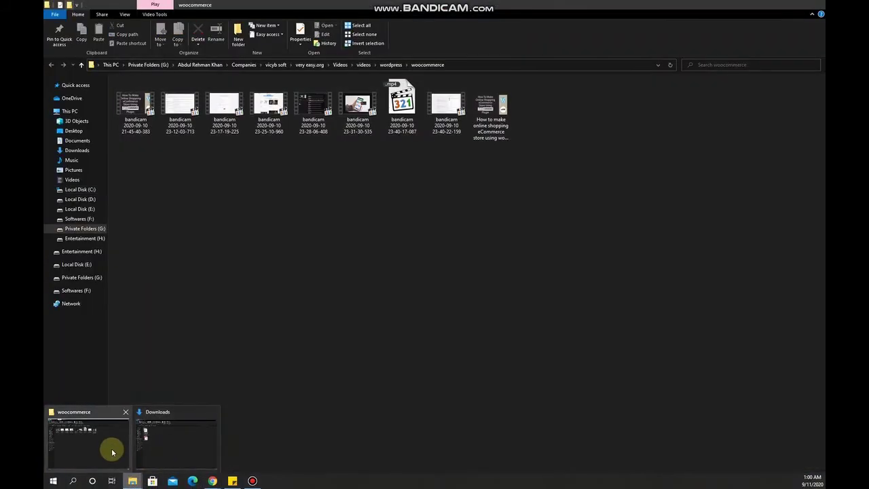
mouse_move(191, 440)
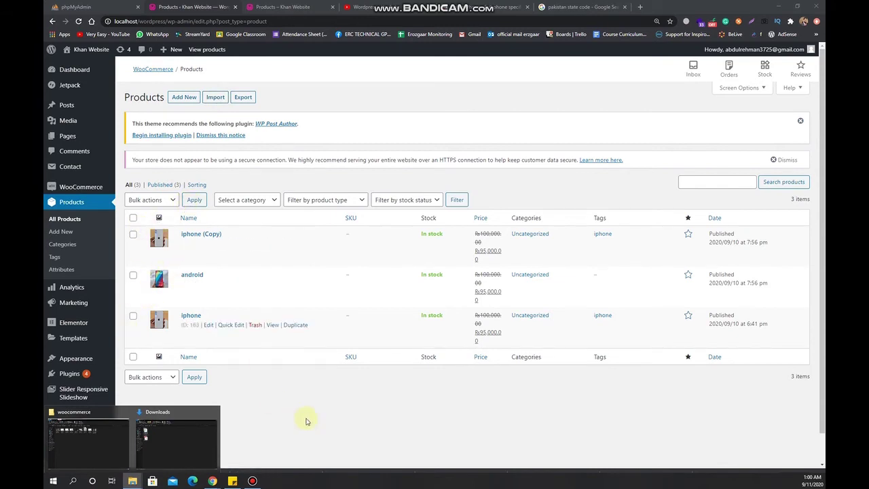
left_click(340, 421)
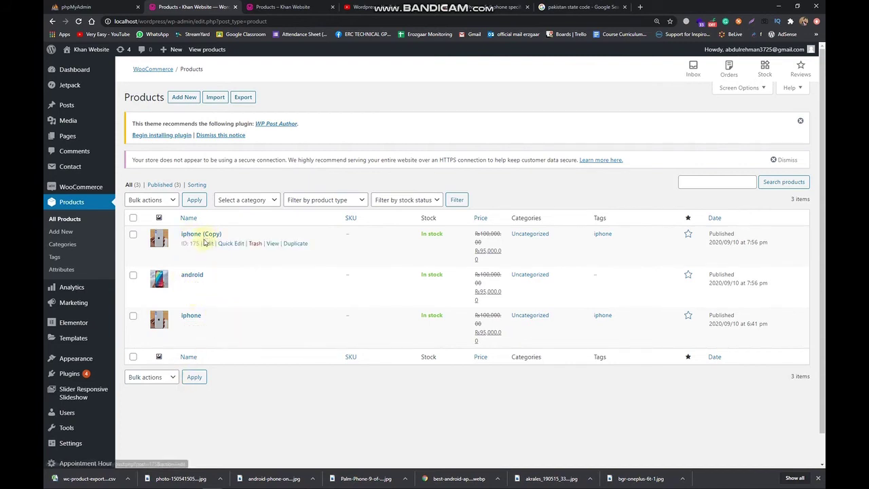
left_click(296, 284)
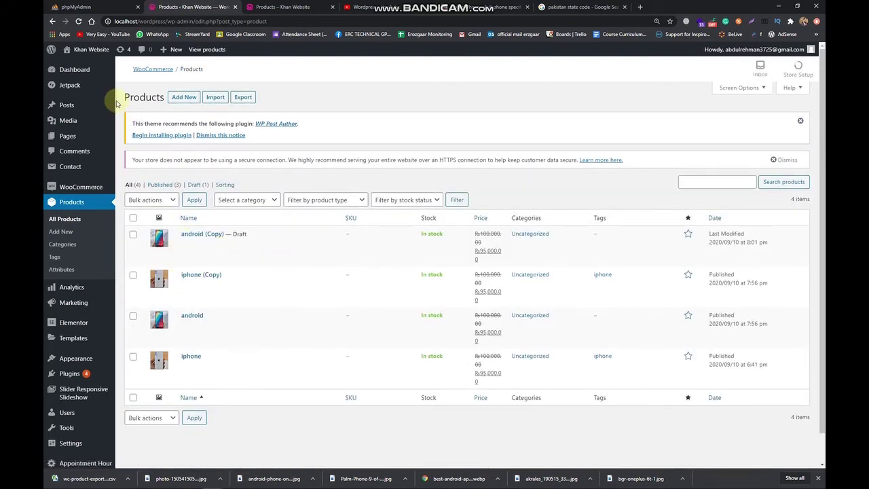
Reload the website's Shop page and review the listed products and the available sorting options.
left_click(275, 7)
left_click(78, 21)
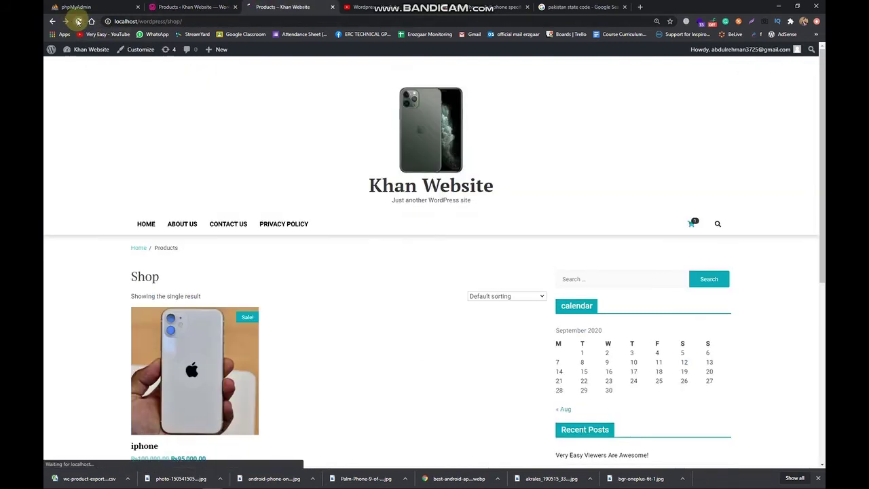
scroll(237, 280, "down", 2)
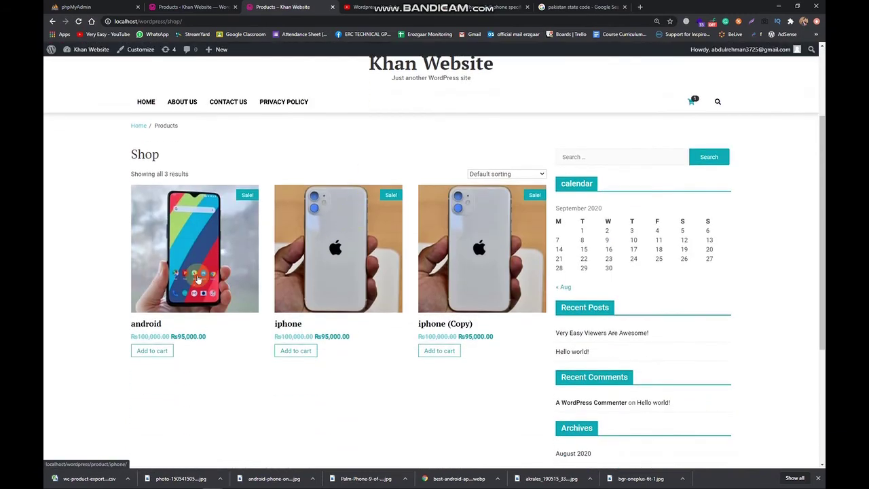
scroll(340, 281, "down", 3)
scroll(333, 285, "up", 2)
scroll(326, 287, "down", 1)
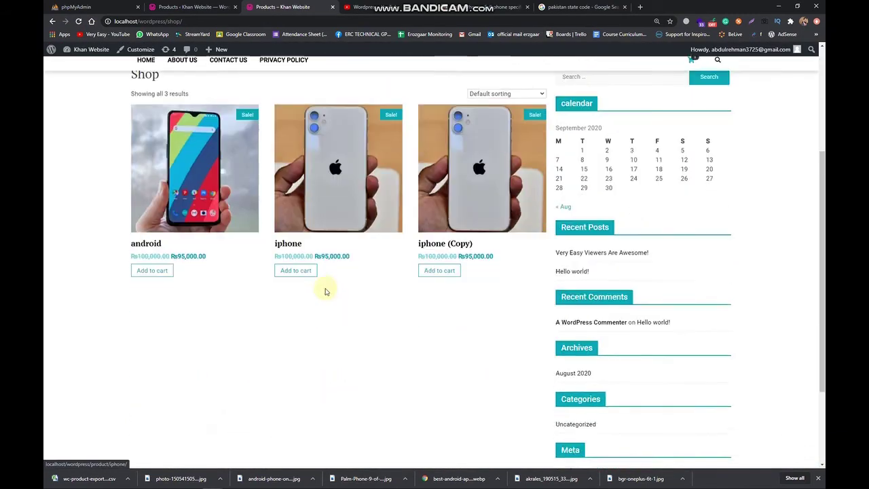
scroll(319, 292, "up", 3)
scroll(438, 302, "down", 2)
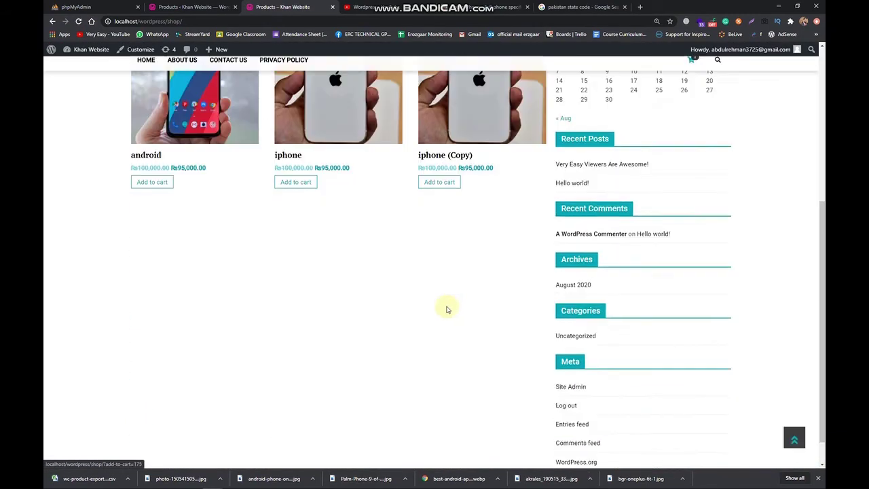
scroll(451, 293, "up", 3)
left_click(500, 295)
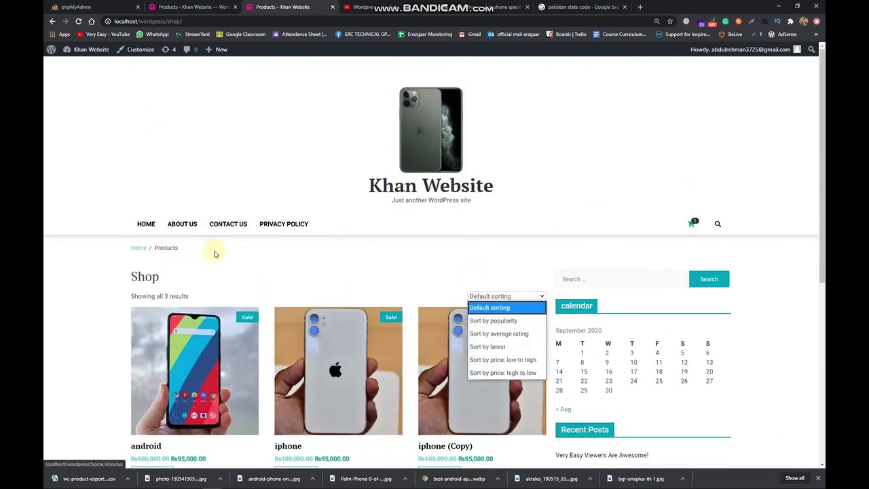
scroll(246, 262, "down", 5)
scroll(247, 265, "up", 5)
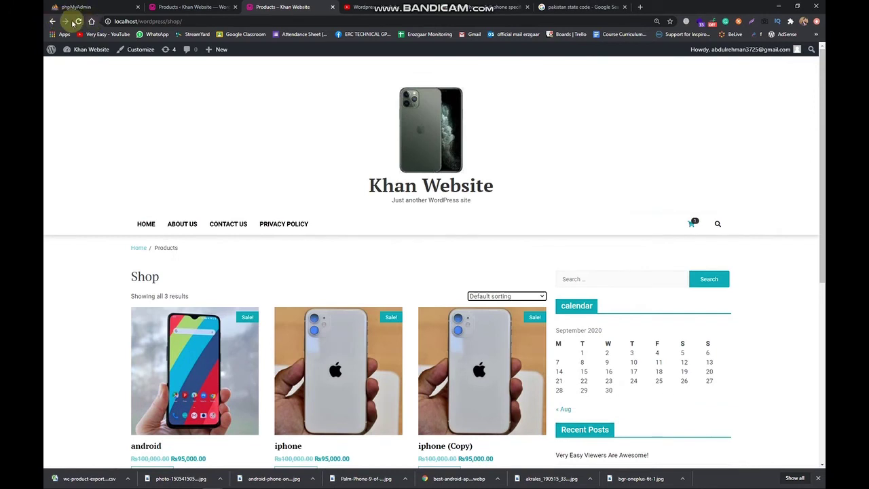
Go to the website's root homepage and review its New Products section.
left_click(145, 225)
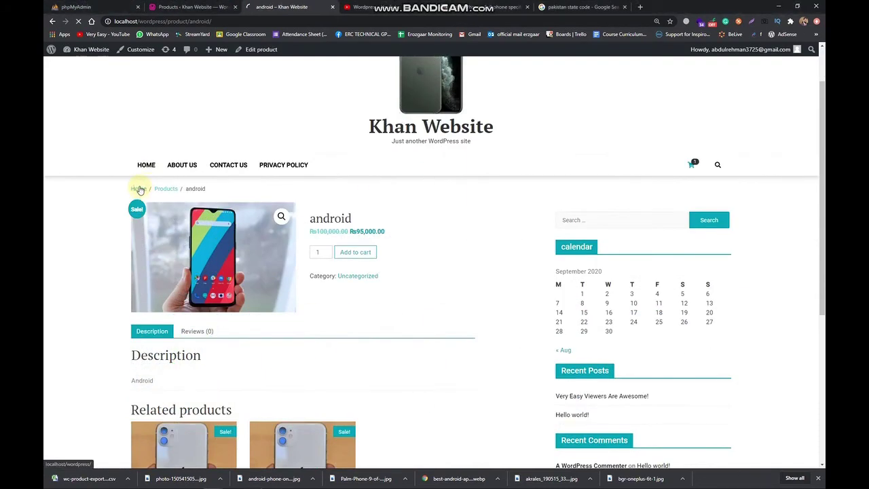
left_click(138, 189)
scroll(255, 275, "down", 5)
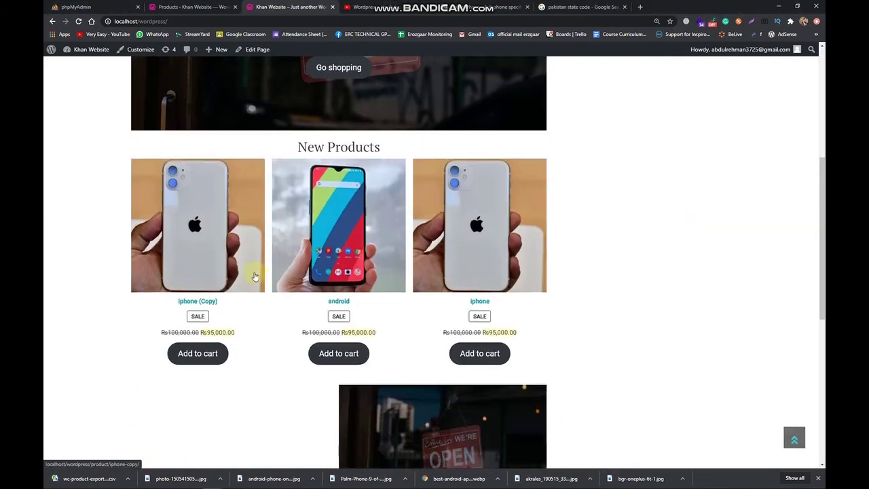
scroll(382, 167, "down", 4)
scroll(369, 186, "up", 5)
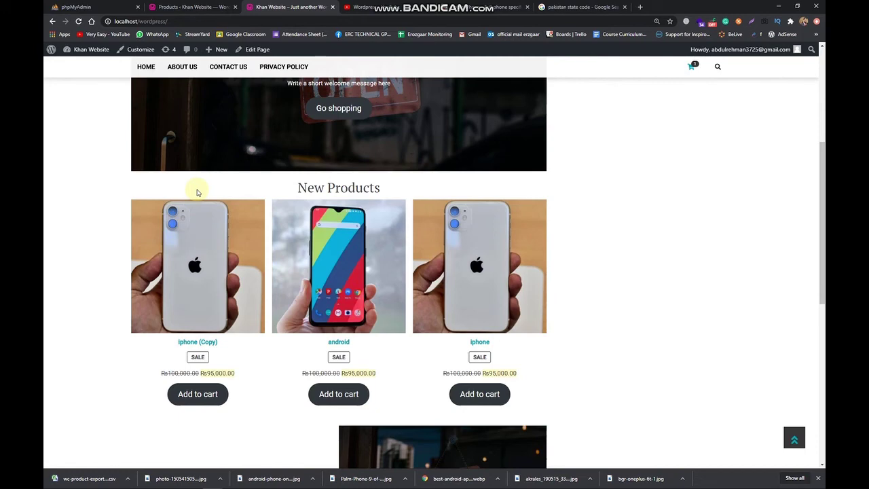
Open the list of all pages in the WordPress admin and look through it.
left_click(219, 8)
left_click(68, 108)
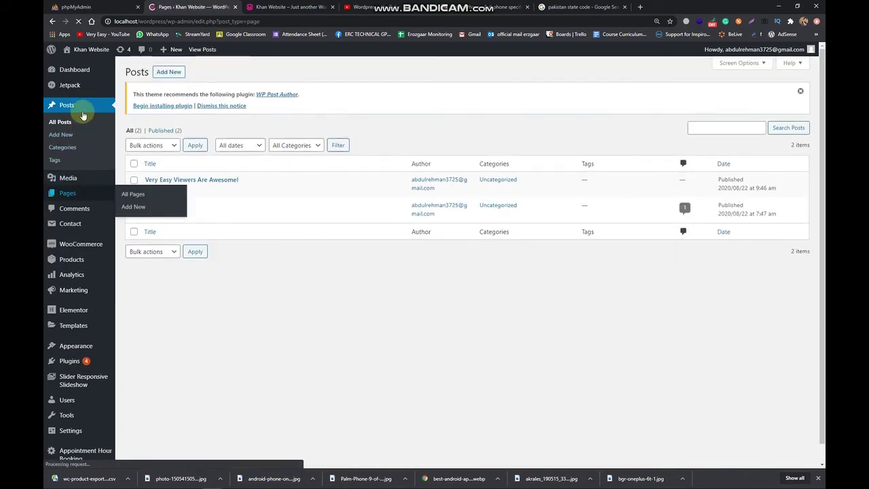
scroll(272, 163, "down", 3)
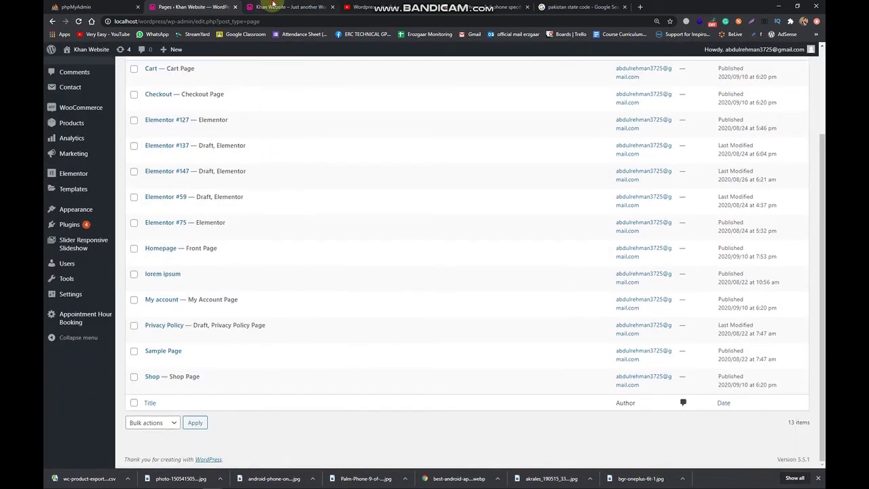
Open the page linked from the website's Home menu item and examine its content.
left_click(275, 7)
scroll(271, 176, "up", 4)
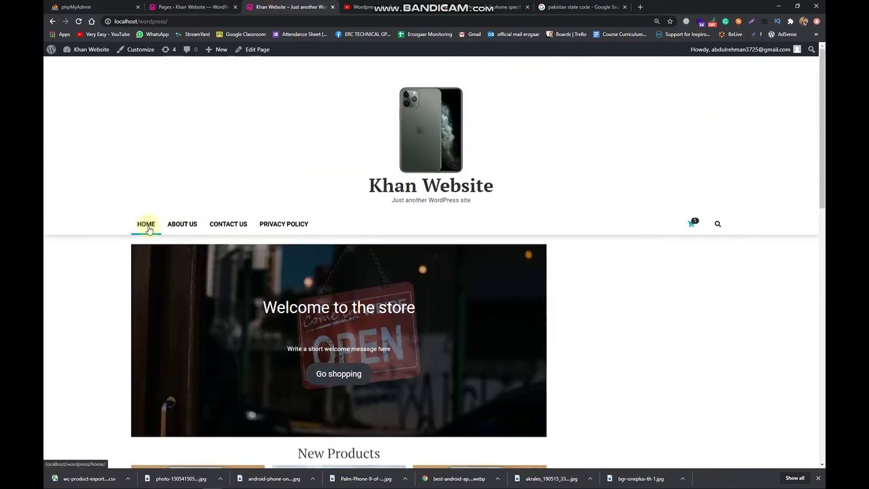
left_click(146, 229)
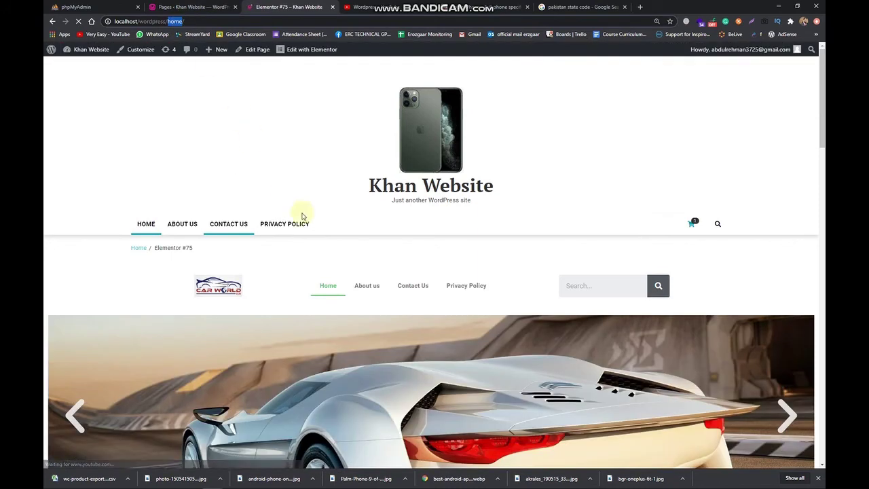
scroll(350, 292, "down", 10)
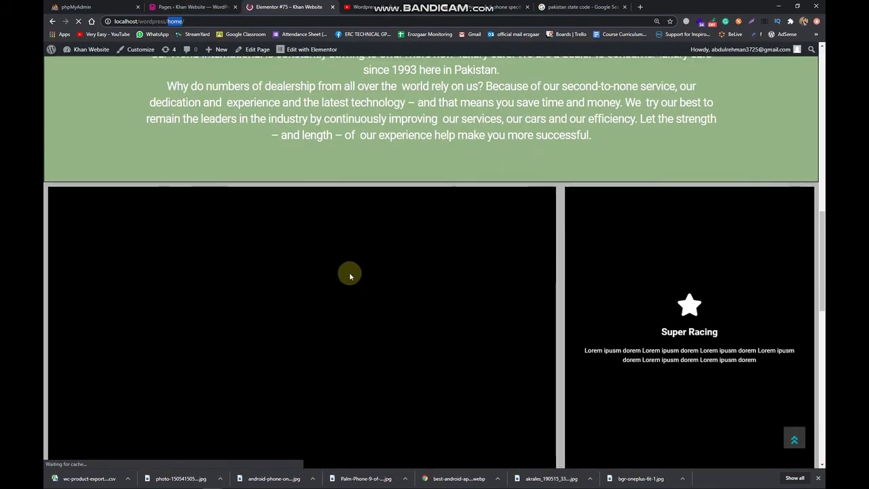
scroll(350, 274, "down", 12)
scroll(367, 281, "up", 13)
scroll(367, 282, "down", 12)
scroll(360, 275, "up", 15)
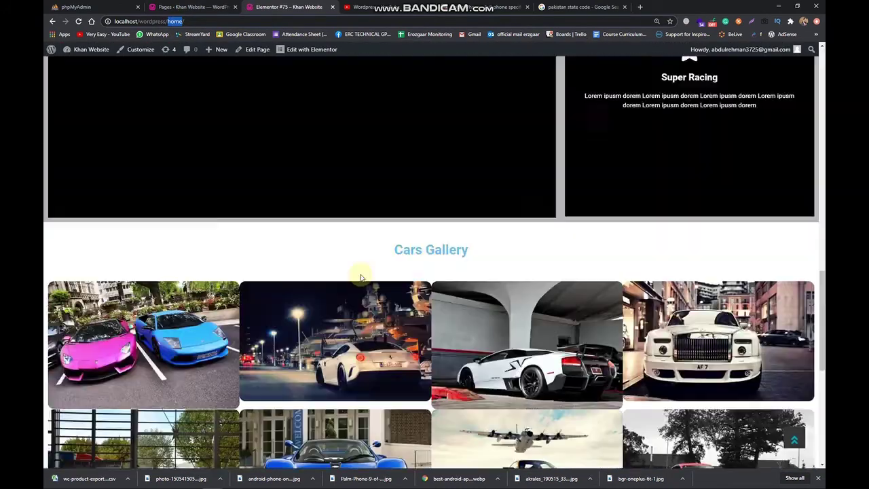
View the Homepage front page from the admin page list, look it over and return to the list.
left_click(220, 6)
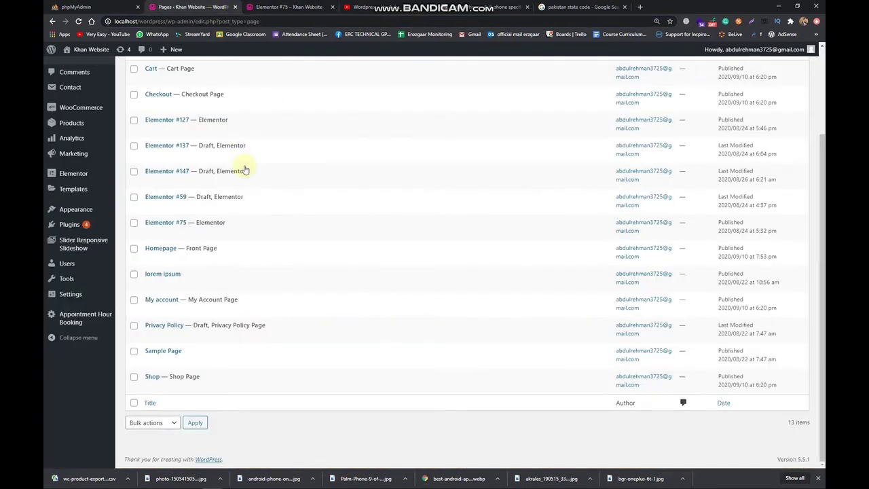
scroll(242, 169, "up", 2)
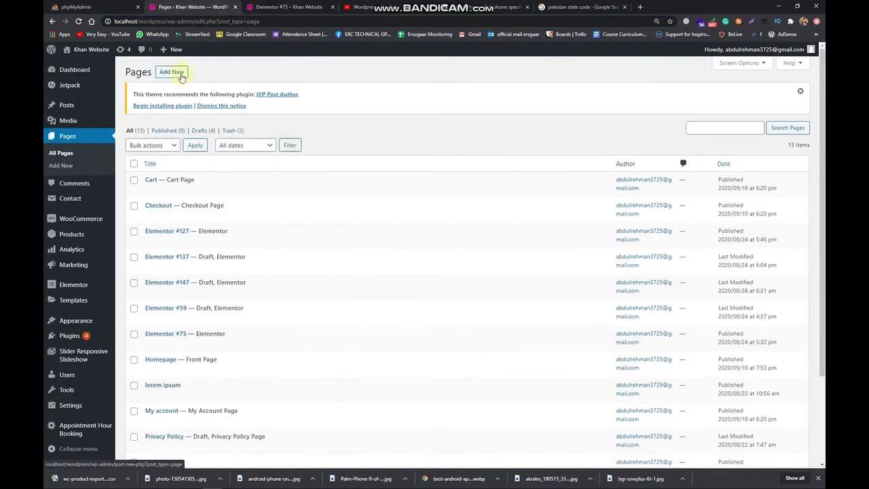
scroll(188, 231, "down", 3)
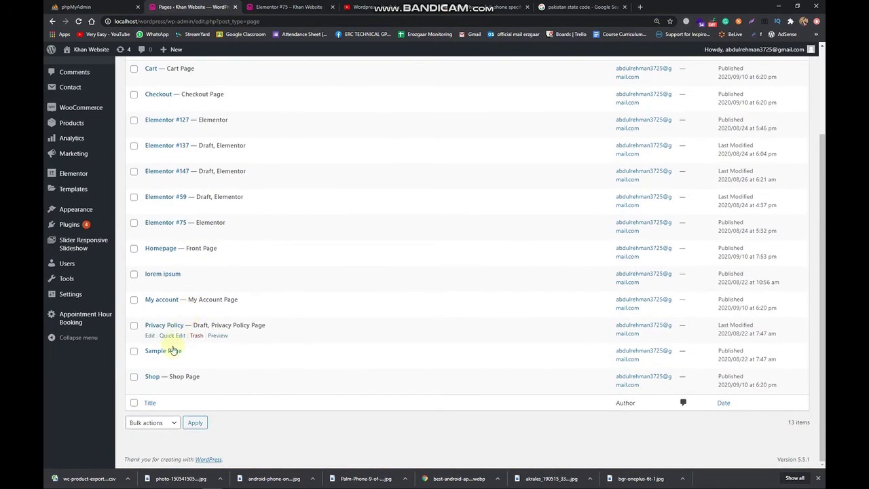
scroll(175, 298, "up", 2)
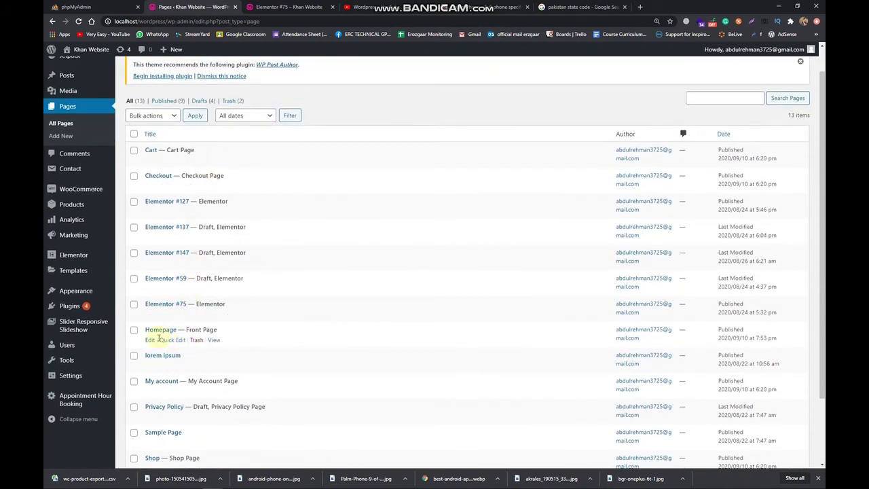
left_click(212, 339)
scroll(368, 292, "down", 10)
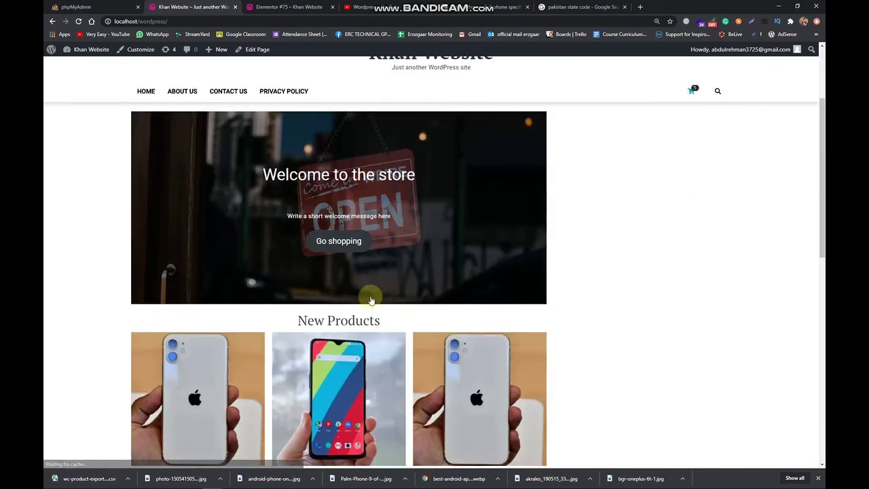
scroll(316, 287, "up", 10)
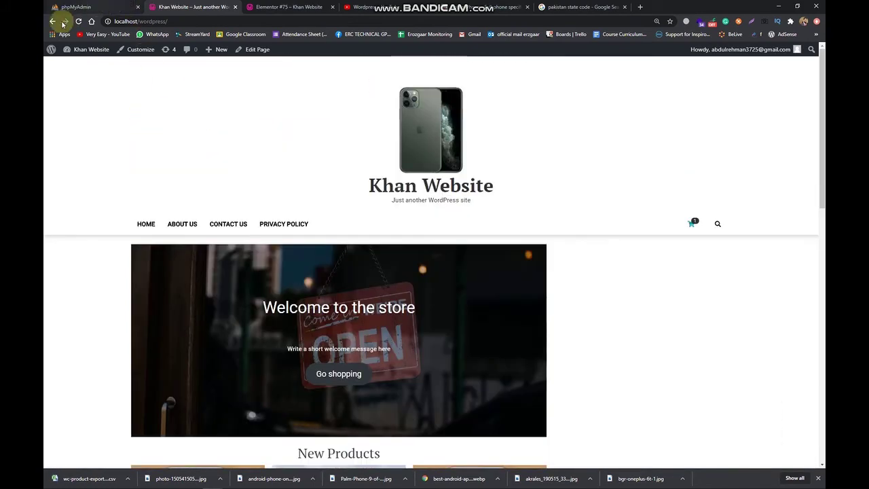
left_click(52, 21)
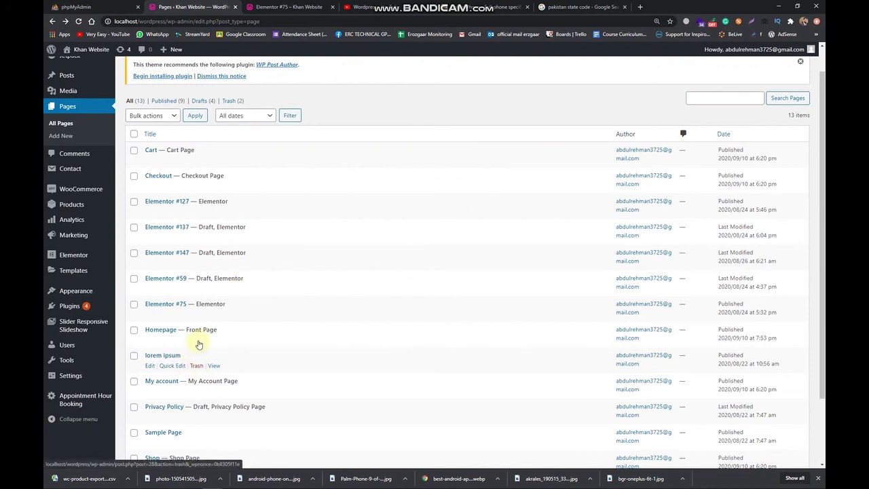
Open the Homepage front page for editing from the page list and look through its content.
scroll(204, 341, "down", 1)
scroll(201, 340, "down", 1)
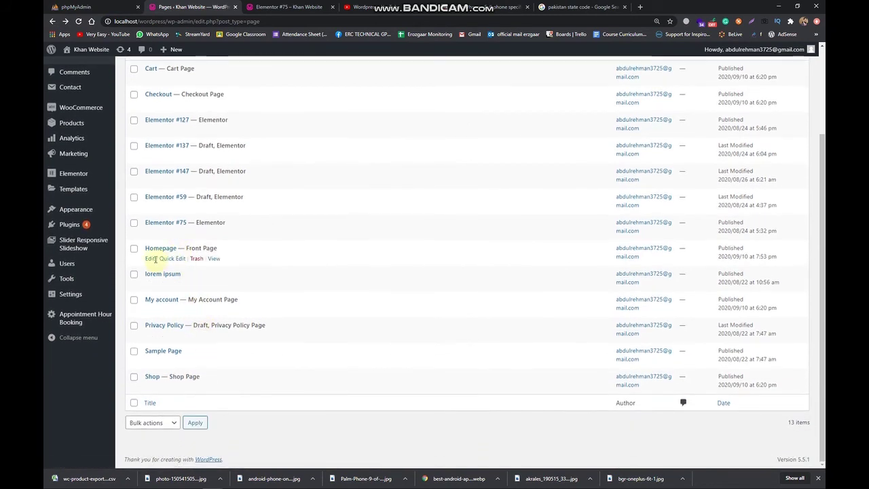
left_click(150, 259)
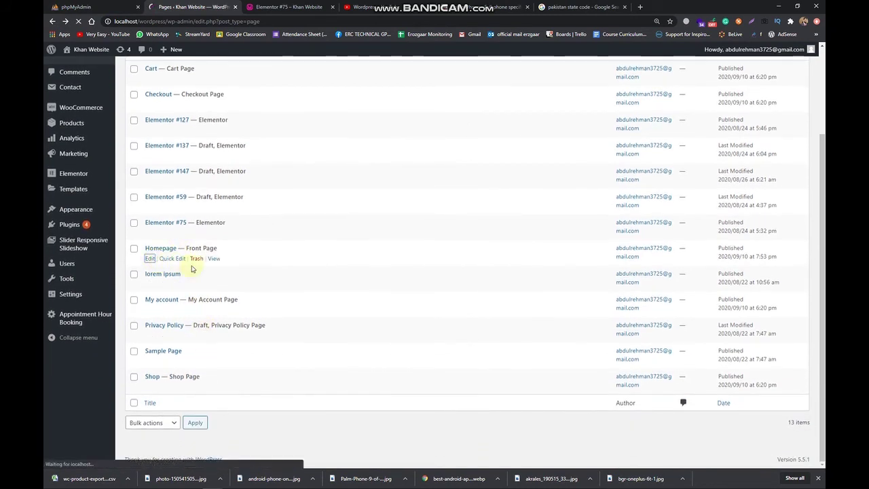
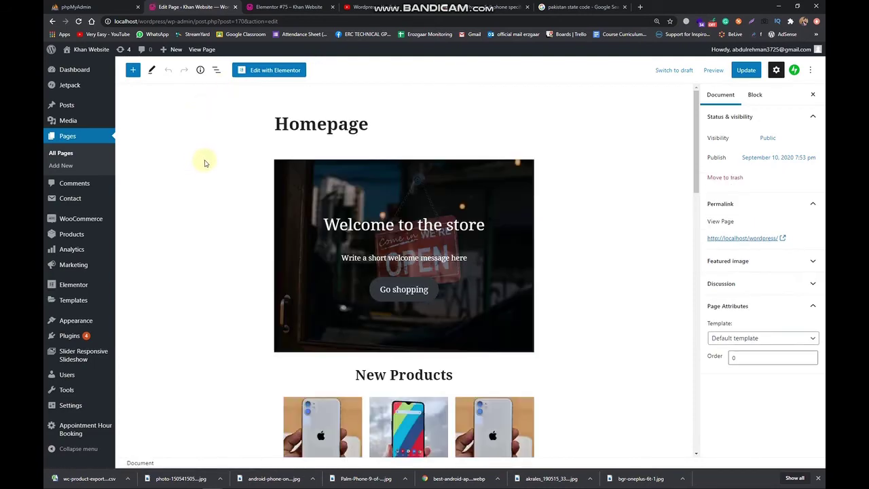
scroll(207, 162, "down", 2)
scroll(236, 215, "up", 3)
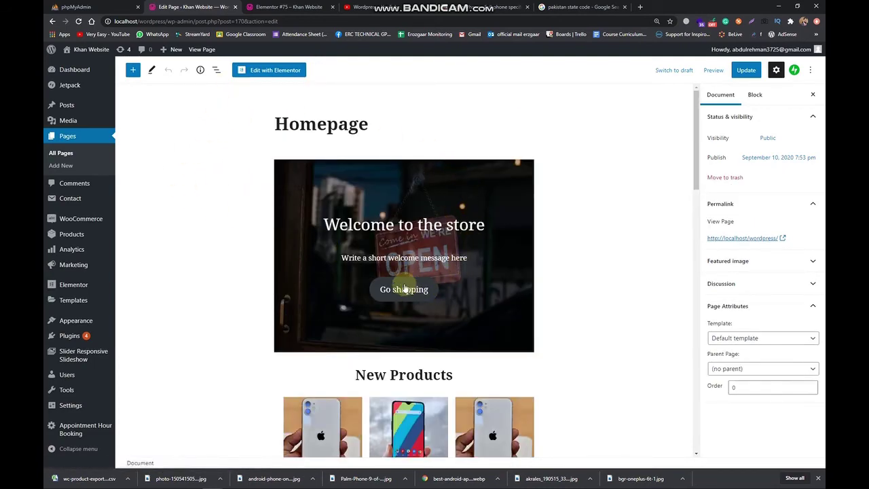
scroll(404, 288, "down", 3)
scroll(404, 288, "up", 3)
Search the block library for "woo" and add a Filter Products by Attribute block to the Homepage.
left_click(133, 70)
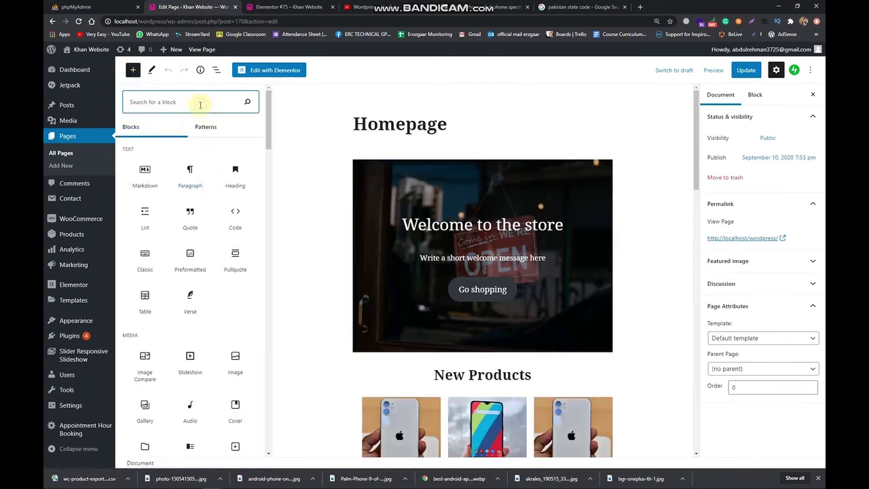
type("wpp")
key("BackSpace")
key("BackSpace")
key("BackSpace")
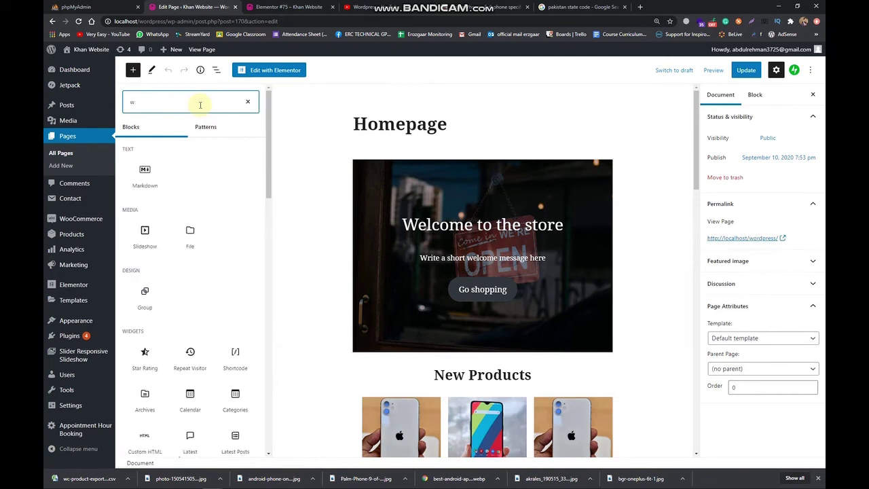
type("woo")
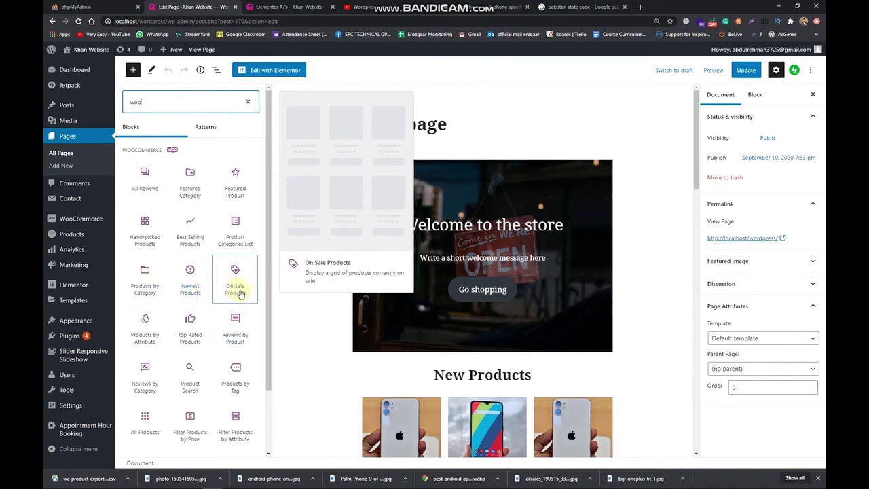
scroll(236, 278, "down", 1)
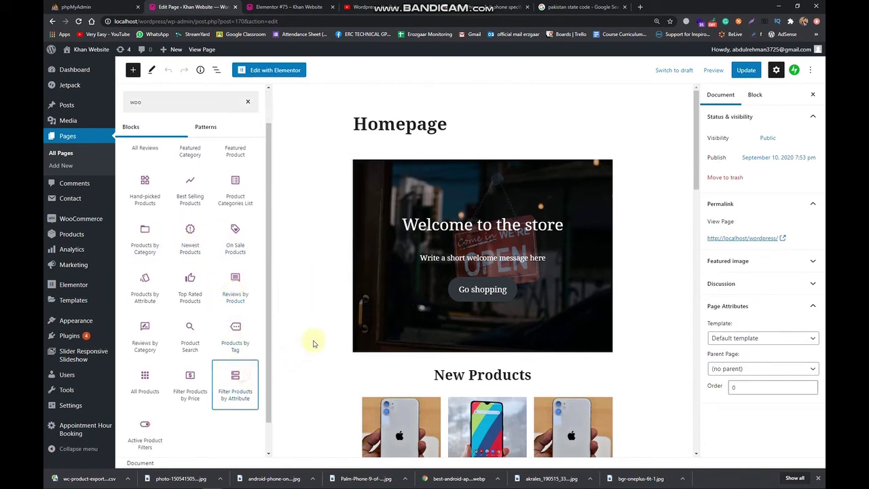
left_click(235, 381)
scroll(378, 231, "up", 3)
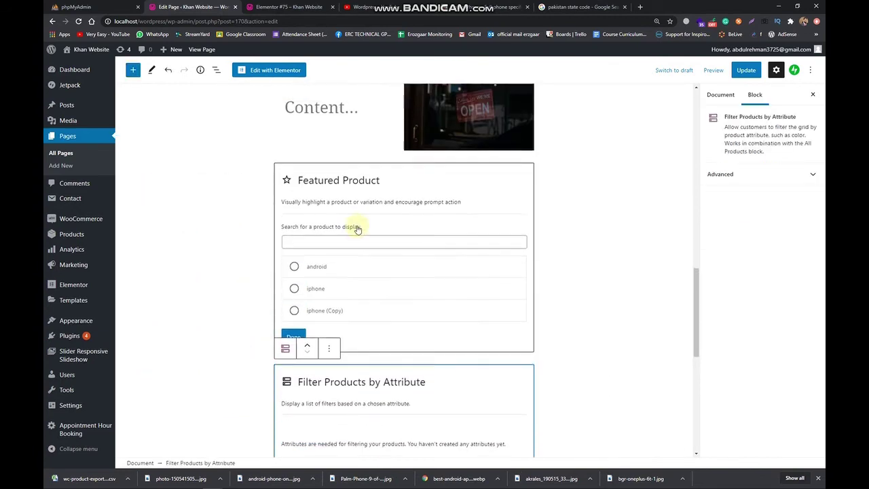
scroll(495, 310, "down", 2)
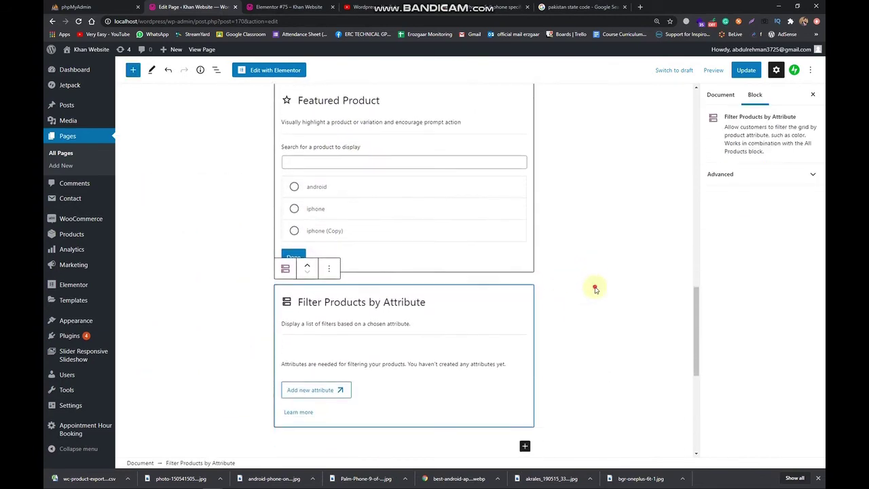
left_click(595, 287)
Find the WooCommerce blocks with the search "woo" and insert an All Reviews block beneath the attribute filter block.
scroll(523, 385, "down", 1)
scroll(523, 384, "up", 5)
left_click(132, 69)
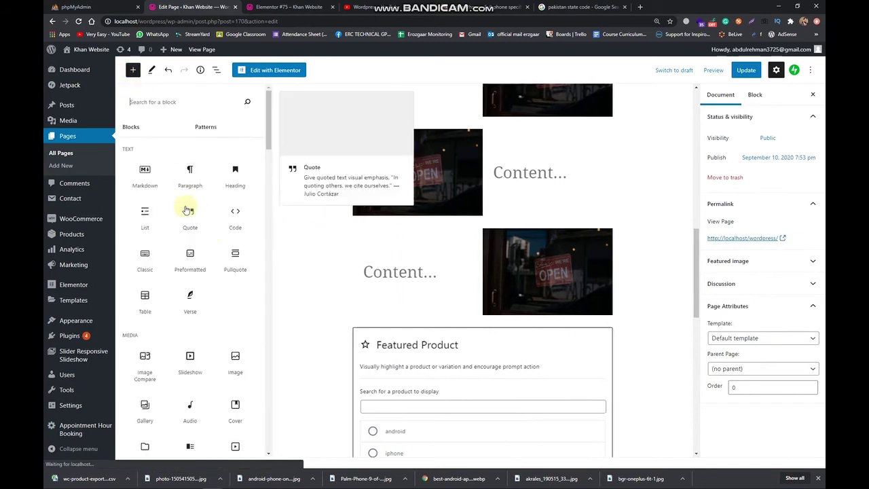
scroll(197, 238, "down", 5)
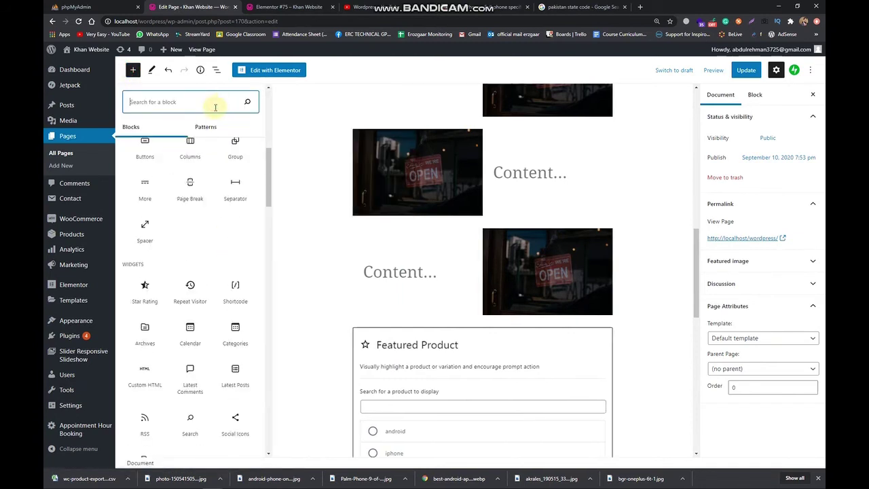
type("woo")
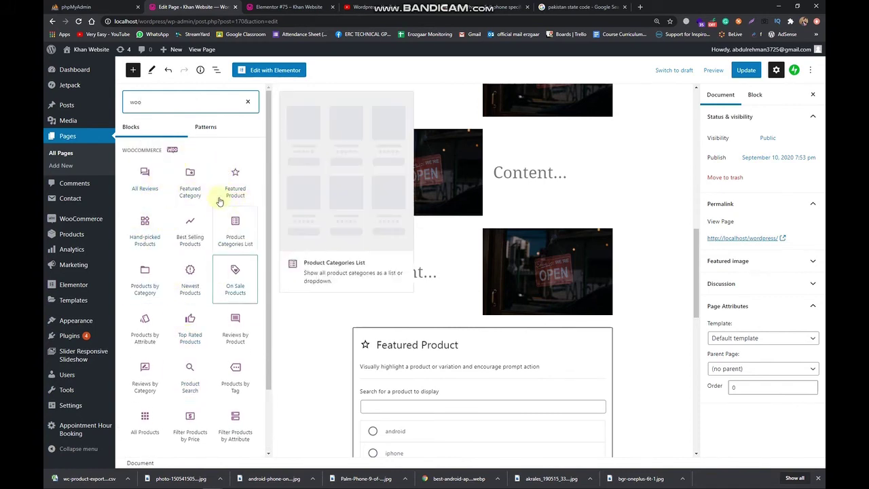
left_click(205, 129)
left_click(162, 130)
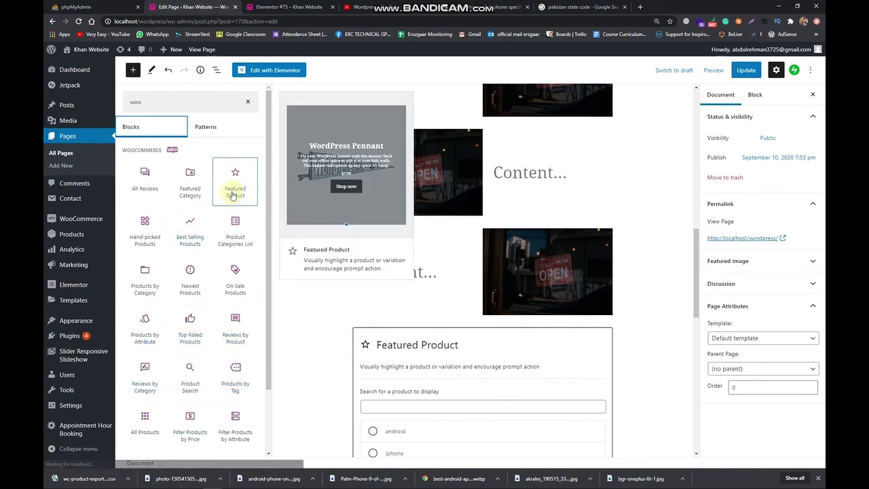
left_click(146, 180)
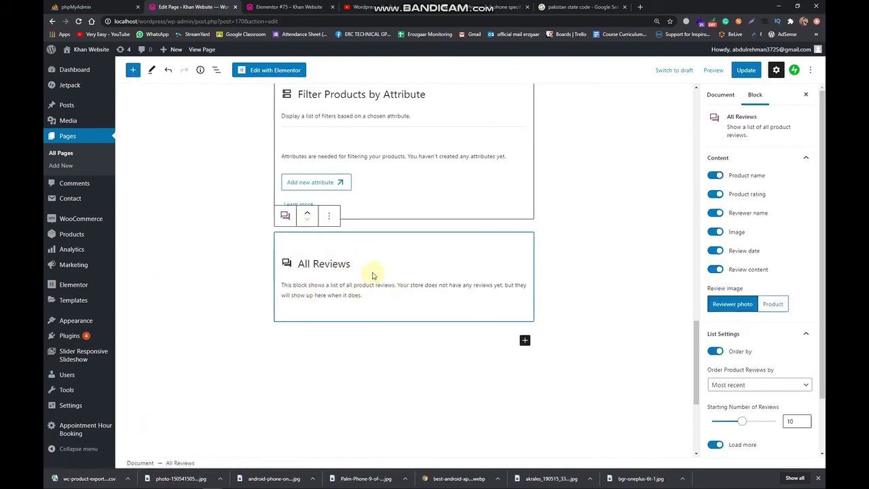
scroll(371, 274, "up", 3)
scroll(380, 203, "down", 4)
scroll(357, 239, "up", 3)
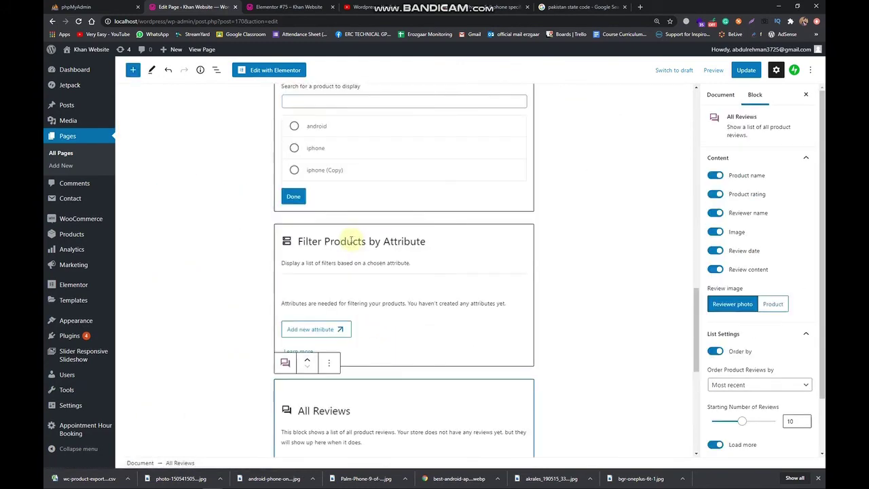
Add an Active Product Filters block below All Reviews, using "woo" to find it in the block library.
scroll(358, 239, "up", 5)
left_click(134, 71)
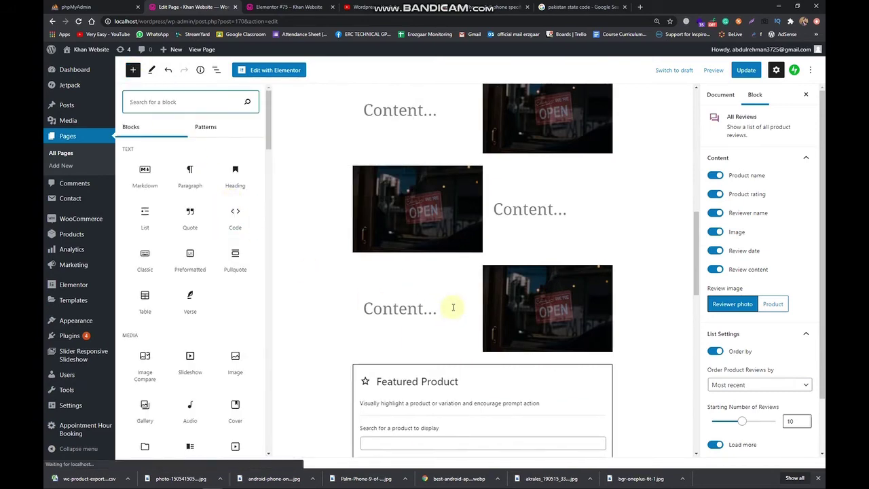
scroll(441, 326, "up", 4)
scroll(382, 298, "down", 10)
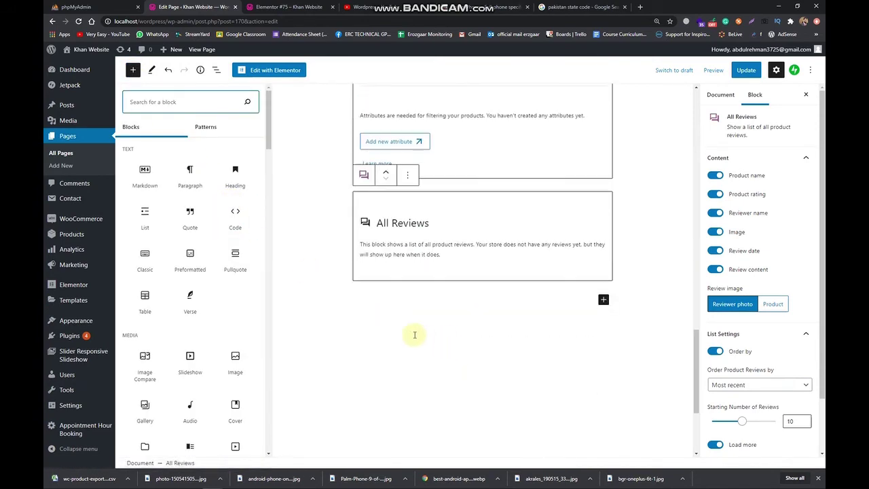
type("woo")
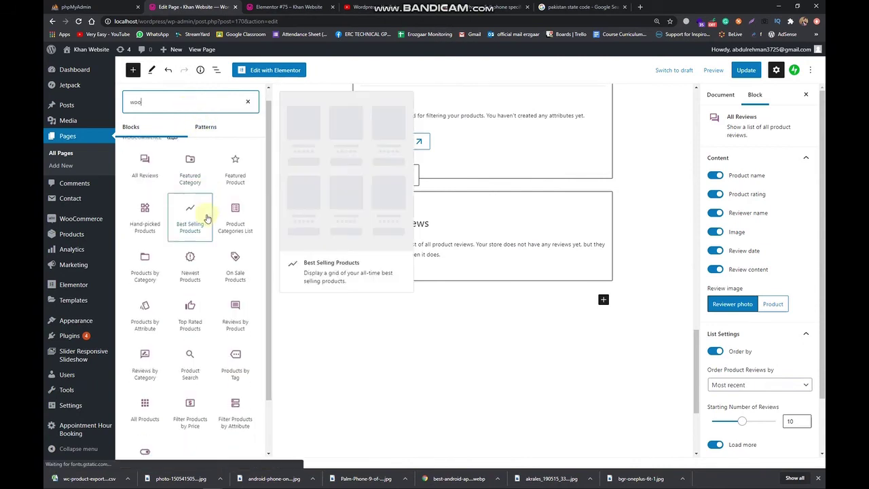
scroll(232, 229, "down", 2)
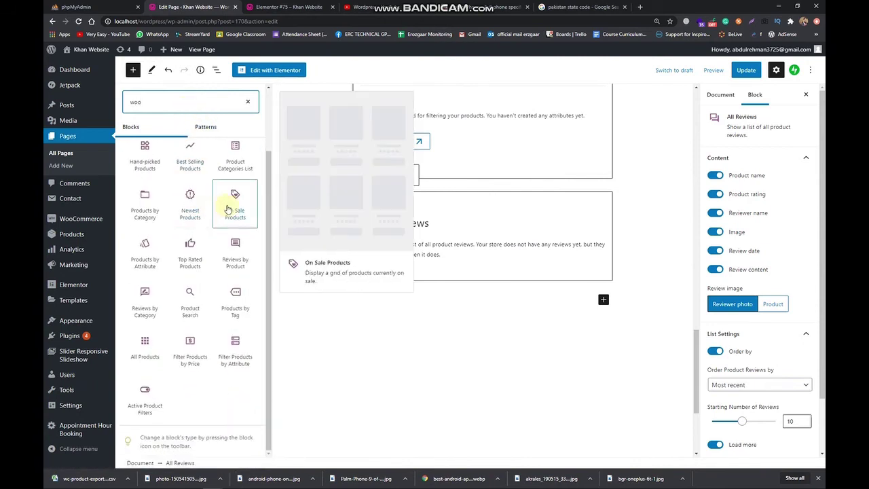
left_click(156, 405)
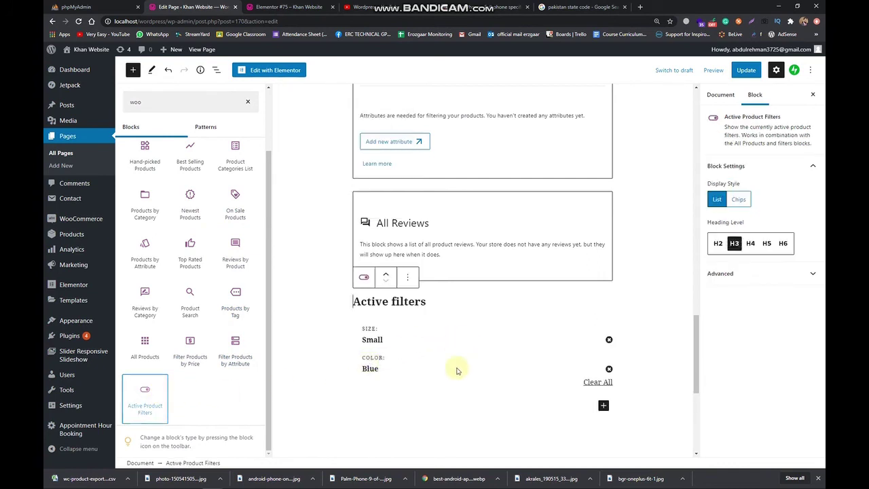
left_click(300, 385)
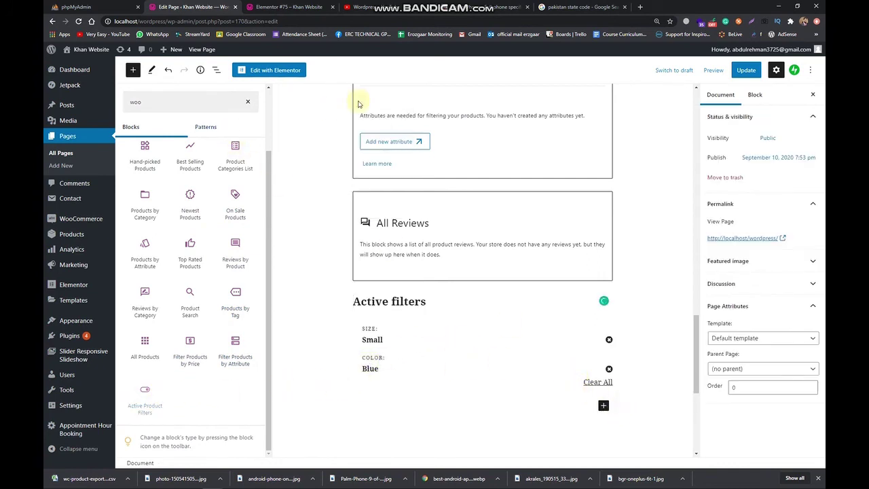
Update the Homepage and preview it in a new tab, looking through the welcome banner and New Products section.
left_click(744, 71)
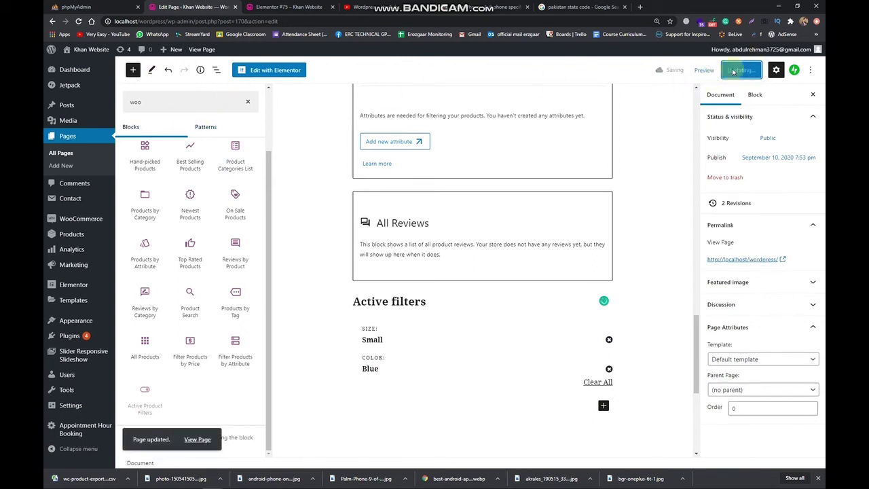
left_click(704, 71)
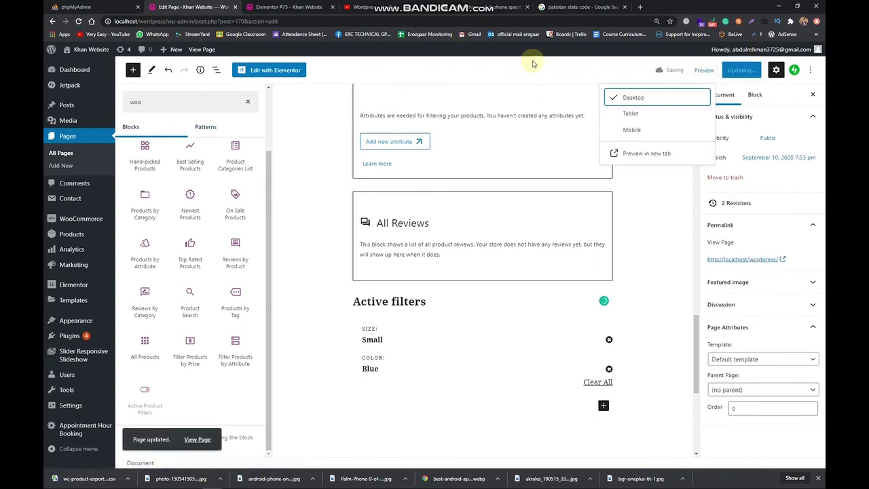
left_click(637, 155)
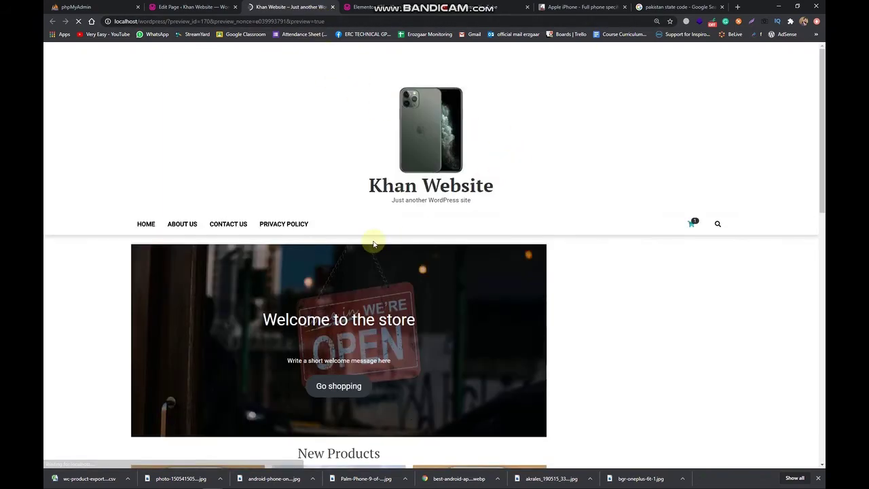
scroll(321, 174, "down", 6)
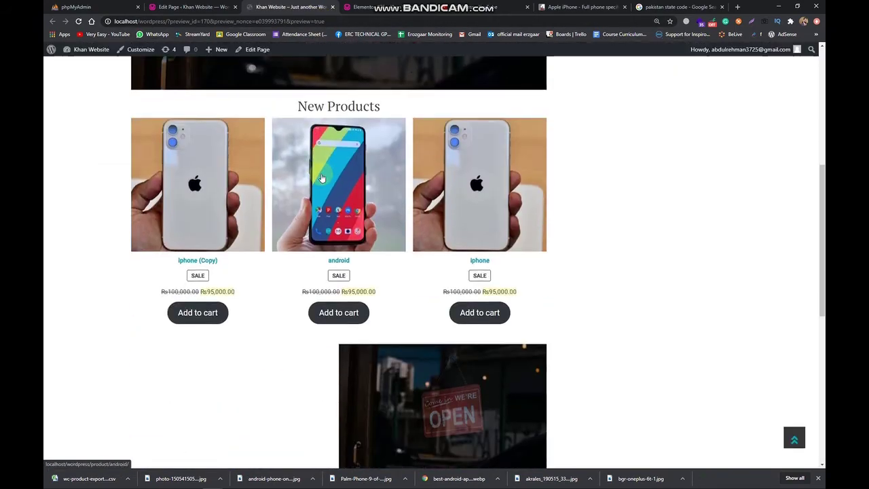
scroll(305, 177, "down", 4)
scroll(301, 177, "up", 10)
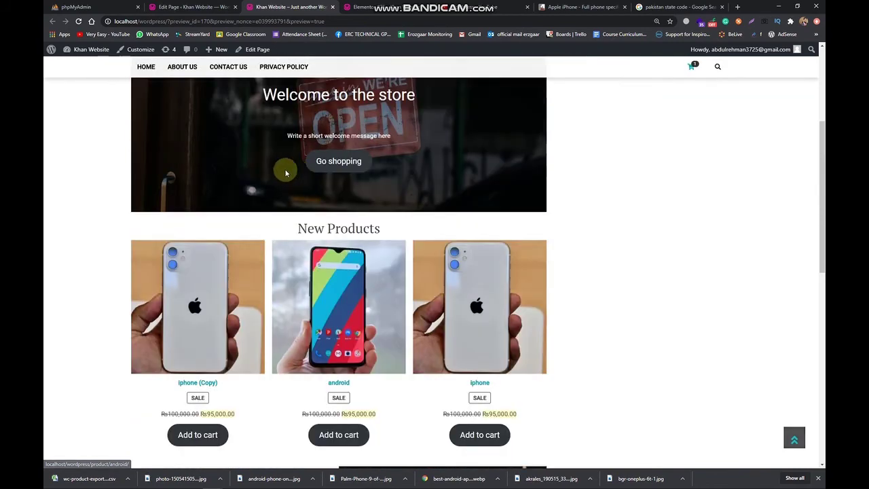
scroll(90, 184, "up", 1)
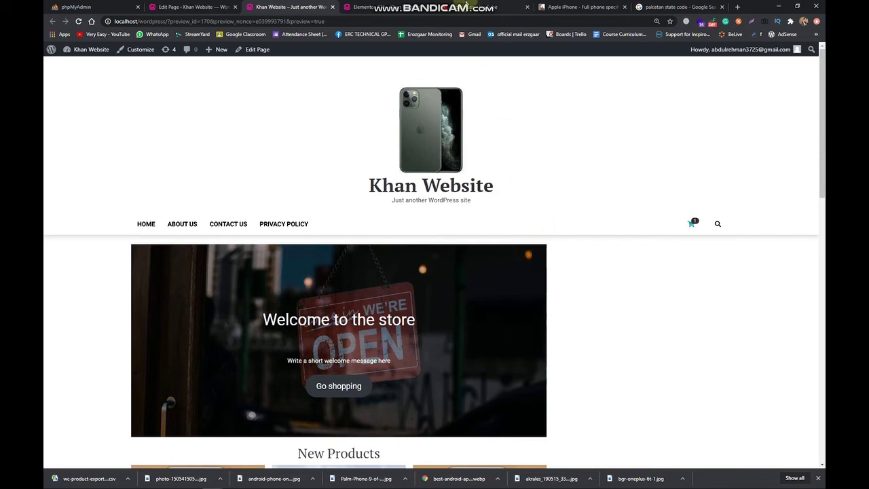
Switch to the YouTube Wordpress playlist, look through its videos, close the mini player and return to the Homepage editor.
left_click(466, 4)
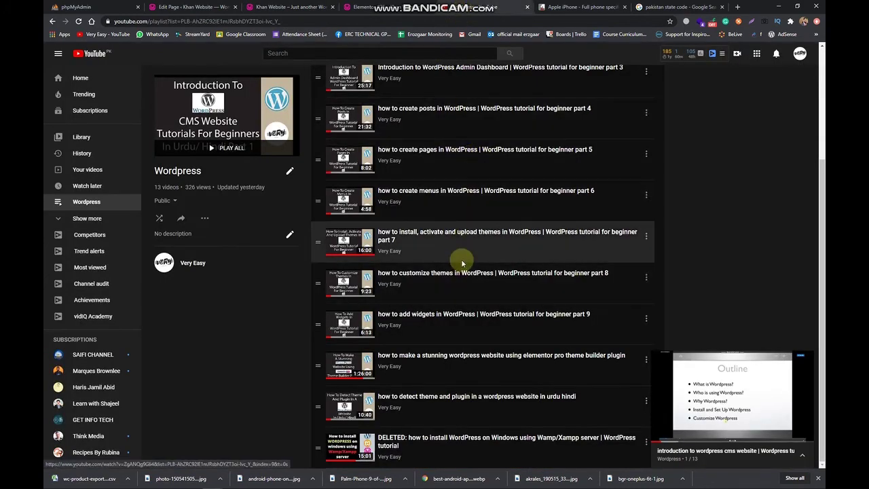
scroll(468, 326, "up", 1)
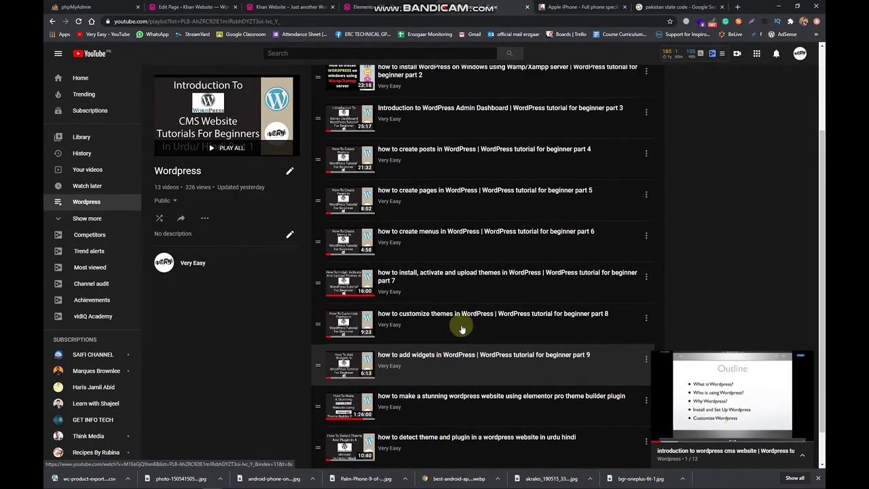
scroll(438, 268, "up", 1)
scroll(435, 292, "down", 2)
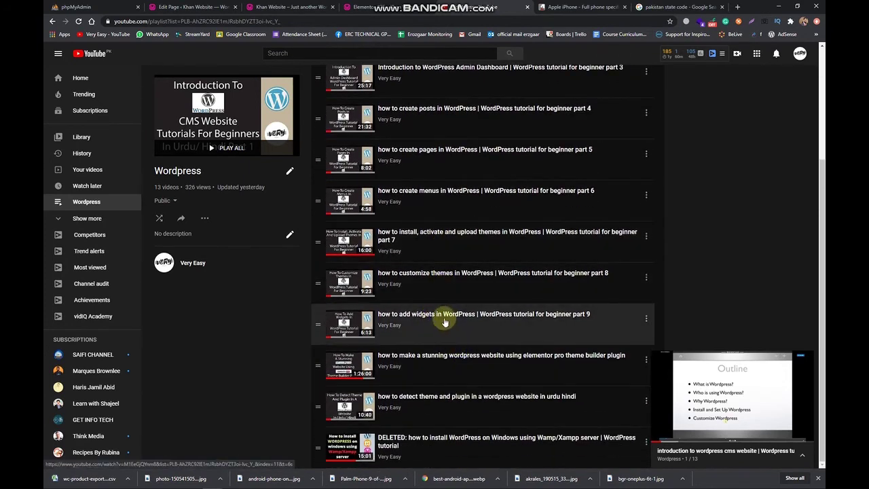
scroll(448, 339, "up", 3)
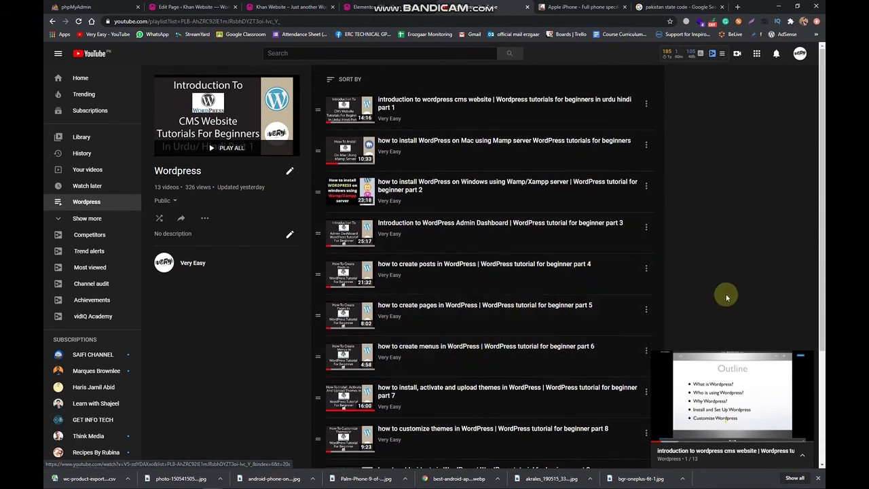
left_click(804, 360)
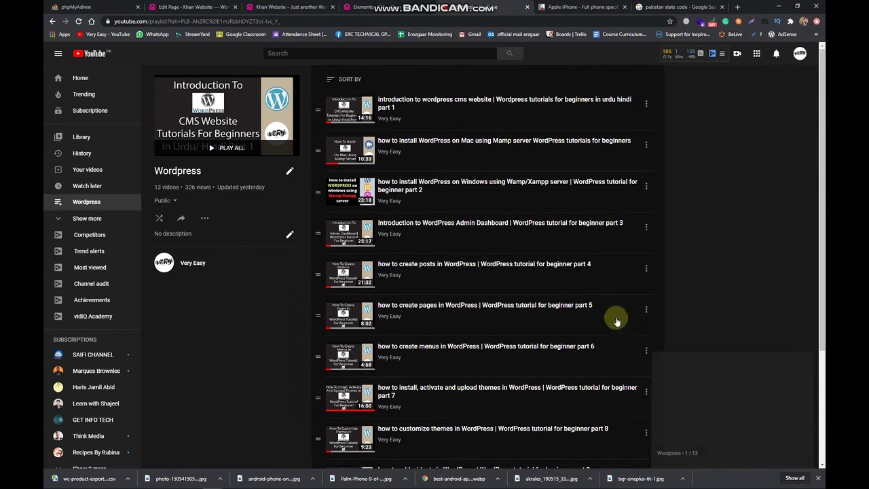
scroll(597, 324, "down", 2)
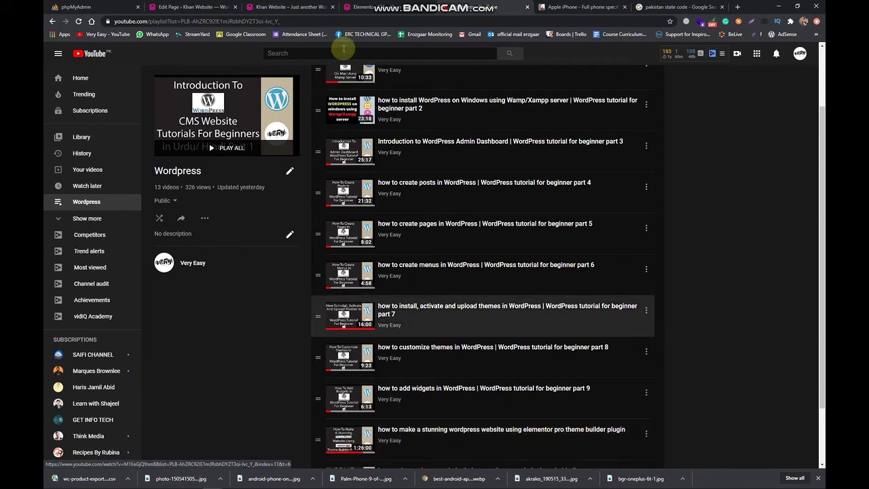
left_click(190, 7)
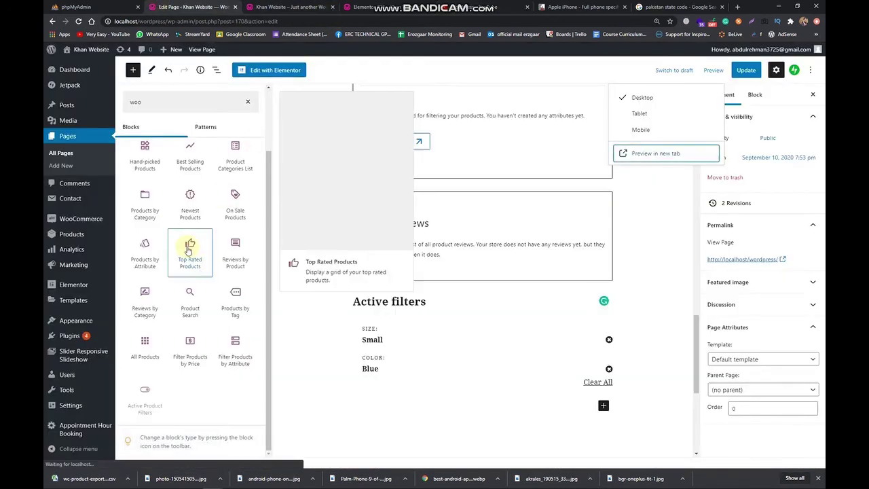
Open the Homepage for editing with Elementor.
scroll(190, 285, "up", 1)
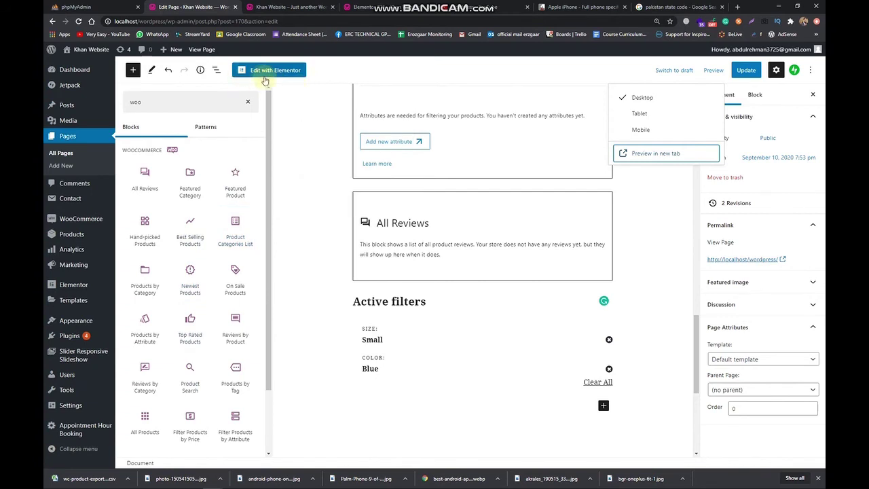
left_click(357, 68)
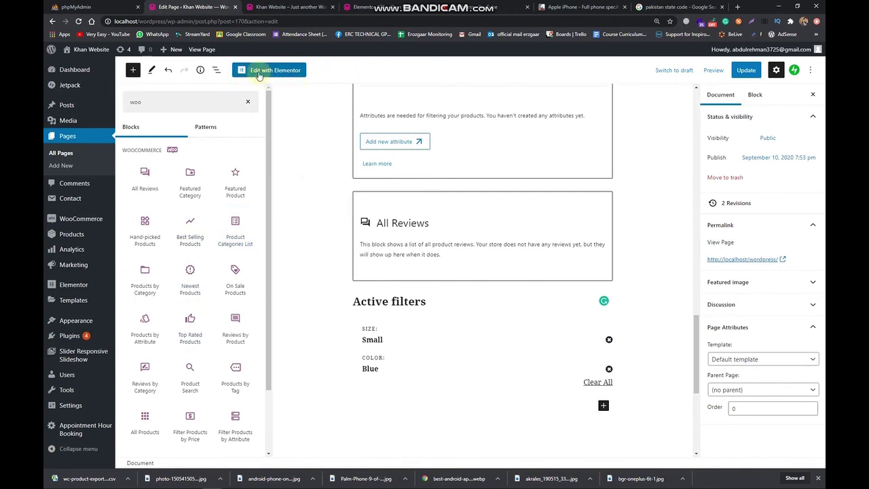
left_click(258, 72)
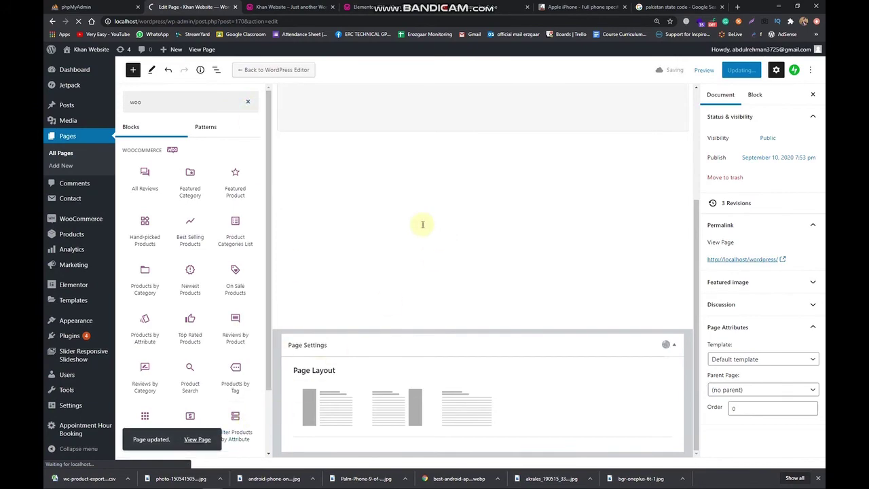
left_click(456, 231)
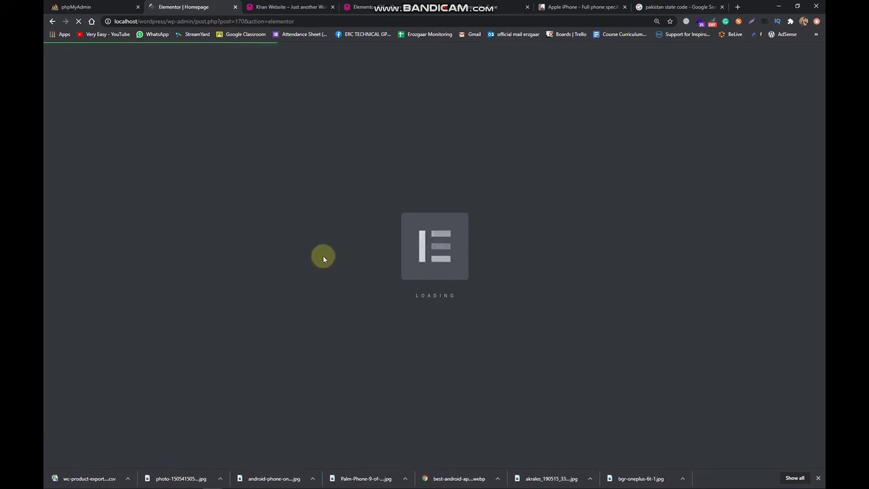
Look over the YouTube Wordpress playlist, the Homepage preview and the car website page while Elementor loads, and return to the Elementor editor.
left_click(485, 6)
left_click(486, 6)
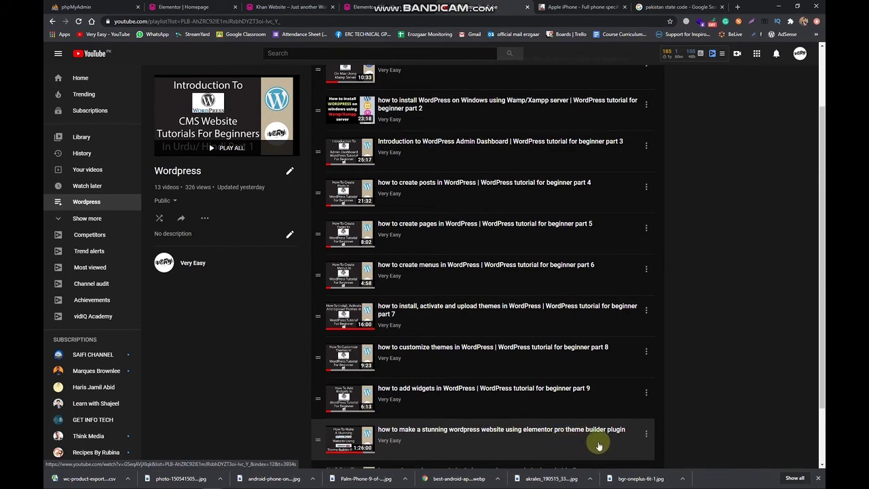
left_click(277, 5)
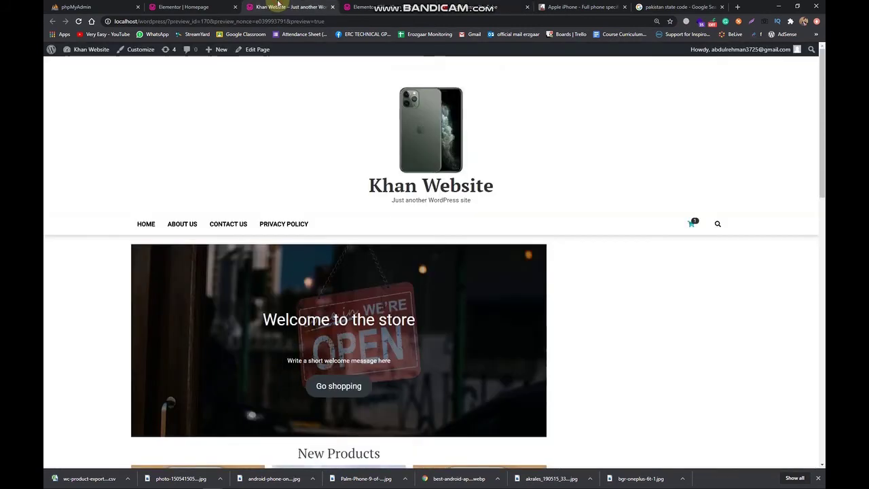
left_click(396, 6)
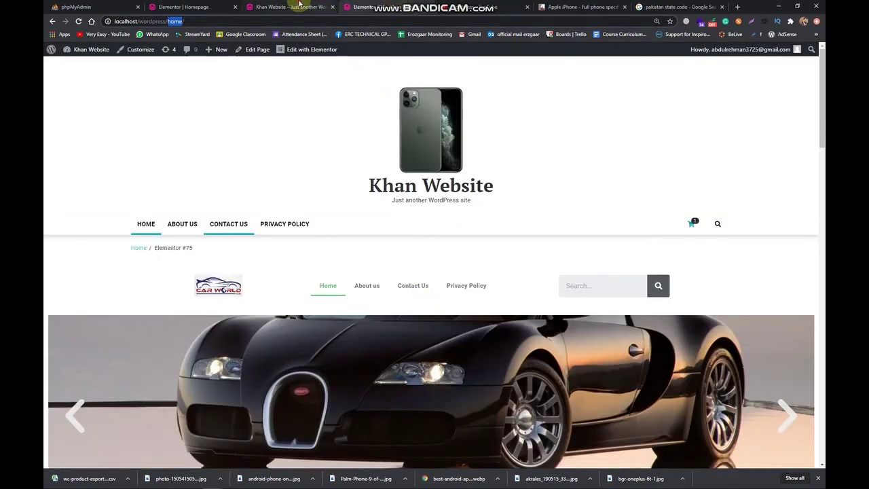
left_click(173, 6)
Find the WordPress Products widget with the search "products" and place it above the "Welcome to the store" banner.
left_click(115, 85)
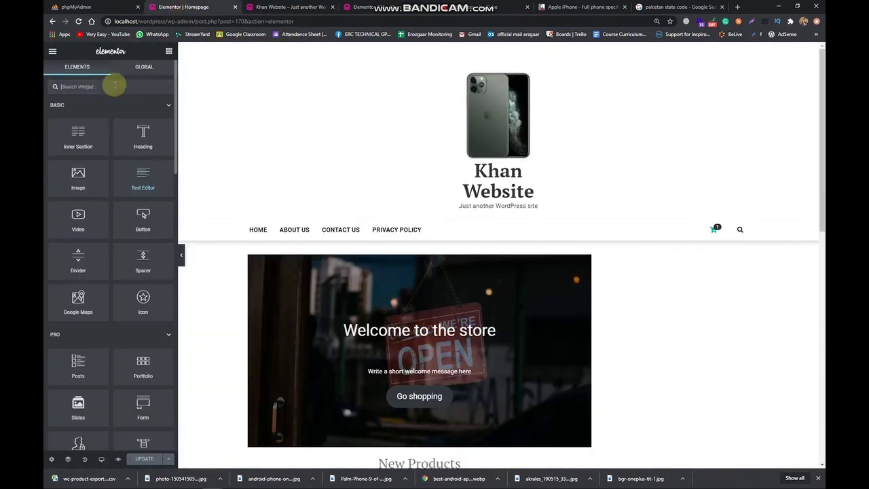
type("pr")
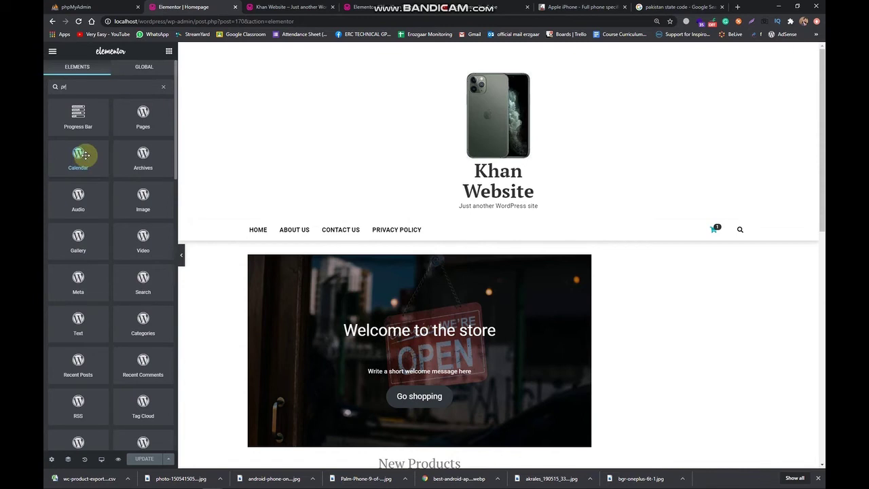
type("oducts")
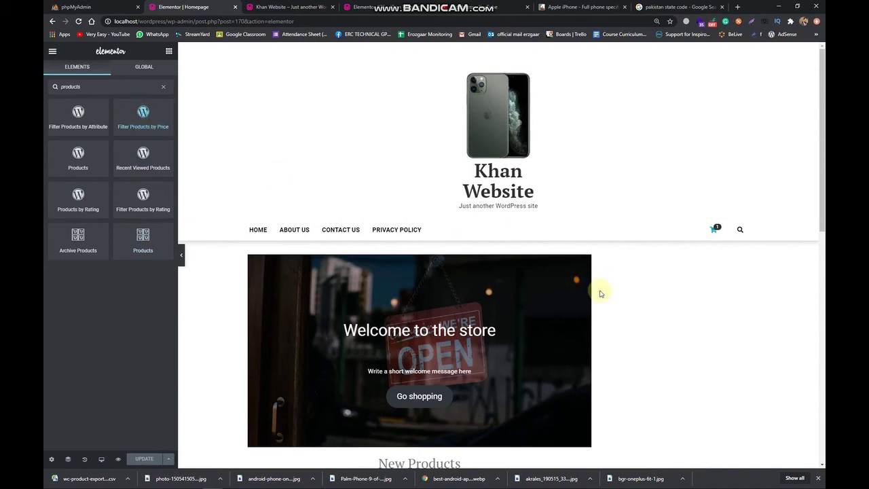
scroll(475, 332, "down", 10)
scroll(474, 332, "up", 8)
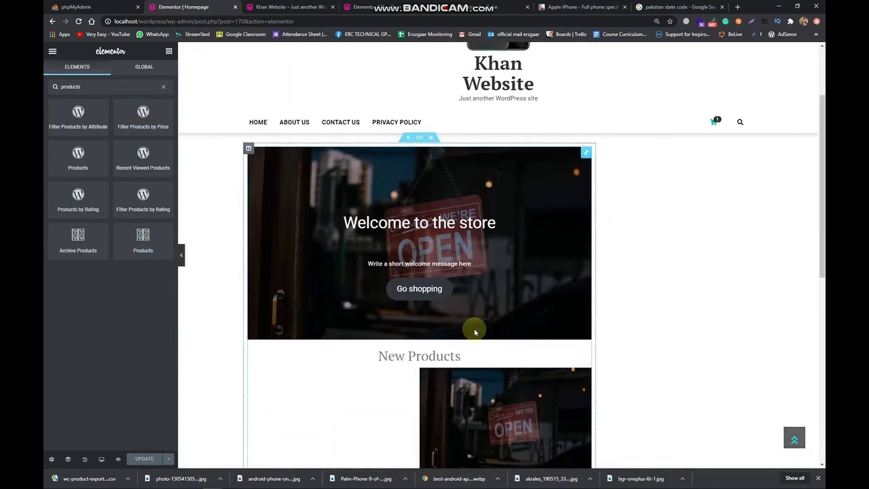
left_click_drag(77, 158, 538, 196)
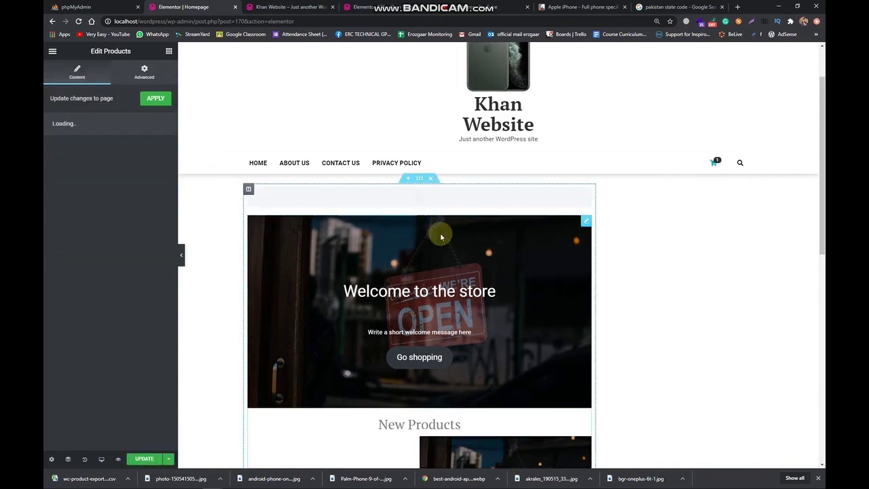
scroll(427, 300, "down", 5)
scroll(428, 301, "up", 7)
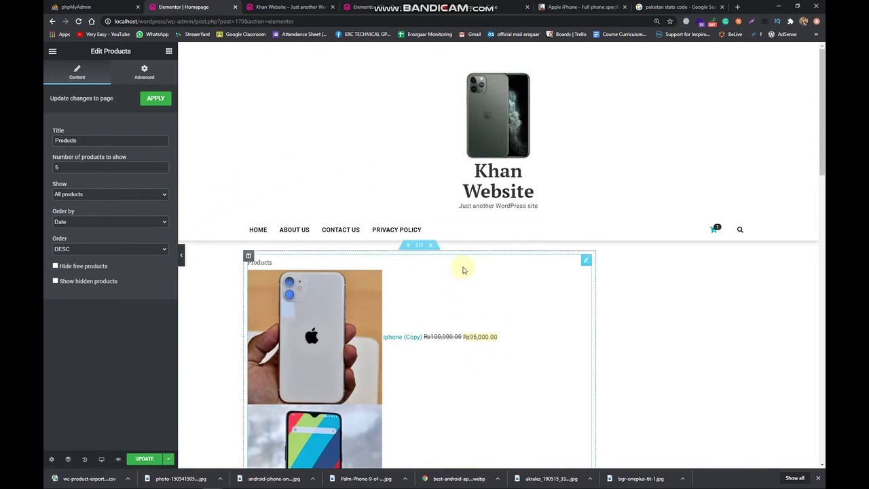
Examine the Products widget's Show and Order choices and its Advanced settings, leaving the values as they are.
left_click_drag(586, 261, 588, 262)
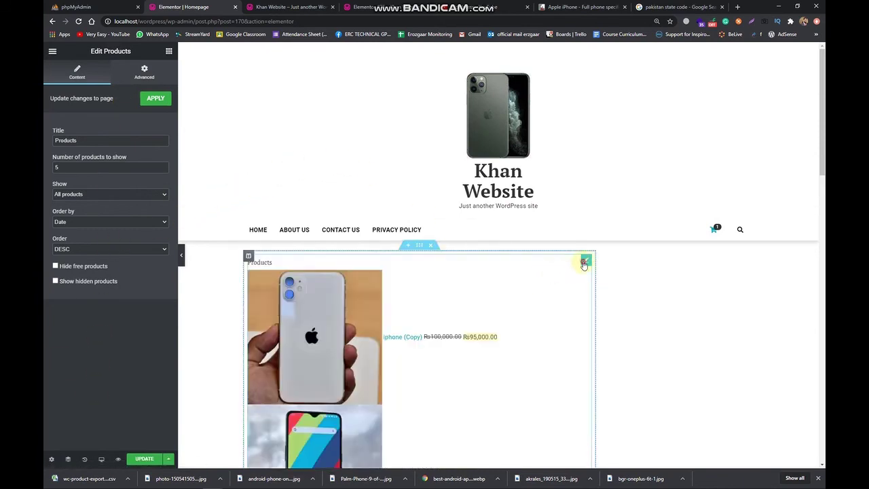
left_click(112, 194)
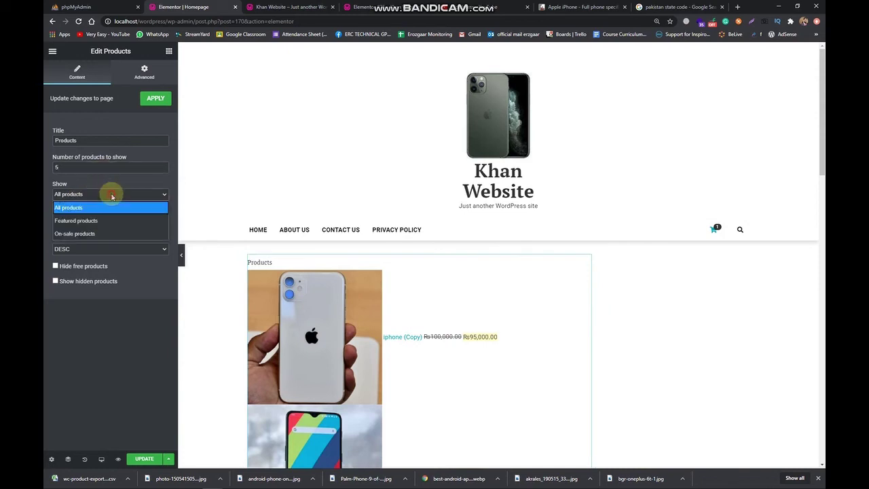
left_click(113, 206)
left_click(123, 250)
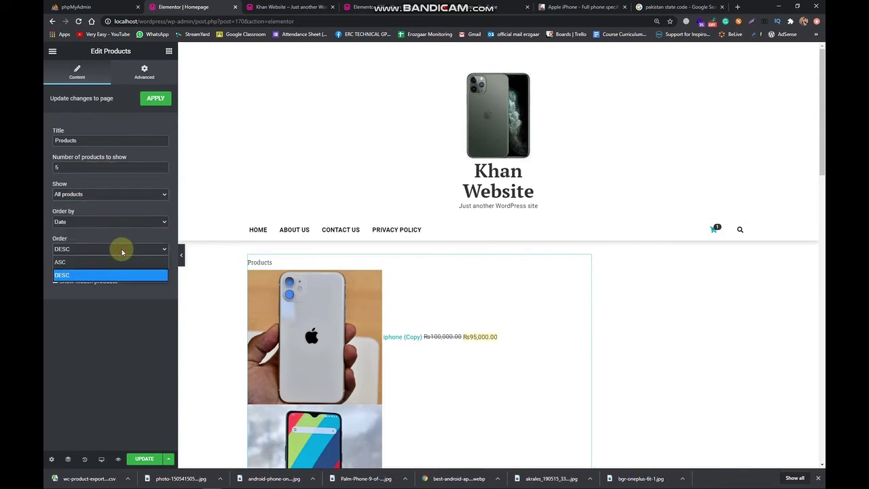
left_click(122, 250)
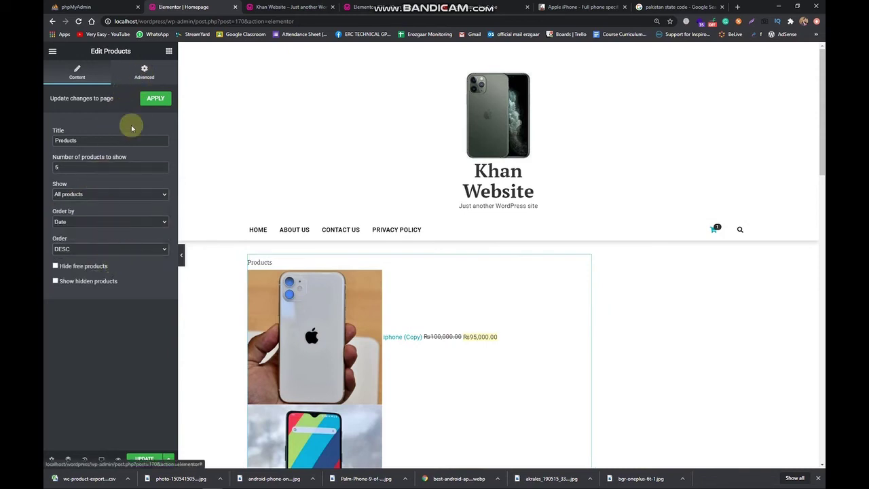
left_click(125, 194)
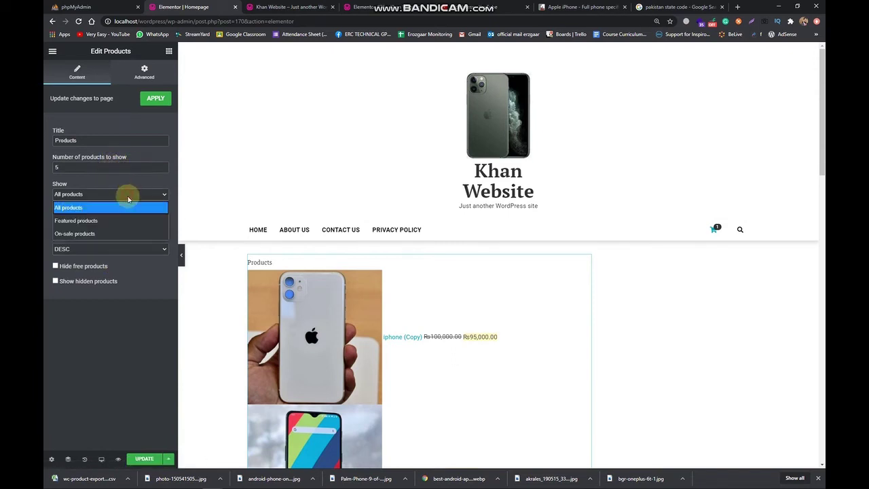
left_click(125, 197)
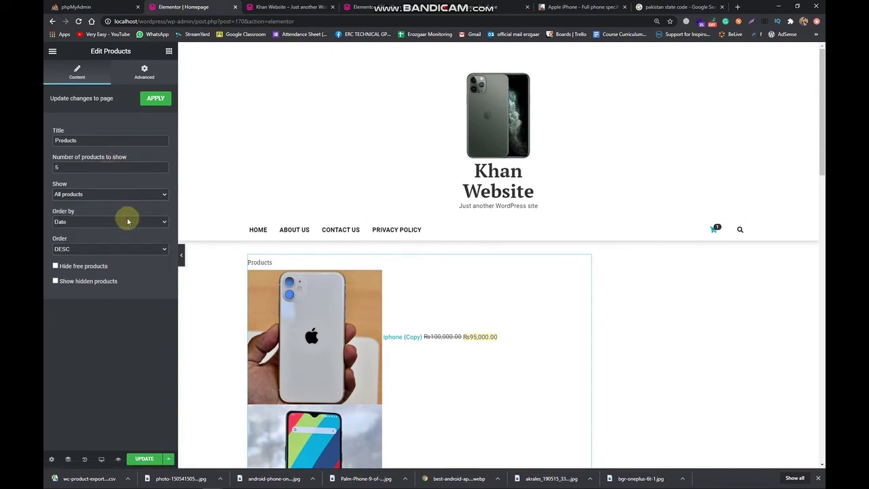
left_click(139, 72)
scroll(108, 204, "down", 1)
scroll(106, 231, "up", 2)
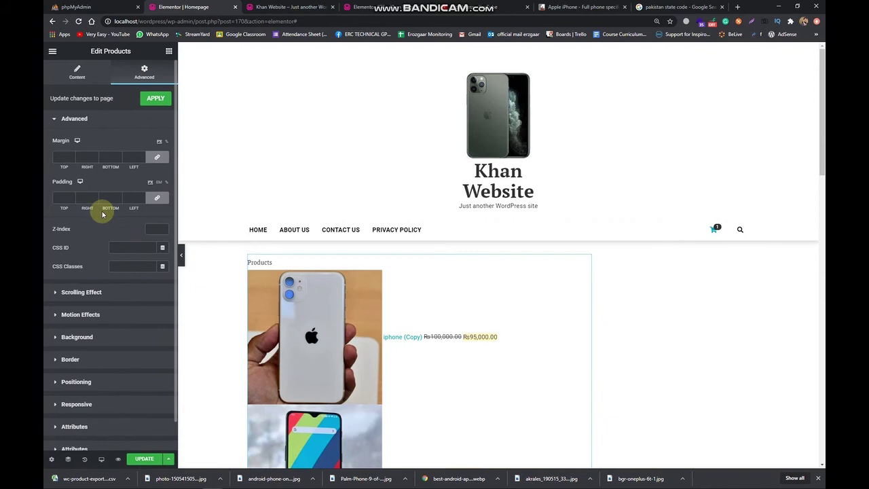
left_click(77, 72)
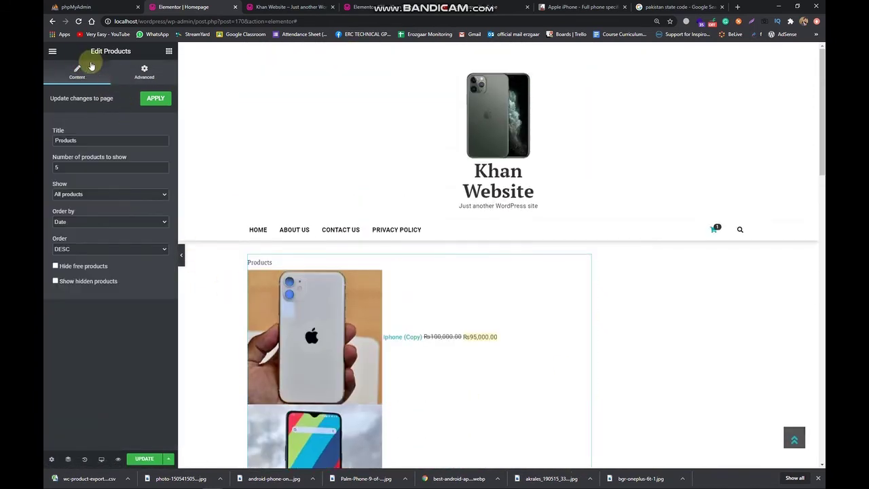
Search the widgets for "woocommerce" and place a Product Categories widget above the Products list.
left_click(166, 53)
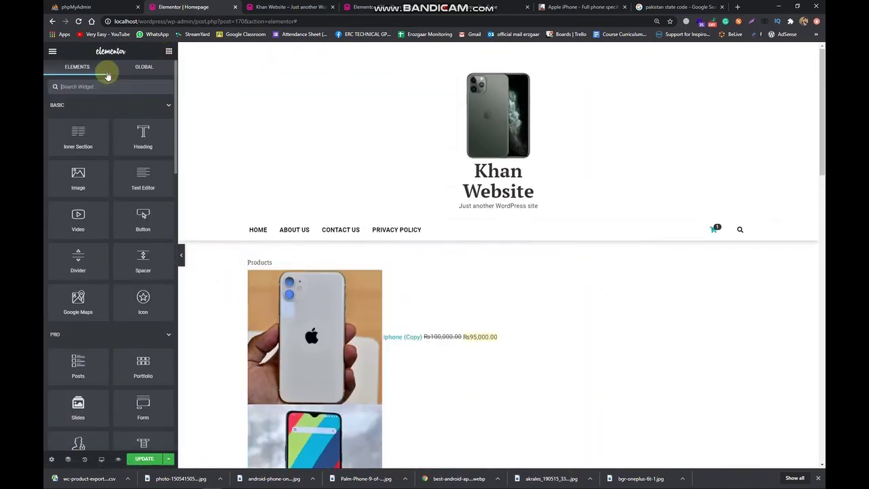
type("wooc")
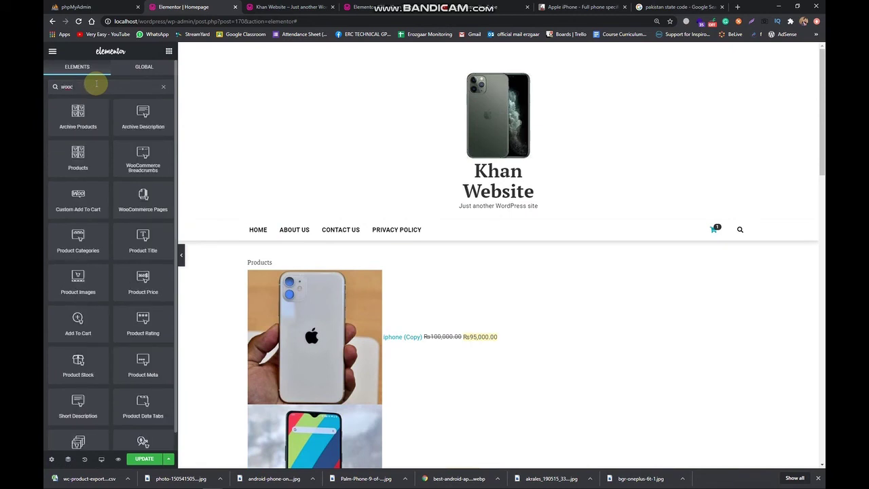
key("BackSpace")
type("c")
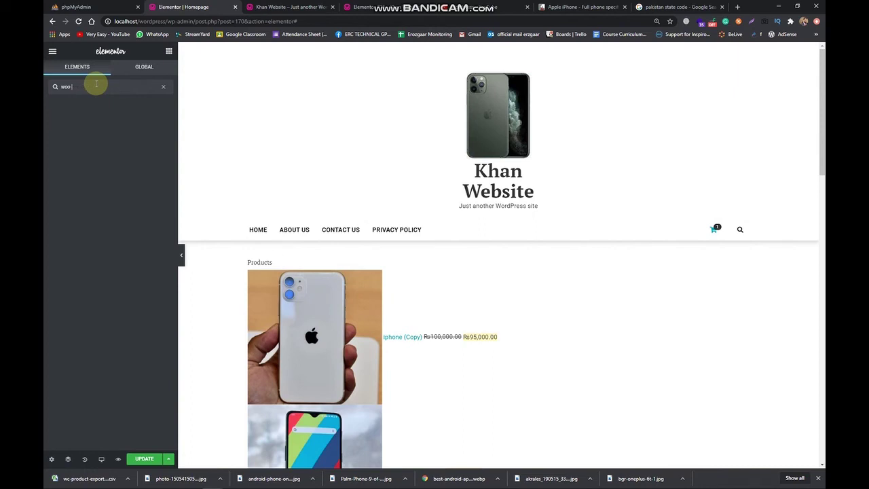
key("BackSpace")
type("commerce")
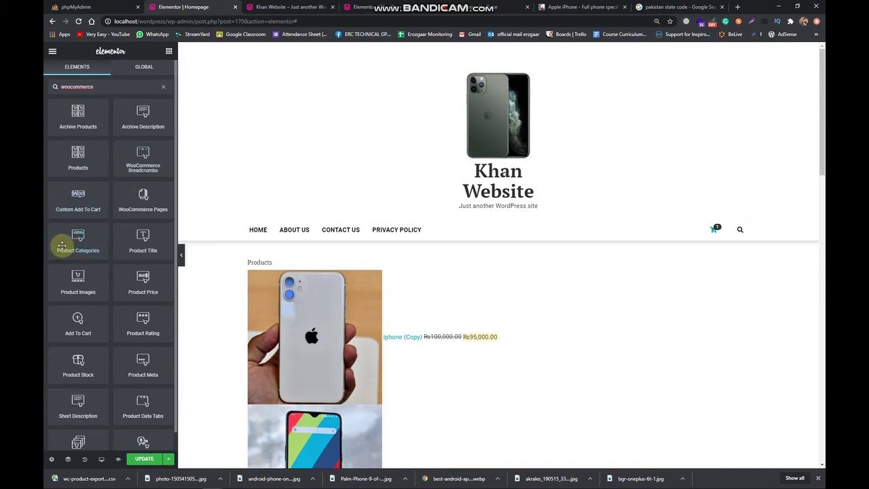
left_click_drag(62, 246, 386, 281)
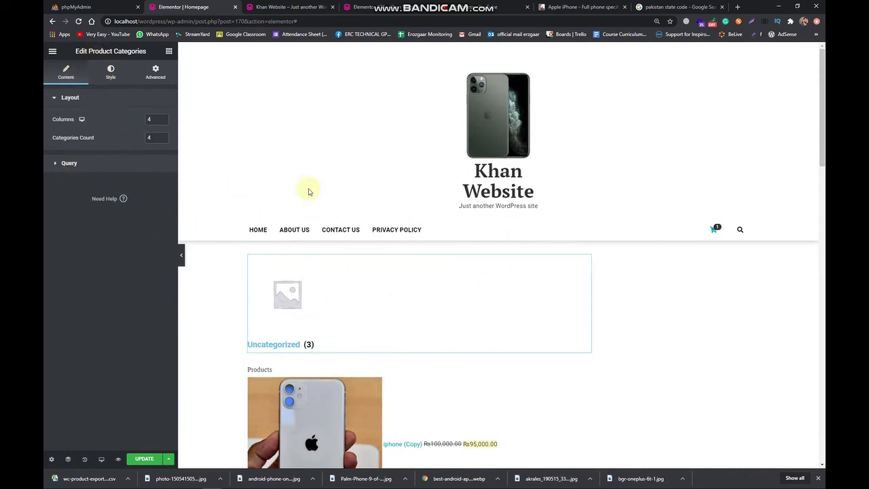
Update the Homepage in Elementor and reload its preview in the other browser tab.
left_click(140, 459)
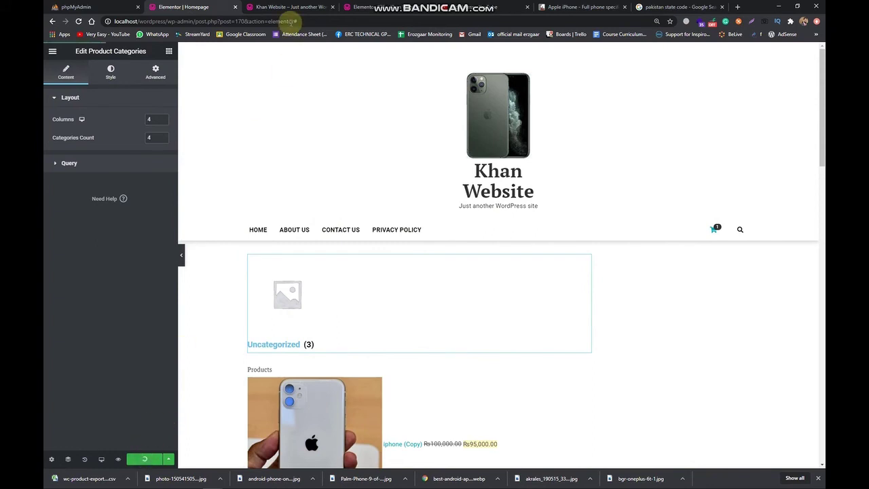
left_click(304, 6)
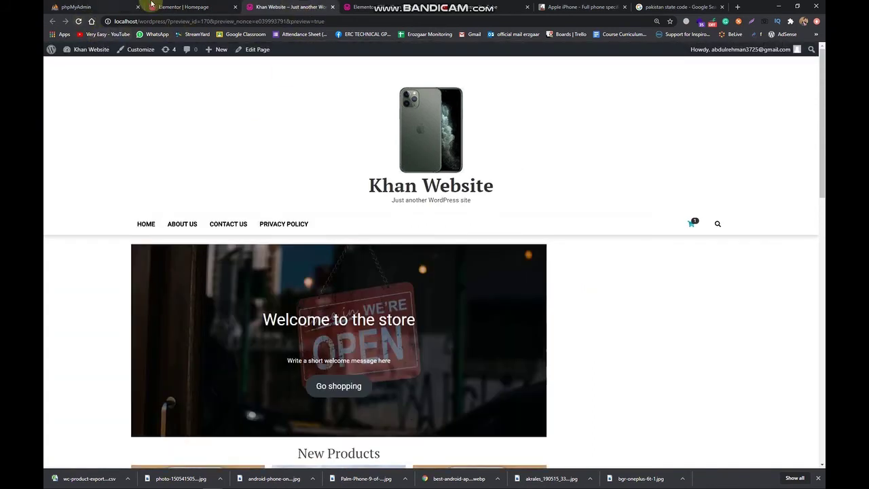
left_click(155, 6)
left_click(256, 6)
left_click(78, 21)
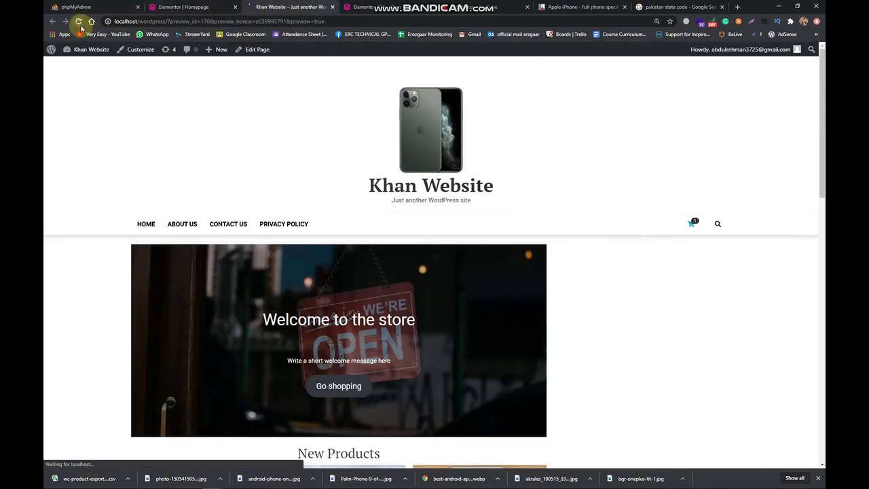
Look through the reloaded Homepage preview from the product categories and products list down to the footer.
scroll(400, 217, "down", 3)
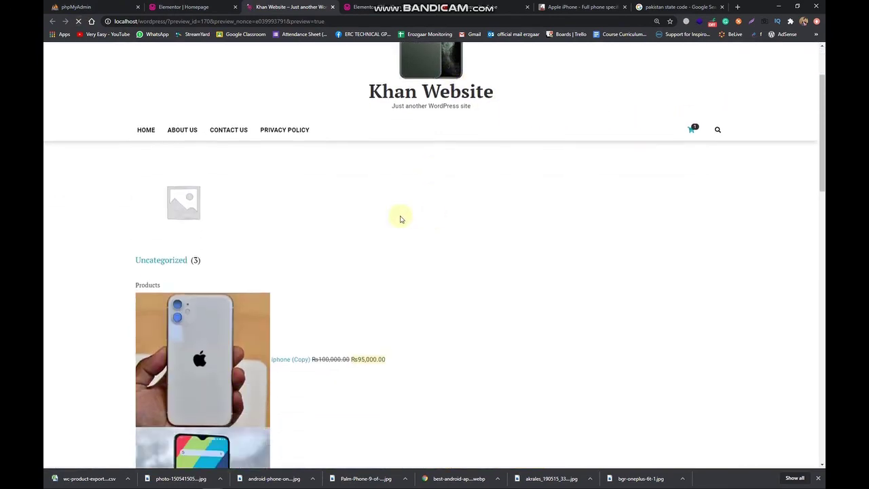
scroll(136, 305, "down", 3)
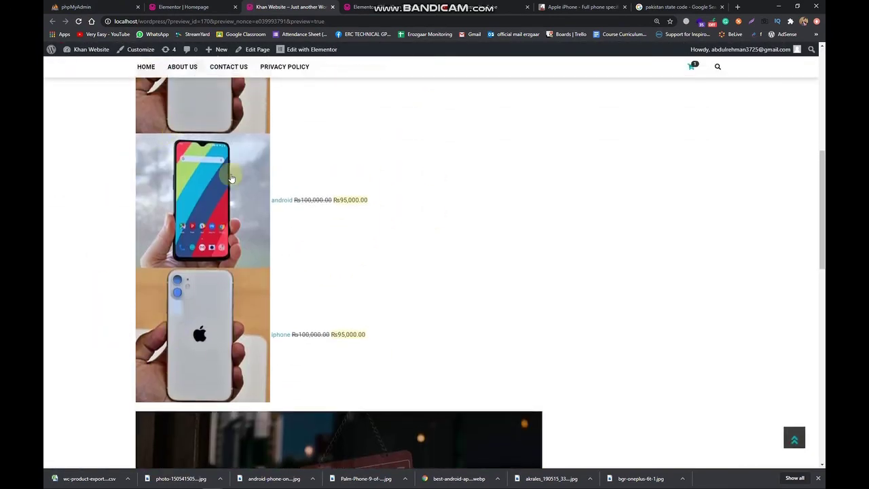
scroll(252, 224, "up", 6)
scroll(253, 240, "down", 6)
scroll(243, 224, "down", 7)
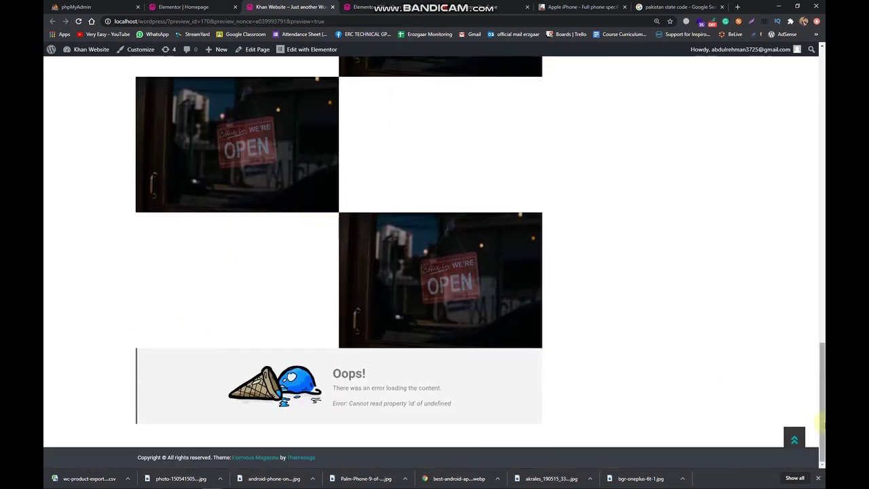
scroll(471, 266, "up", 5)
scroll(414, 207, "up", 5)
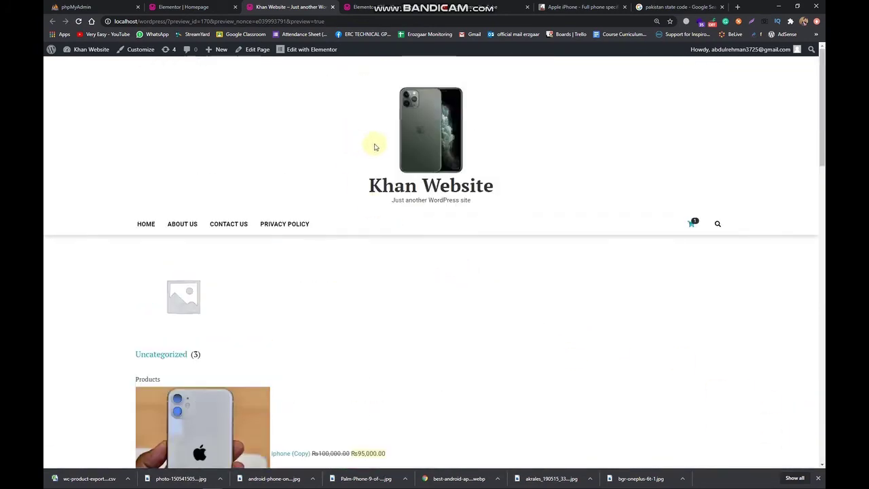
Switch to the YouTube Wordpress playlist and look through its tutorial videos.
left_click(483, 7)
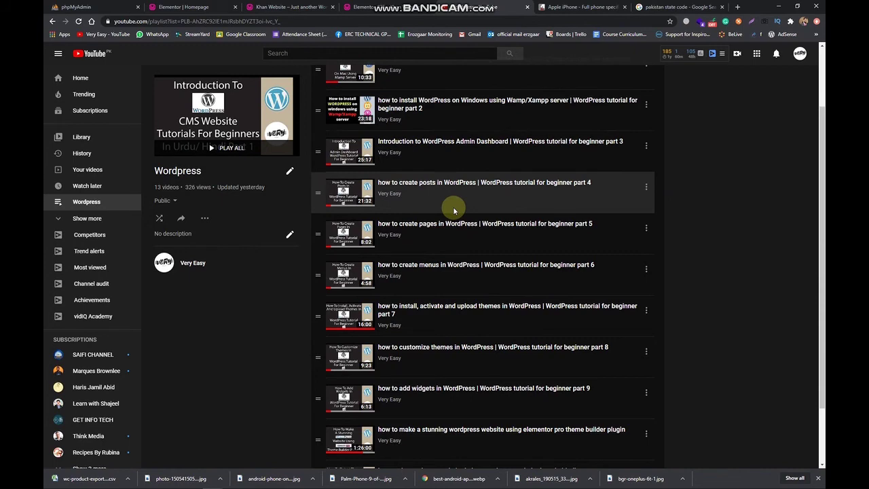
scroll(319, 107, "up", 1)
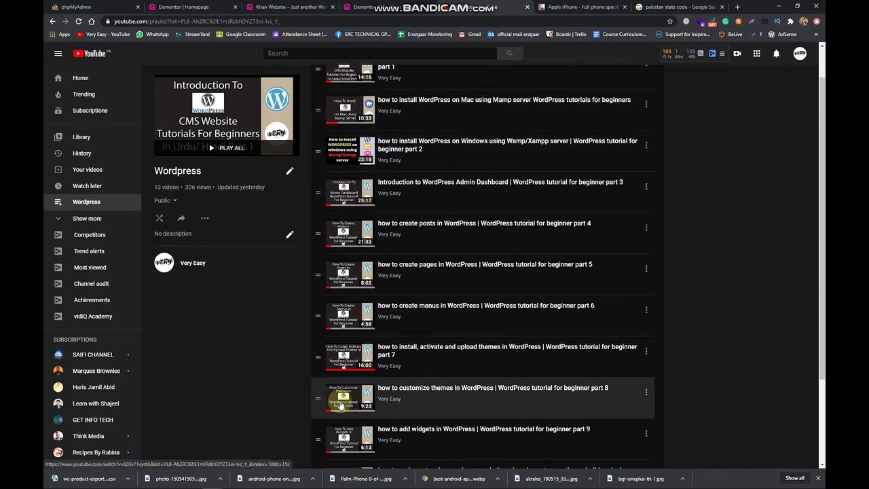
Look over the rest of the Wordpress playlist and check the cart contents on the Homepage preview.
scroll(343, 367, "down", 2)
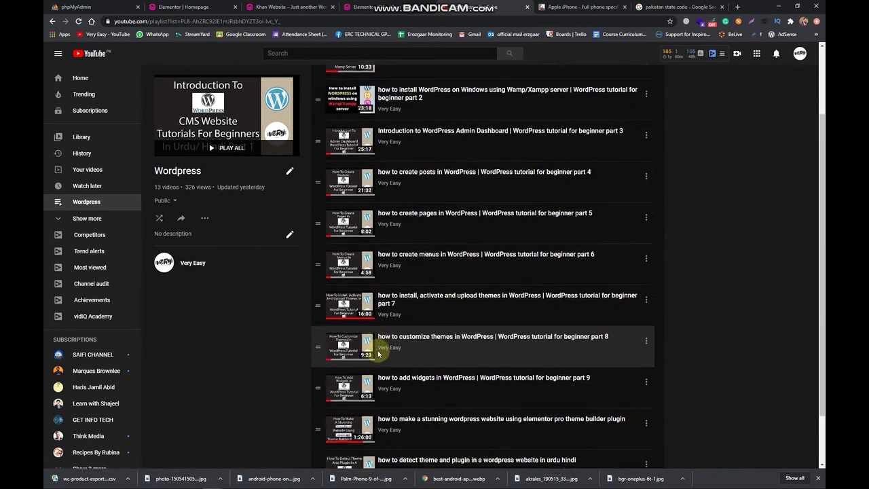
scroll(411, 342, "down", 1)
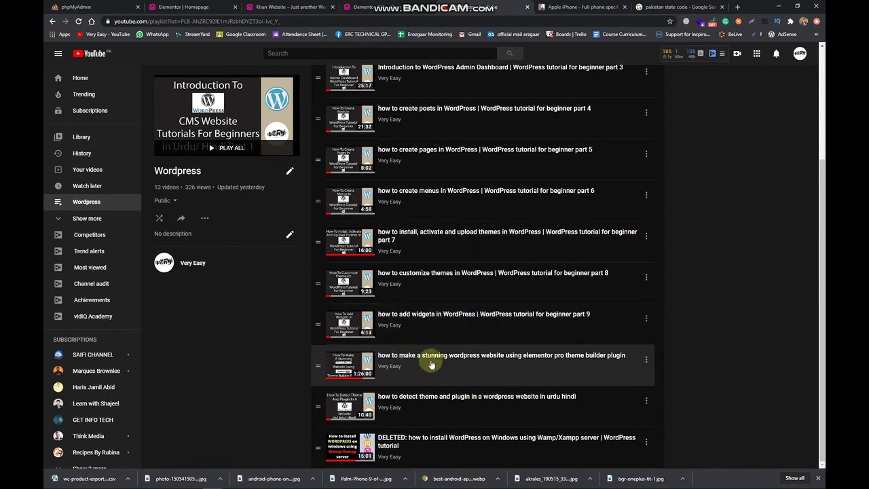
left_click(313, 7)
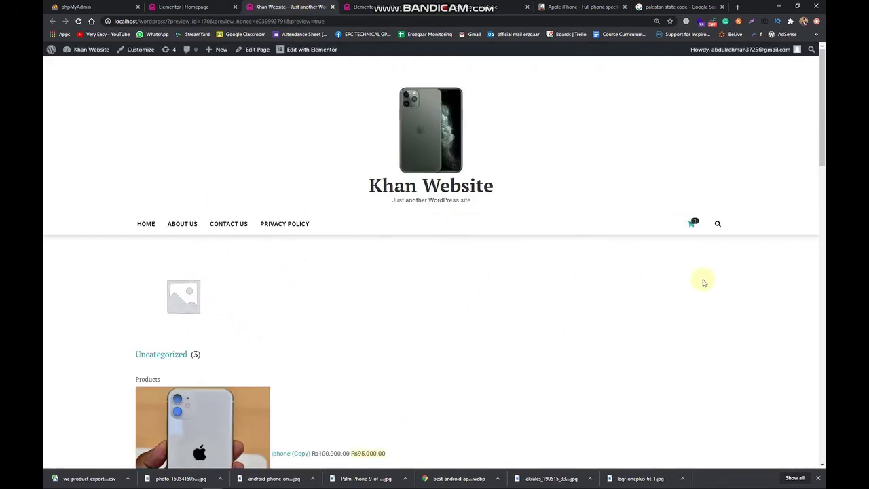
mouse_move(693, 229)
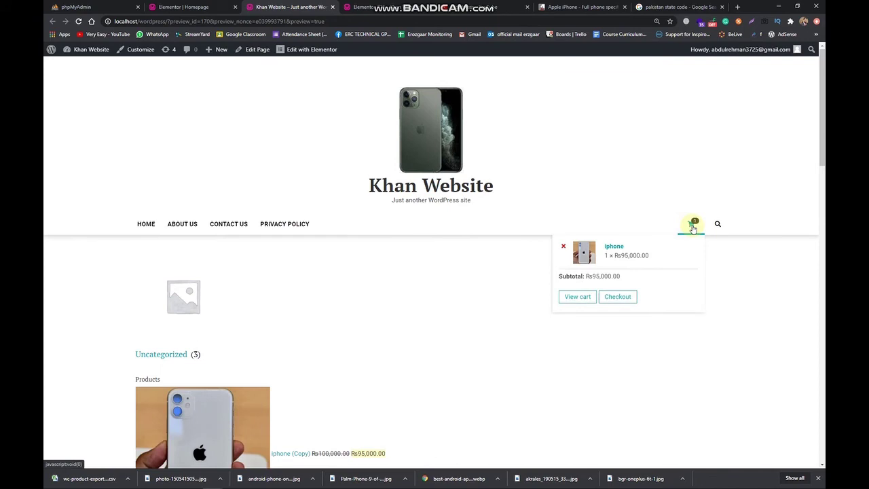
scroll(378, 296, "down", 3)
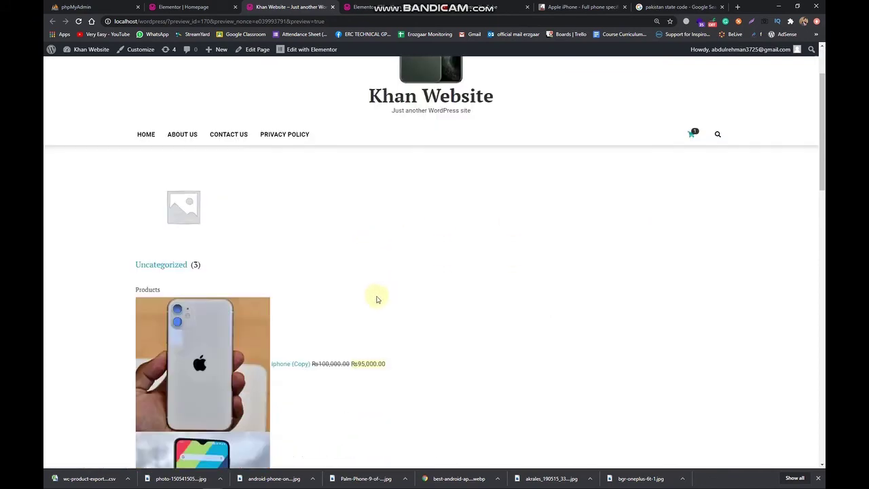
Return to the Homepage's Elementor editor and exit it to the WordPress dashboard.
left_click(153, 6)
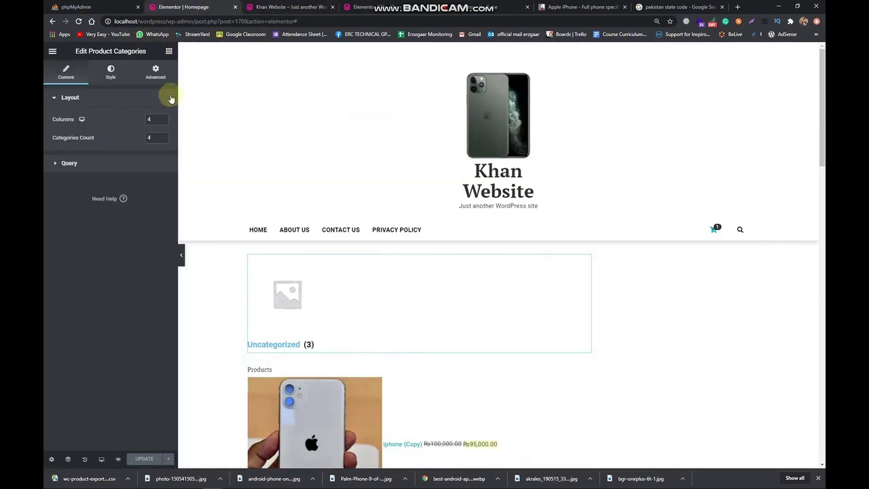
left_click(52, 51)
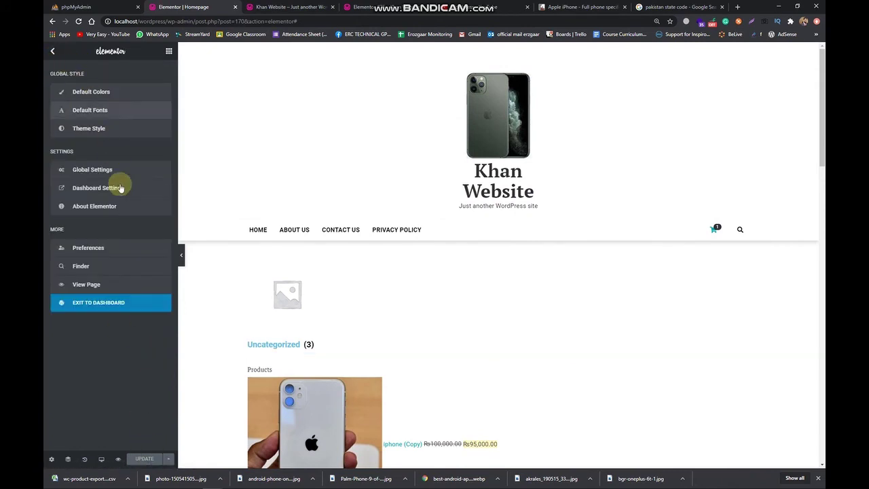
left_click(106, 309)
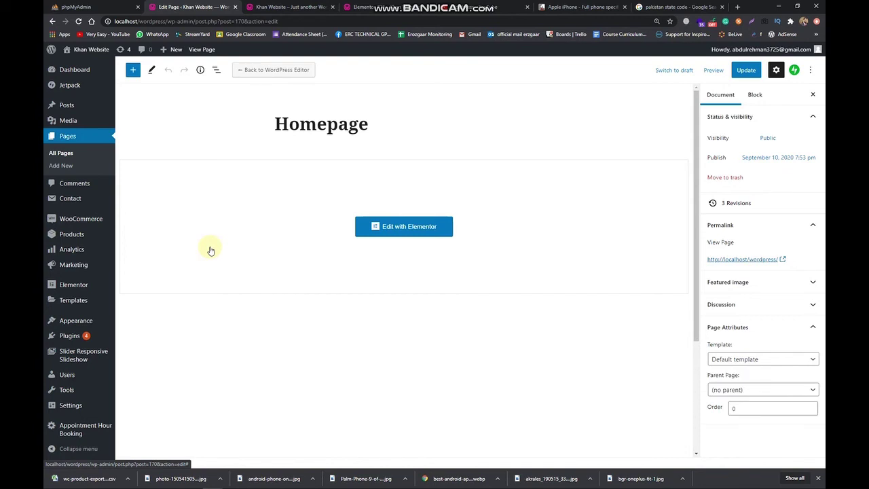
Open the WooCommerce Orders page and look through its order area and store tools.
mouse_move(84, 273)
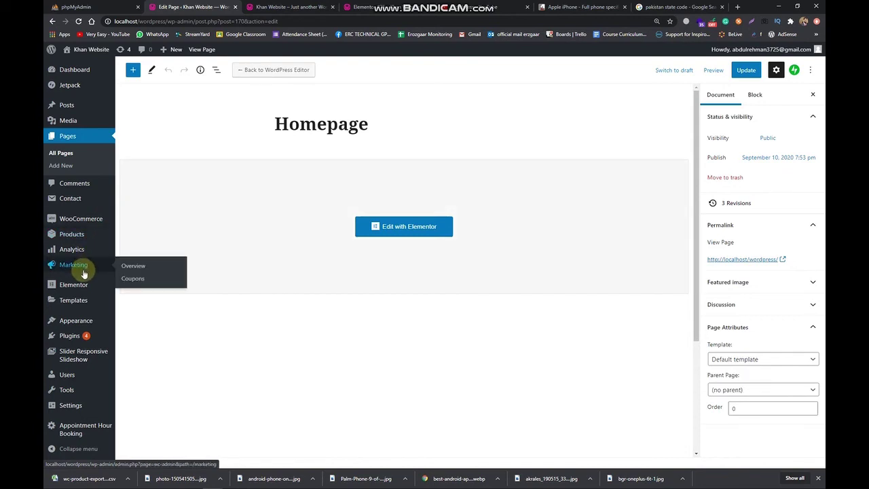
mouse_move(89, 255)
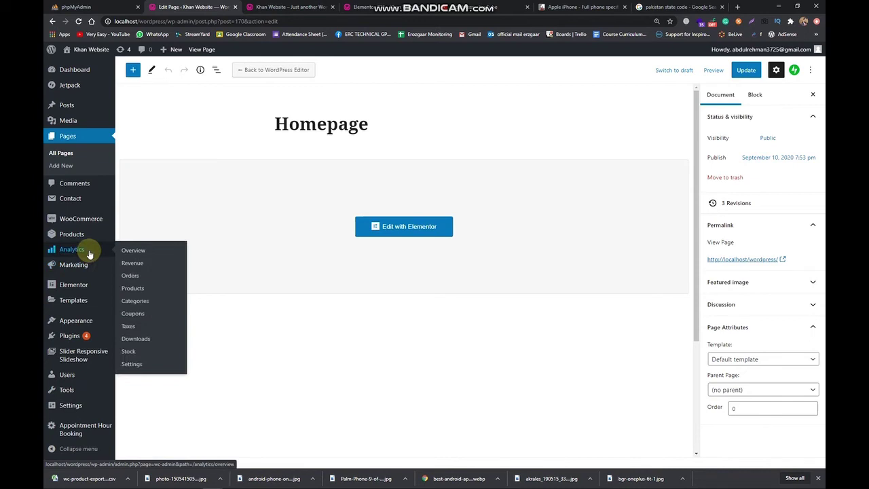
mouse_move(86, 235)
mouse_move(89, 218)
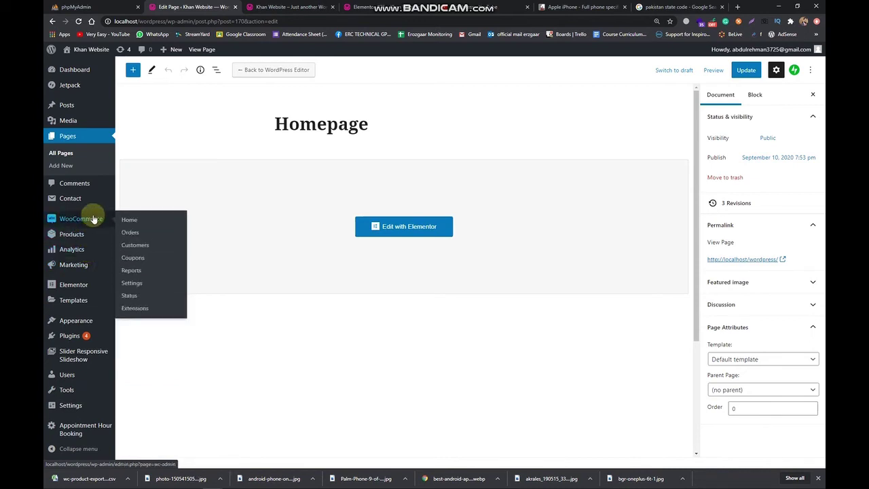
left_click(133, 234)
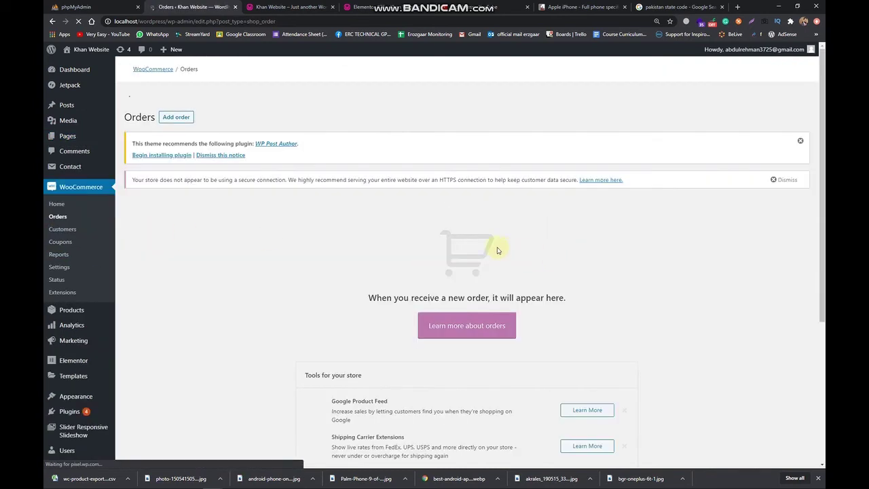
scroll(346, 274, "down", 1)
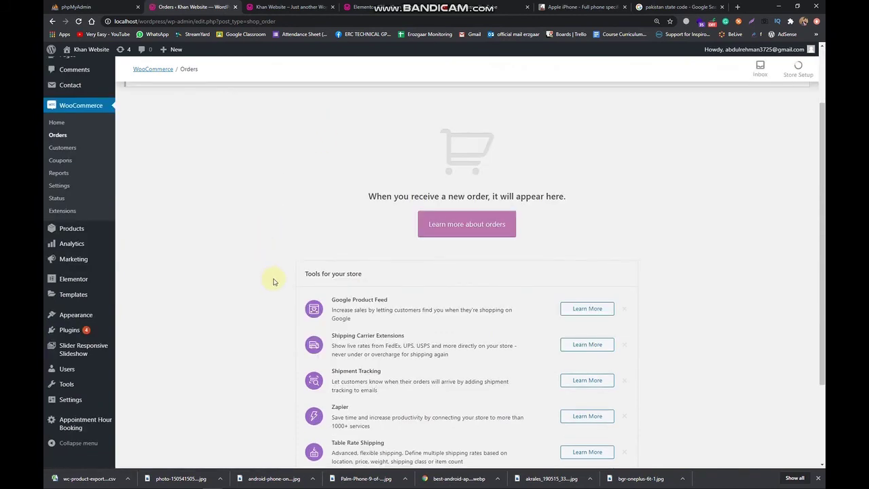
scroll(274, 281, "up", 1)
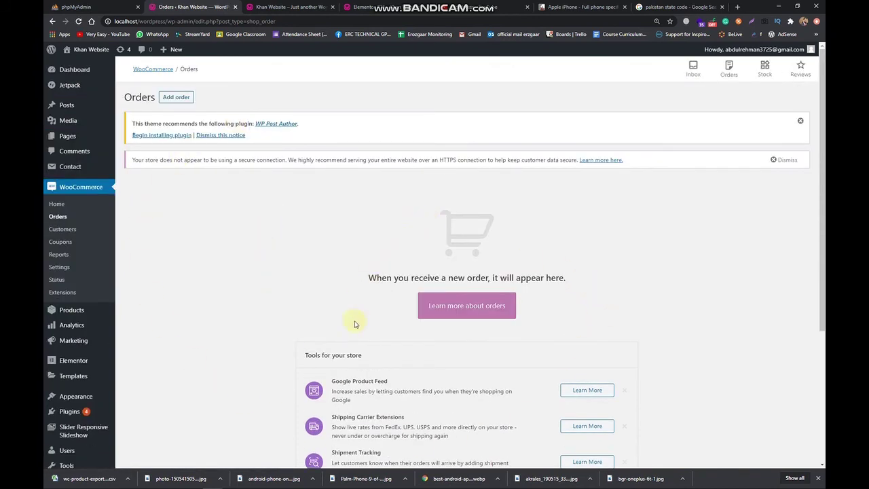
Open the WooCommerce Customers page and examine the customer list.
left_click(70, 228)
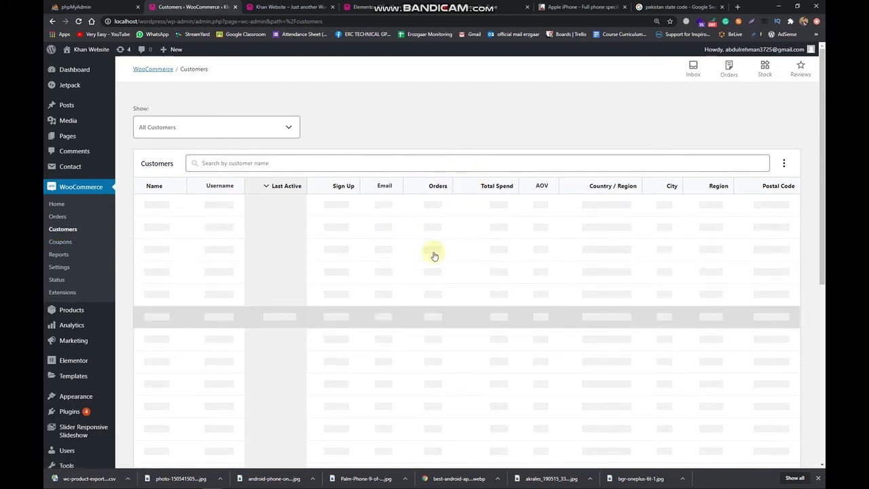
scroll(351, 366, "down", 5)
scroll(348, 348, "up", 3)
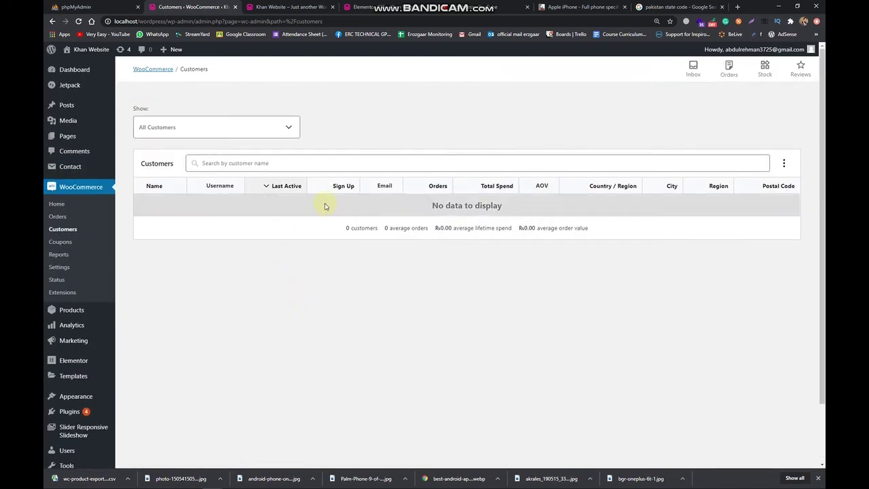
Open the WooCommerce Coupons page and look through the coupon creation options, recommended extensions and knowledge base.
left_click(102, 242)
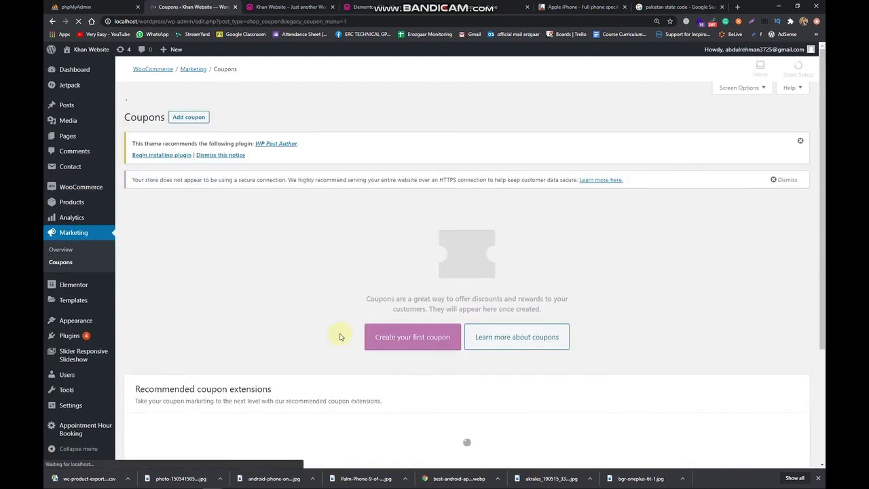
scroll(393, 378, "down", 2)
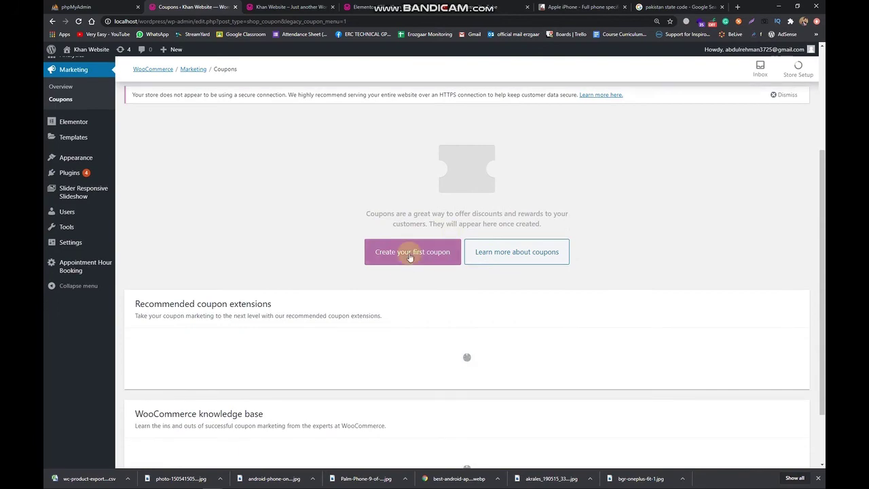
scroll(383, 381, "up", 4)
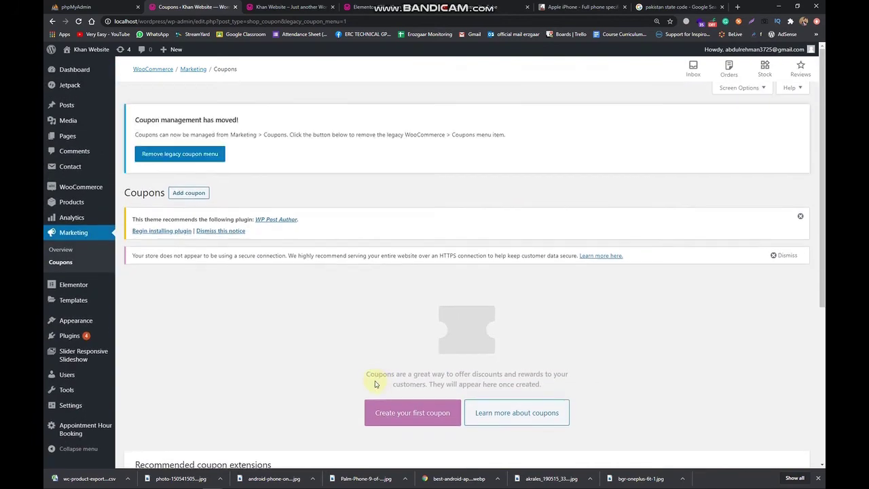
scroll(375, 383, "down", 3)
scroll(352, 305, "down", 3)
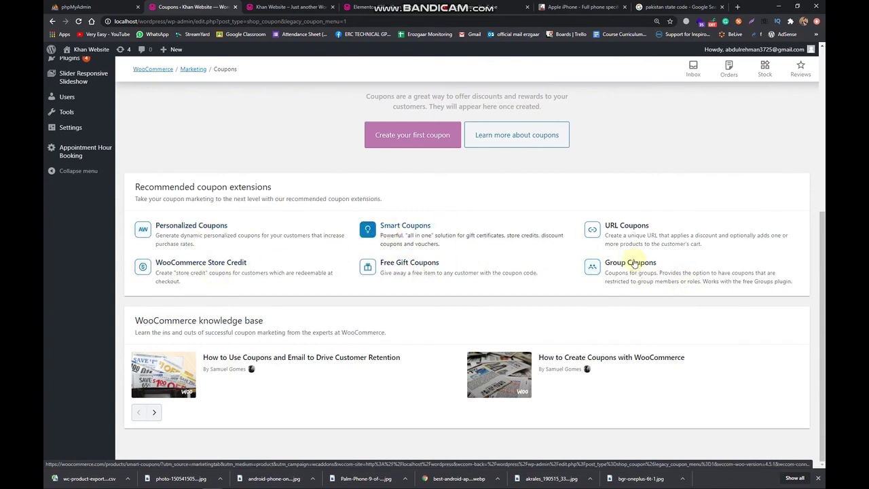
scroll(144, 153, "up", 1)
scroll(144, 153, "up", 4)
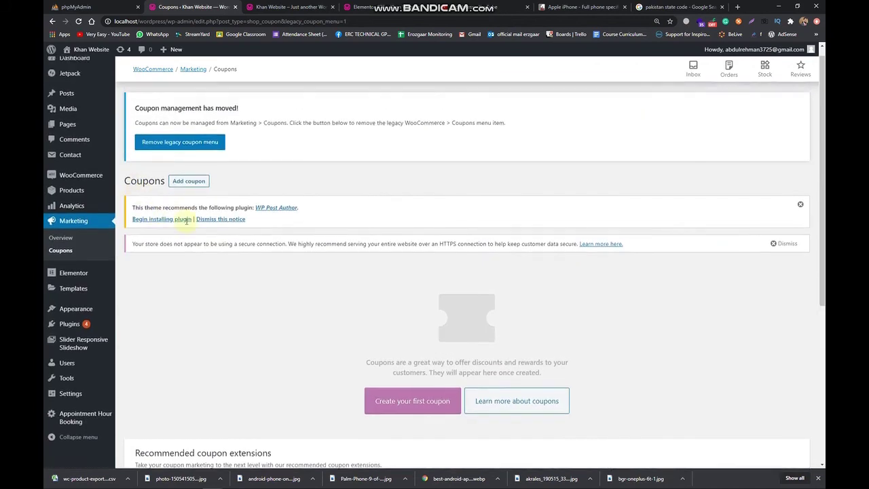
Open the WooCommerce Reports and view the sales by date for last month.
mouse_move(90, 209)
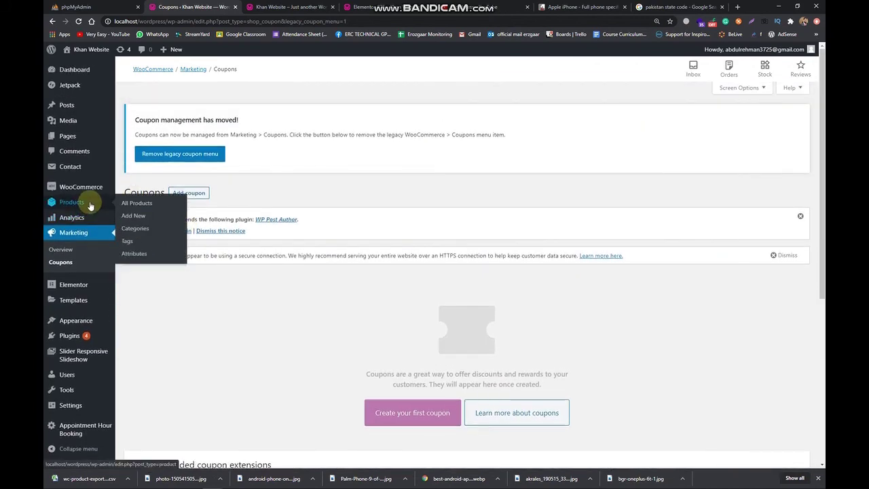
mouse_move(102, 189)
left_click(149, 243)
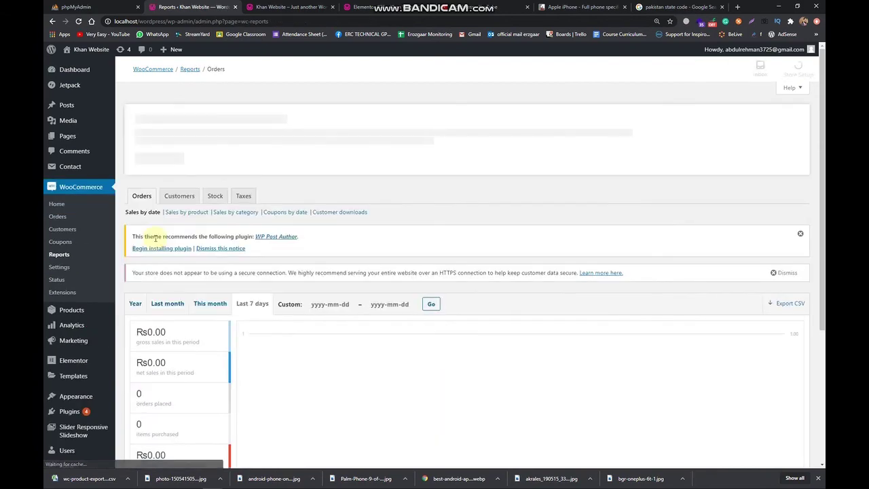
scroll(382, 223, "down", 3)
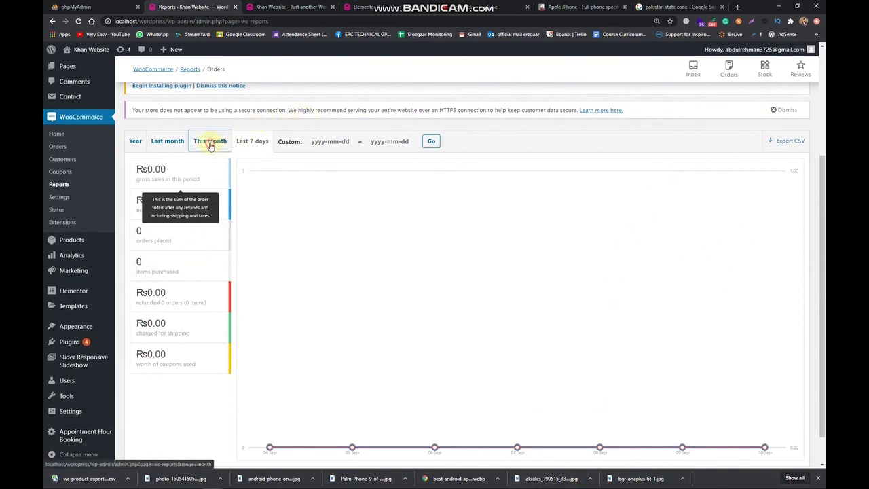
left_click(181, 146)
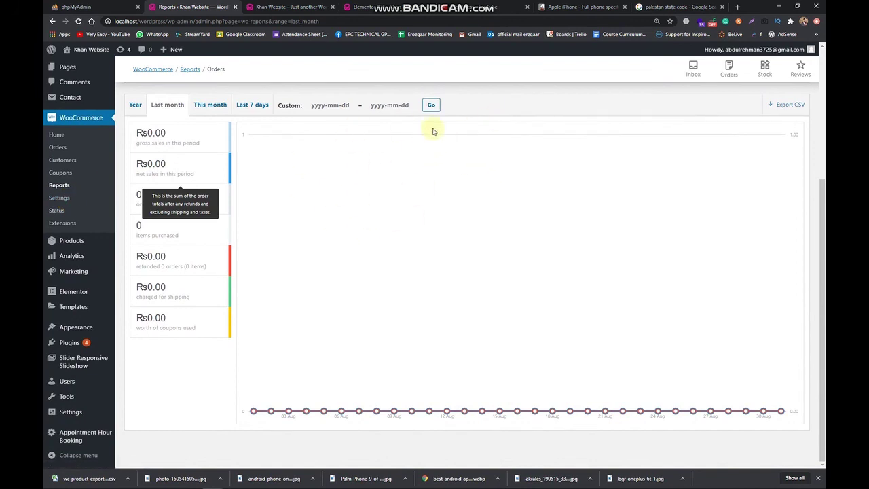
Open the WooCommerce General settings and review the store address, general options and currency options.
left_click(63, 191)
left_click(62, 197)
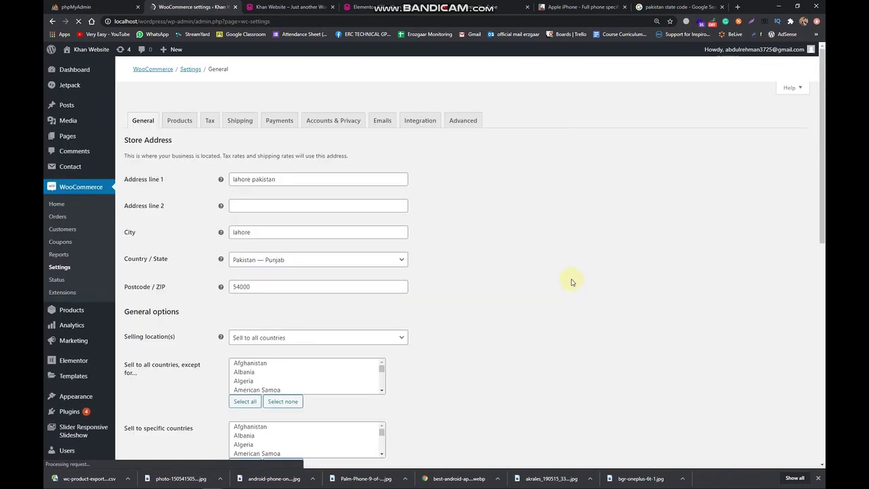
scroll(384, 248, "down", 3)
scroll(226, 230, "up", 1)
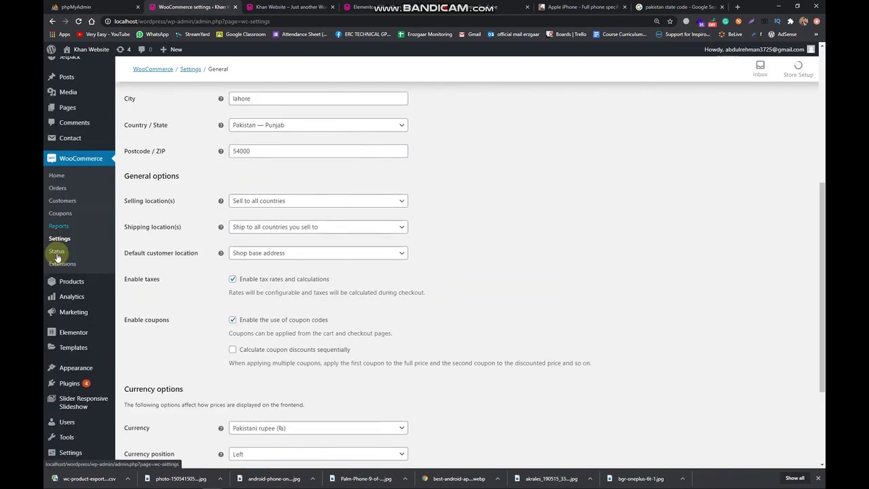
Open the WooCommerce System status page.
left_click(57, 253)
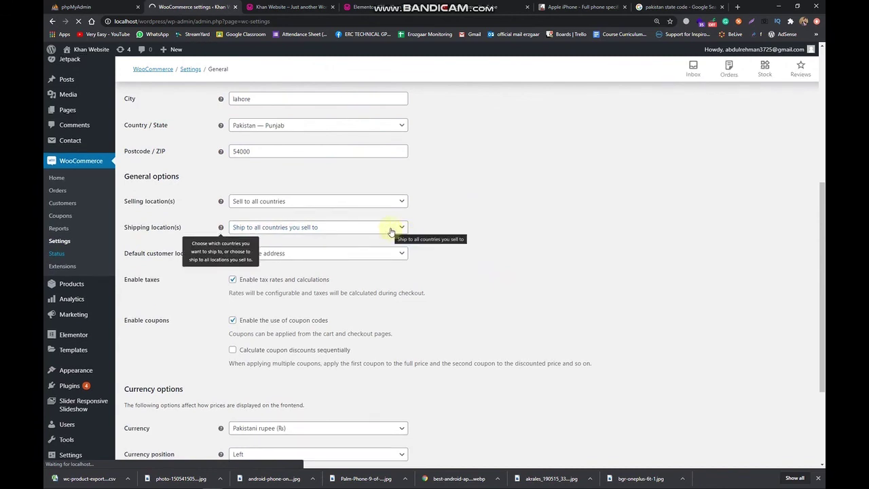
scroll(260, 249, "down", 2)
scroll(260, 249, "up", 5)
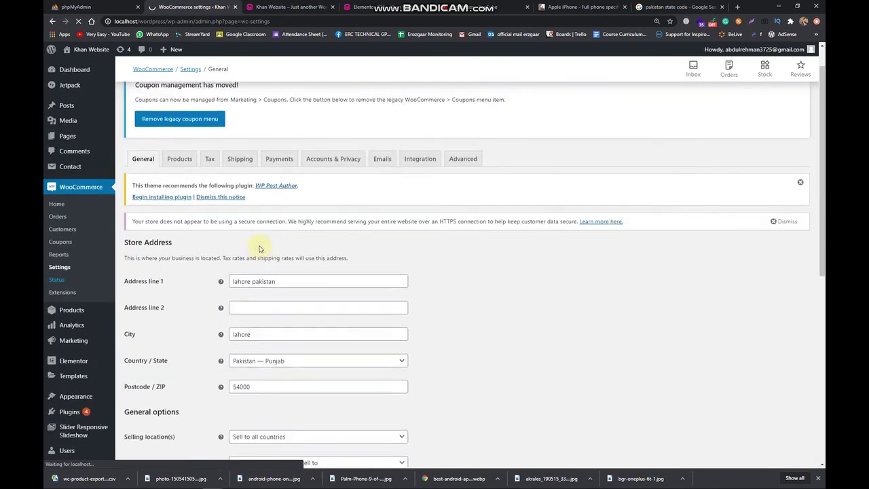
scroll(259, 249, "down", 2)
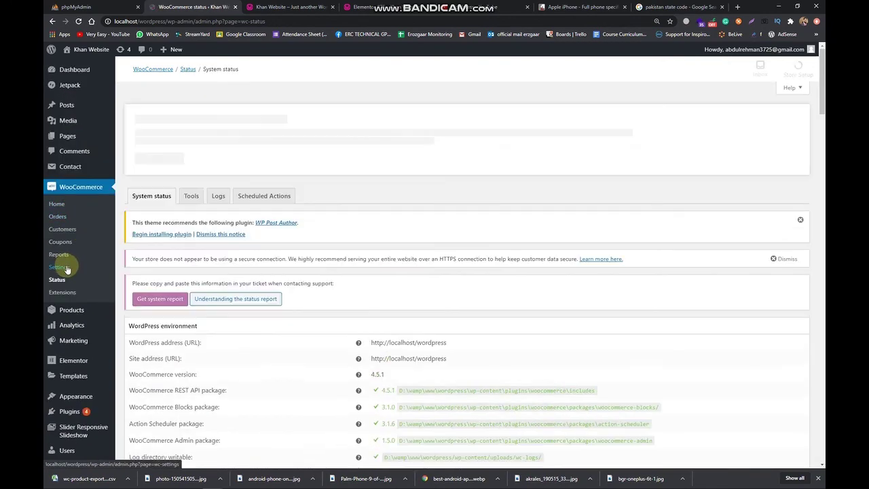
Return to the WooCommerce settings and review the payment methods and email notifications.
left_click(66, 266)
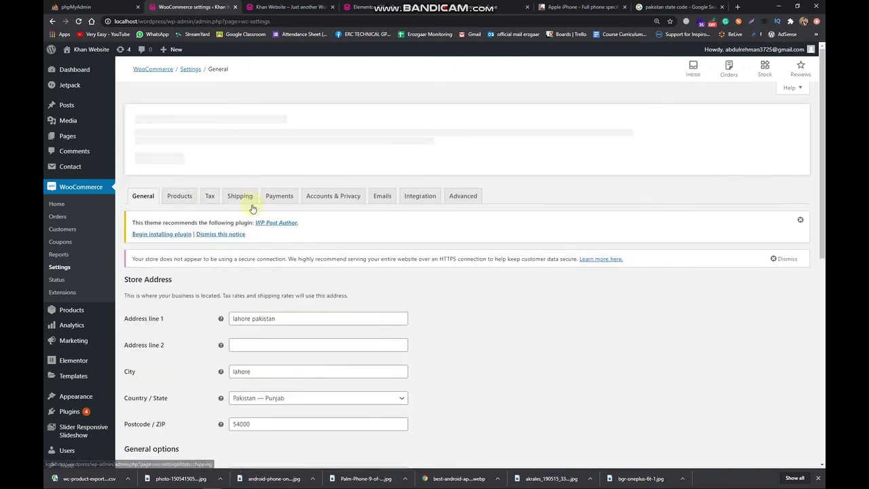
left_click(293, 196)
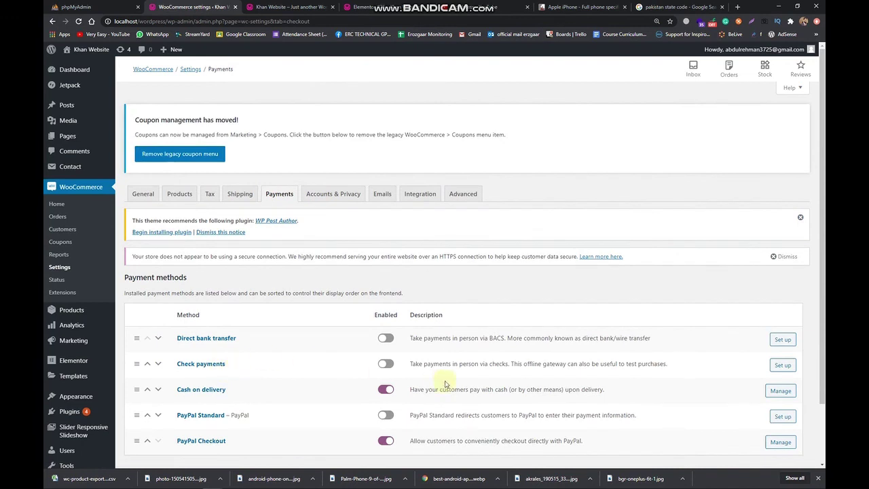
scroll(301, 333, "down", 1)
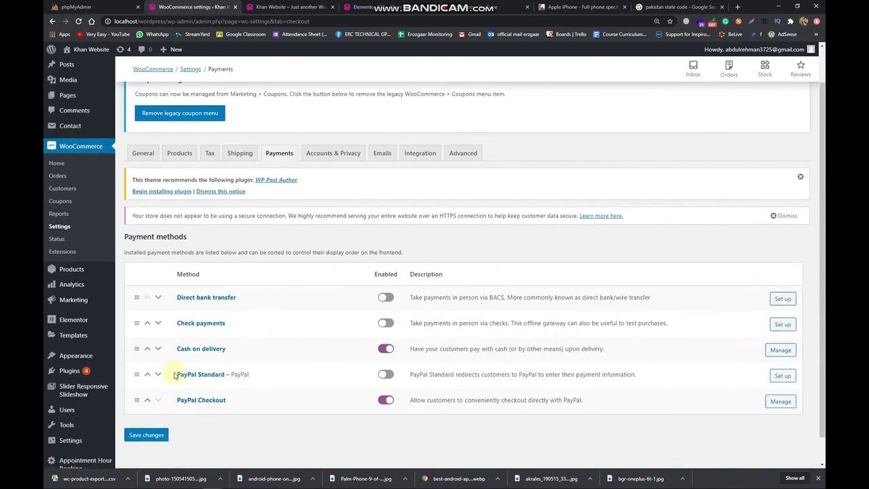
left_click(383, 154)
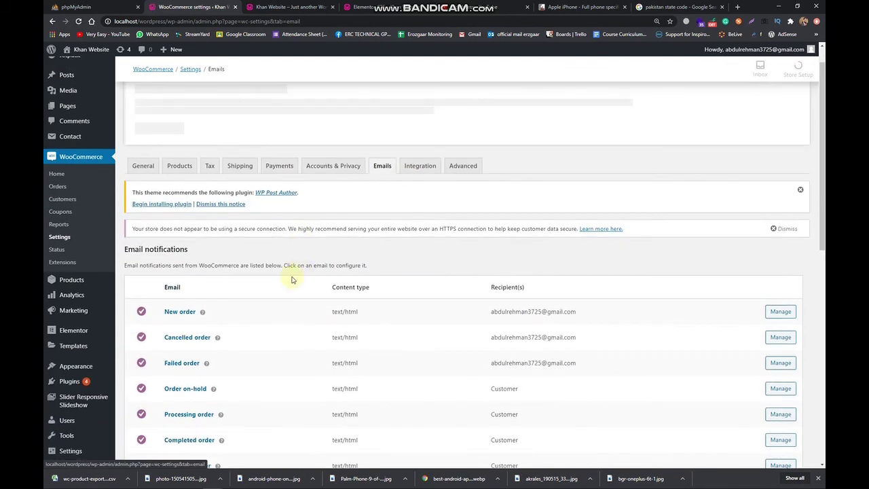
scroll(292, 279, "down", 3)
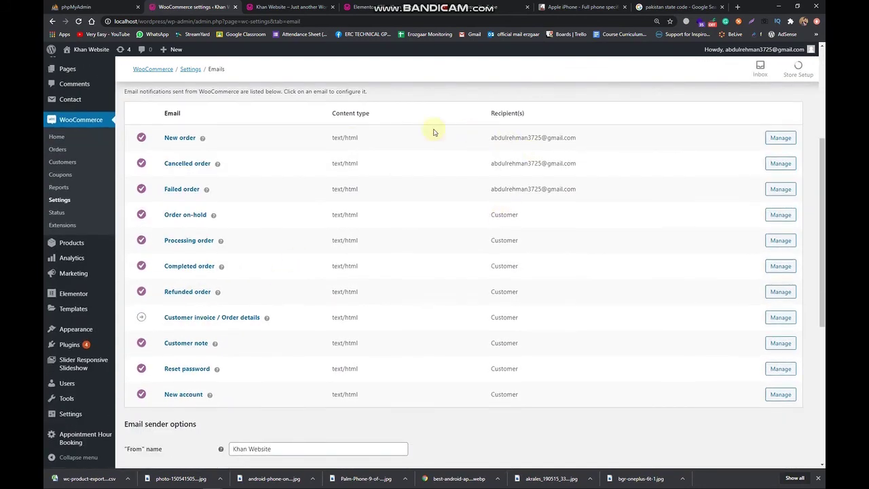
Examine the list of WooCommerce email notifications with their content types and recipients.
left_click_drag(332, 115, 369, 114)
scroll(366, 178, "up", 3)
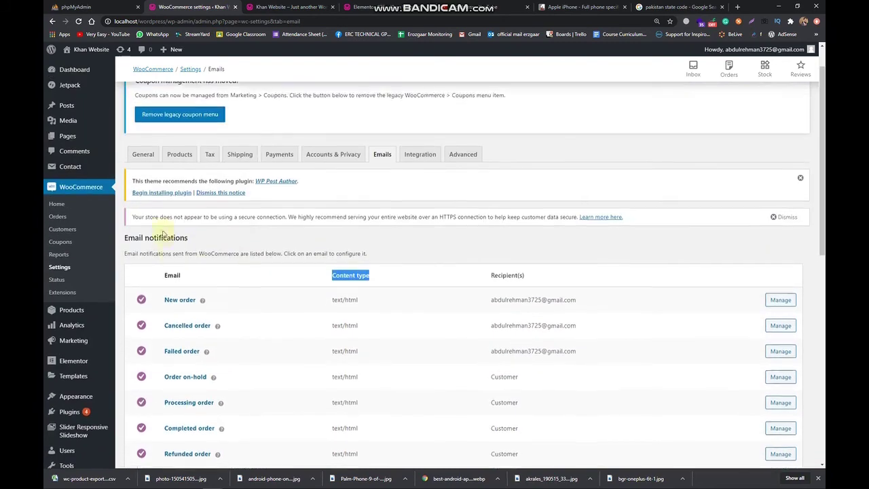
left_click_drag(174, 255, 385, 258)
left_click(384, 257)
scroll(272, 312, "down", 1)
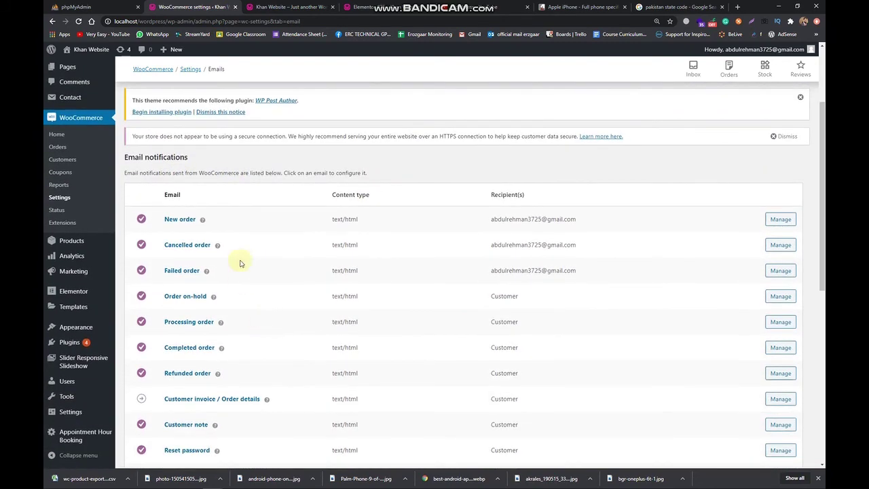
scroll(244, 217, "down", 1)
scroll(207, 151, "down", 2)
scroll(199, 169, "up", 1)
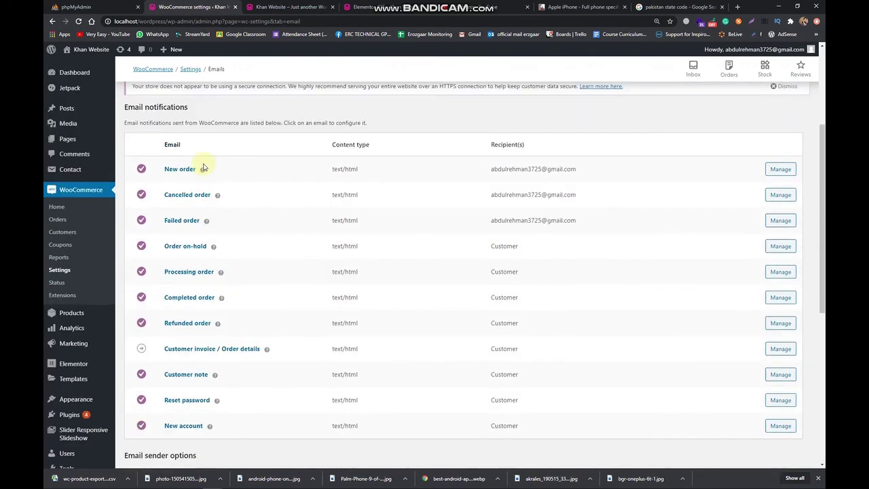
scroll(207, 196, "down", 1)
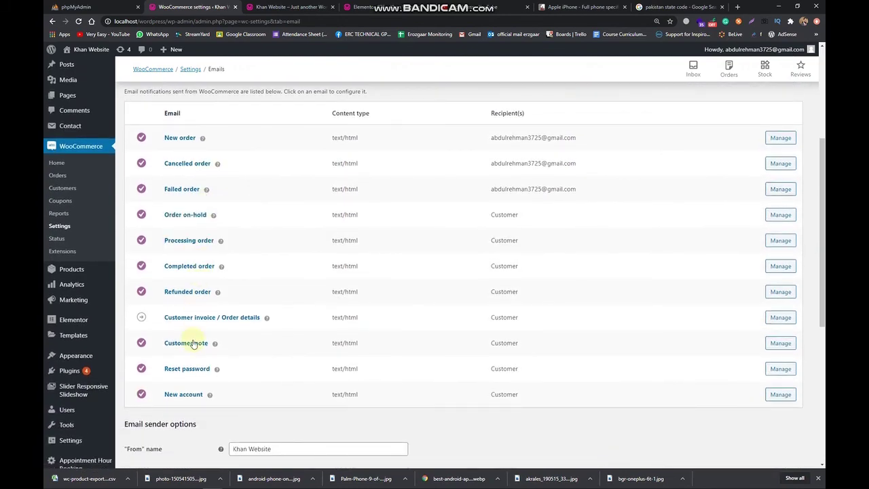
Examine the email sender options, including the "From" name and address, and the email template settings.
scroll(208, 346, "down", 3)
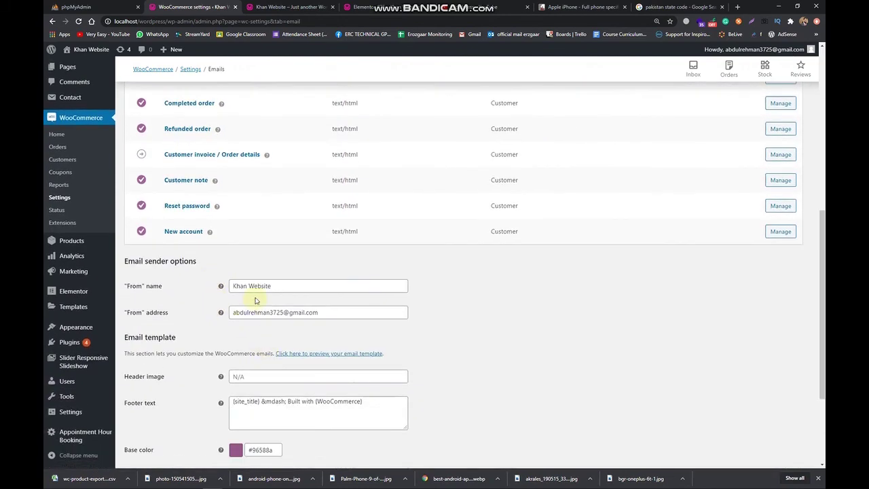
left_click(287, 286)
left_click(318, 311)
left_click_drag(318, 311, 220, 310)
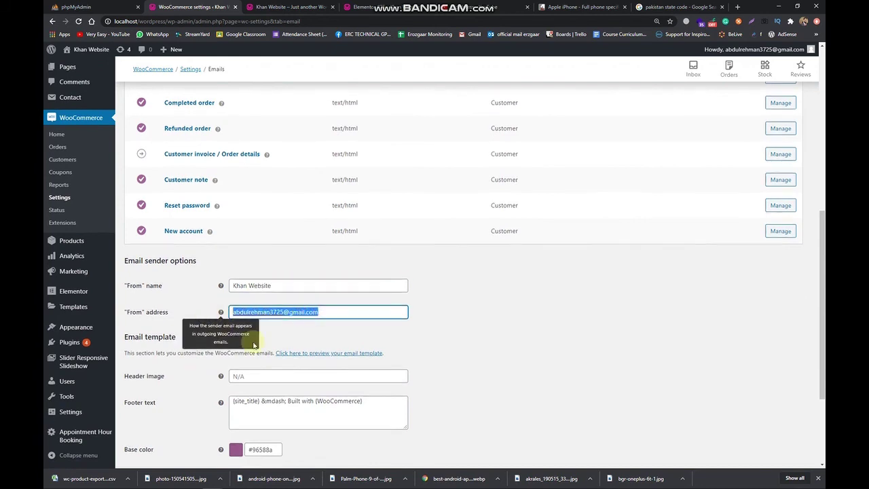
scroll(219, 312, "down", 2)
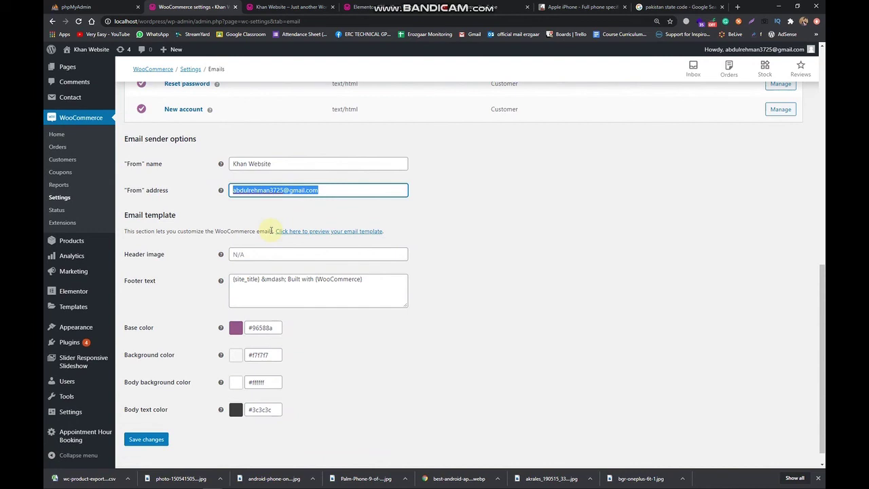
scroll(250, 213, "down", 1)
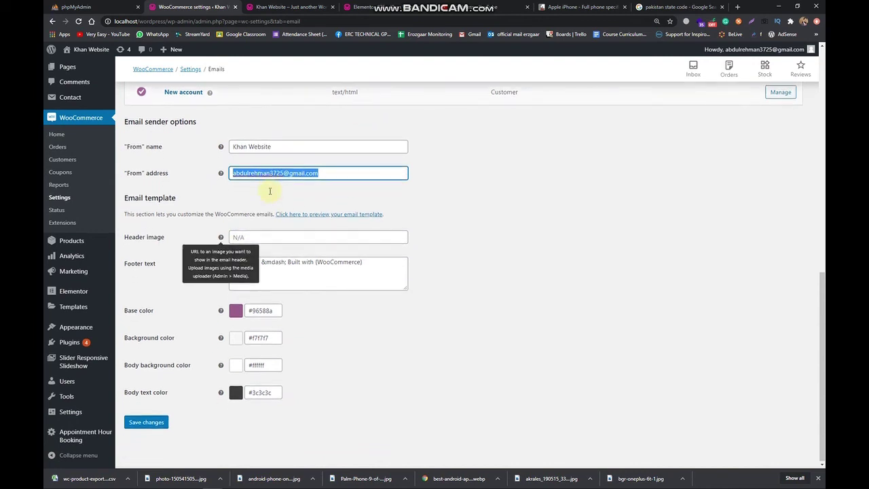
Preview the WooCommerce email template and close the preview.
left_click(327, 216)
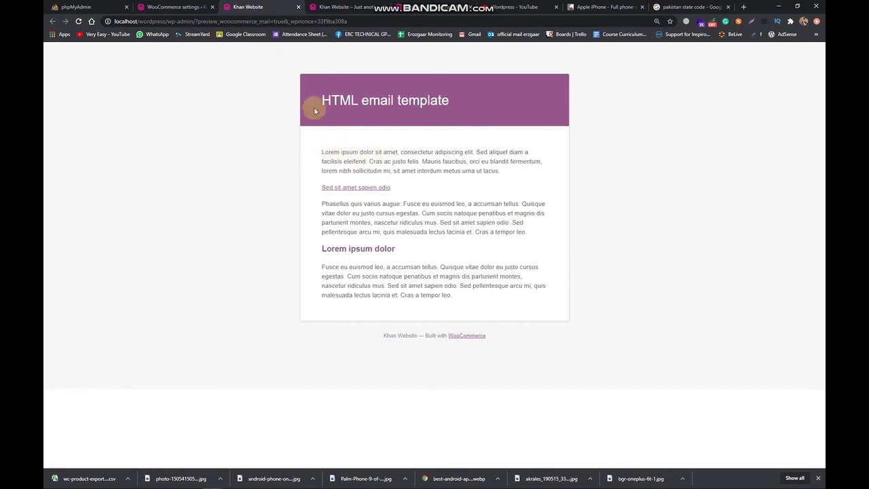
left_click_drag(314, 109, 534, 305)
left_click(535, 305)
left_click(298, 7)
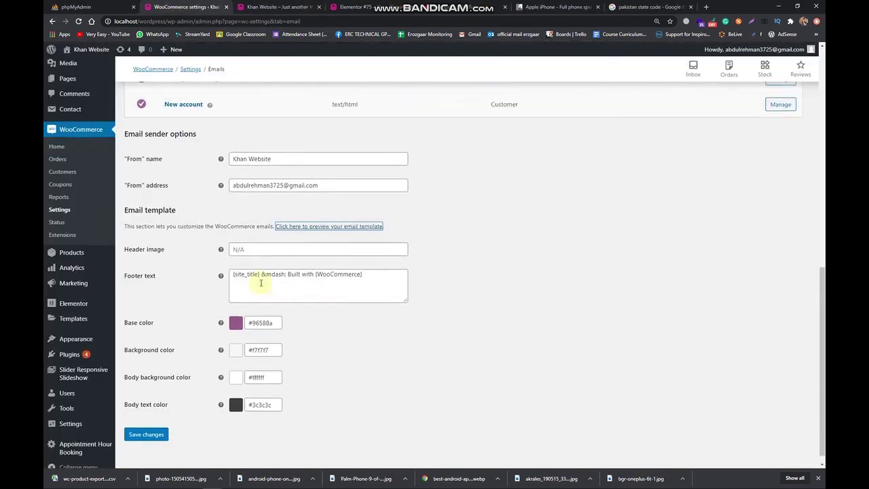
Look over the Emails settings again, from the notification list to the template colors.
scroll(248, 274, "up", 10)
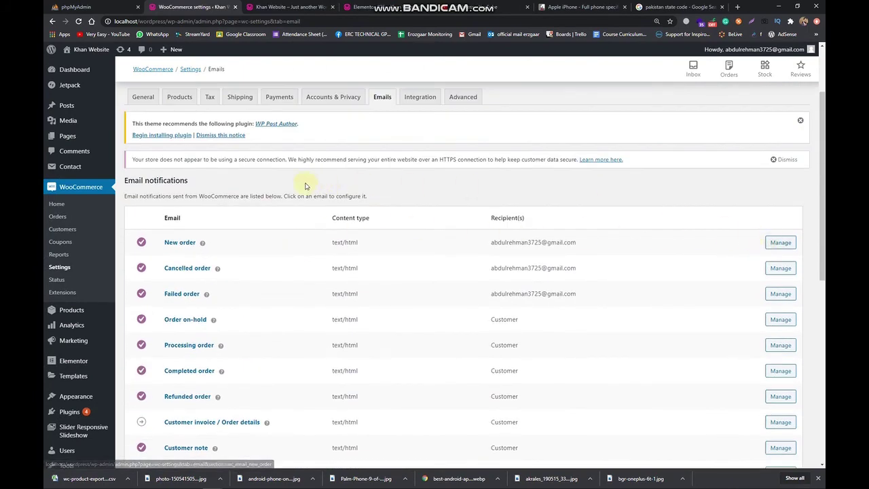
scroll(271, 252, "down", 3)
scroll(314, 308, "down", 3)
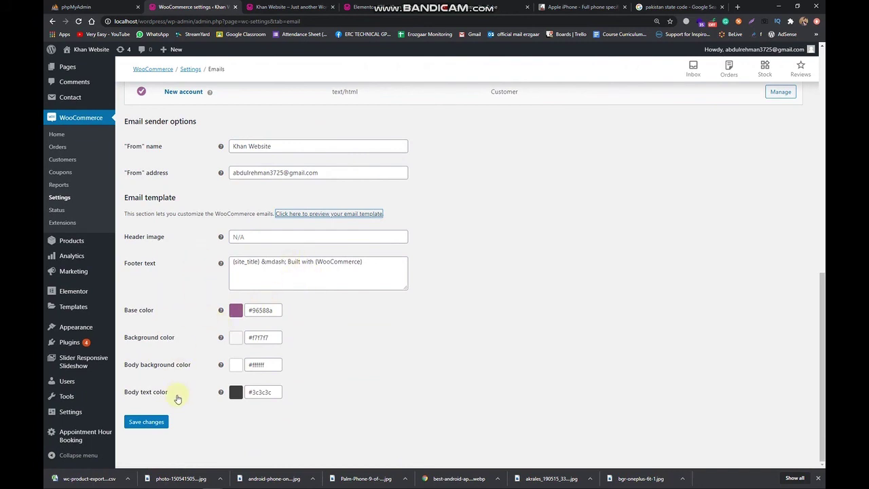
scroll(190, 394, "up", 5)
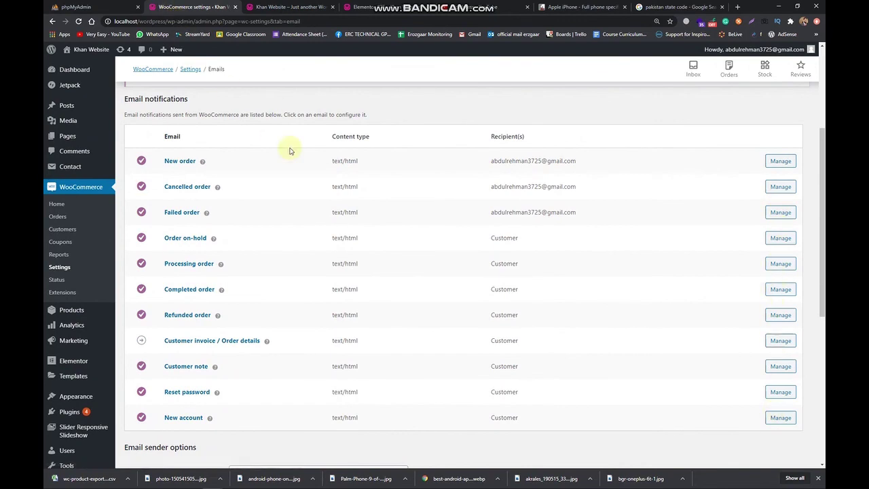
scroll(290, 150, "up", 3)
Open the Integration settings and the Advanced settings, reviewing the page setup, checkout endpoints and account endpoints.
left_click(418, 194)
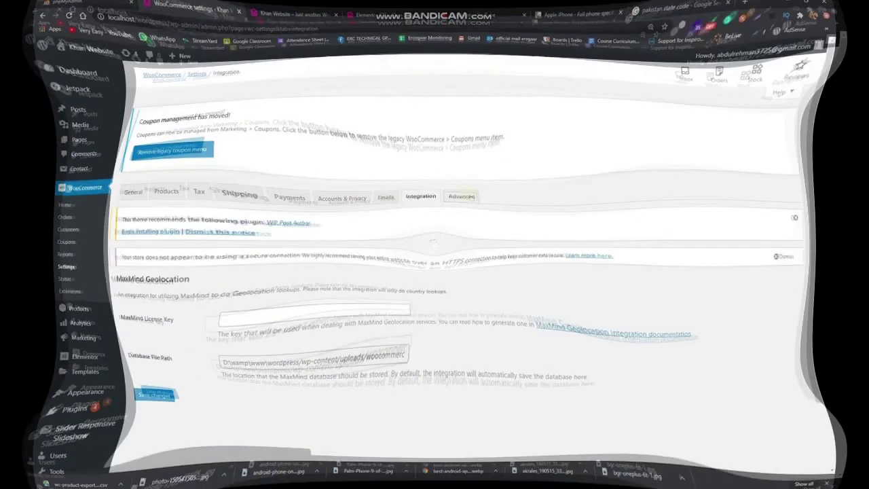
left_click(472, 197)
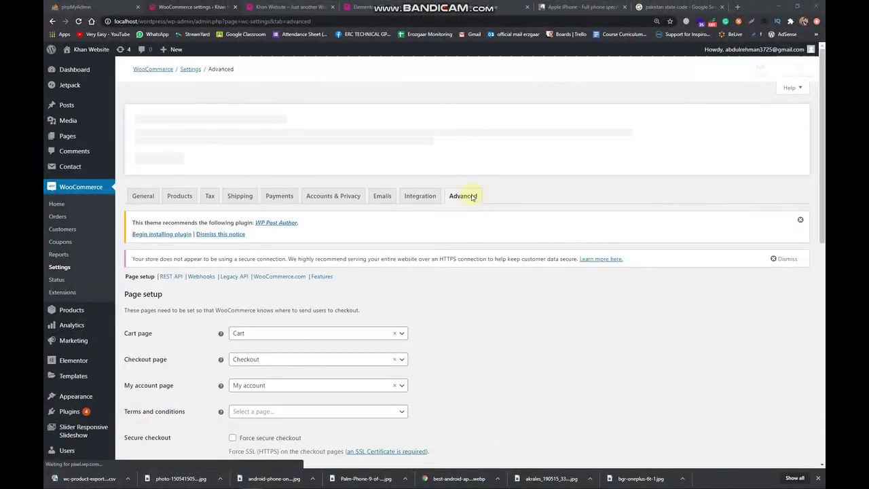
scroll(256, 290, "down", 2)
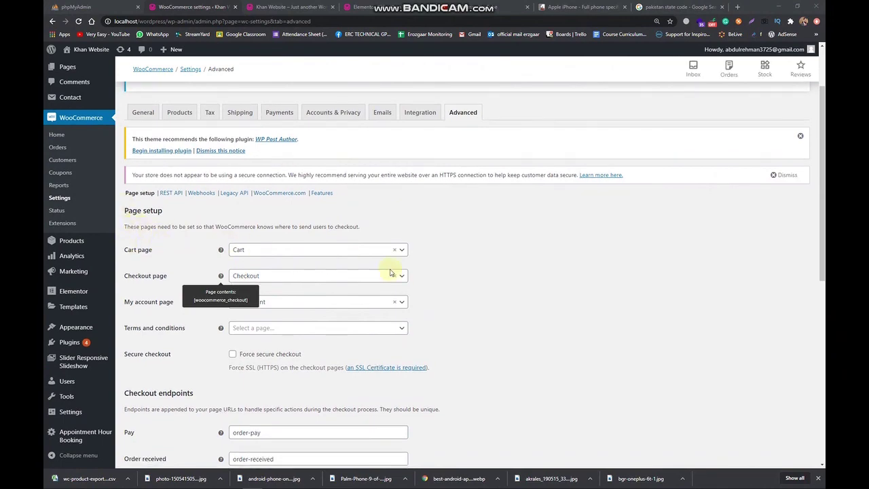
scroll(264, 341, "down", 3)
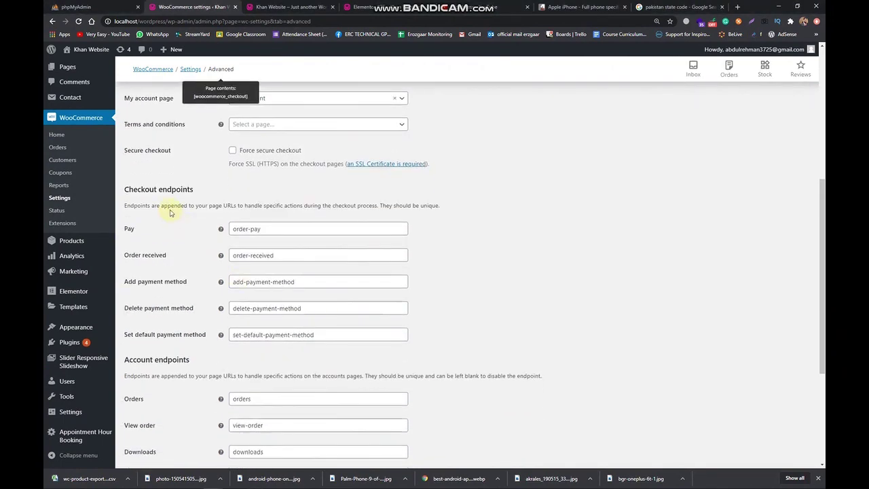
scroll(224, 303, "down", 1)
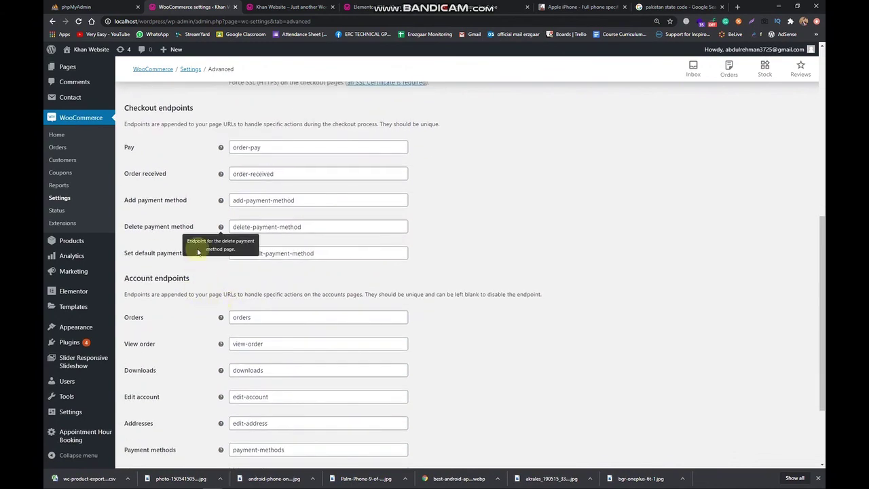
scroll(249, 306, "down", 2)
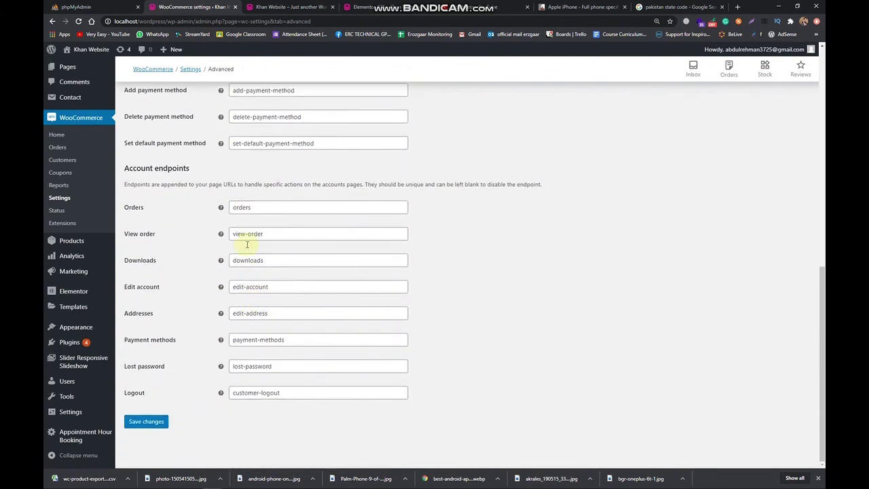
left_click(313, 391)
left_click_drag(312, 391, 227, 392)
scroll(281, 349, "up", 10)
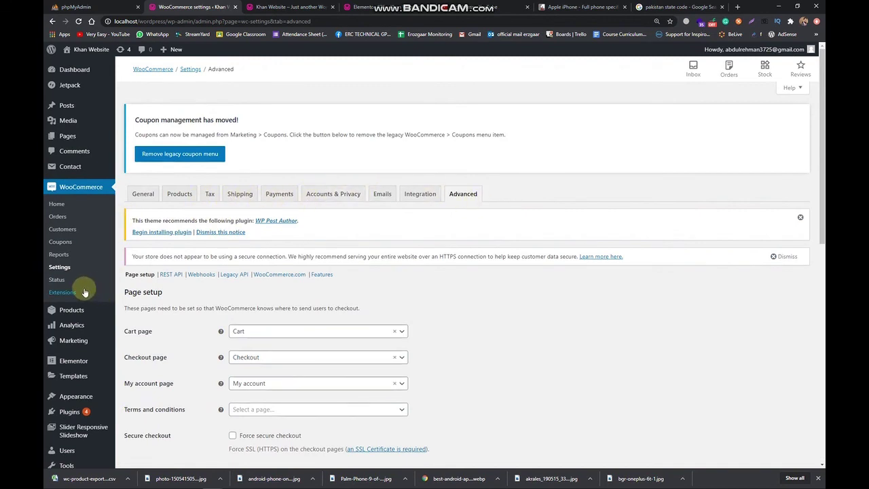
Open the WooCommerce System status page and examine the WordPress environment, server environment and database tables.
left_click(57, 278)
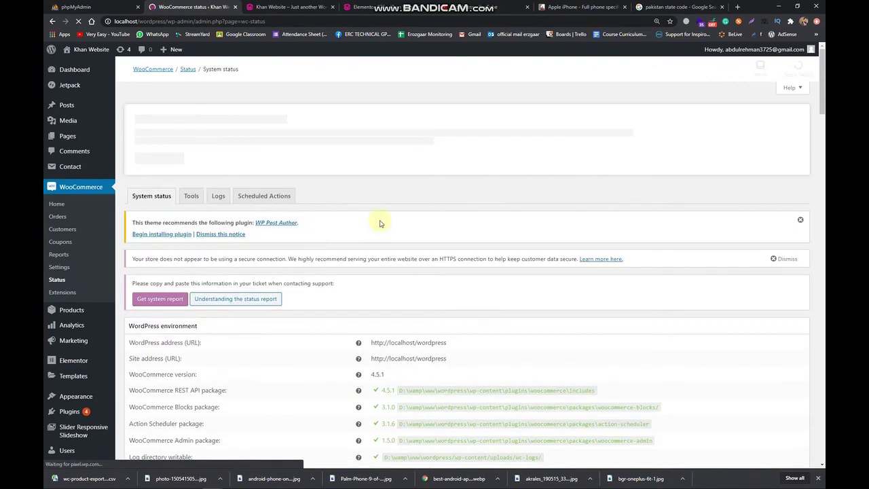
scroll(388, 244, "down", 1)
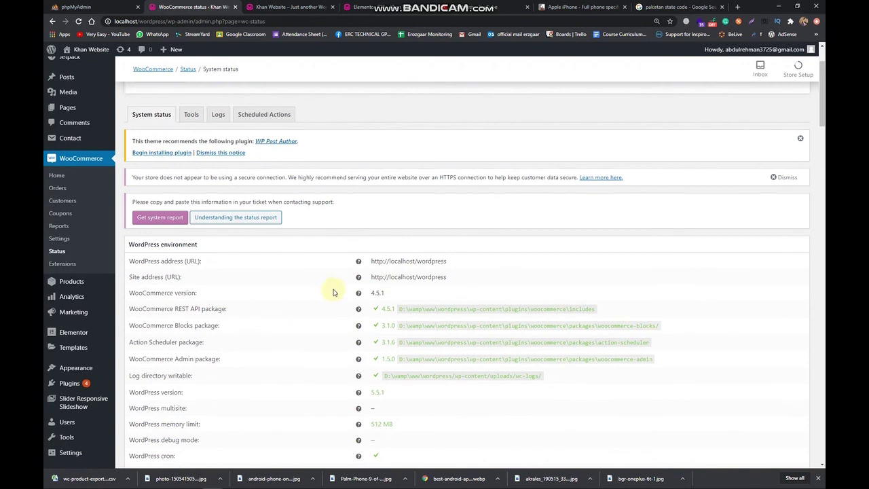
left_click_drag(370, 259, 475, 263)
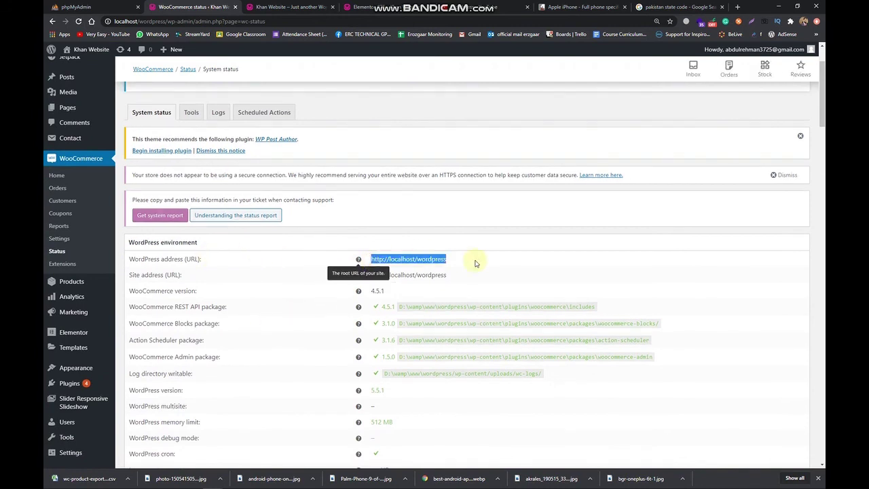
scroll(346, 299, "down", 2)
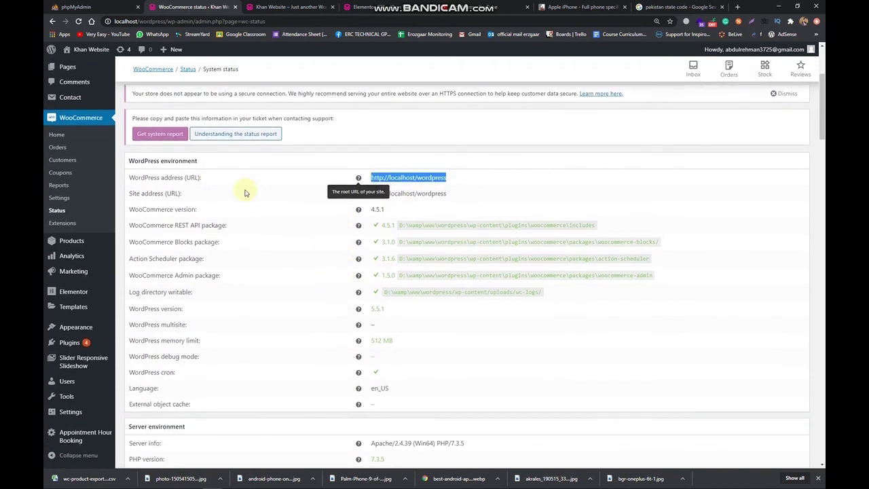
scroll(339, 306, "down", 1)
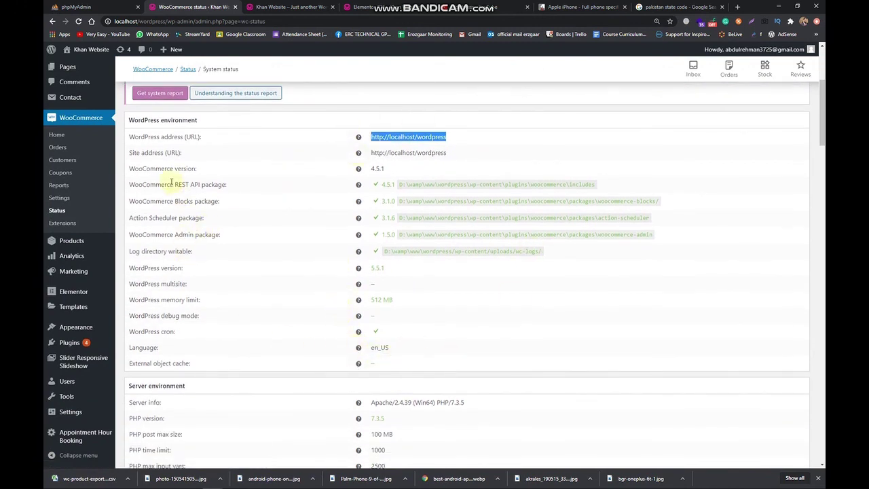
left_click_drag(136, 299, 129, 300)
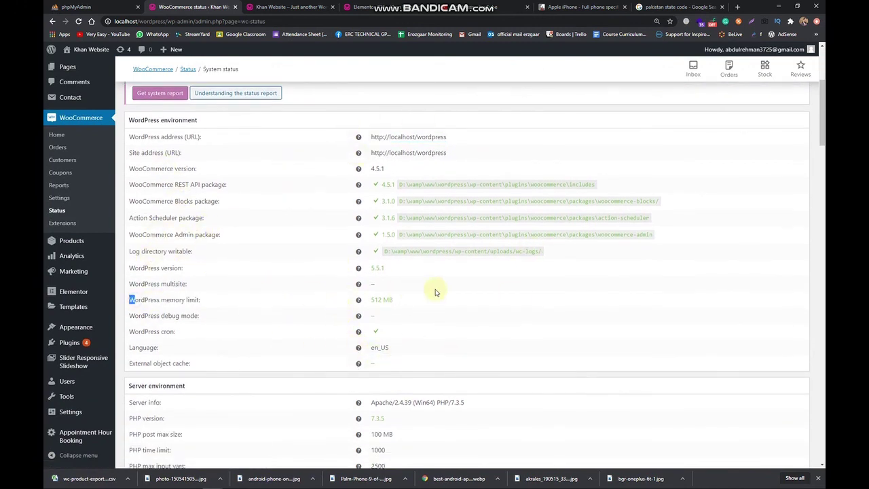
scroll(435, 312, "down", 11)
scroll(431, 308, "down", 12)
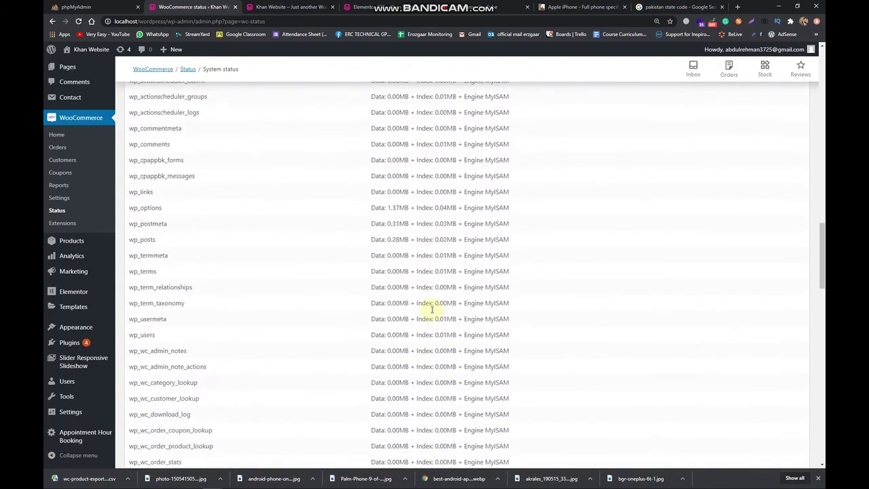
scroll(427, 312, "up", 15)
scroll(412, 326, "up", 15)
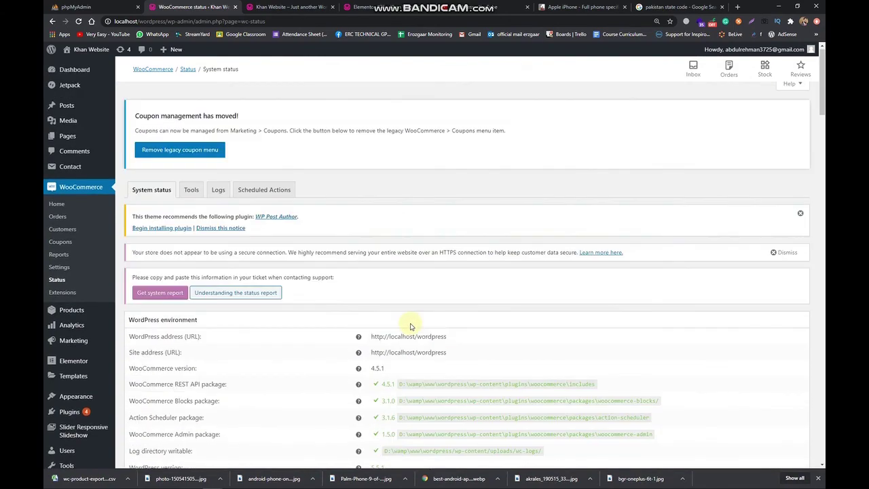
scroll(224, 328, "down", 3)
scroll(204, 319, "up", 3)
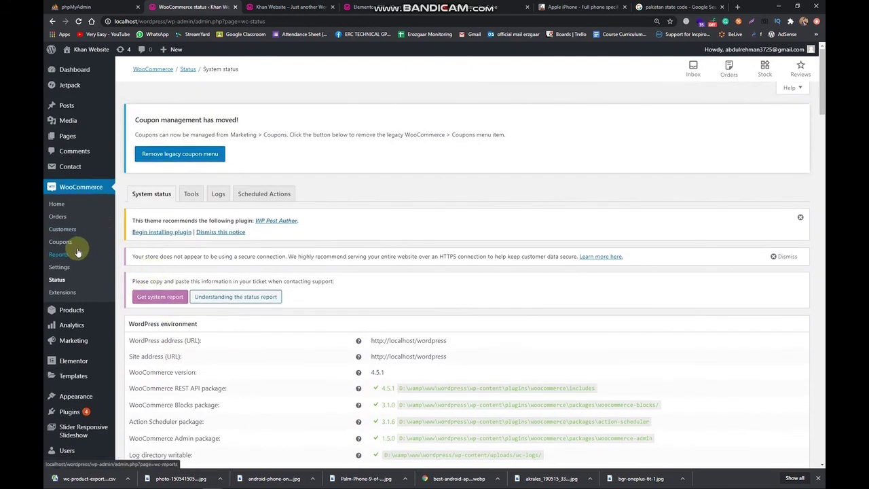
Open the WooCommerce Extensions page and examine the featured extensions and their prices, including Subscriptions, Bookings and Product Search.
left_click(62, 291)
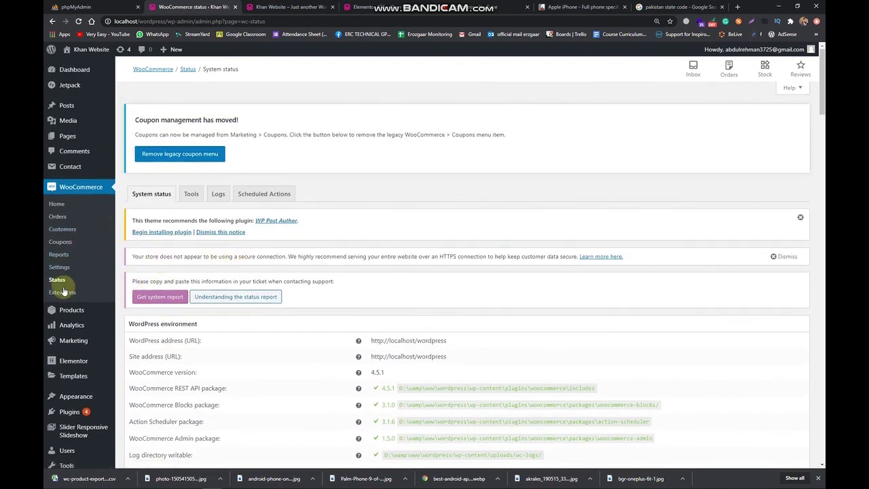
mouse_move(80, 307)
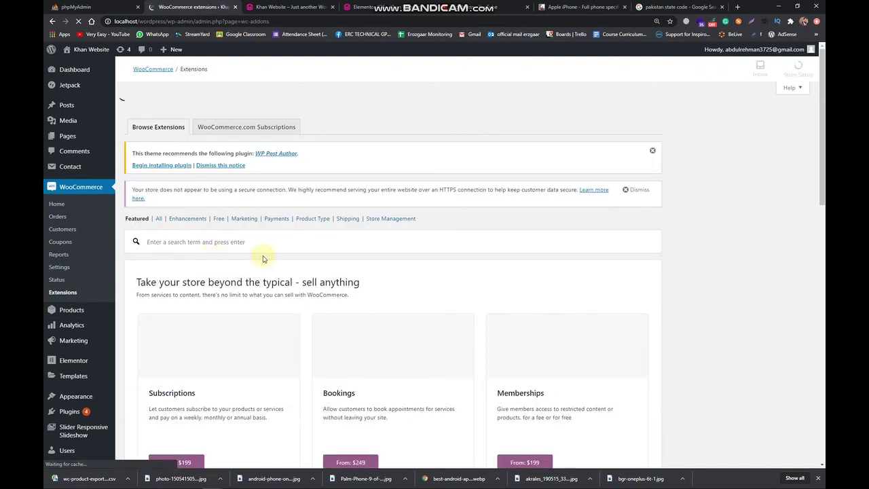
scroll(407, 281, "down", 2)
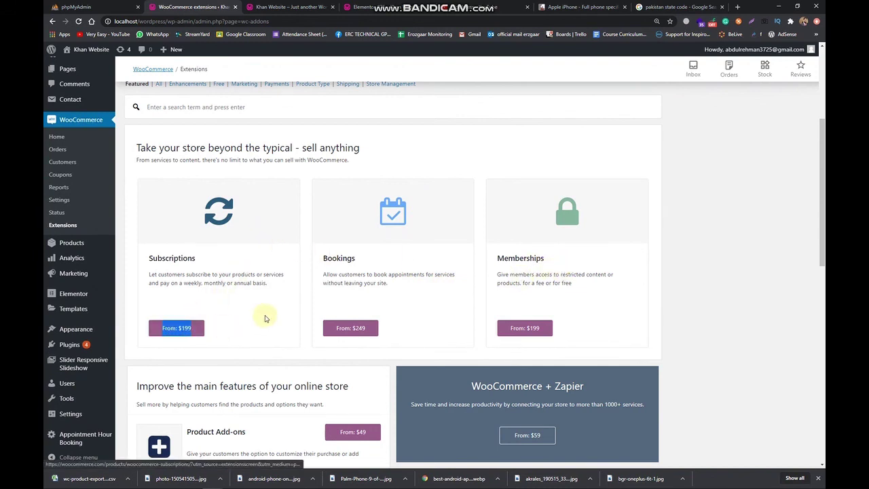
left_click_drag(384, 322, 324, 326)
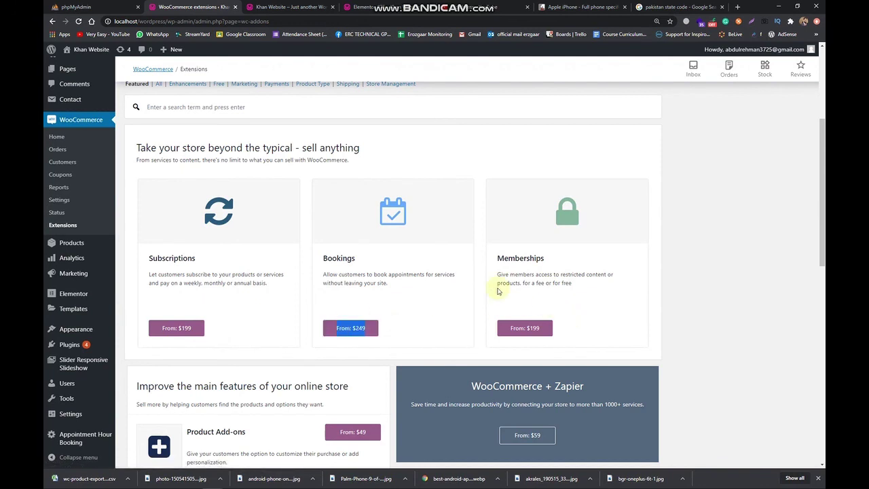
left_click_drag(180, 148, 374, 155)
left_click(374, 155)
scroll(366, 250, "down", 3)
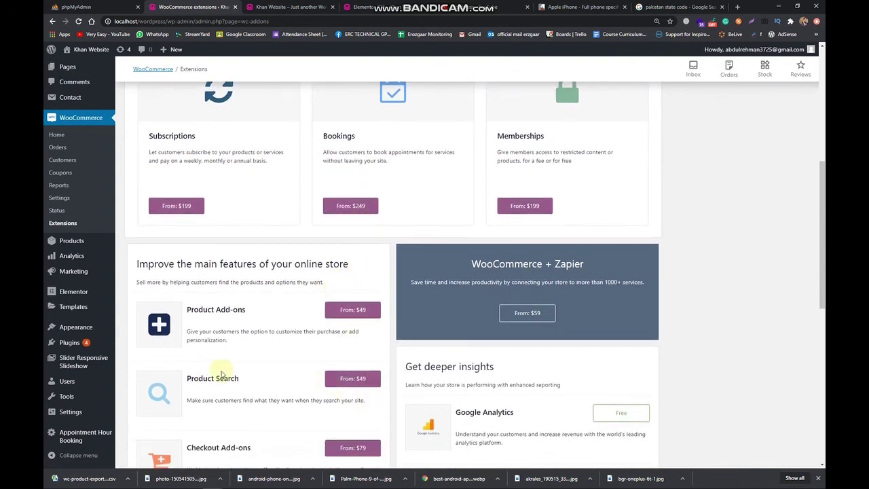
scroll(224, 373, "down", 2)
triple_click(289, 296)
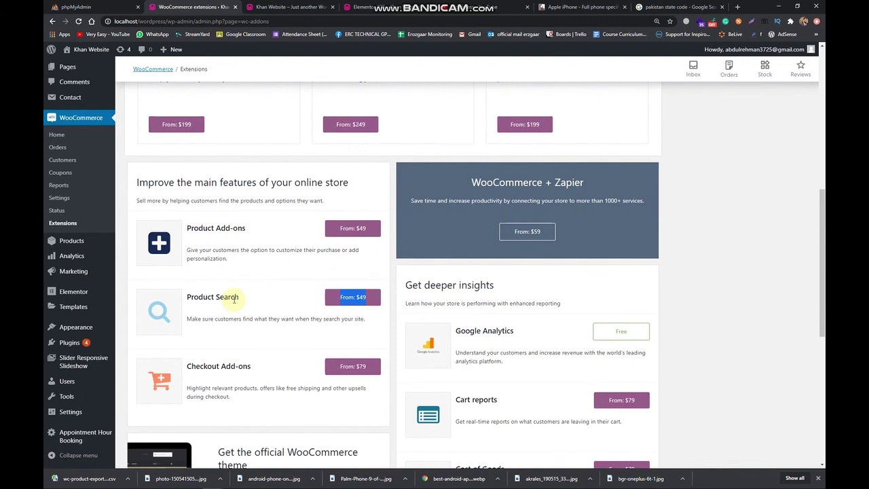
Examine the Product Search extension, the official WooCommerce theme and the product promotion extensions, down to Google Product Feed.
left_click_drag(188, 299, 245, 300)
left_click(323, 304)
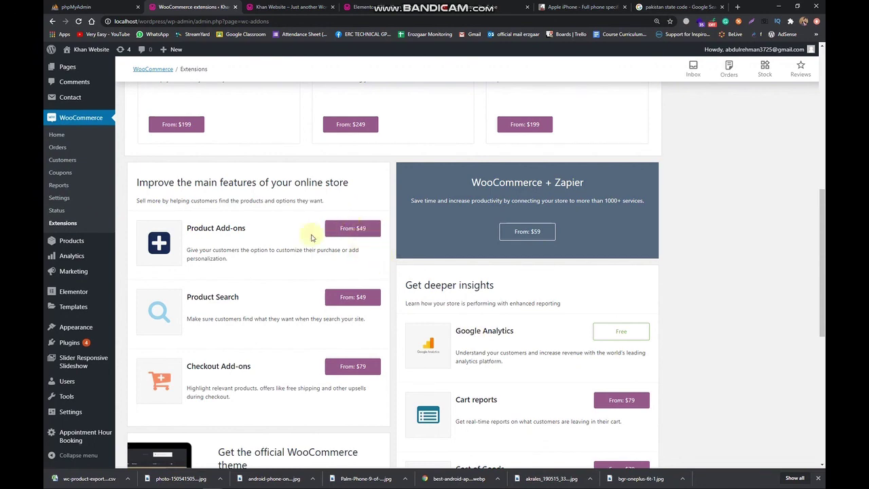
scroll(304, 349, "up", 1)
scroll(312, 359, "down", 1)
scroll(317, 364, "down", 2)
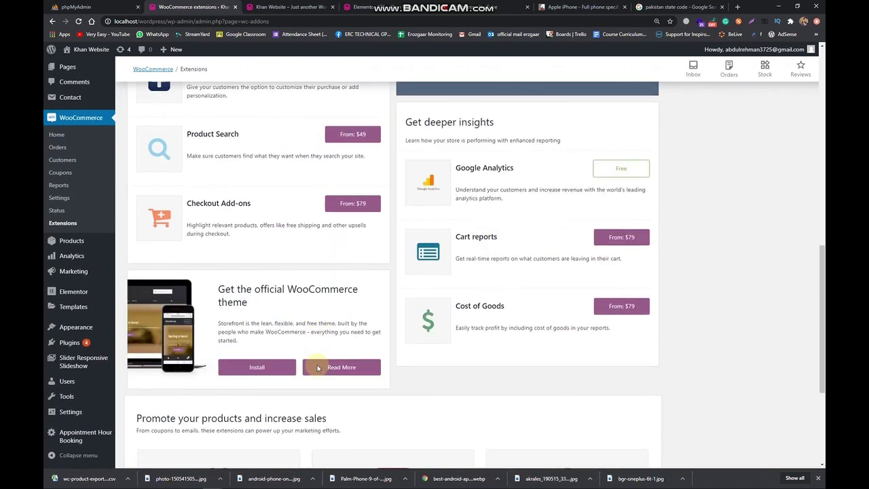
scroll(324, 380, "down", 2)
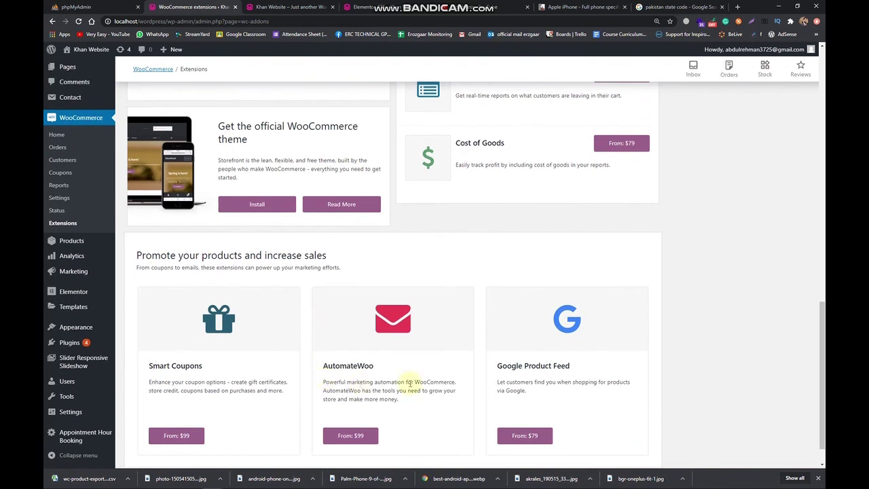
scroll(404, 384, "down", 1)
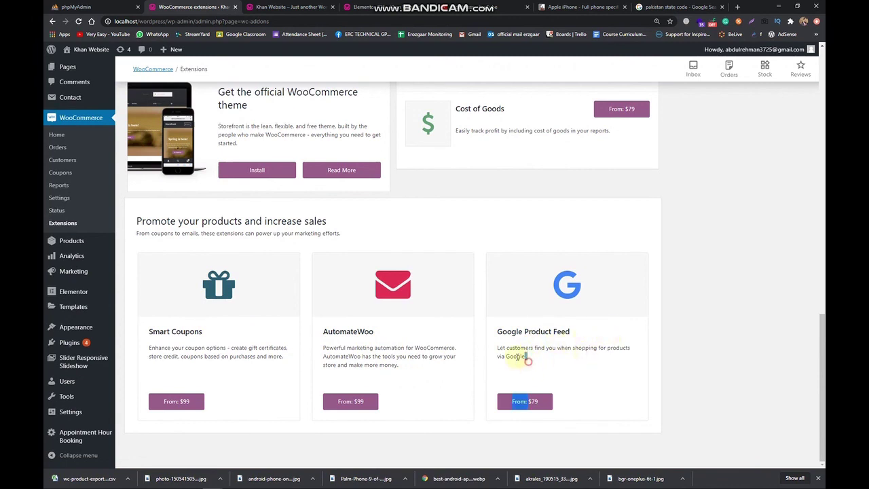
left_click_drag(526, 360, 582, 332)
left_click(509, 355)
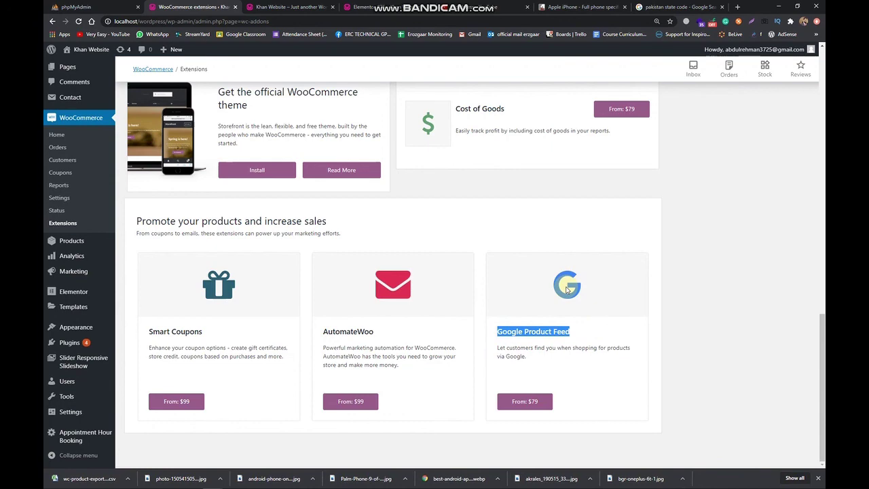
Review the Cost of Goods, Cart reports and Google Analytics extensions, and return to the start of the Extensions page.
scroll(567, 288, "up", 3)
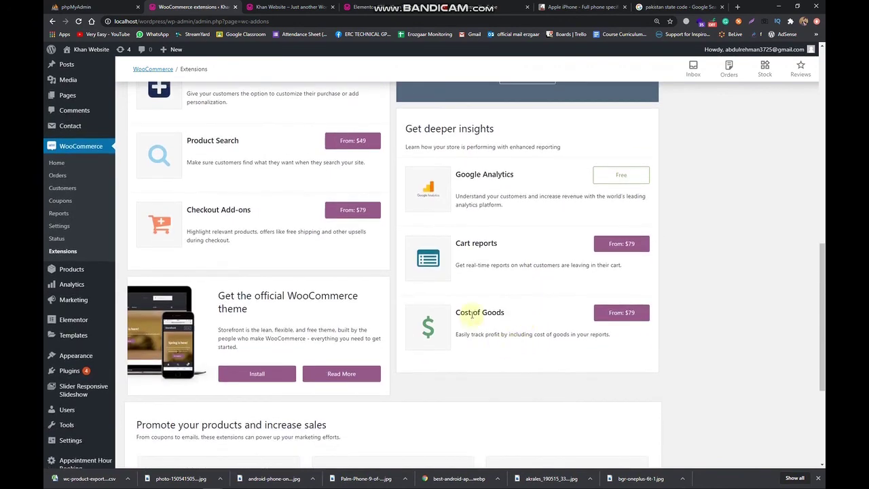
left_click_drag(456, 311, 531, 335)
left_click_drag(455, 243, 596, 266)
left_click_drag(453, 171, 502, 207)
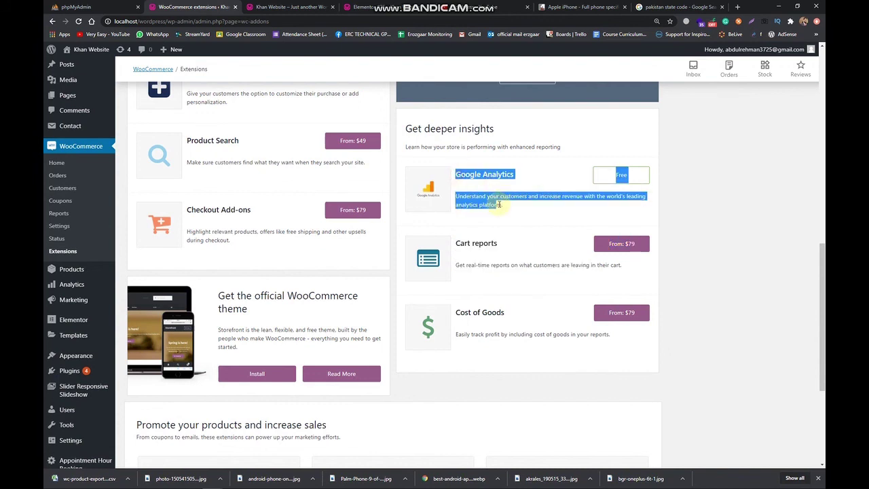
left_click(505, 211)
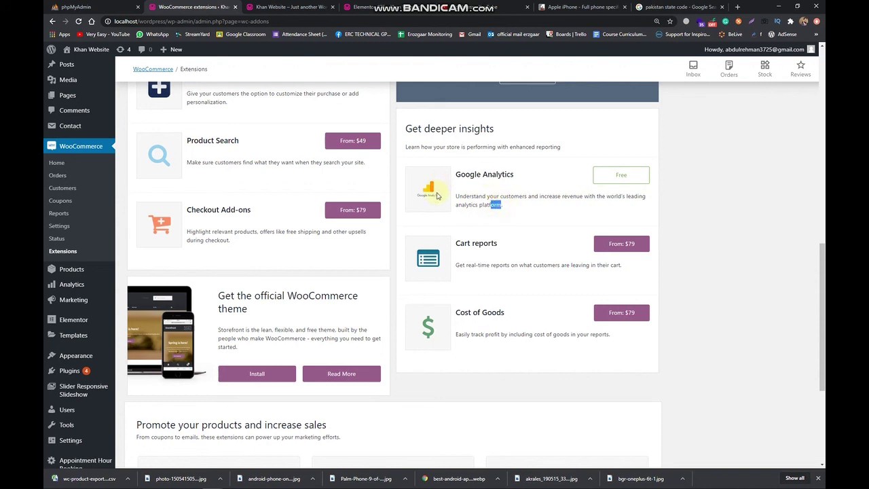
scroll(368, 330, "up", 3)
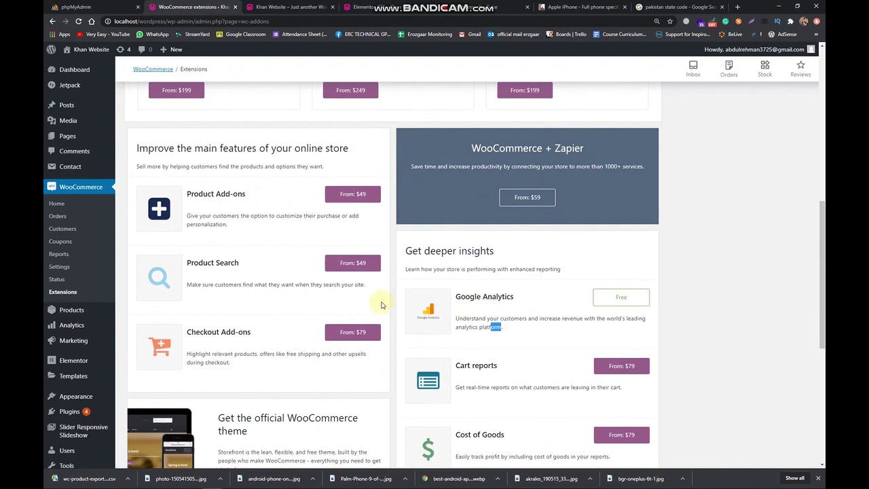
scroll(381, 306, "up", 6)
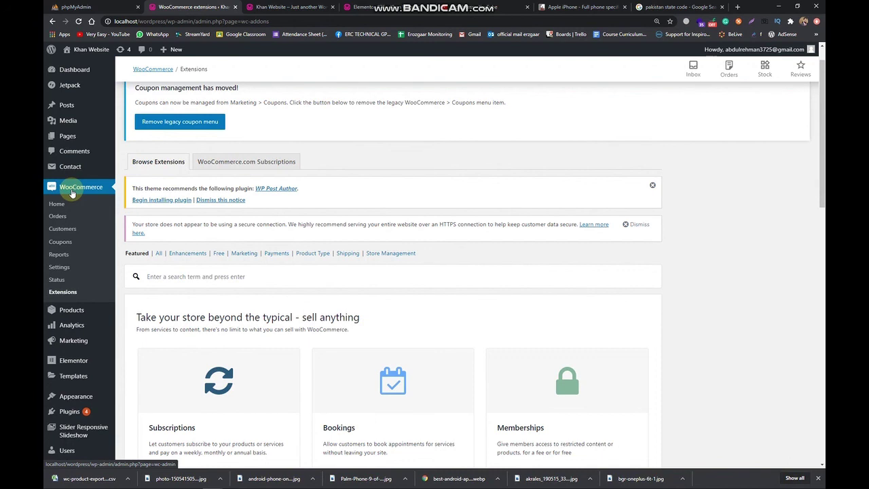
View the car-themed Khan Website home page, and switch to YouTube to look through the Wordpress tutorial playlist.
left_click(397, 8)
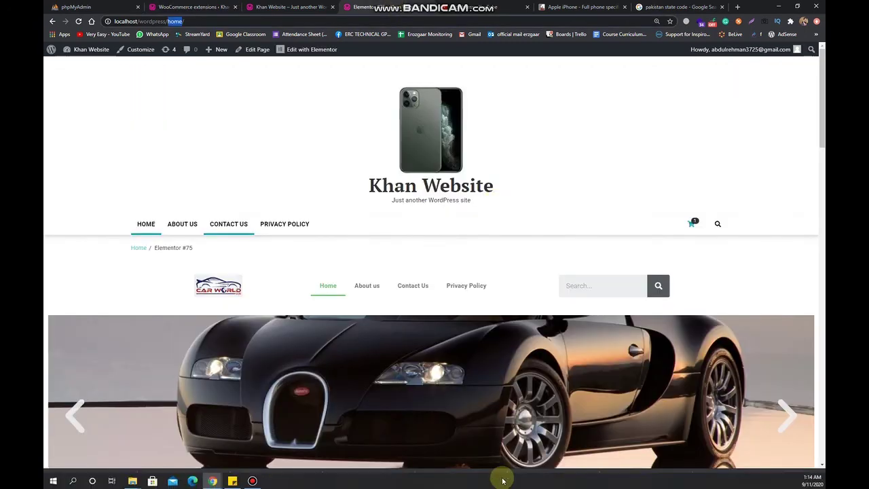
left_click(318, 7)
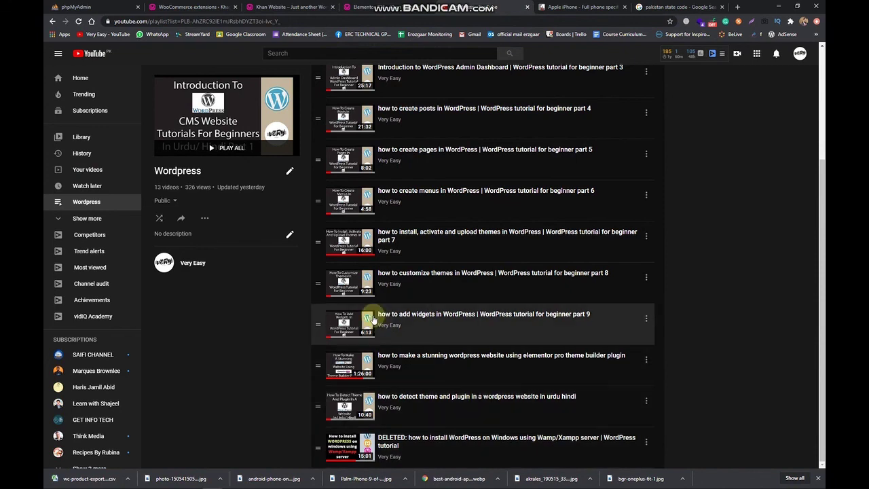
left_click(220, 7)
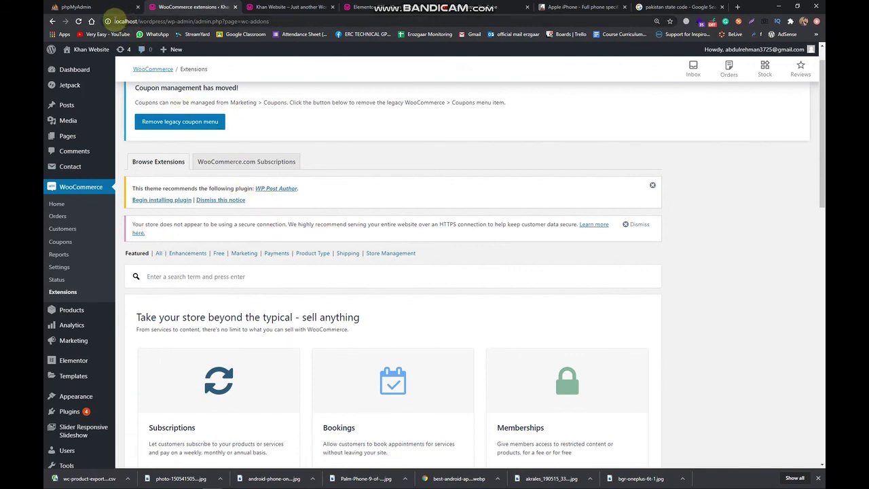
left_click(118, 21)
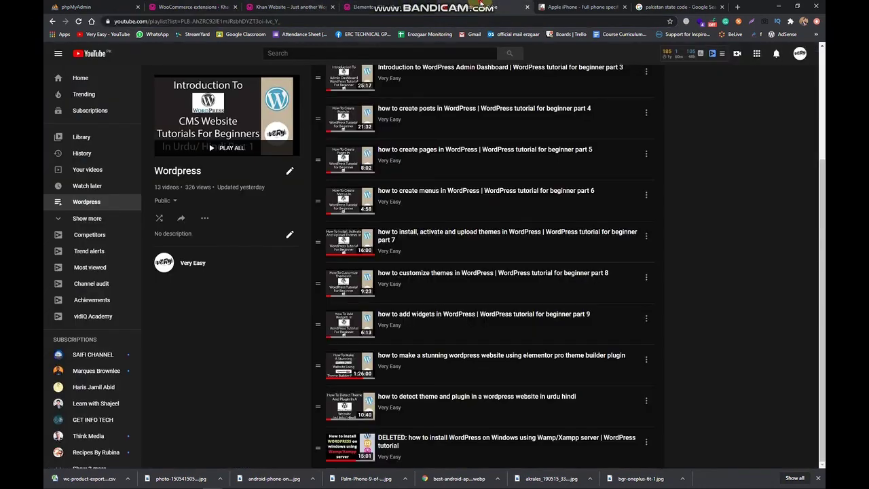
left_click(483, 6)
scroll(473, 136, "up", 3)
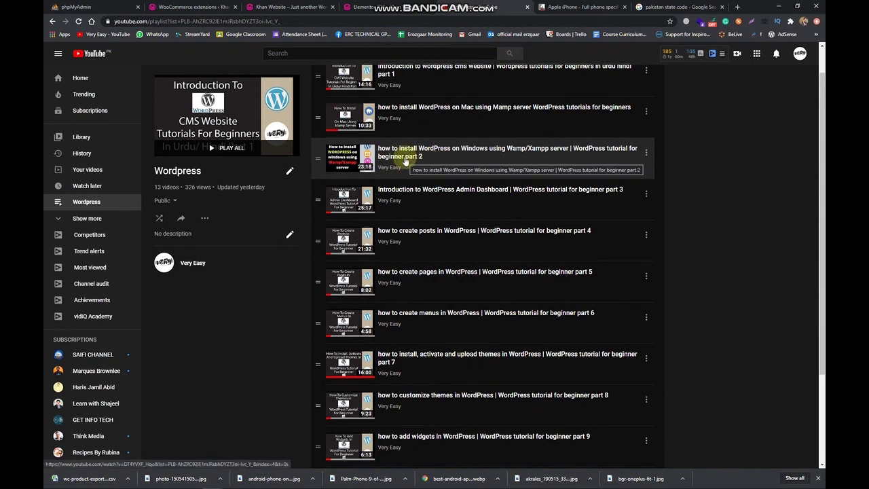
View the store's Homepage preview with its products, and return to the WooCommerce Extensions page, highlighting the "Take your store beyond the typical" introduction.
left_click(299, 7)
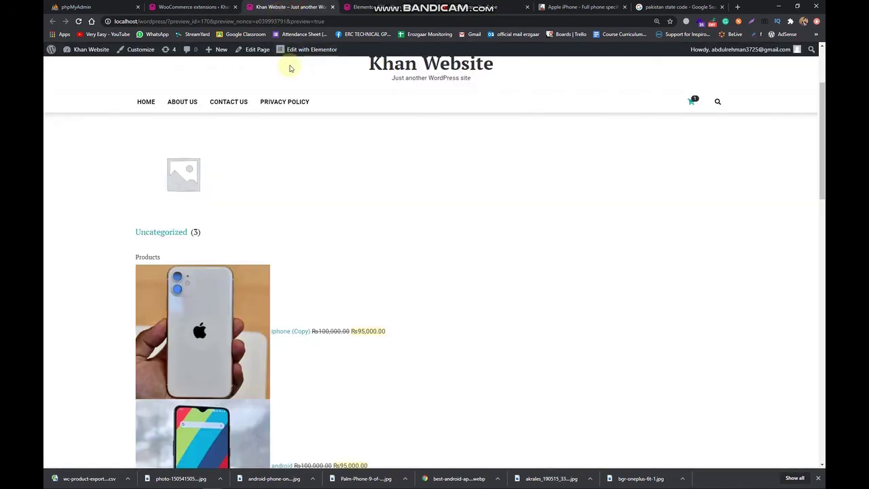
left_click(216, 6)
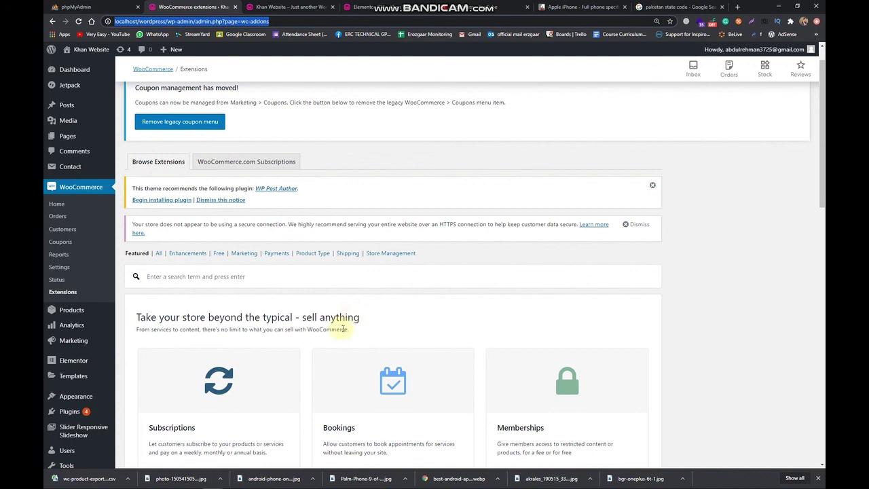
left_click_drag(361, 331, 138, 311)
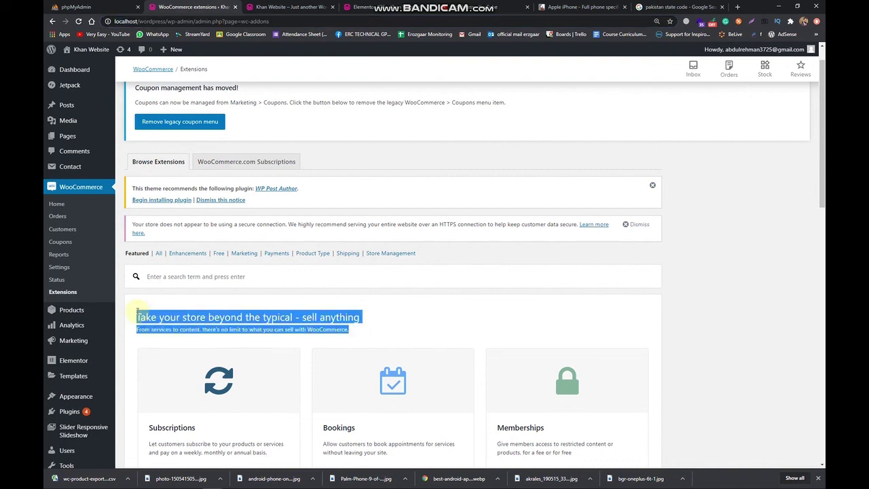